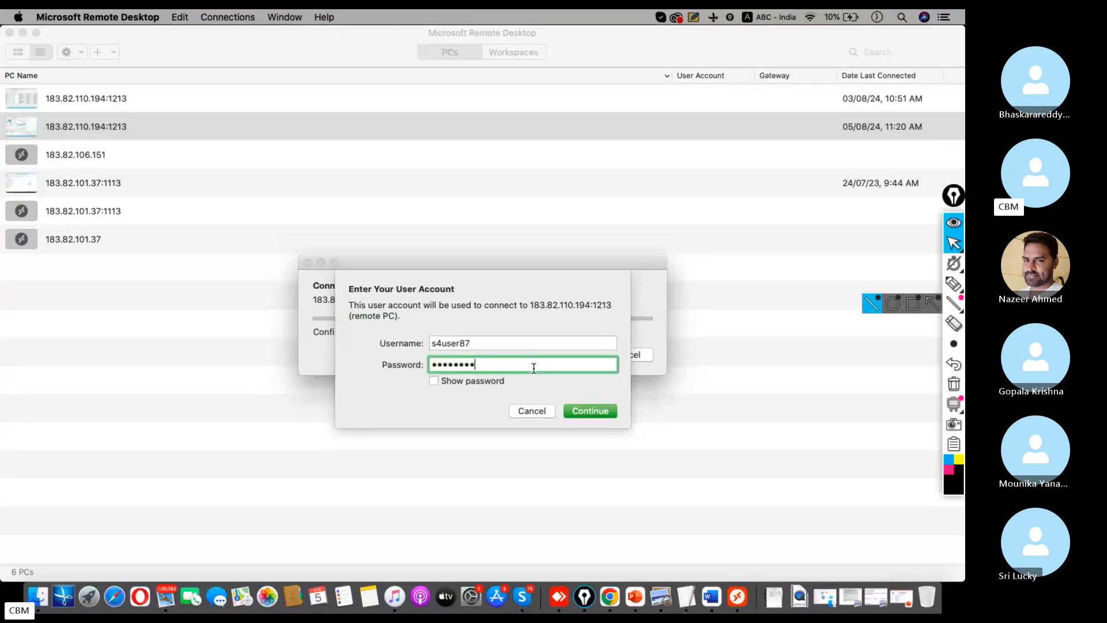
Connect to the remote PC with the entered account, accept its certificate and dismiss the SAP auto-logout message
{"action": "key", "text": "Return"}
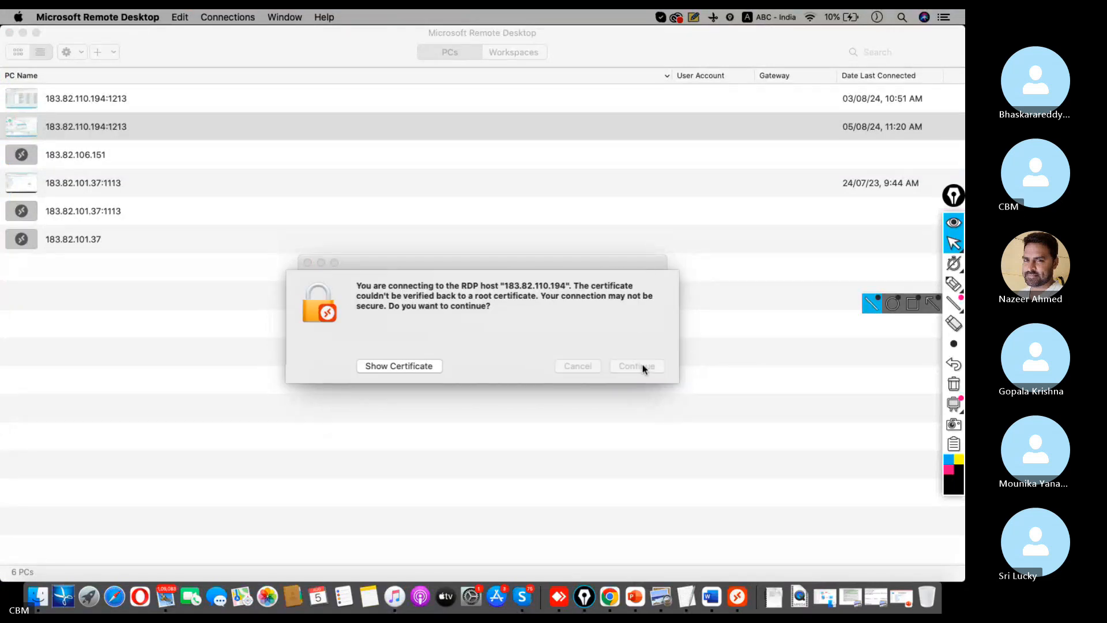
{"action": "left_click", "coordinate": [642, 365]}
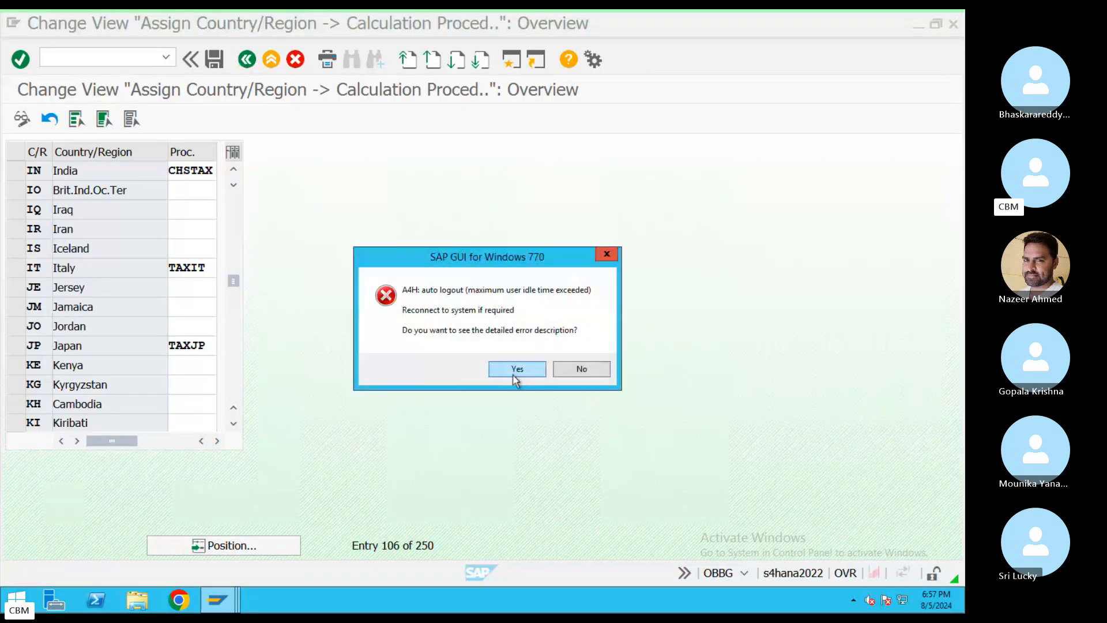
{"action": "left_click", "coordinate": [515, 370]}
{"action": "left_click", "coordinate": [567, 391]}
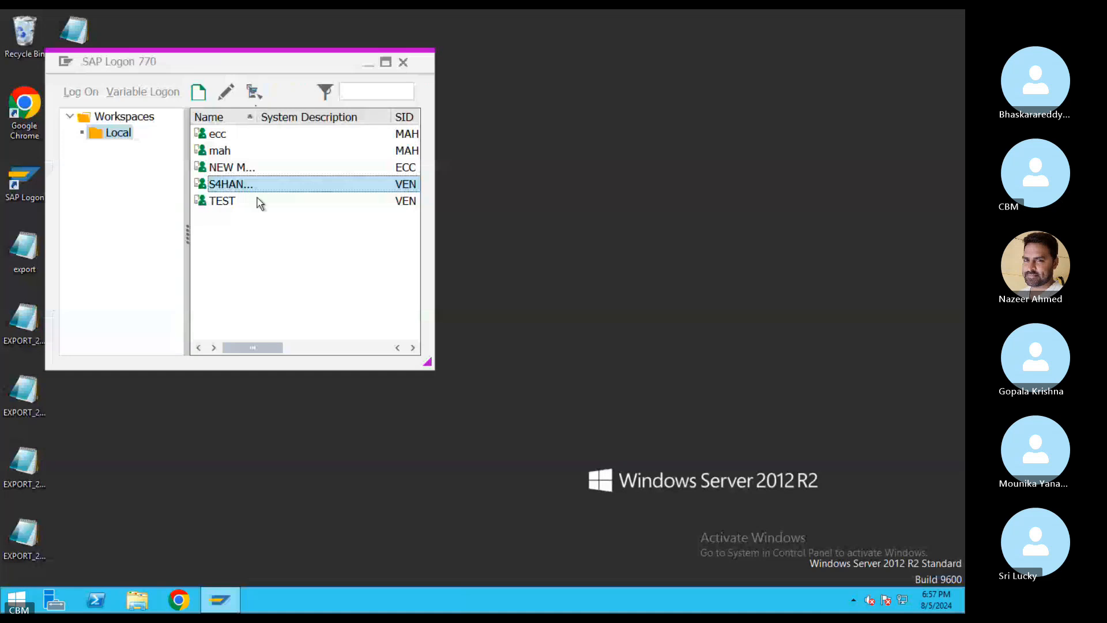
Log on to the S4HANA system in client 400 with the user ID and account password
{"action": "double_click", "coordinate": [230, 186]}
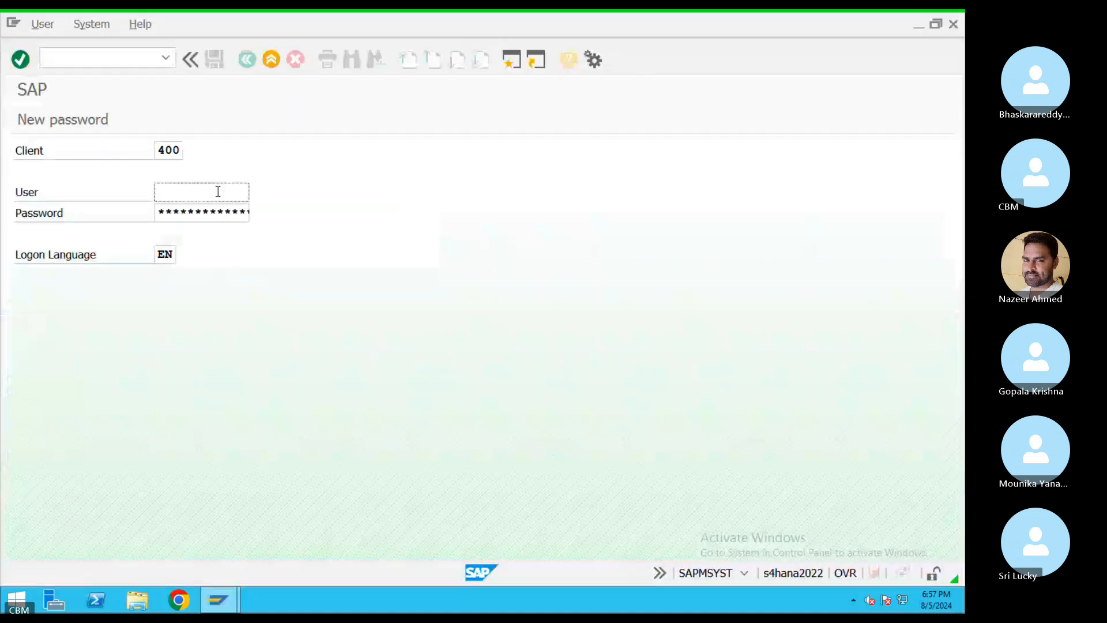
{"action": "key", "text": "BackSpace"}
{"action": "left_click", "coordinate": [190, 212]}
{"action": "key", "text": "Tab"}
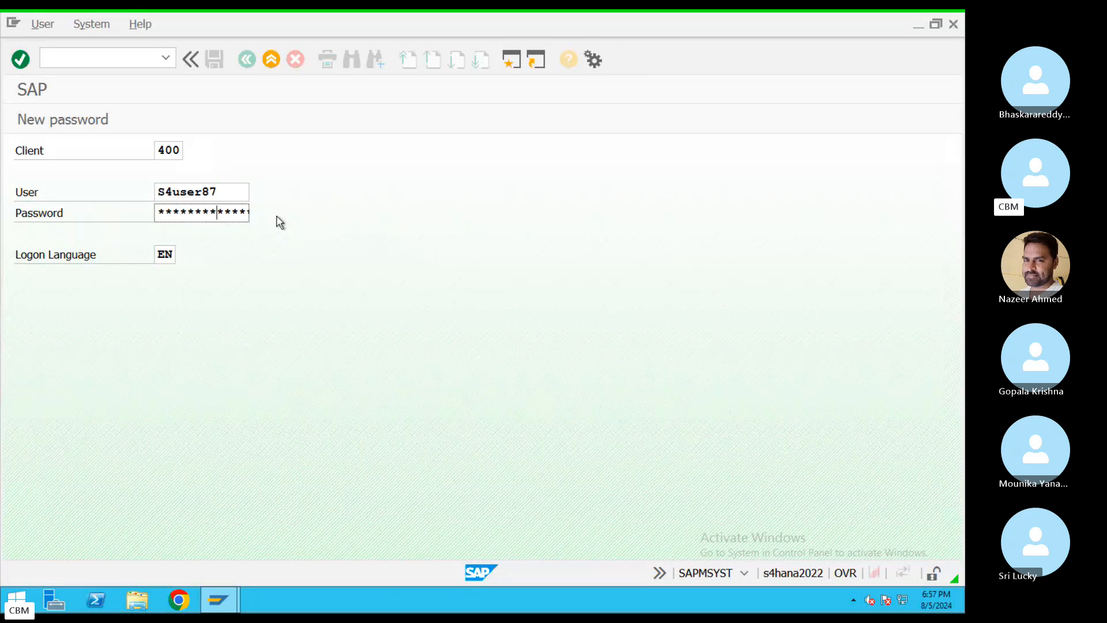
{"action": "key", "text": "Return"}
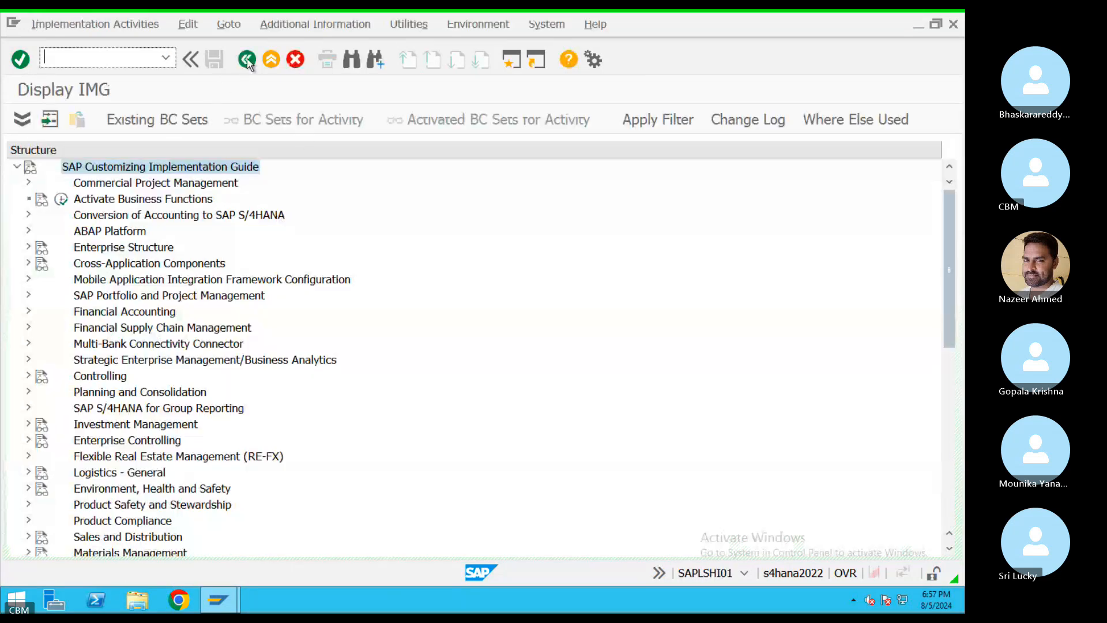
Leave the Display IMG screen and start transaction MM01 to create a material
{"action": "left_click", "coordinate": [248, 61]}
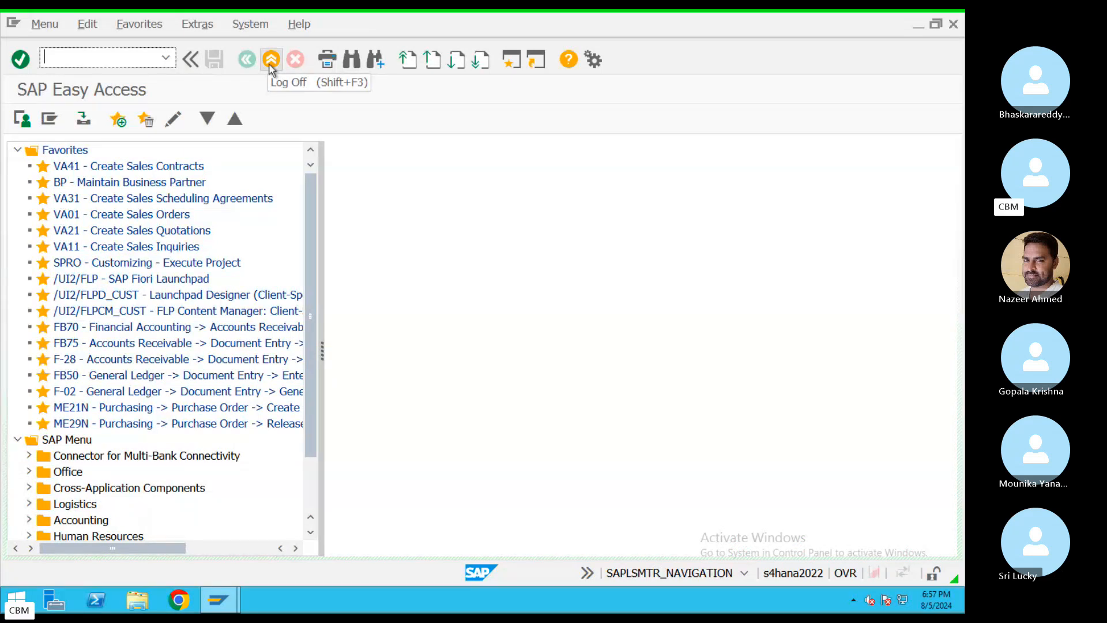
{"action": "type", "text": "MM01"}
{"action": "key", "text": "Return"}
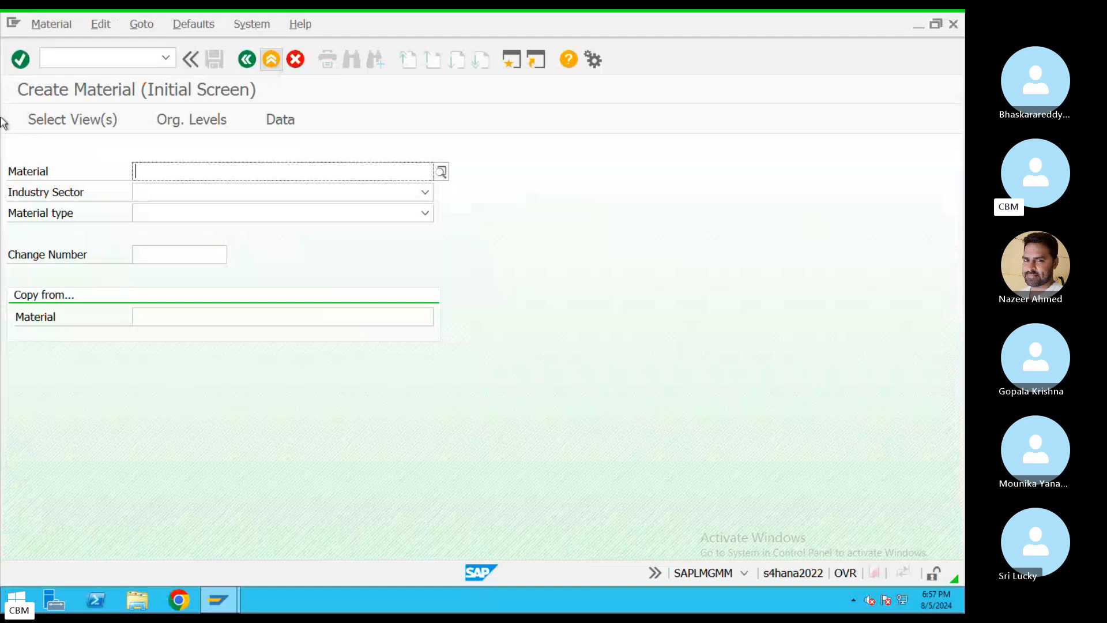
Set the industry sector to Bharath Manufactoring Ind and the material type to FINISHED GOODS - CHA3, and continue to view selection
{"action": "left_click", "coordinate": [425, 192]}
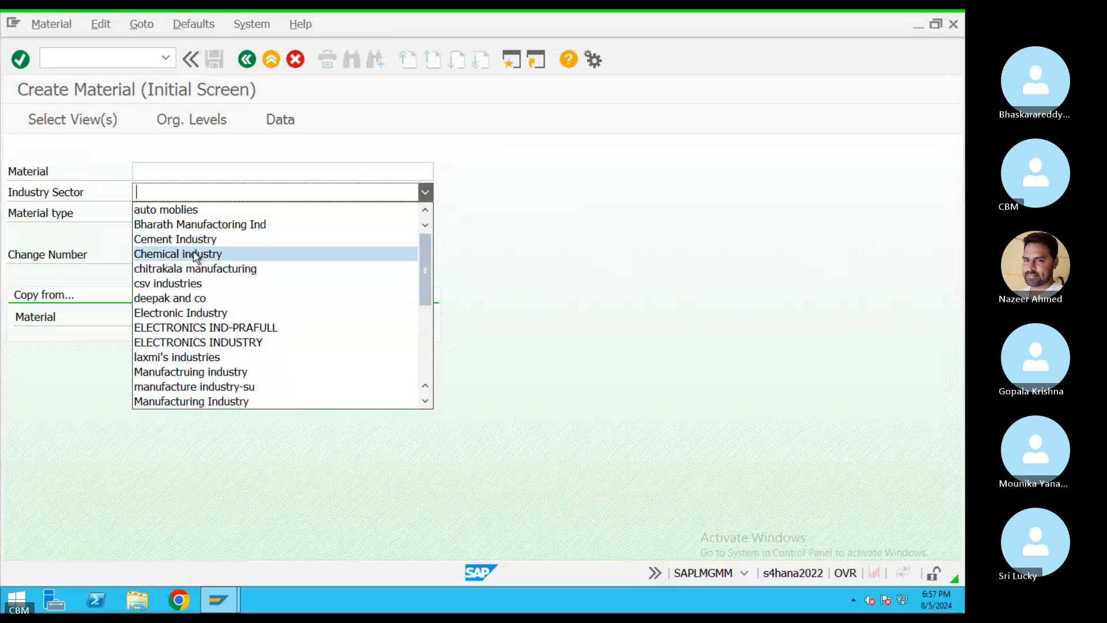
{"action": "left_click", "coordinate": [198, 225]}
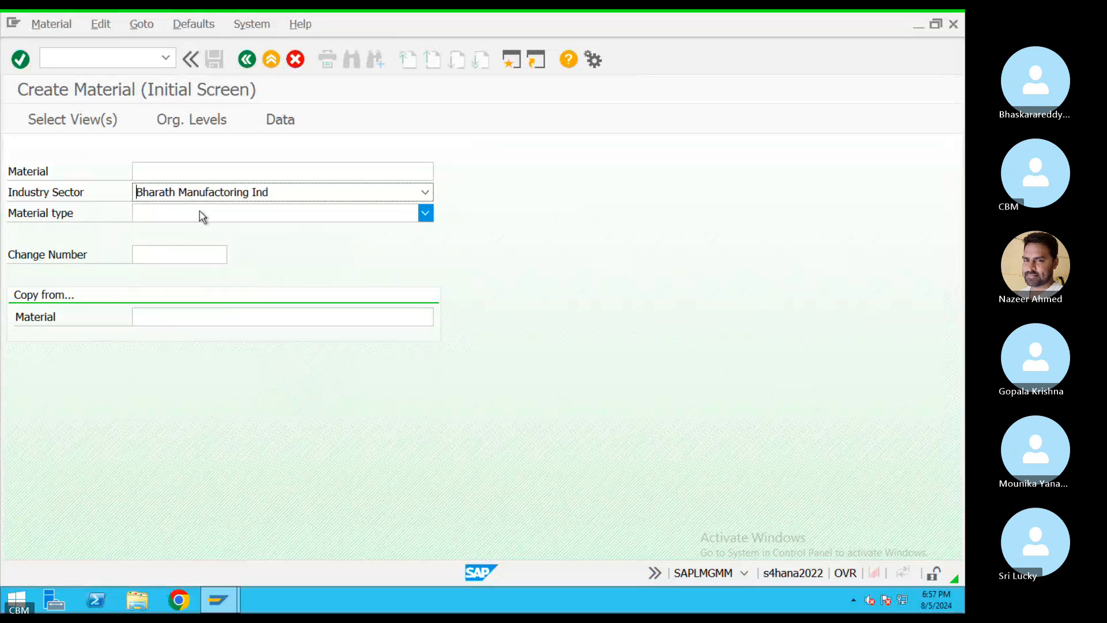
{"action": "left_click", "coordinate": [200, 214]}
{"action": "scroll", "coordinate": [248, 358], "scroll_direction": "down", "scroll_amount": 4}
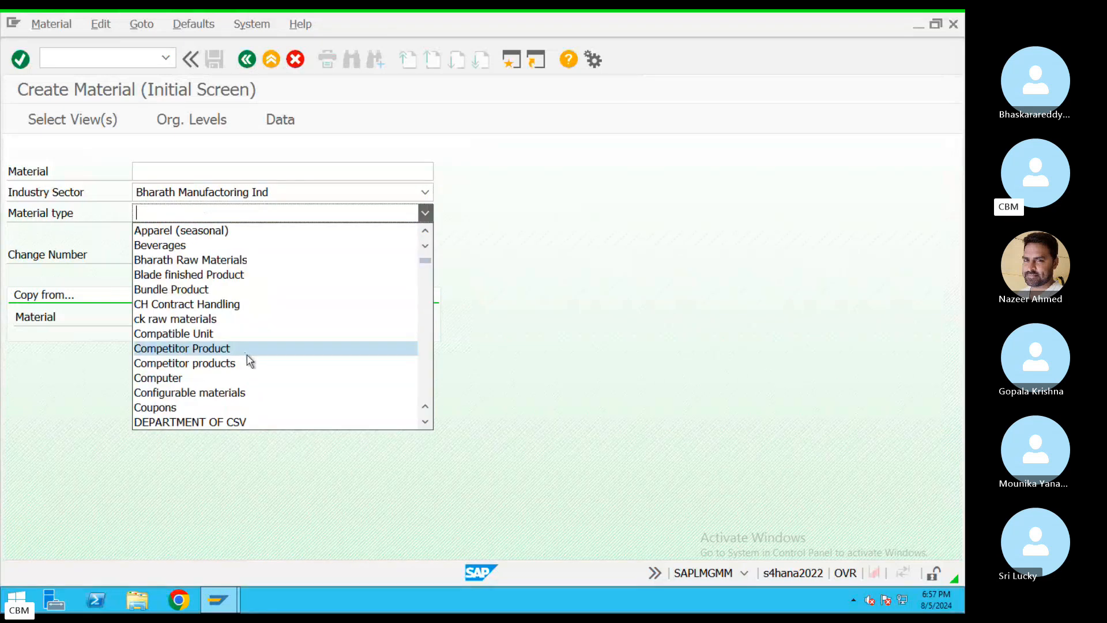
{"action": "scroll", "coordinate": [254, 361], "scroll_direction": "down", "scroll_amount": 10}
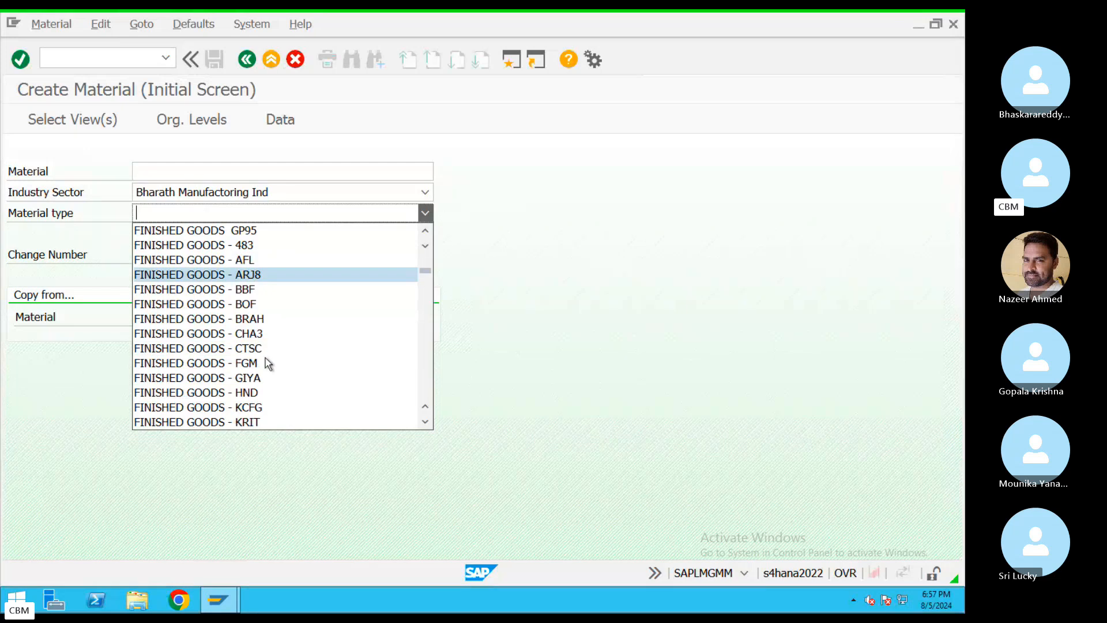
{"action": "scroll", "coordinate": [271, 362], "scroll_direction": "down", "scroll_amount": 2}
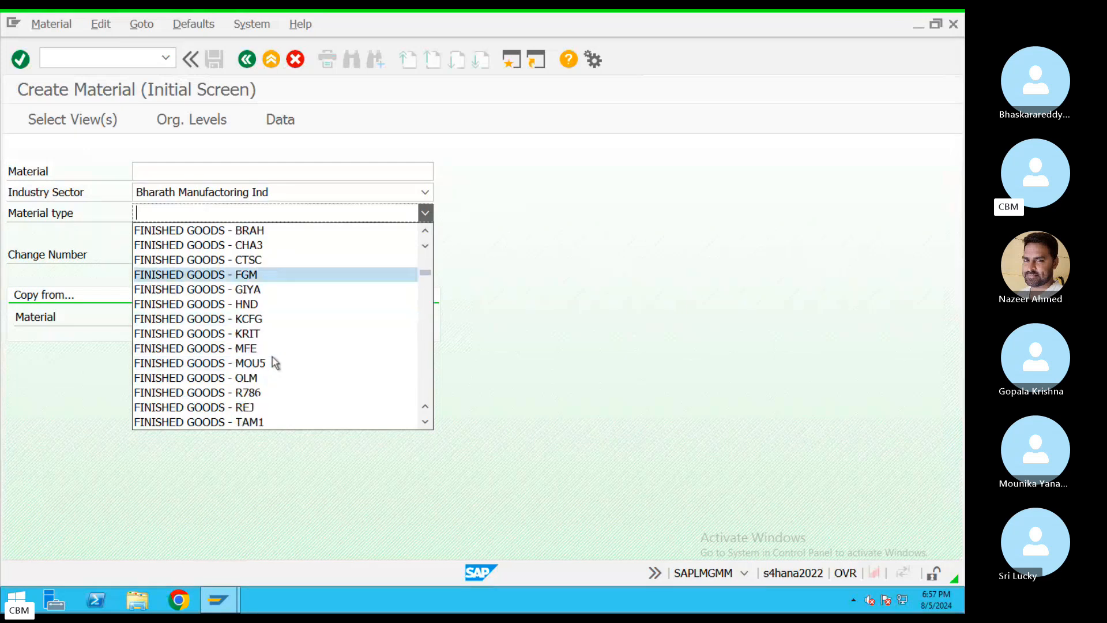
{"action": "left_click", "coordinate": [235, 246]}
{"action": "key", "text": "Return"}
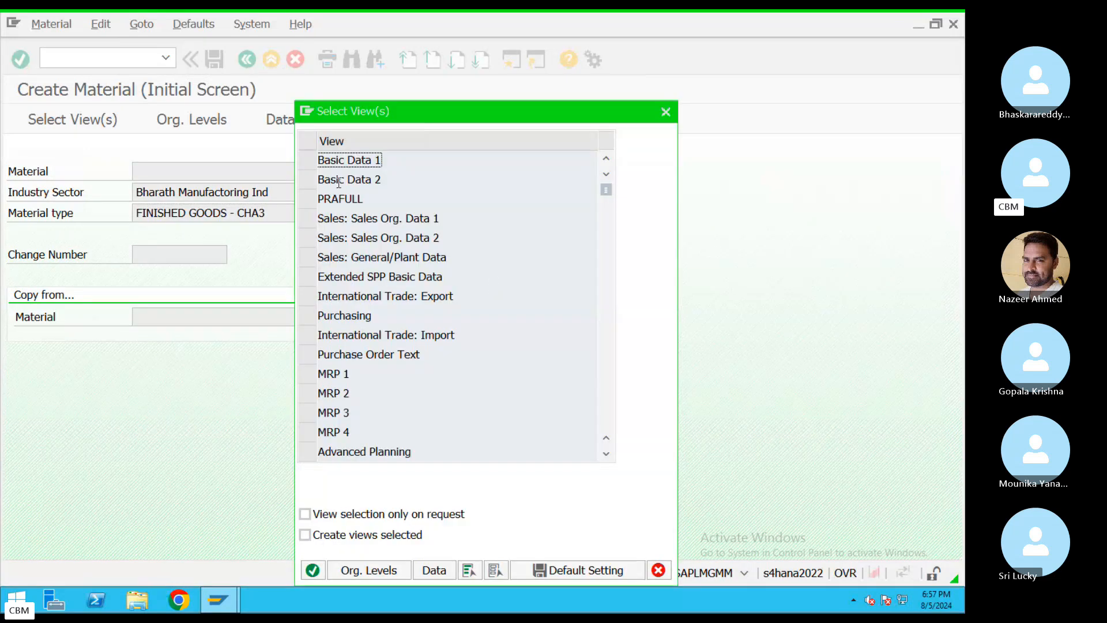
Select the views Basic Data 1, Sales Org. Data 1 and 2, Purchasing, MRP 1 and Accounting 1 for the material
{"action": "left_click", "coordinate": [307, 160]}
{"action": "left_click", "coordinate": [307, 217]}
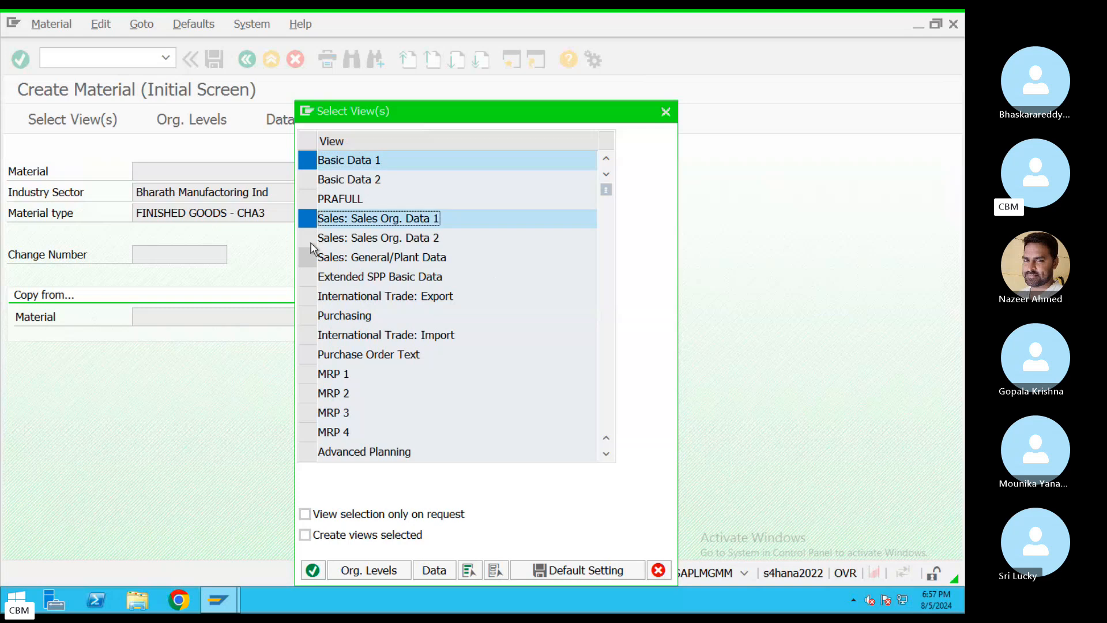
{"action": "left_click", "coordinate": [309, 237]}
{"action": "left_click", "coordinate": [309, 315]}
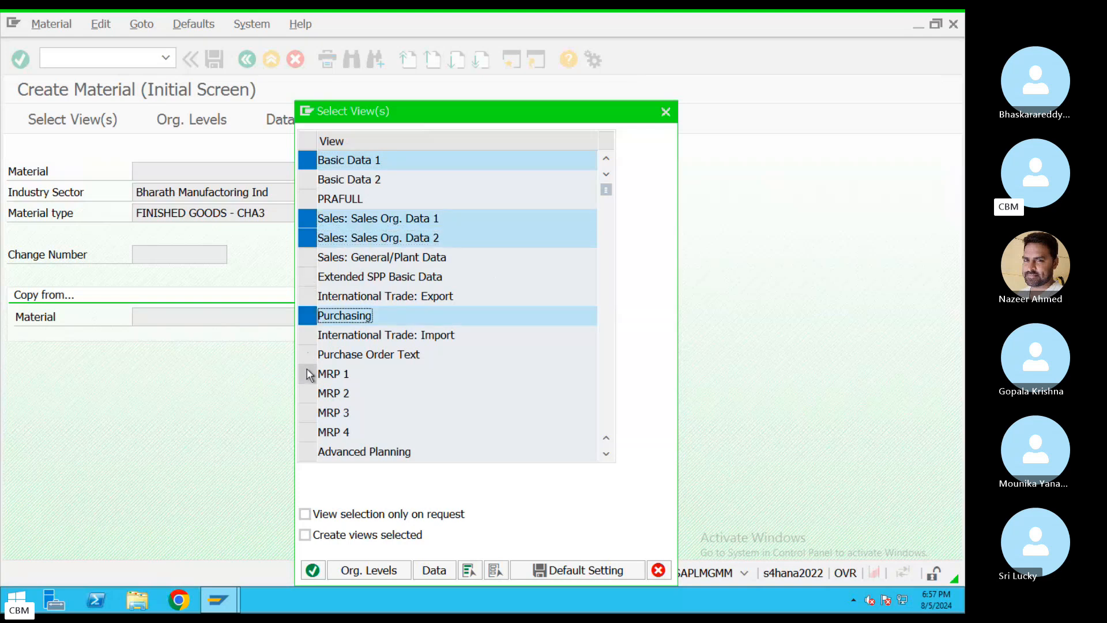
{"action": "left_click", "coordinate": [307, 373]}
{"action": "scroll", "coordinate": [389, 375], "scroll_direction": "down", "scroll_amount": 2}
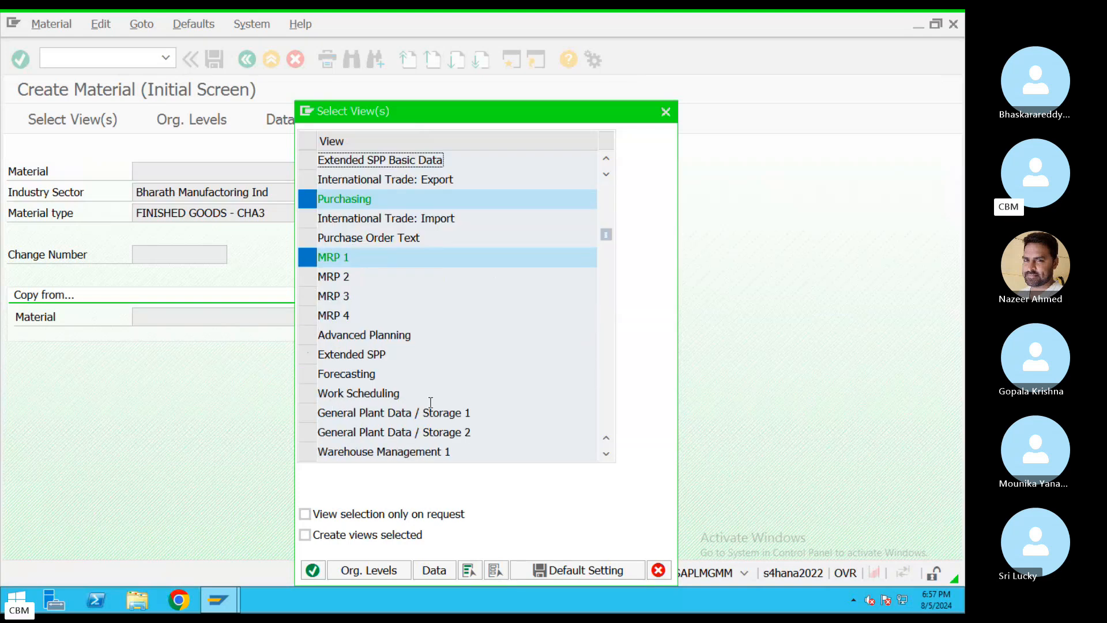
{"action": "scroll", "coordinate": [429, 401], "scroll_direction": "down", "scroll_amount": 2}
{"action": "left_click", "coordinate": [307, 392]}
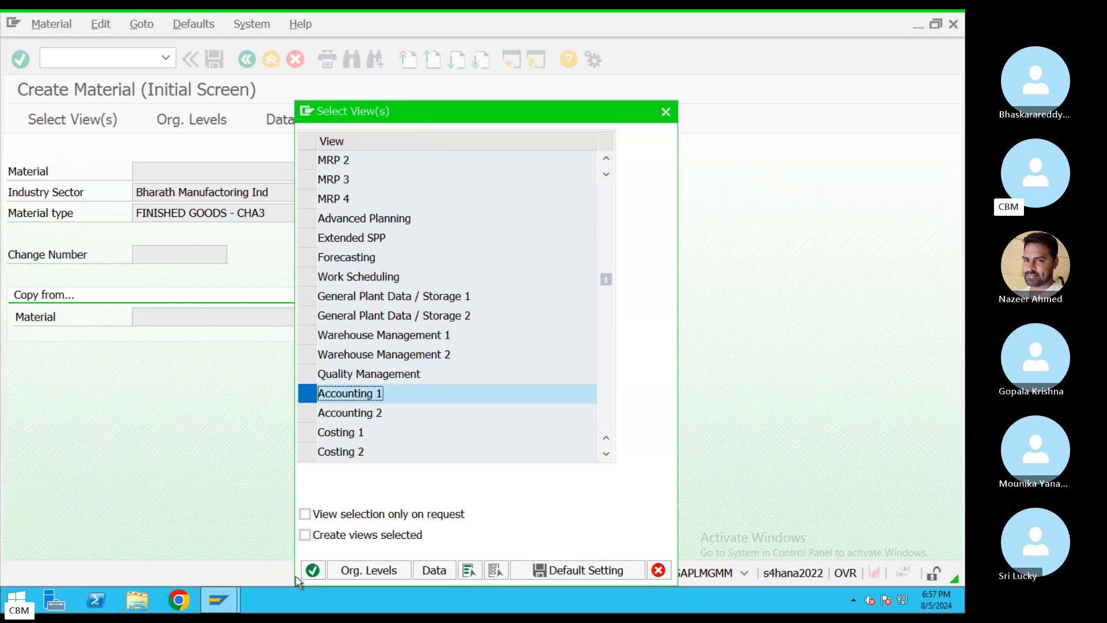
{"action": "left_click", "coordinate": [312, 569]}
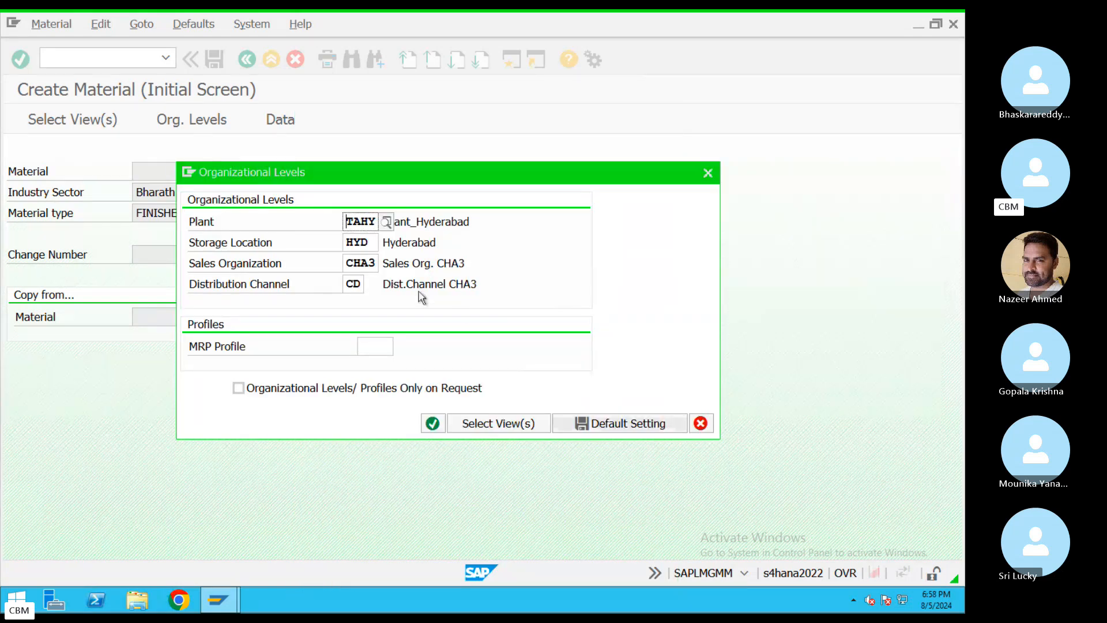
Set both the plant and the storage location to CHY in the organizational levels and continue to the material data
{"action": "left_click_drag", "start_coordinate": [374, 222], "coordinate": [322, 230]}
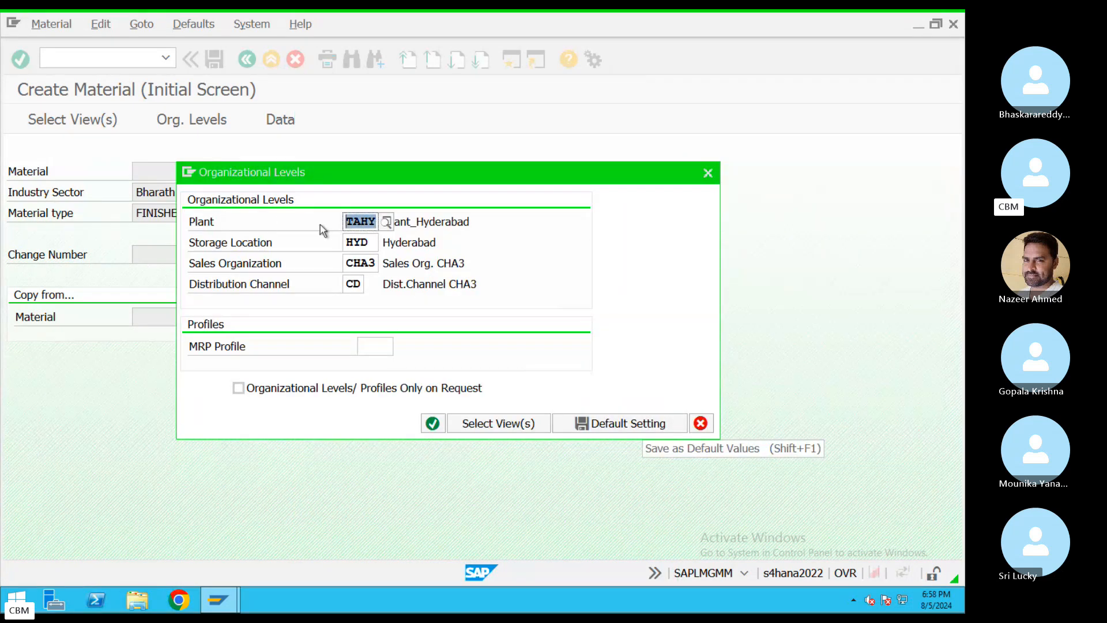
{"action": "type", "text": "CHA"}
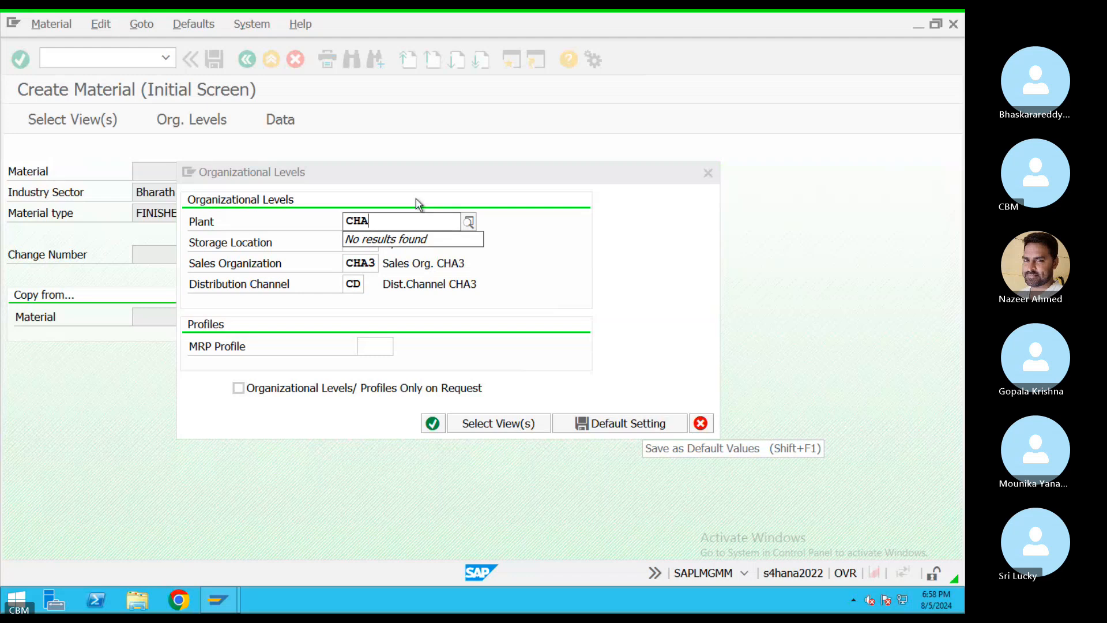
{"action": "key", "text": "BackSpace"}
{"action": "type", "text": "Y"}
{"action": "key", "text": "Return"}
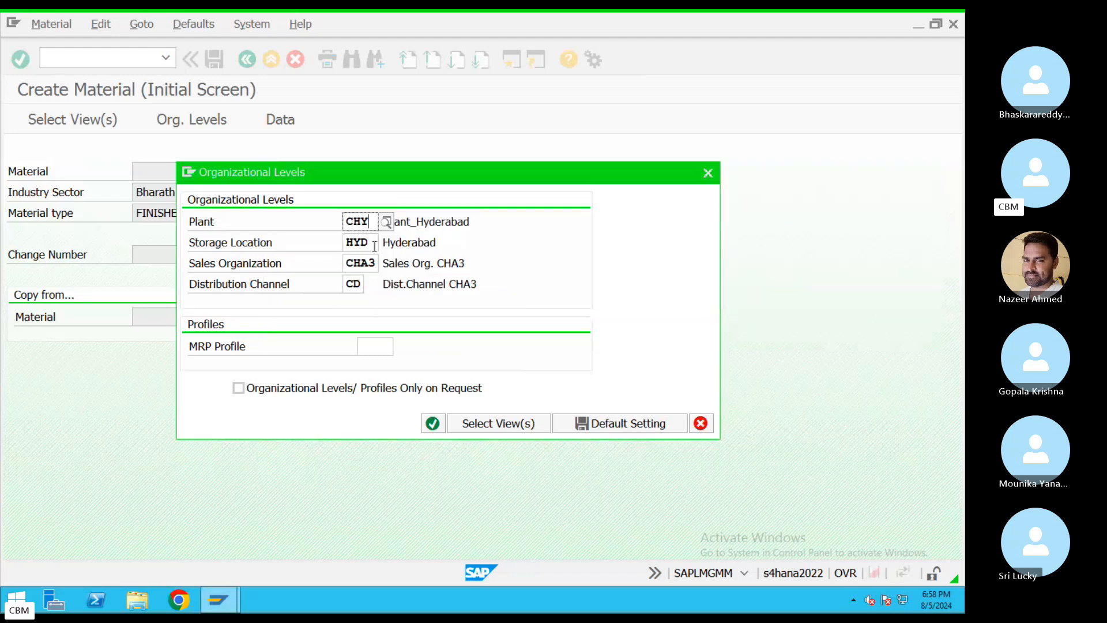
{"action": "left_click_drag", "start_coordinate": [371, 242], "coordinate": [338, 245]}
{"action": "type", "text": "C"}
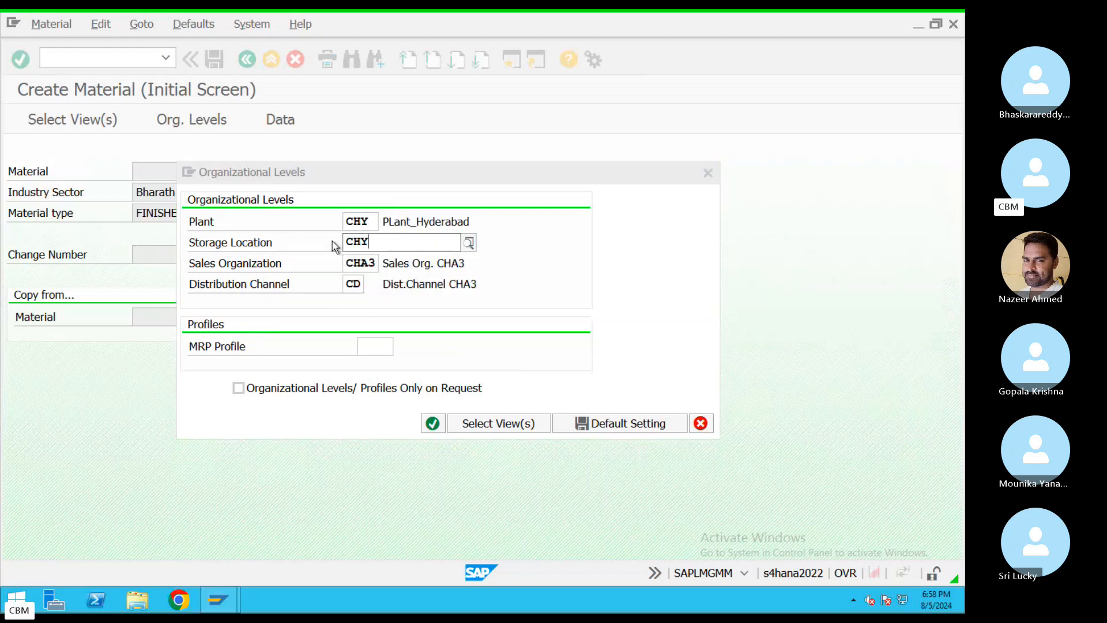
{"action": "key", "text": "Return"}
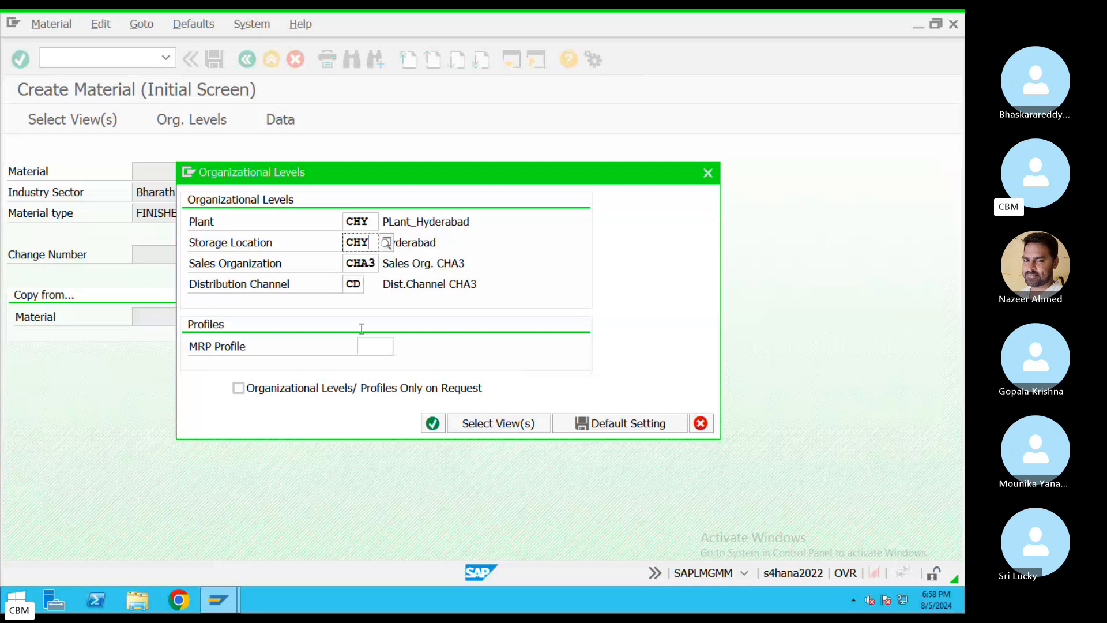
{"action": "left_click", "coordinate": [432, 424]}
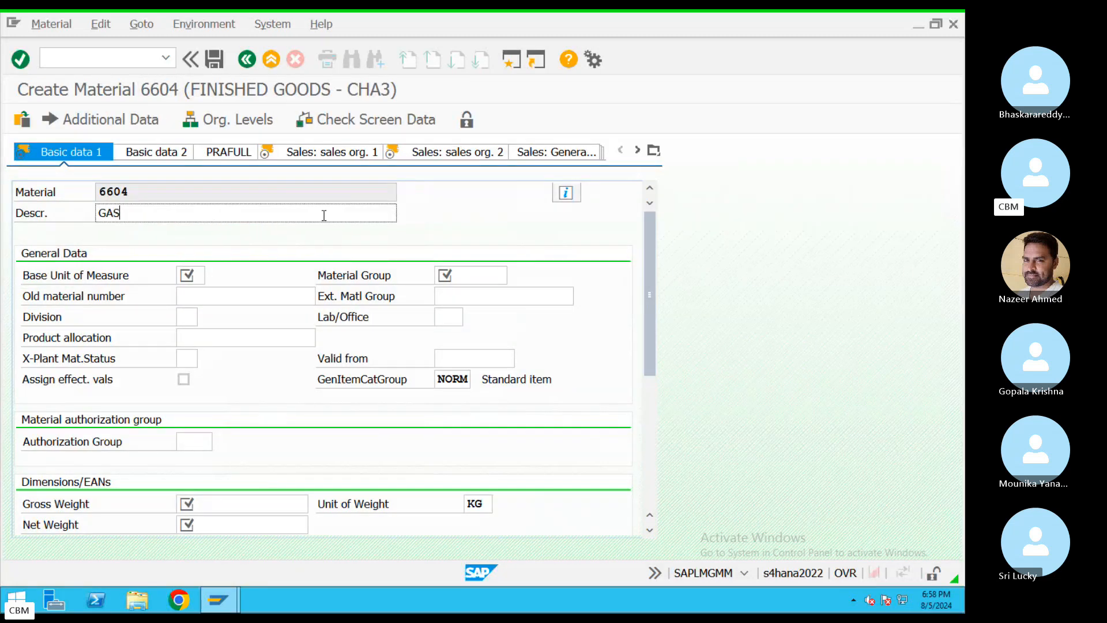
Enter GAS as the material description and Kg as the base unit of measure
{"action": "left_click", "coordinate": [188, 276]}
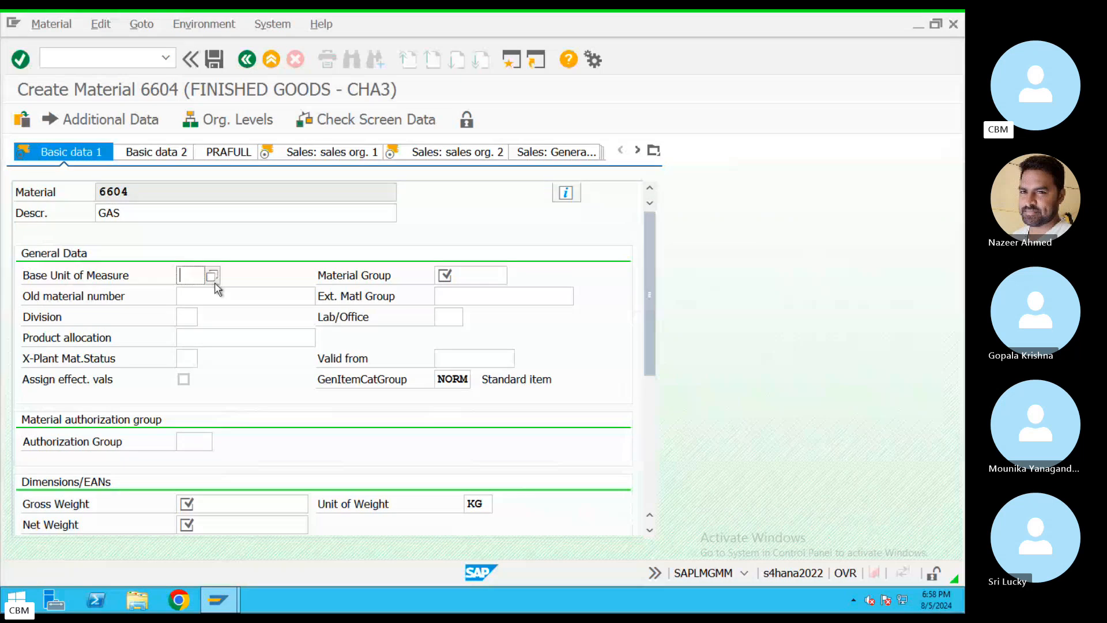
{"action": "type", "text": "K"}
{"action": "left_click", "coordinate": [215, 289]}
Search the material group list for gas, and choose group 4474 (CHEMICAL) as the material group
{"action": "left_click", "coordinate": [470, 275]}
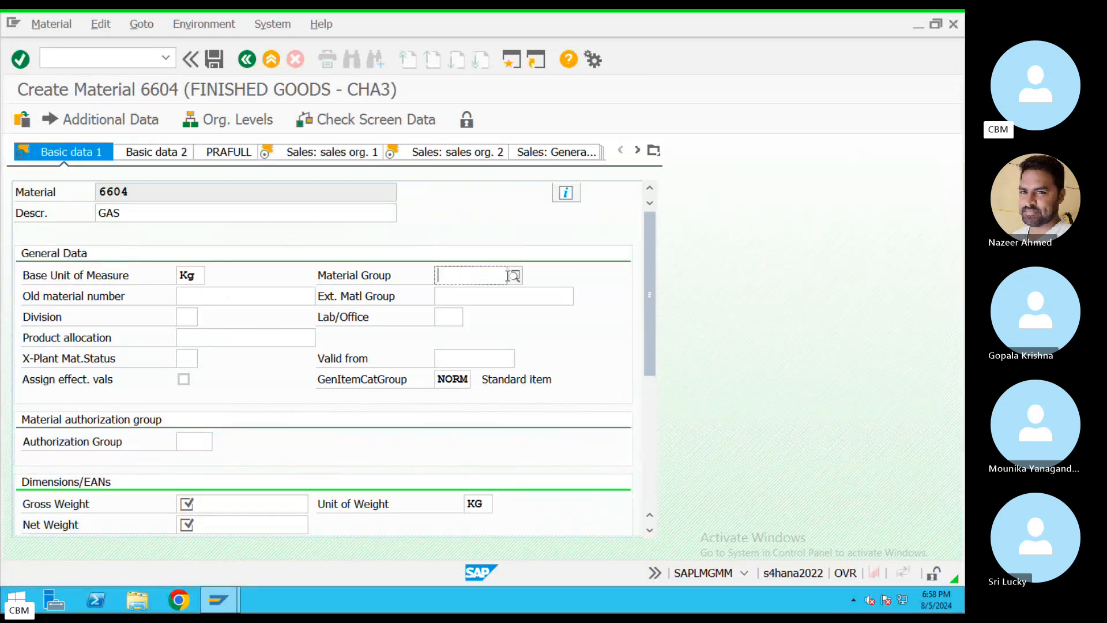
{"action": "left_click", "coordinate": [515, 277]}
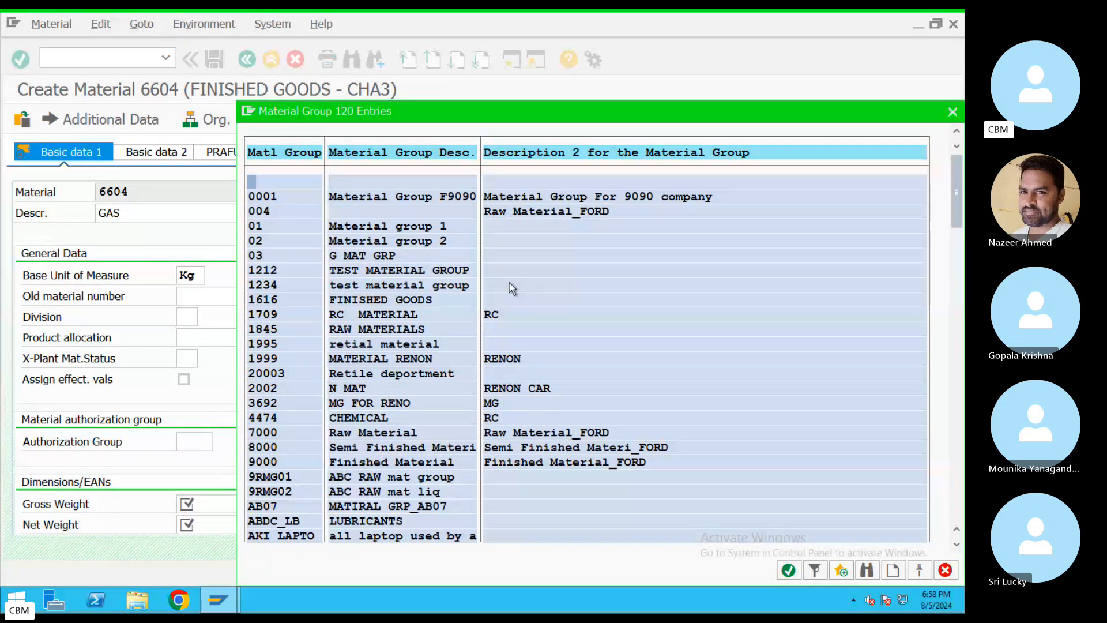
{"action": "key", "text": "ctrl+f"}
{"action": "type", "text": "gas"}
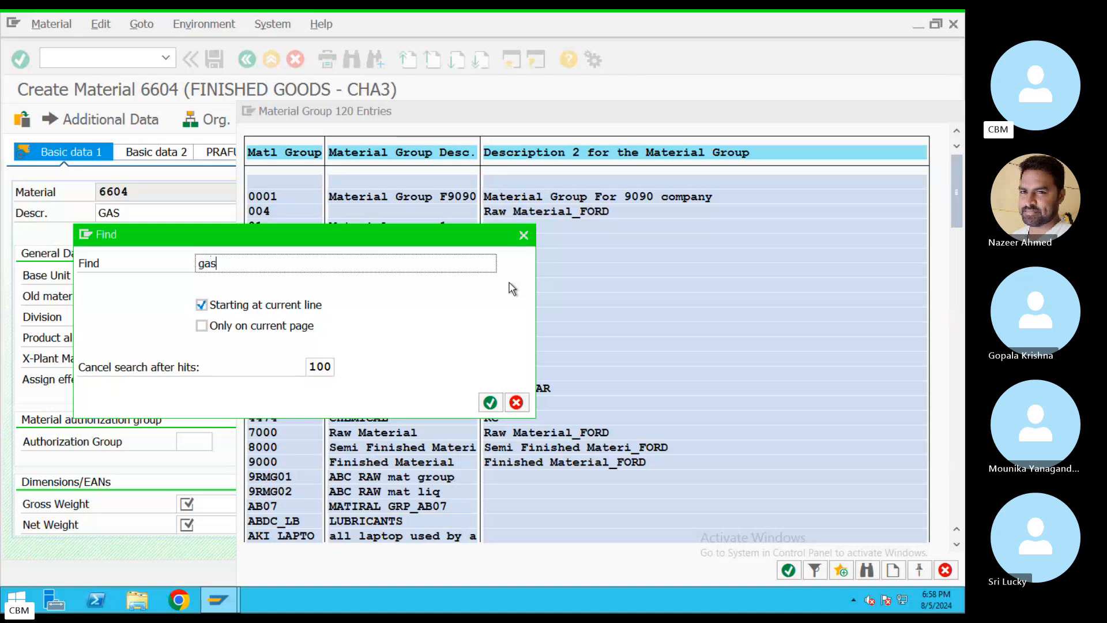
{"action": "key", "text": "Return"}
{"action": "left_click", "coordinate": [522, 422]}
{"action": "left_click", "coordinate": [515, 402]}
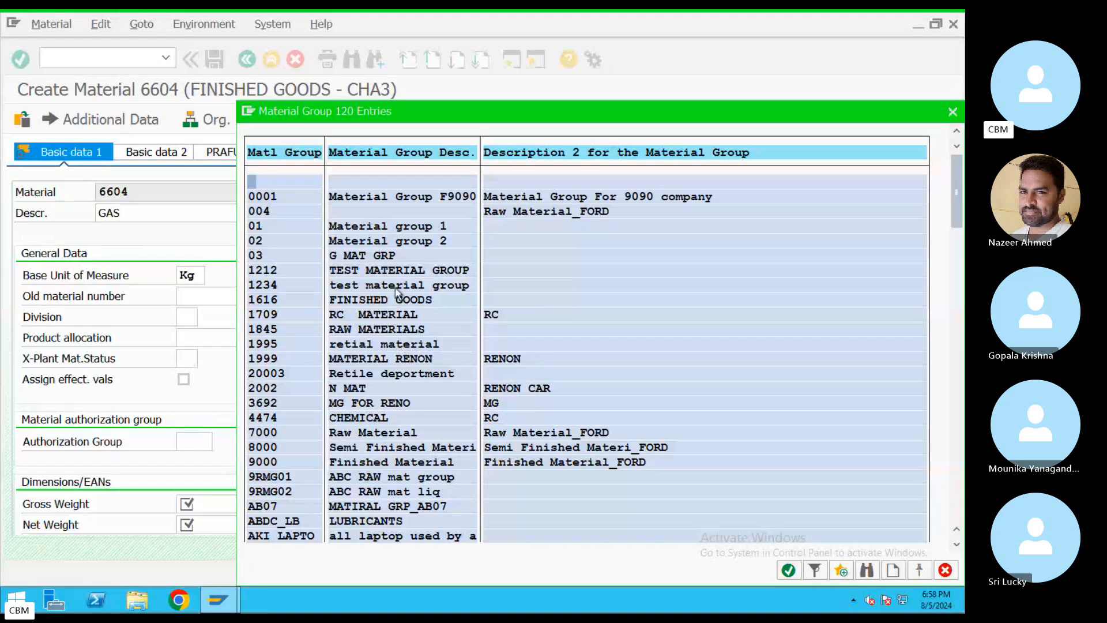
{"action": "scroll", "coordinate": [453, 444], "scroll_direction": "down", "scroll_amount": 1}
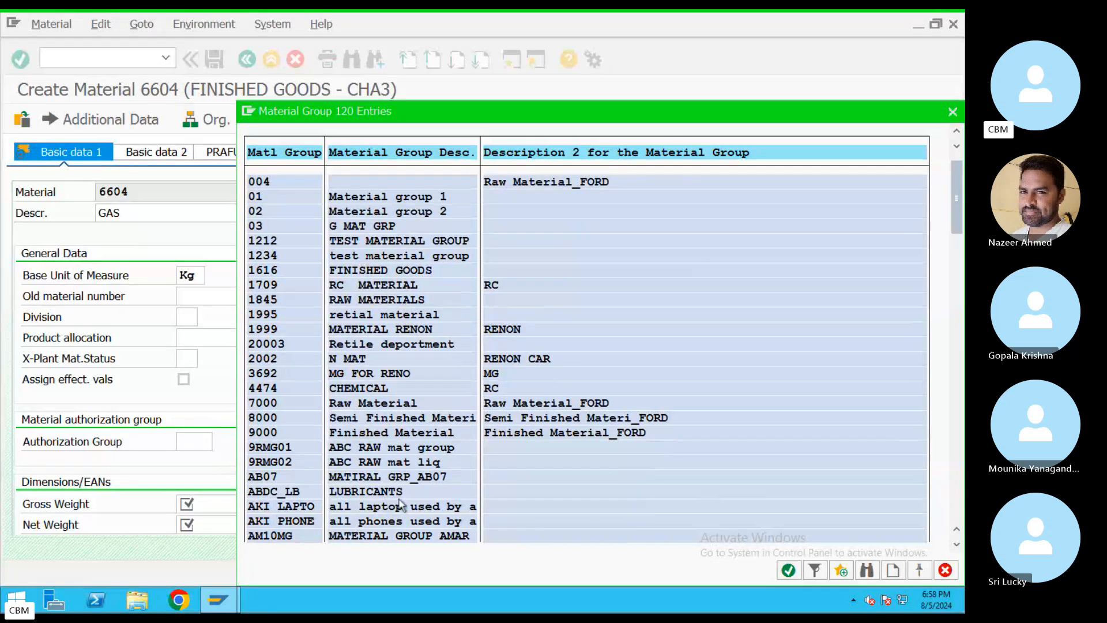
{"action": "scroll", "coordinate": [395, 428], "scroll_direction": "down", "scroll_amount": 1}
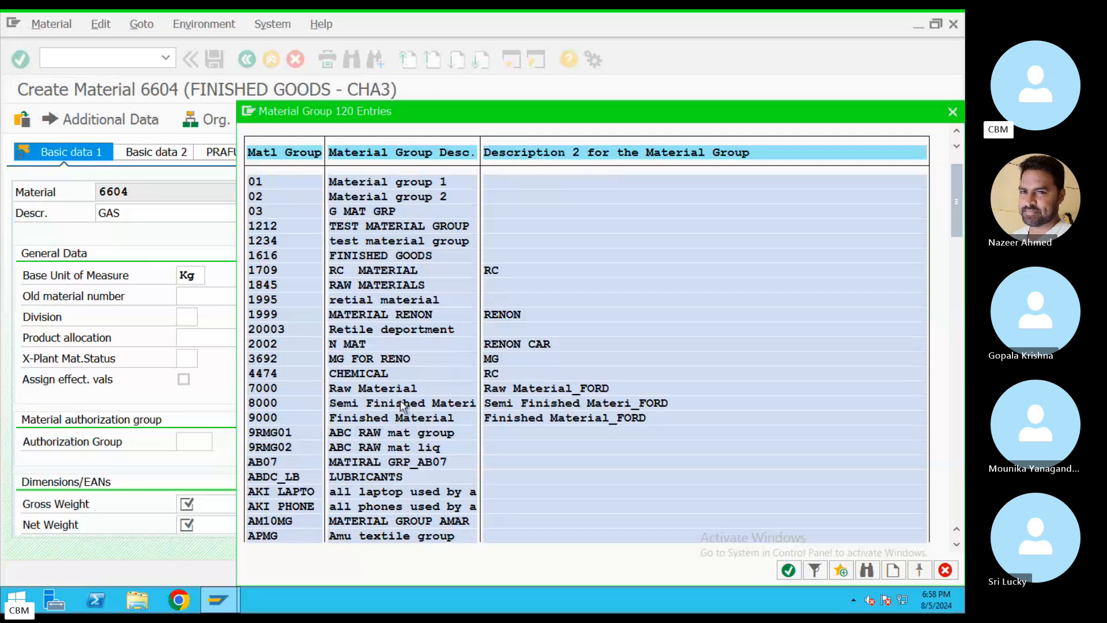
{"action": "double_click", "coordinate": [382, 376]}
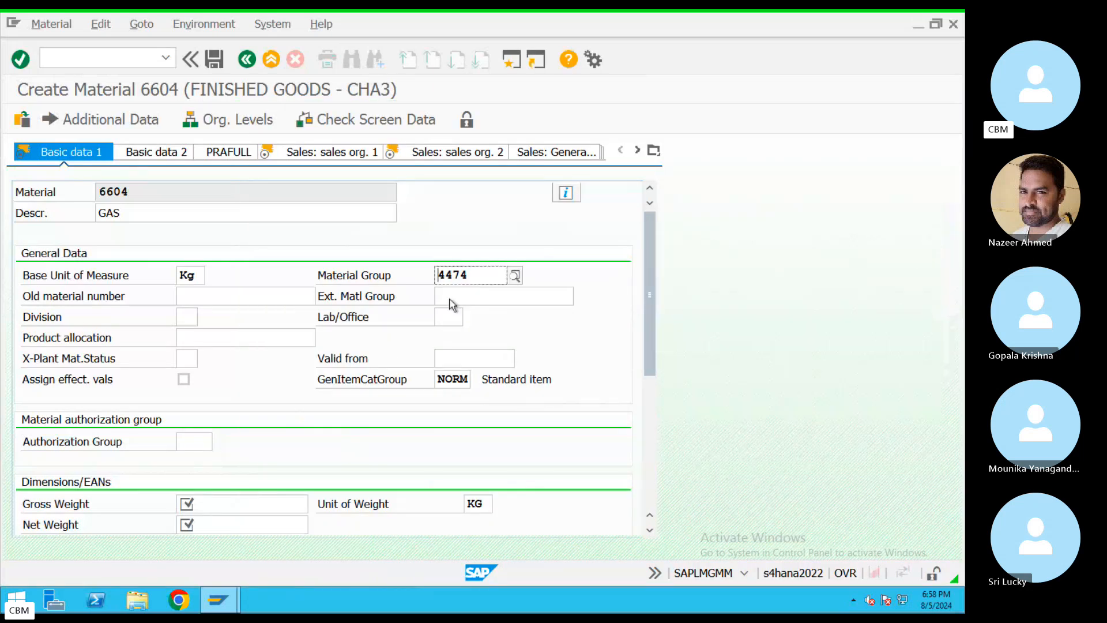
Set the material group to 1234 (test material group) from the list of possible entries
{"action": "left_click", "coordinate": [516, 277]}
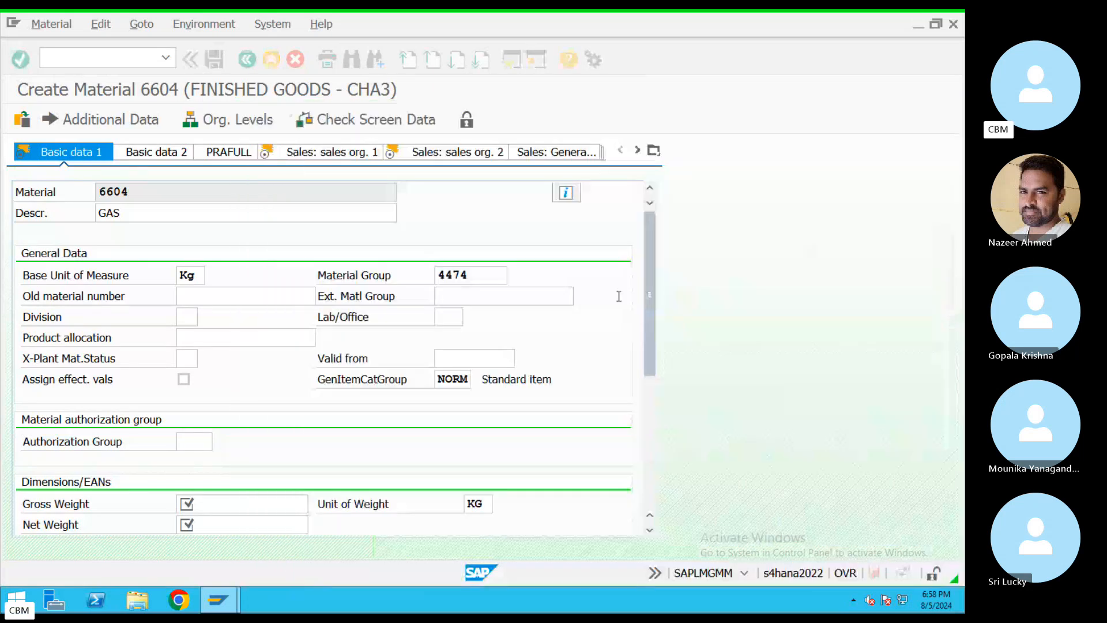
{"action": "double_click", "coordinate": [433, 283]}
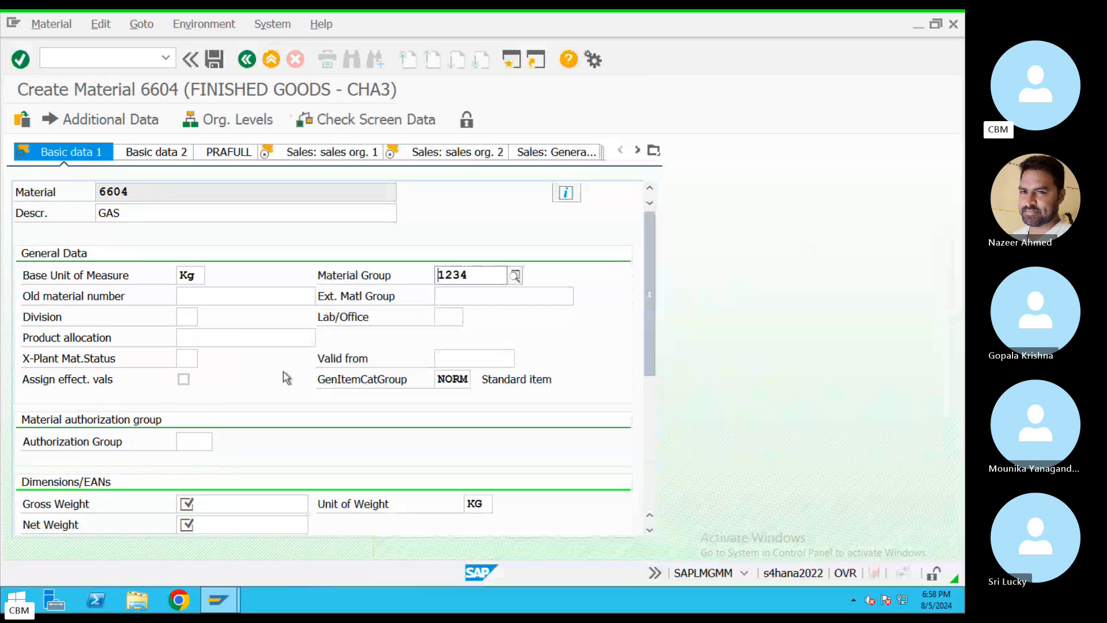
Enter 100 as both the gross weight and the net weight, and continue to the first sales organization view
{"action": "left_click", "coordinate": [230, 504]}
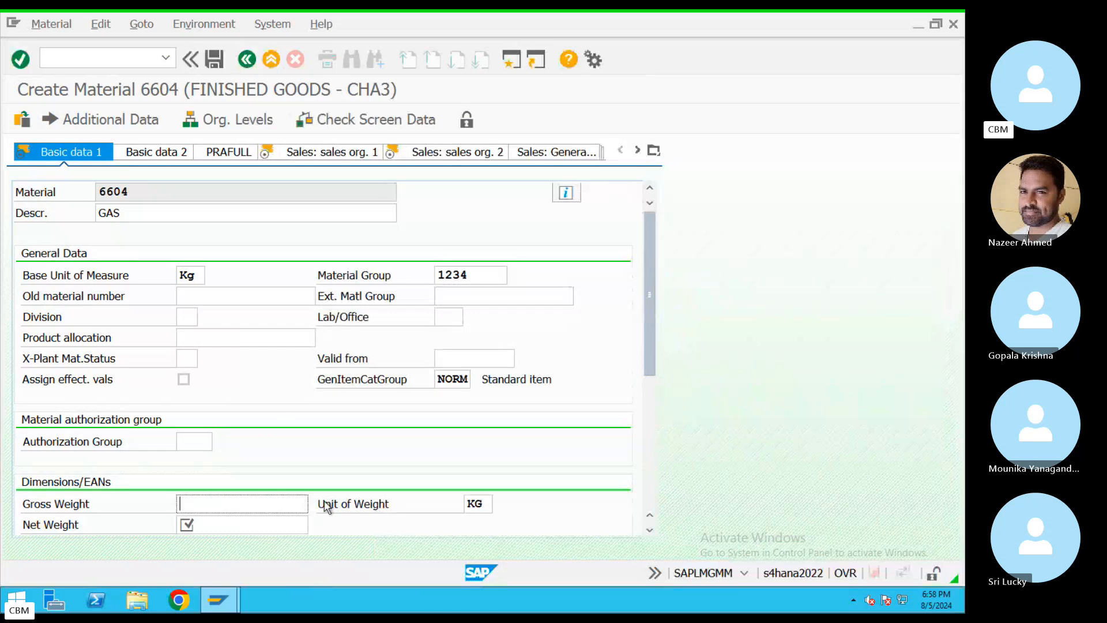
{"action": "type", "text": "100"}
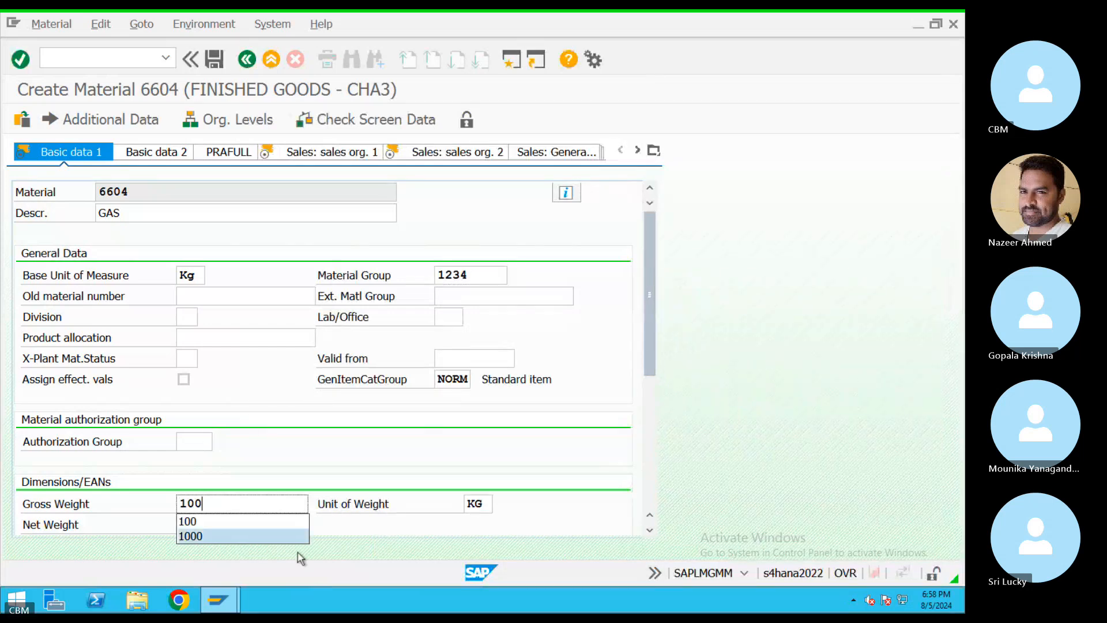
{"action": "left_click", "coordinate": [221, 525]}
{"action": "type", "text": "100"}
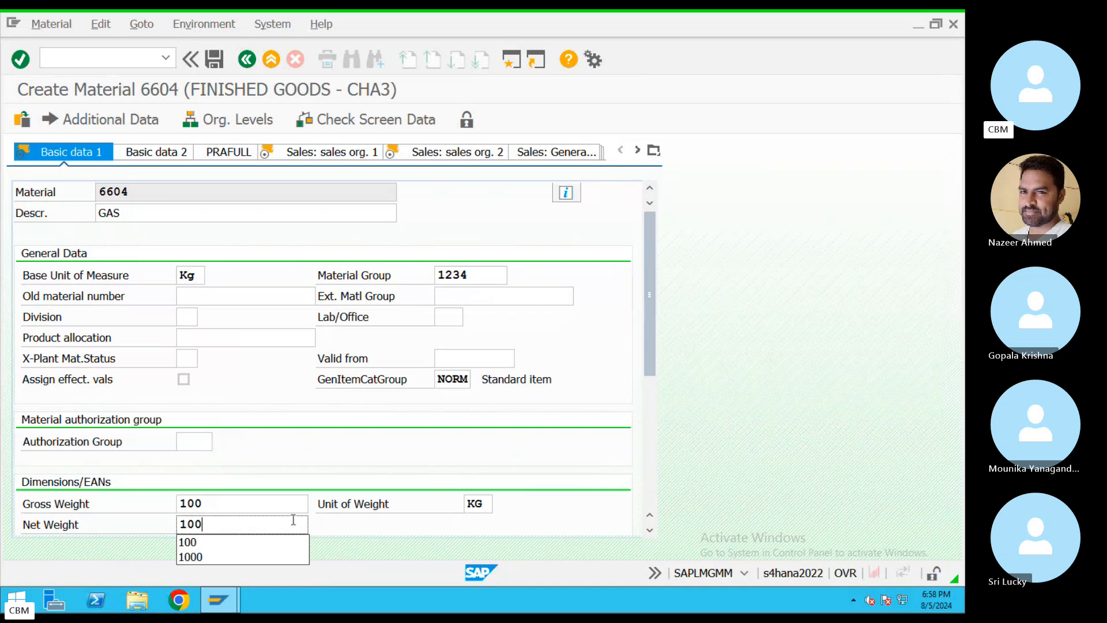
{"action": "left_click_drag", "start_coordinate": [646, 354], "coordinate": [645, 475]}
{"action": "left_click", "coordinate": [170, 524]}
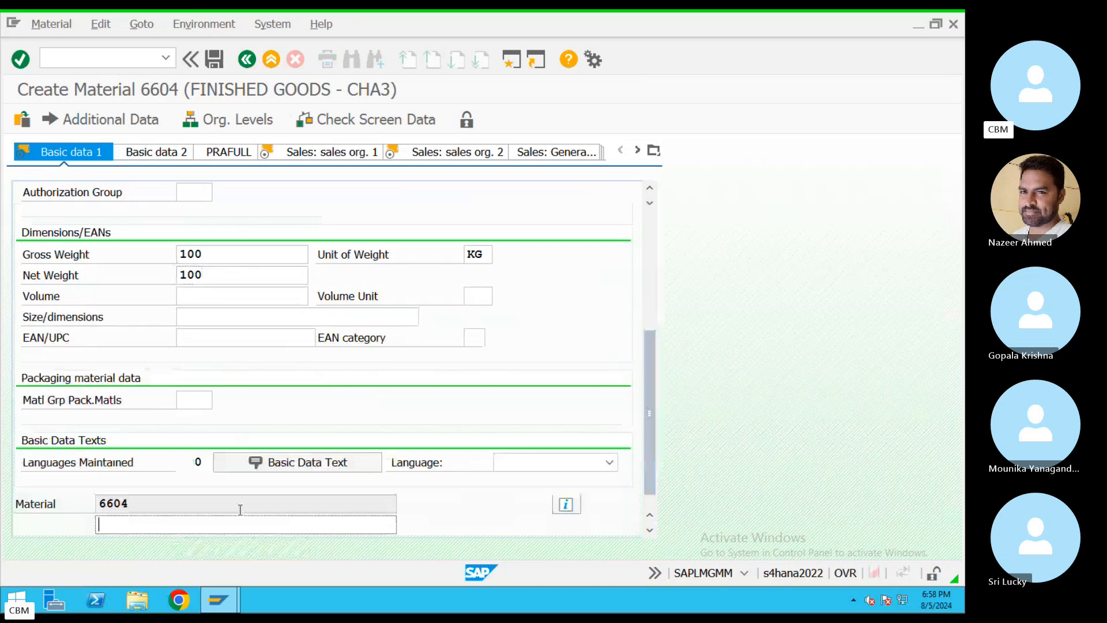
{"action": "key", "text": "Return"}
Set the sales unit of the material to EA in the general sales data
{"action": "left_click", "coordinate": [199, 340]}
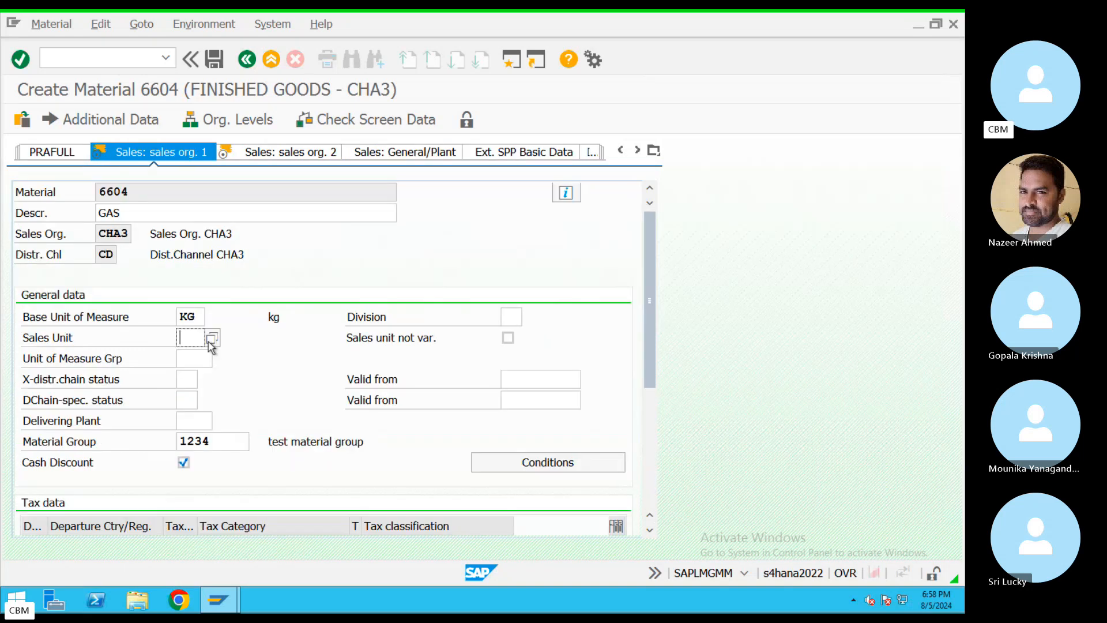
{"action": "left_click", "coordinate": [211, 339]}
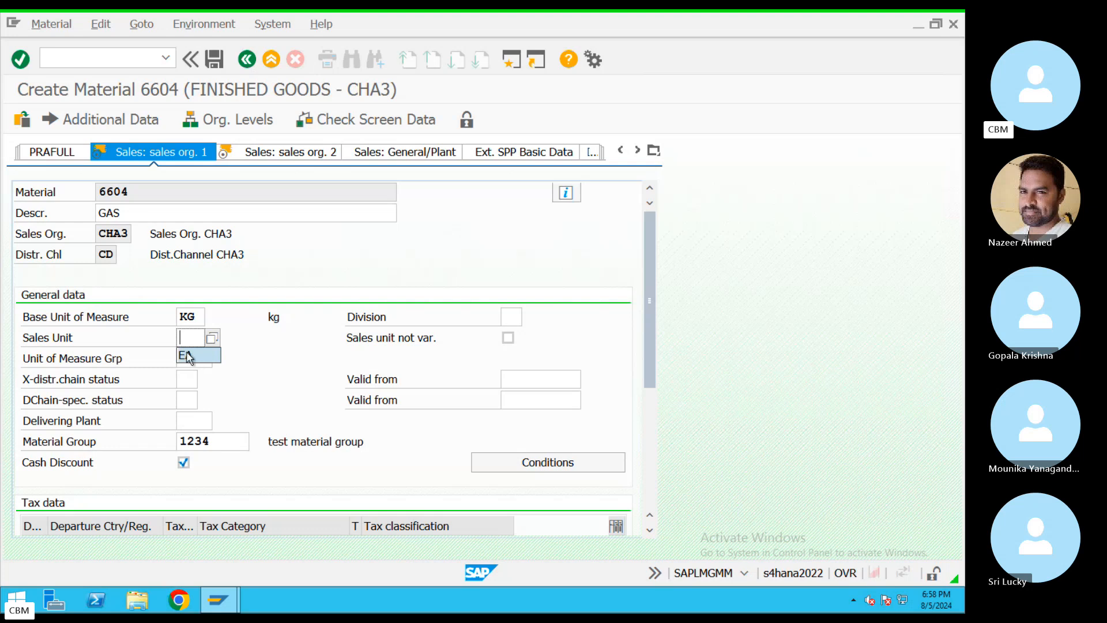
{"action": "left_click", "coordinate": [189, 358]}
{"action": "left_click", "coordinate": [510, 316]}
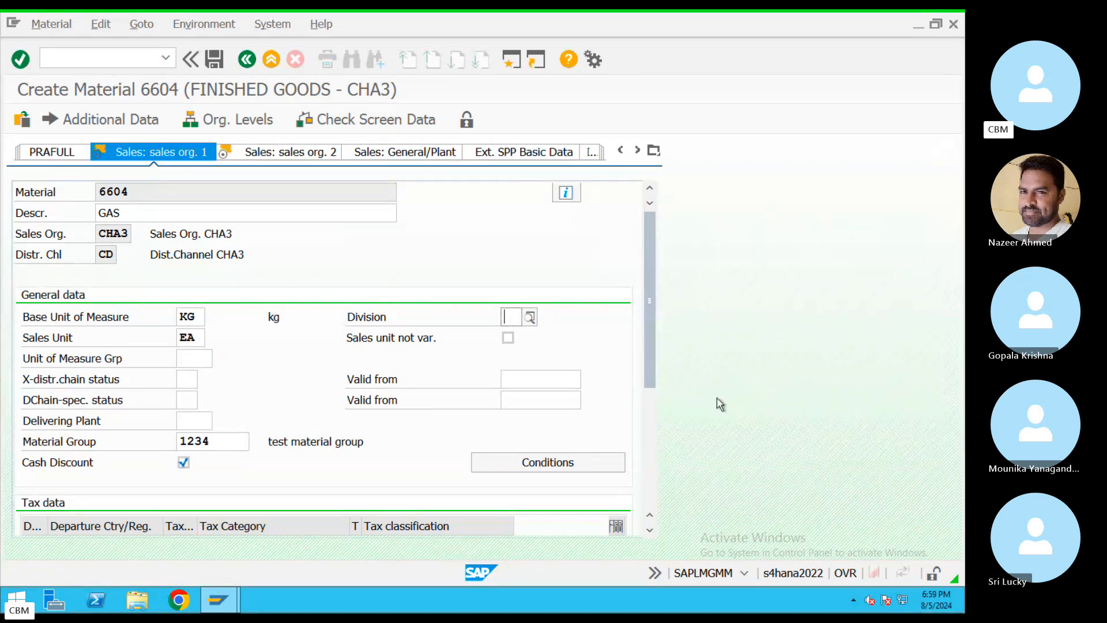
Set the tax classification for India's output tax MWST to 1 (Full tax) from the possible entries
{"action": "scroll", "coordinate": [651, 343], "scroll_direction": "down", "scroll_amount": 1}
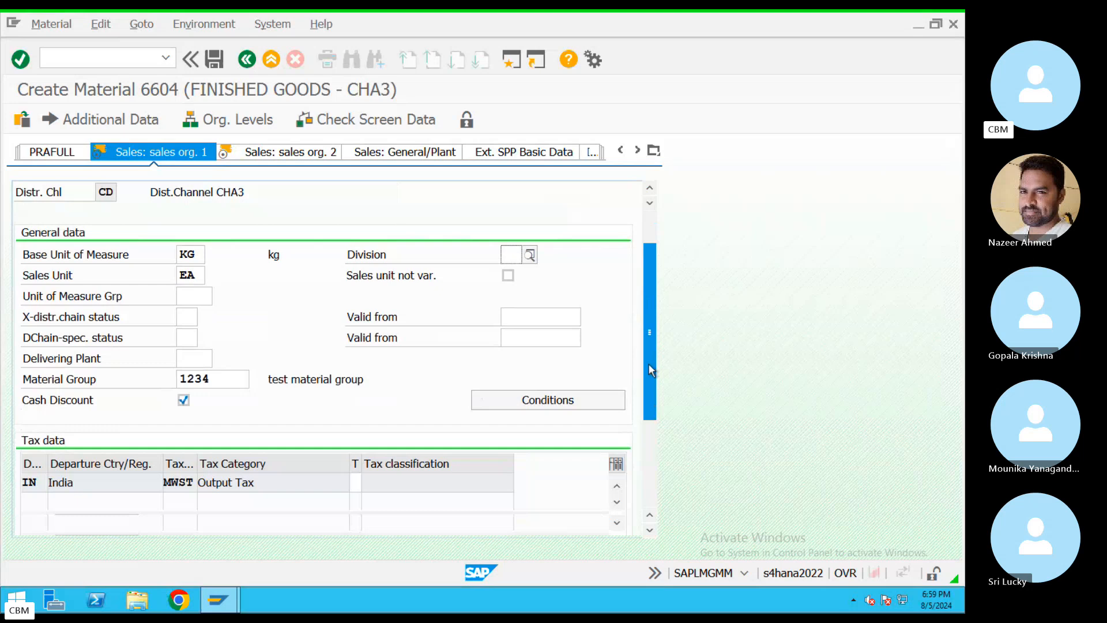
{"action": "left_click", "coordinate": [359, 479]}
{"action": "left_click", "coordinate": [372, 485]}
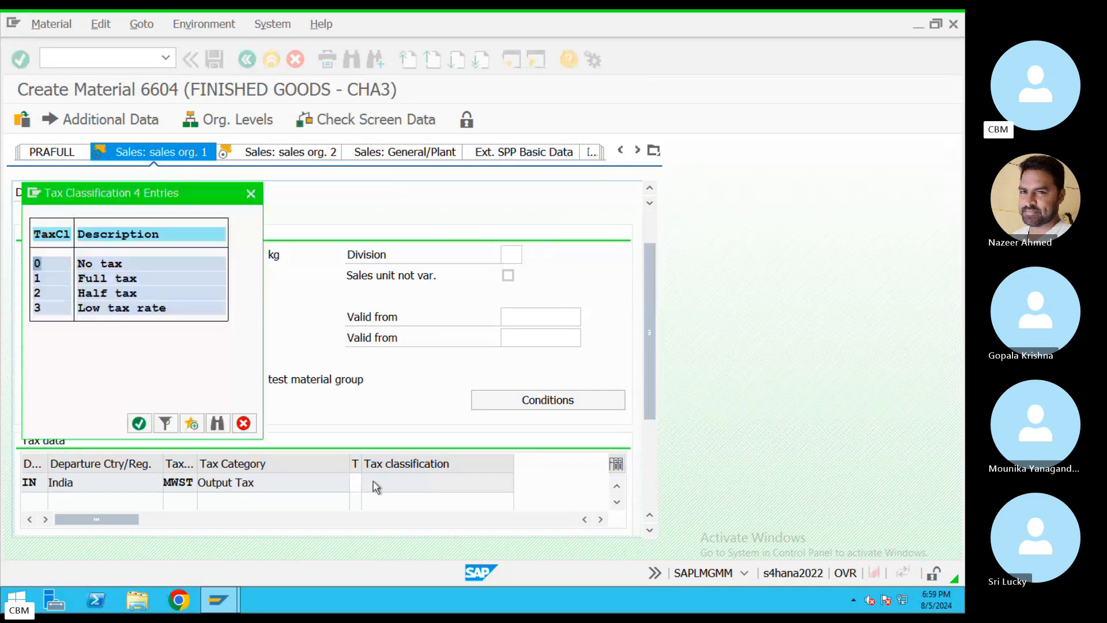
{"action": "double_click", "coordinate": [104, 280]}
{"action": "left_click_drag", "start_coordinate": [652, 382], "coordinate": [652, 268]}
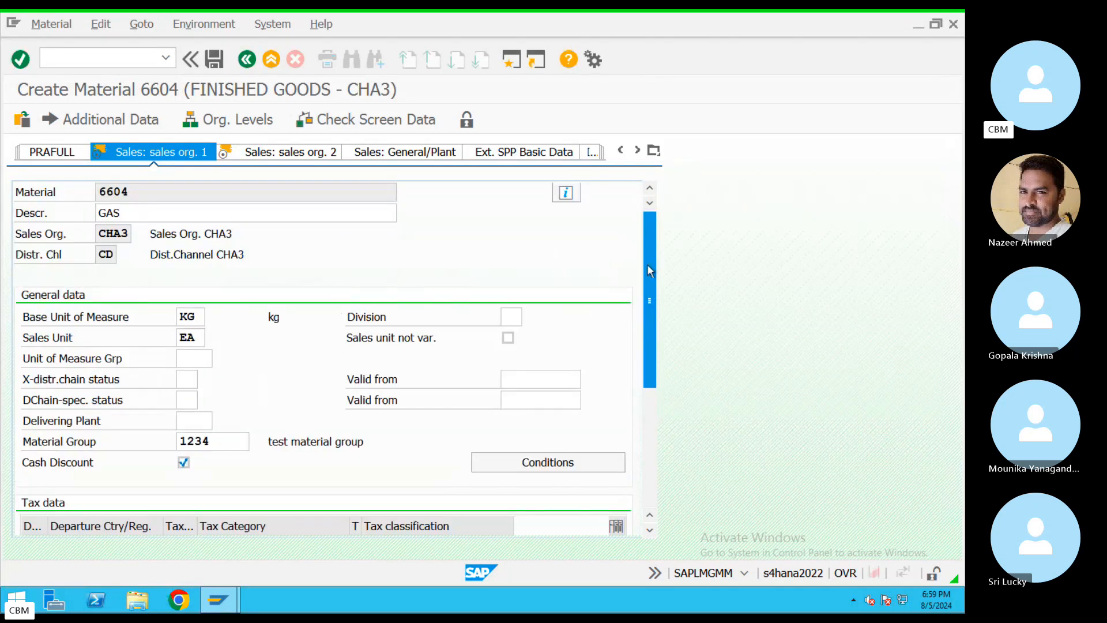
Define the unit conversion as 1 EA equal to 1 KG and continue to the second sales organization view
{"action": "key", "text": "Return"}
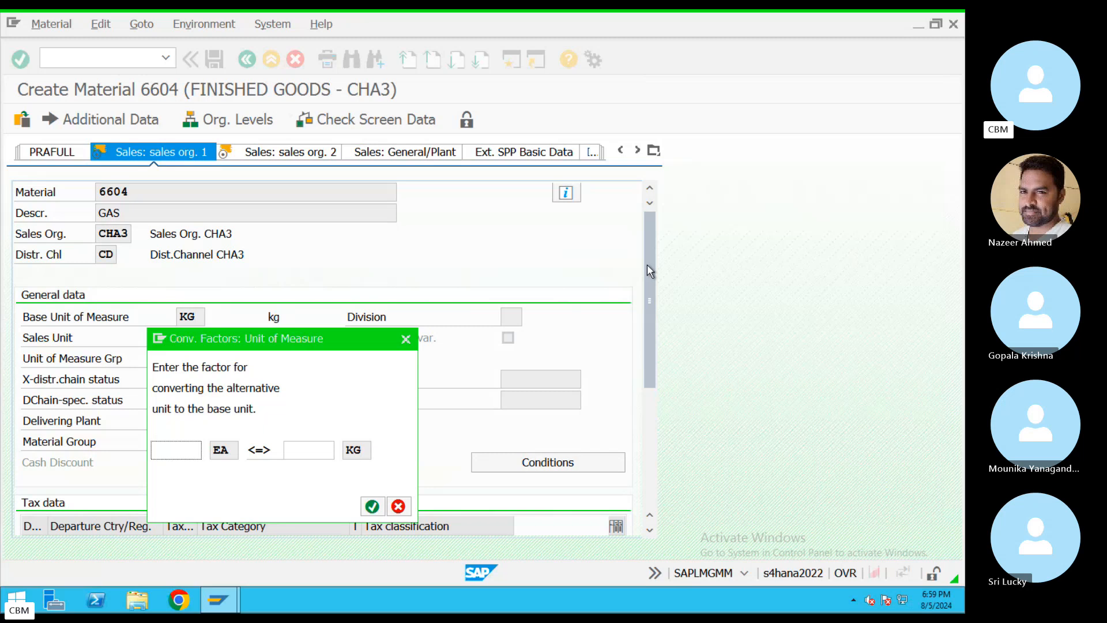
{"action": "type", "text": "1"}
{"action": "key", "text": "Tab"}
{"action": "type", "text": "1"}
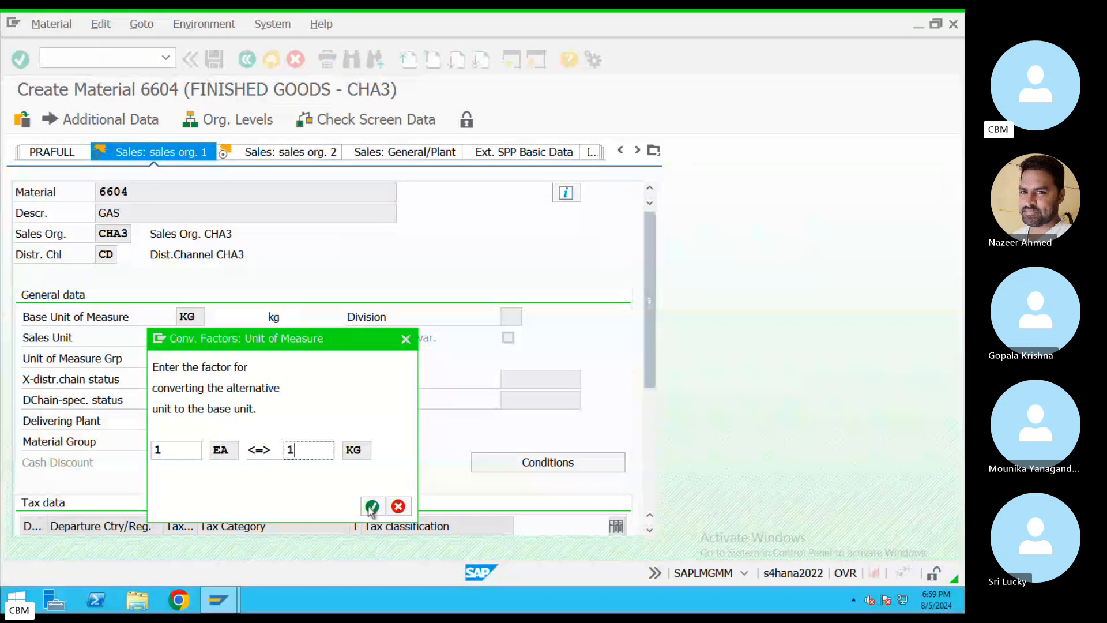
{"action": "left_click", "coordinate": [372, 506]}
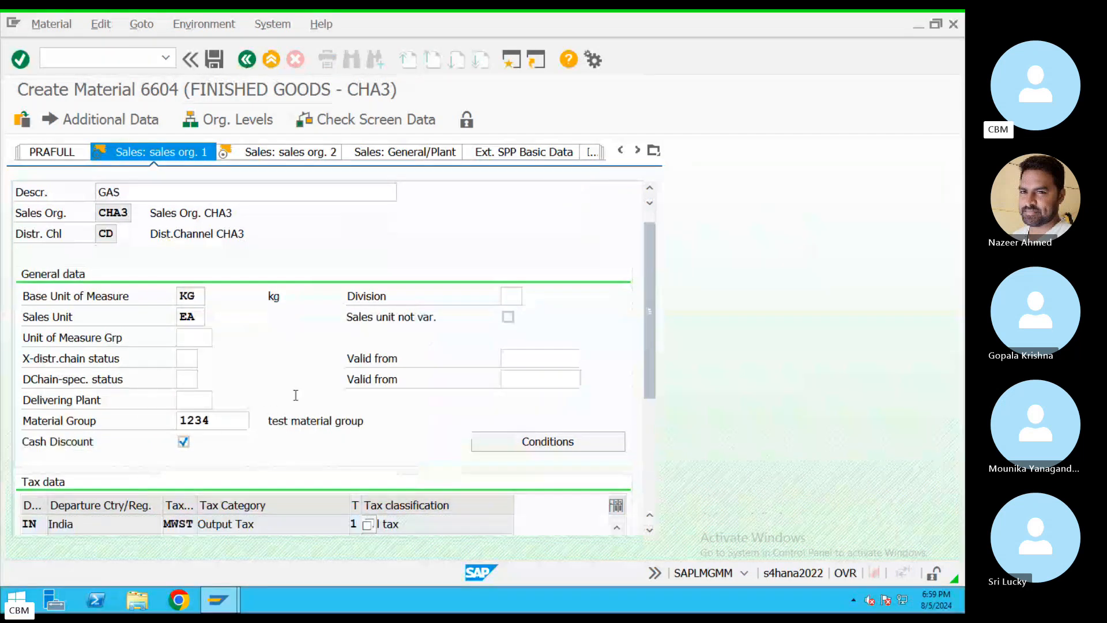
{"action": "key", "text": "Return"}
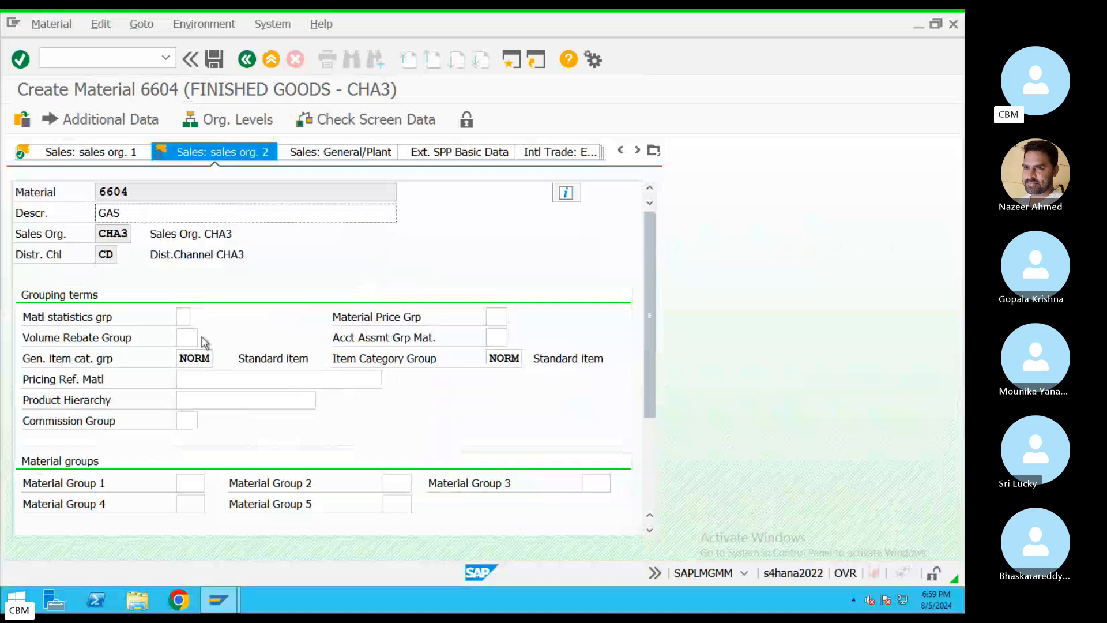
Set the material's account assignment group to 03 and continue to the purchasing view
{"action": "left_click", "coordinate": [496, 337]}
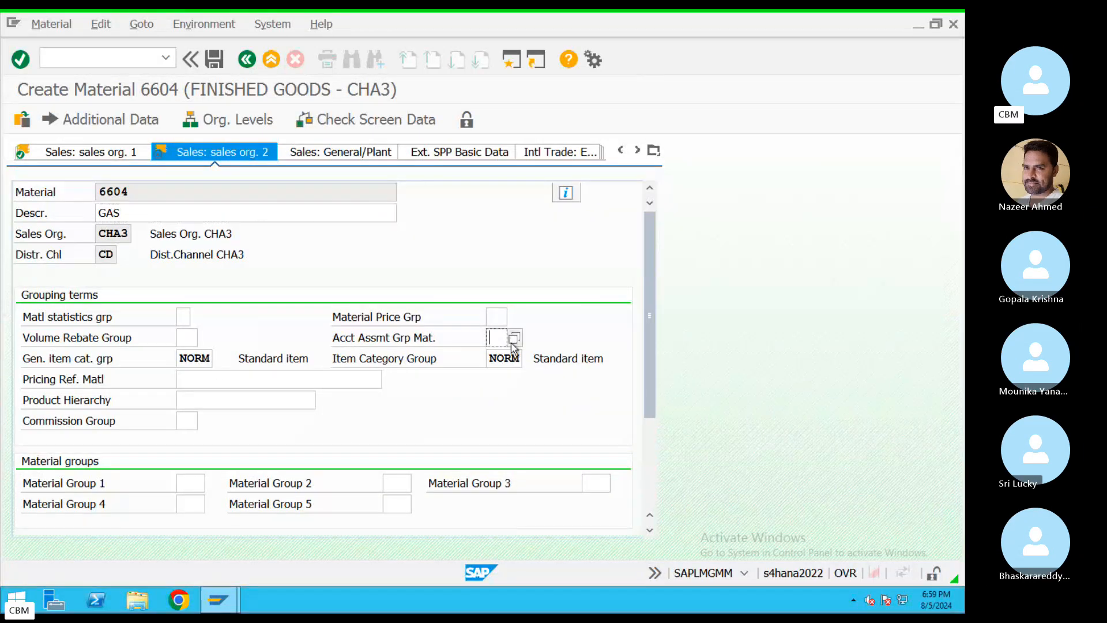
{"action": "left_click", "coordinate": [513, 337]}
{"action": "left_click", "coordinate": [507, 356]}
{"action": "scroll", "coordinate": [216, 468], "scroll_direction": "down", "scroll_amount": 3}
{"action": "scroll", "coordinate": [217, 469], "scroll_direction": "down", "scroll_amount": 4}
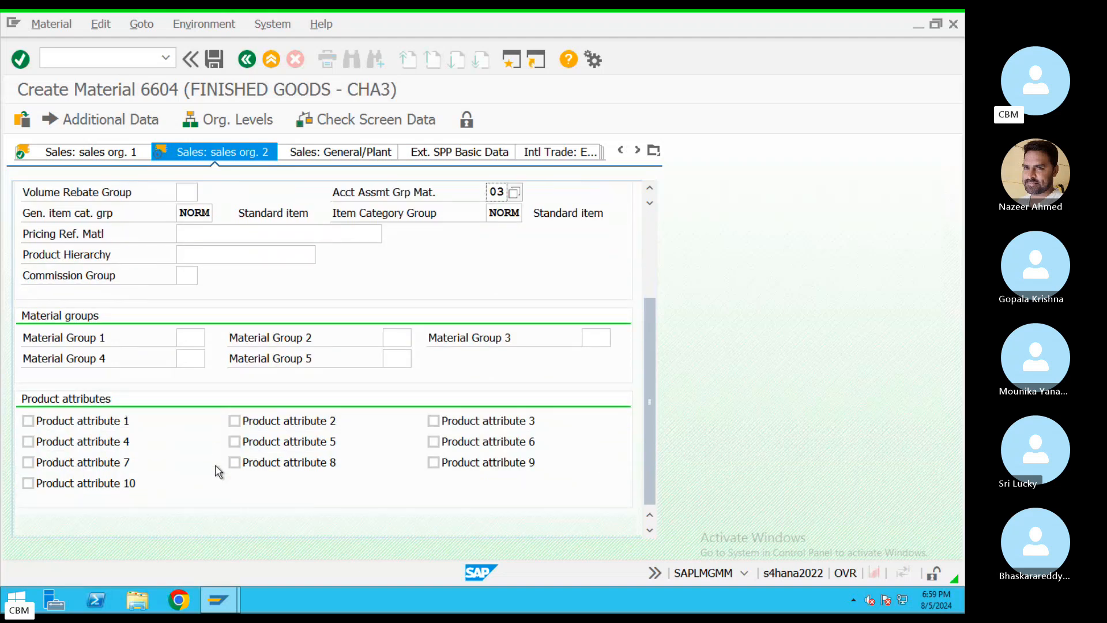
{"action": "scroll", "coordinate": [217, 467], "scroll_direction": "up", "scroll_amount": 4}
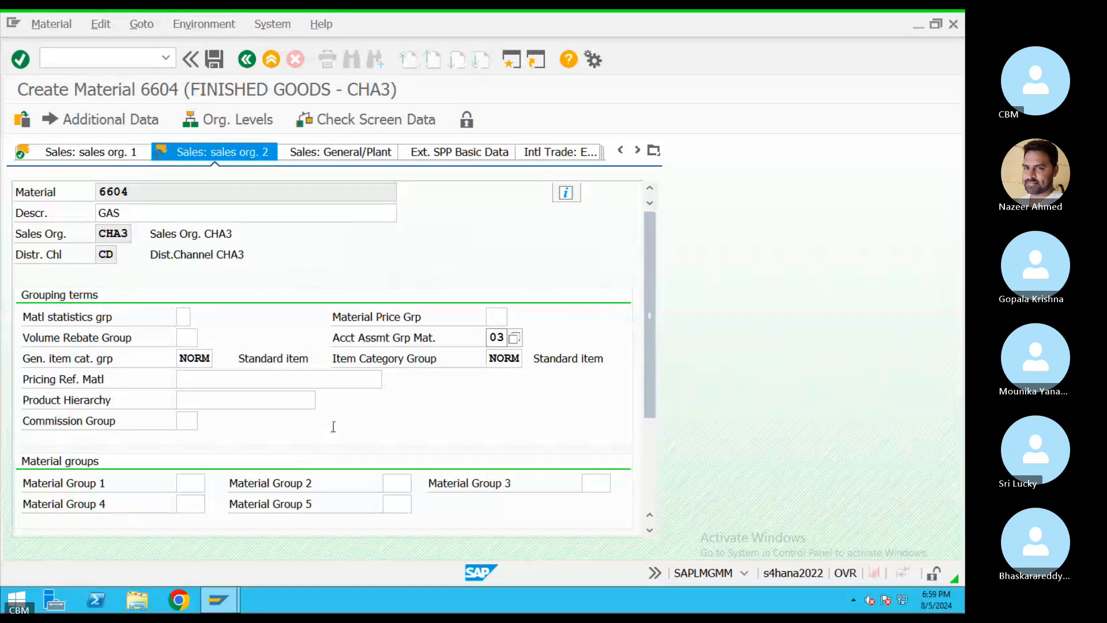
{"action": "key", "text": "Return"}
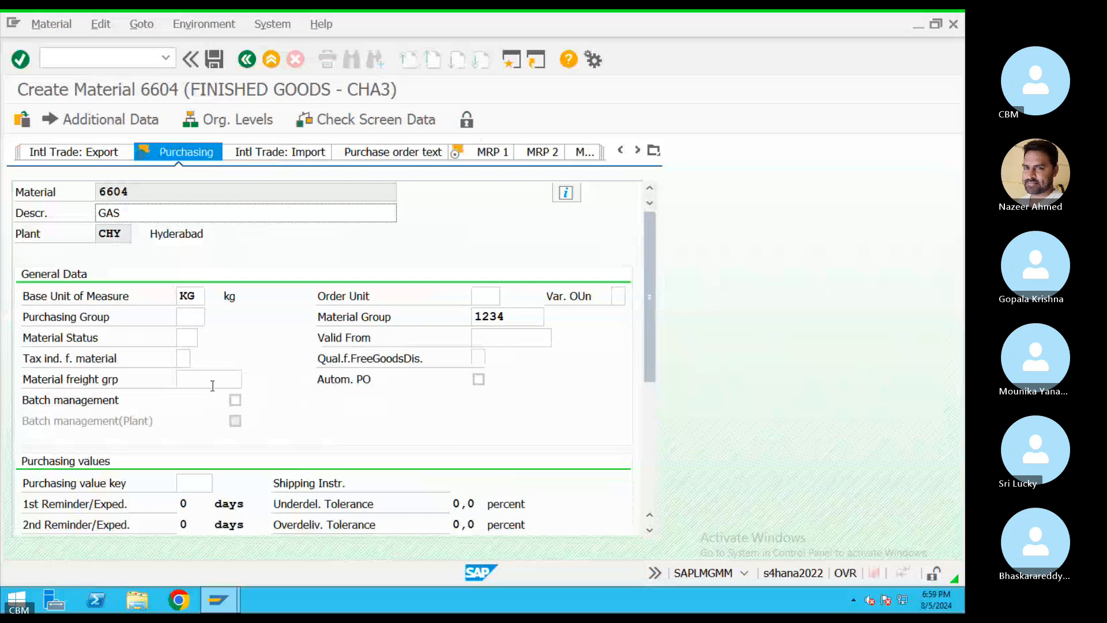
Choose purchasing group 123 (DOMESITIC PUR GRP) for the material and continue to the MRP 1 view
{"action": "left_click", "coordinate": [193, 315]}
{"action": "left_click", "coordinate": [213, 317]}
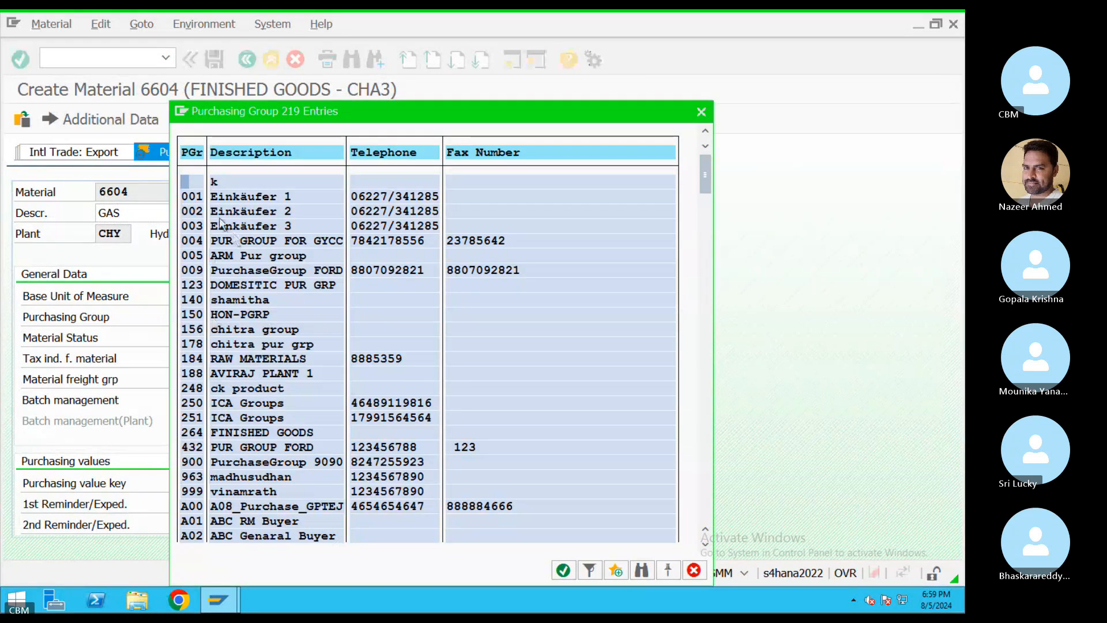
{"action": "double_click", "coordinate": [218, 284]}
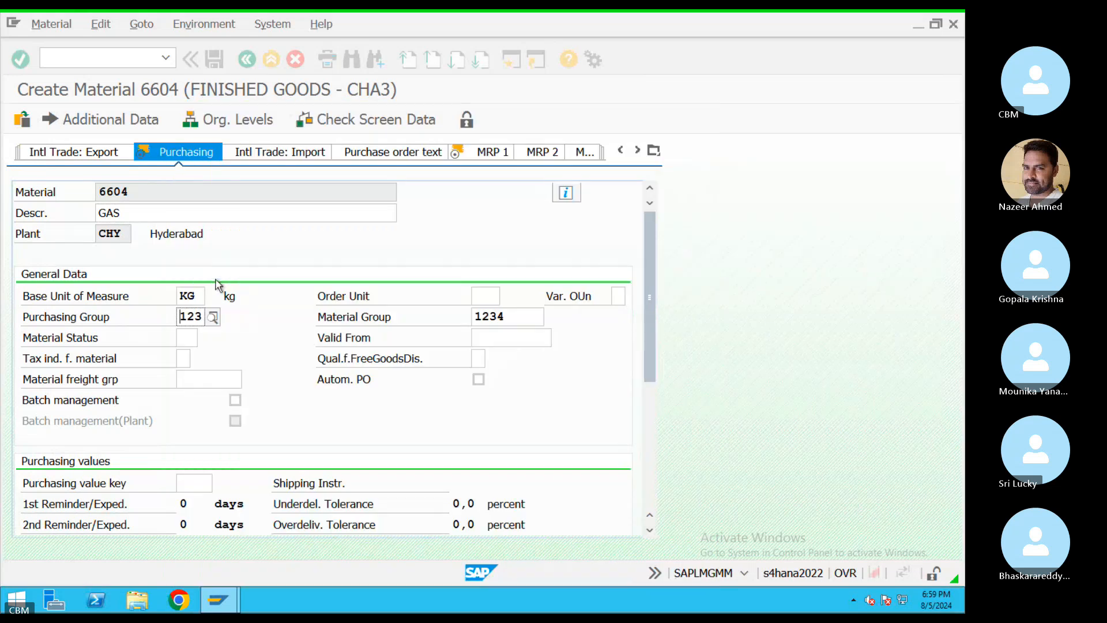
{"action": "key", "text": "Return"}
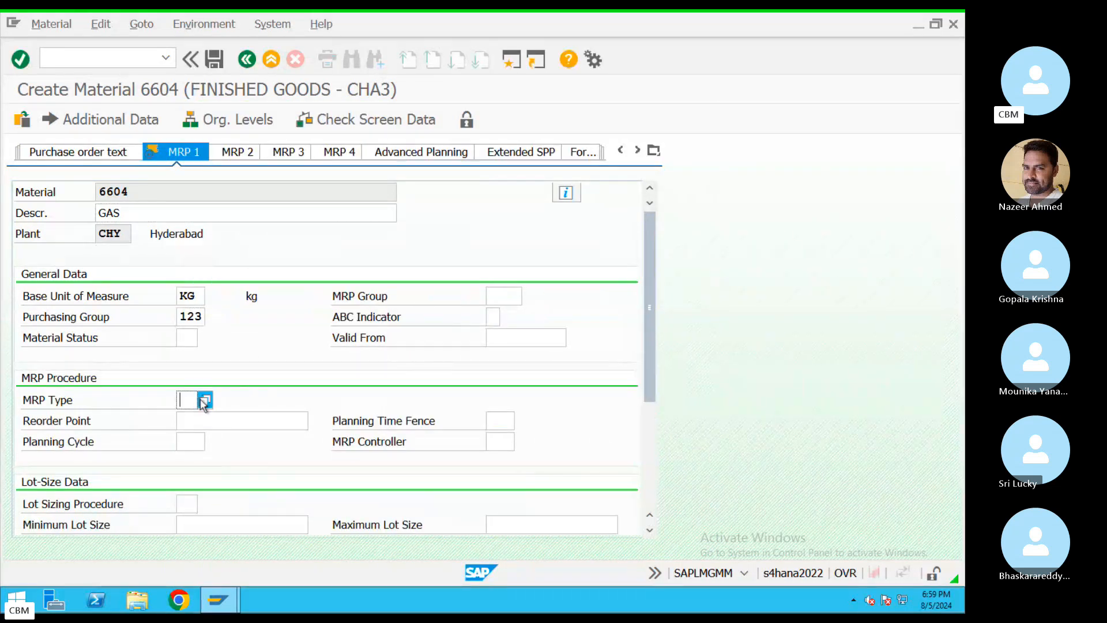
Set the MRP type to ND from the possible entries and continue to the Accounting 1 view
{"action": "left_click", "coordinate": [203, 402]}
{"action": "double_click", "coordinate": [233, 282]}
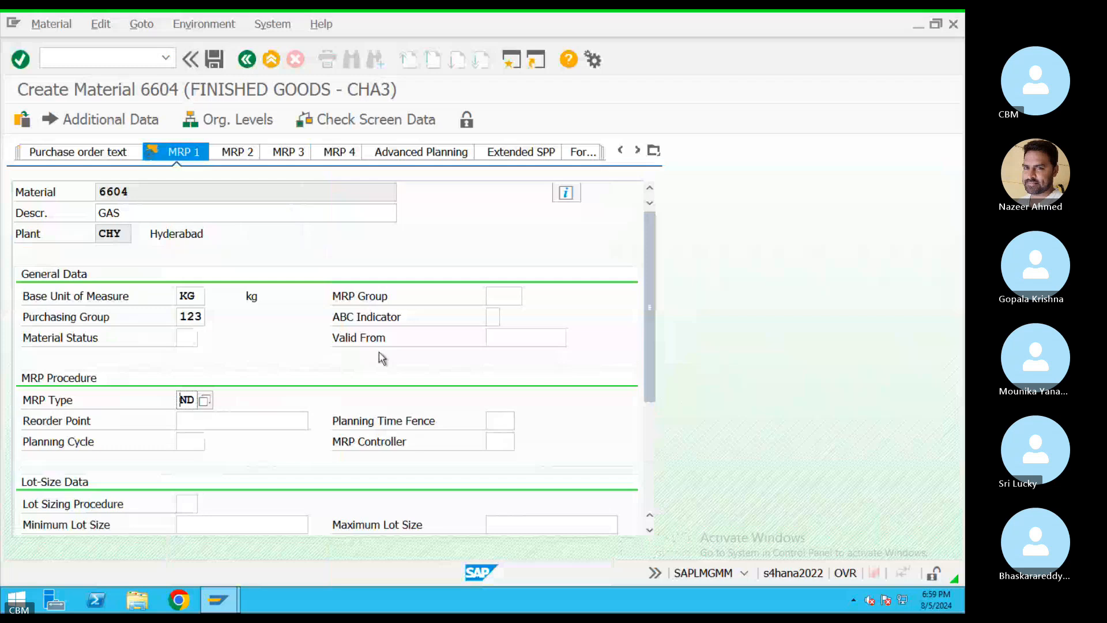
{"action": "key", "text": "Return"}
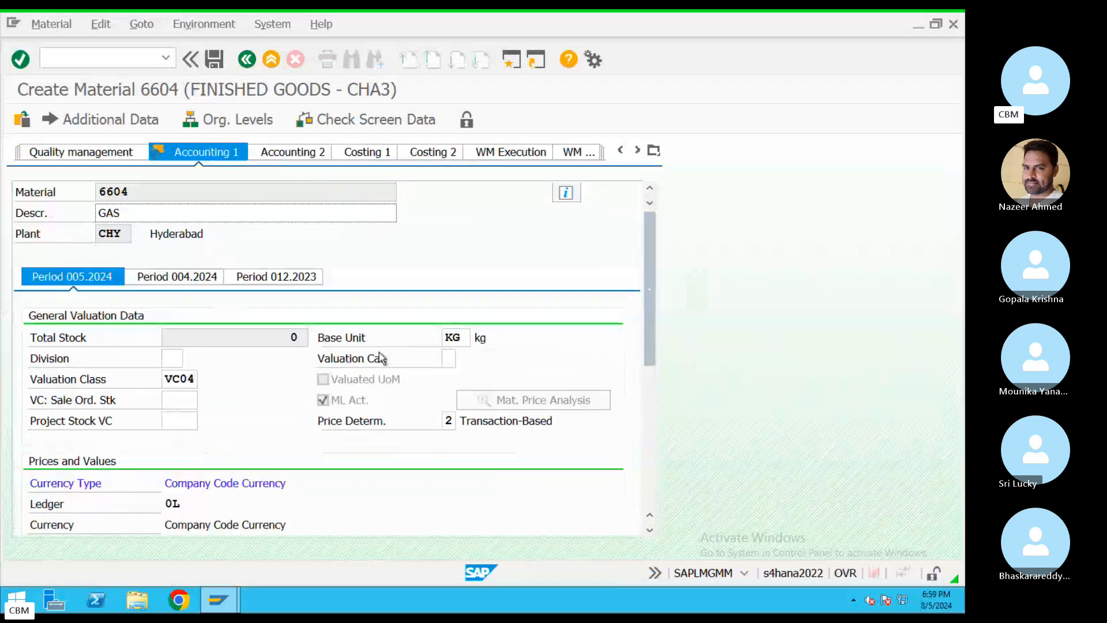
Choose VC04 (FINISHED GOODS_NC04) as the valuation class from the possible entries
{"action": "left_click", "coordinate": [174, 359]}
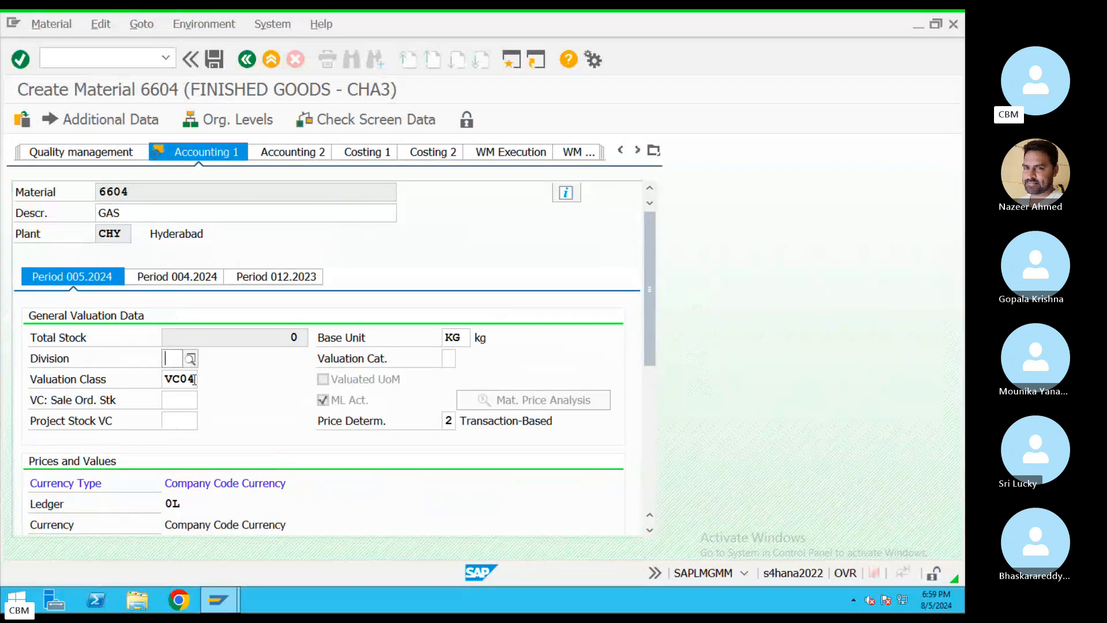
{"action": "left_click", "coordinate": [192, 381]}
{"action": "left_click", "coordinate": [205, 379]}
{"action": "double_click", "coordinate": [252, 315]}
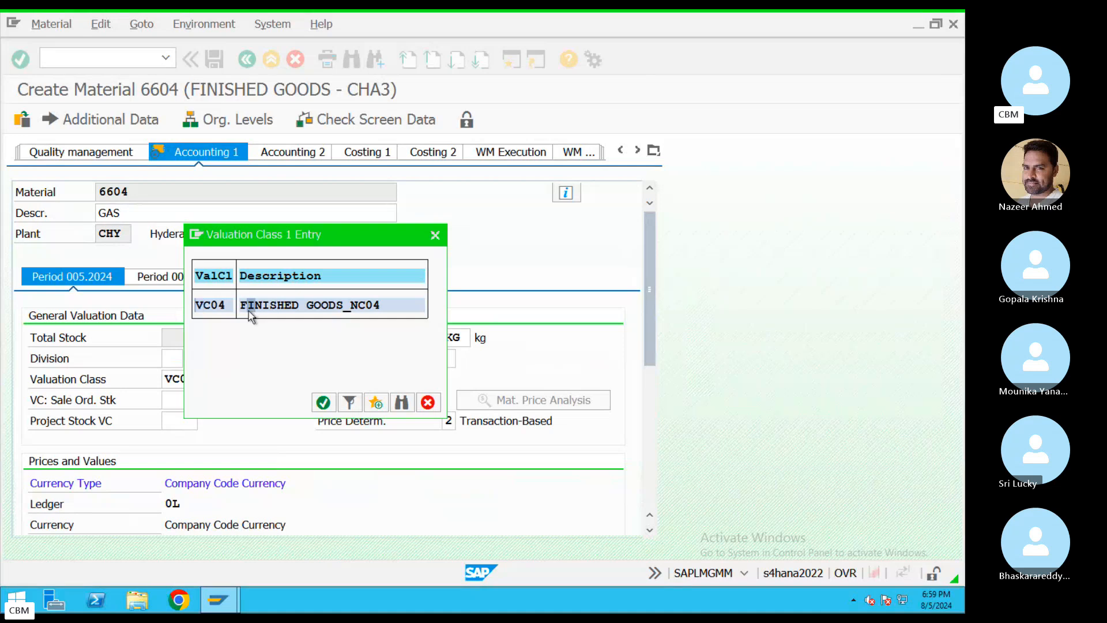
Enter a standard price of 100 INR in the prices and values of the accounting data
{"action": "scroll", "coordinate": [257, 478], "scroll_direction": "down", "scroll_amount": 3}
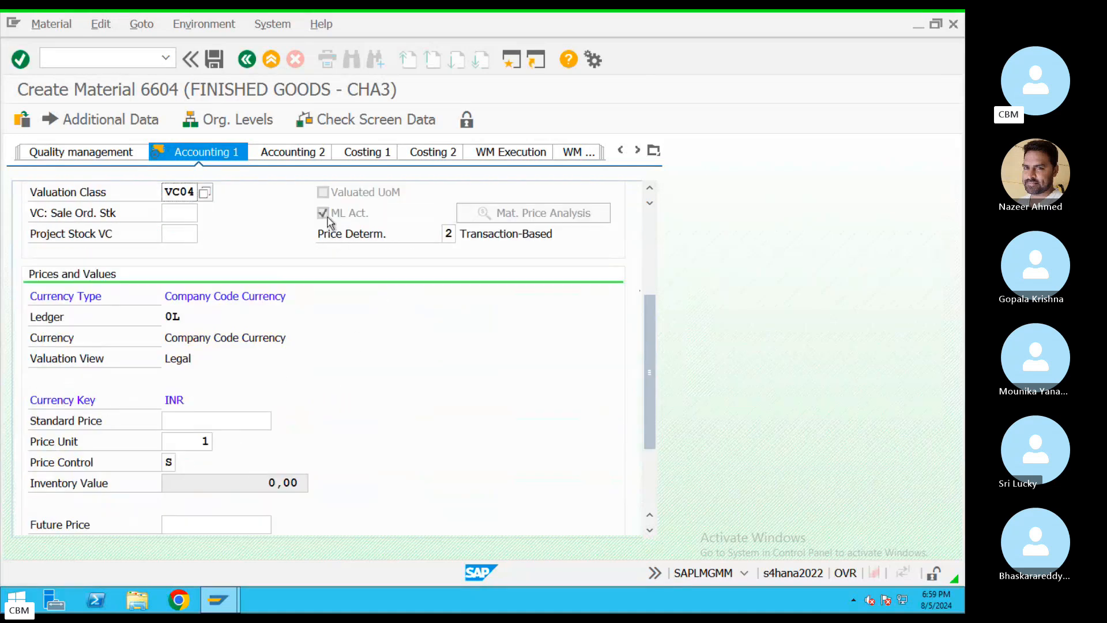
{"action": "left_click", "coordinate": [195, 422]}
{"action": "type", "text": "1"}
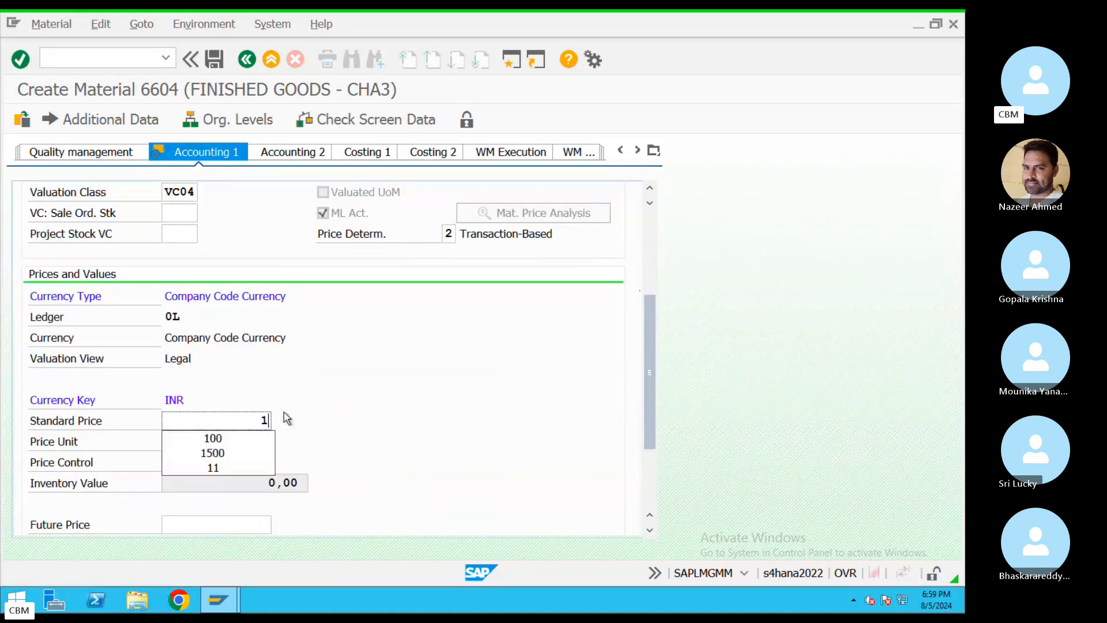
{"action": "type", "text": "00"}
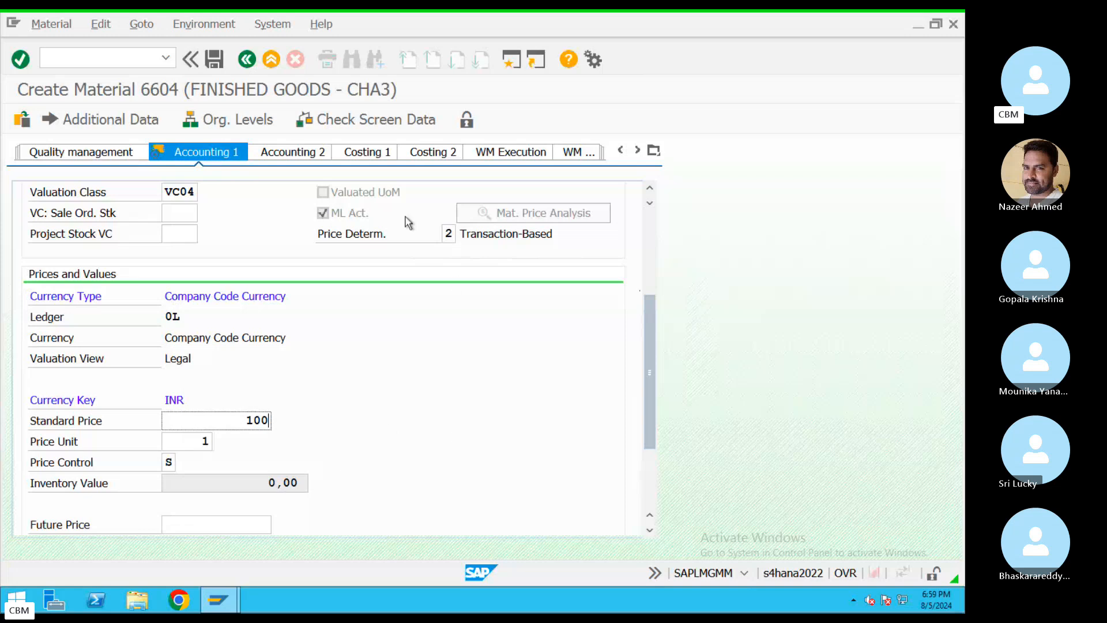
{"action": "scroll", "coordinate": [333, 406], "scroll_direction": "down", "scroll_amount": 2}
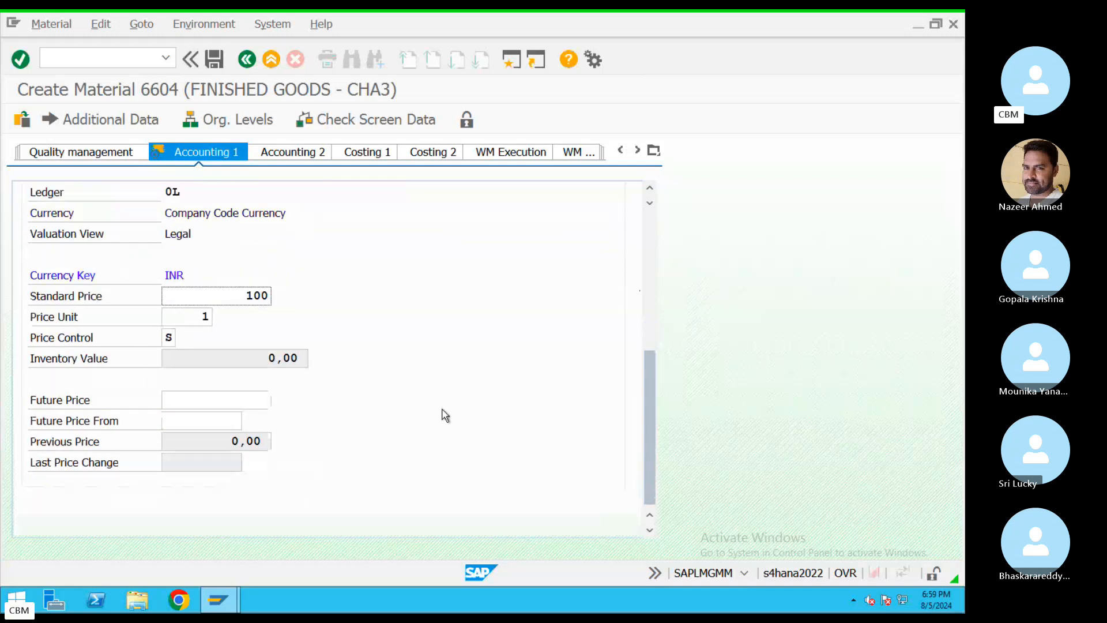
Try to save the material, agreeing to save the data on reaching the last data screen
{"action": "left_click", "coordinate": [209, 60]}
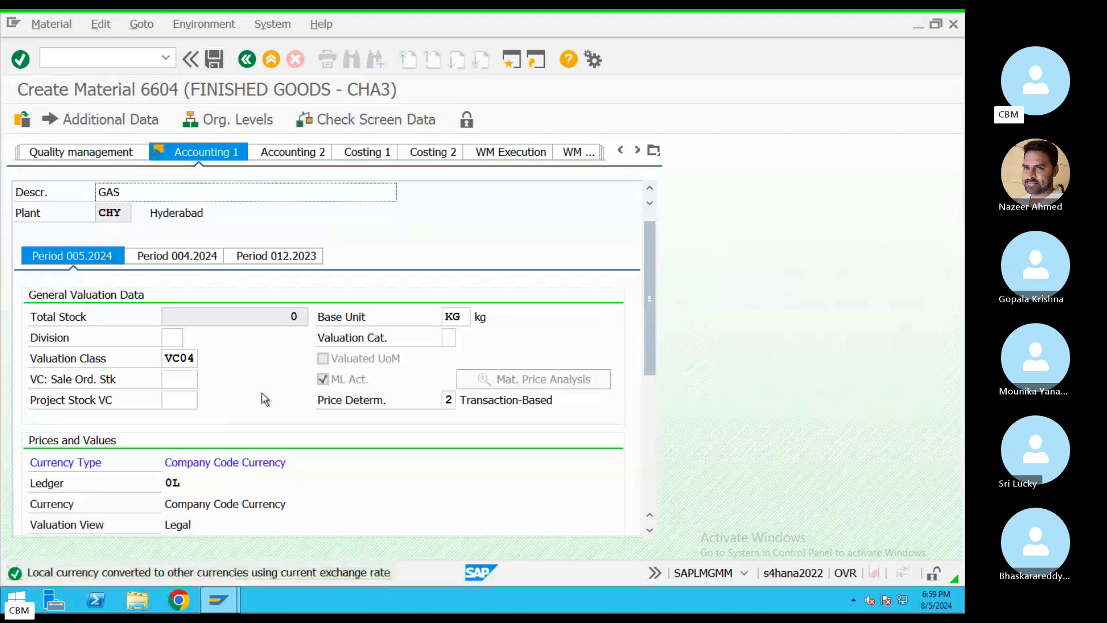
{"action": "key", "text": "Return"}
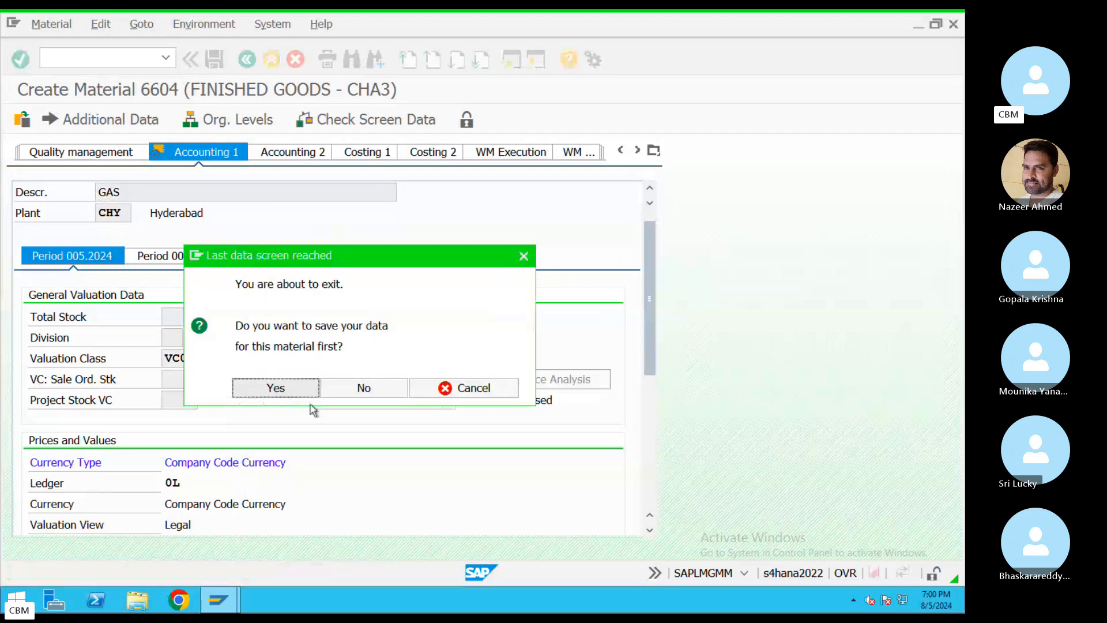
{"action": "left_click", "coordinate": [296, 392]}
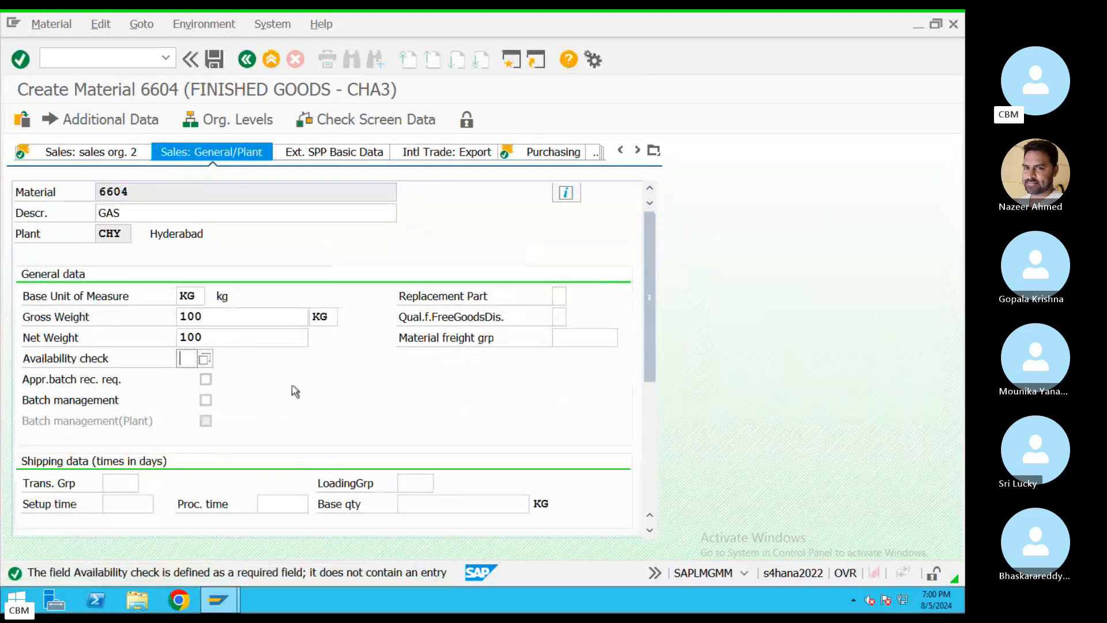
Set the availability check to KP (No check) and the transportation group to 0003 in the general plant sales data
{"action": "left_click", "coordinate": [205, 359]}
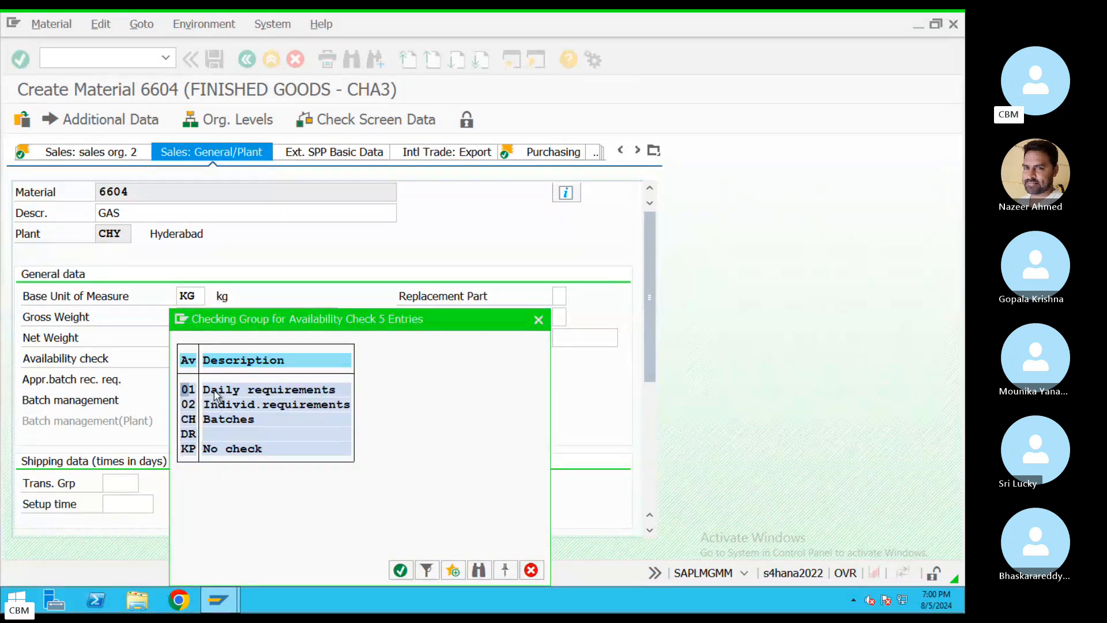
{"action": "double_click", "coordinate": [208, 449]}
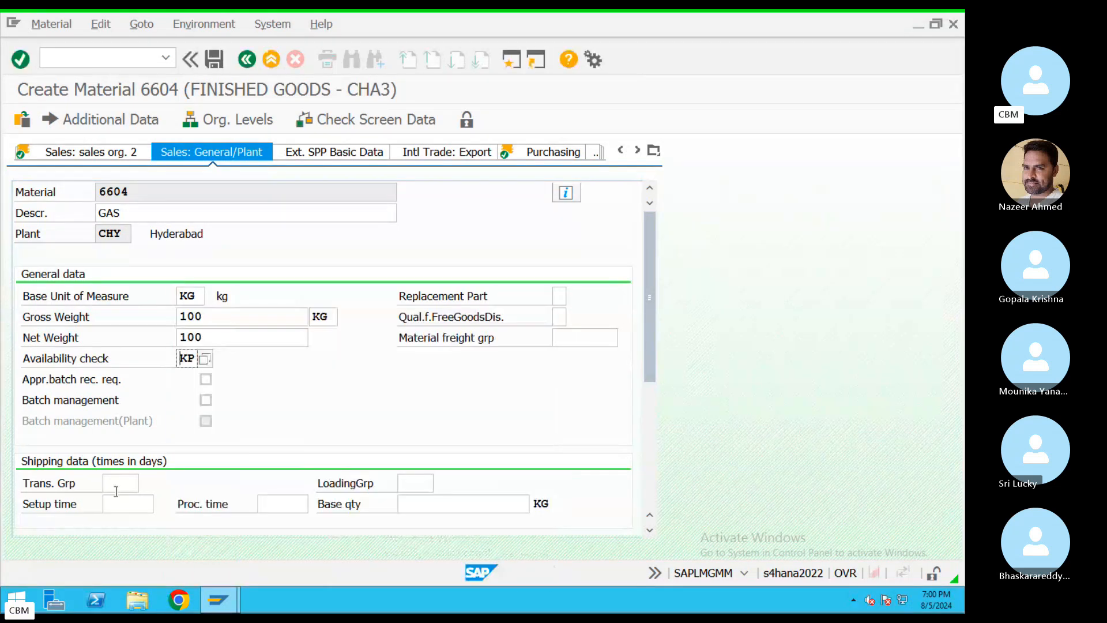
{"action": "left_click", "coordinate": [148, 502]}
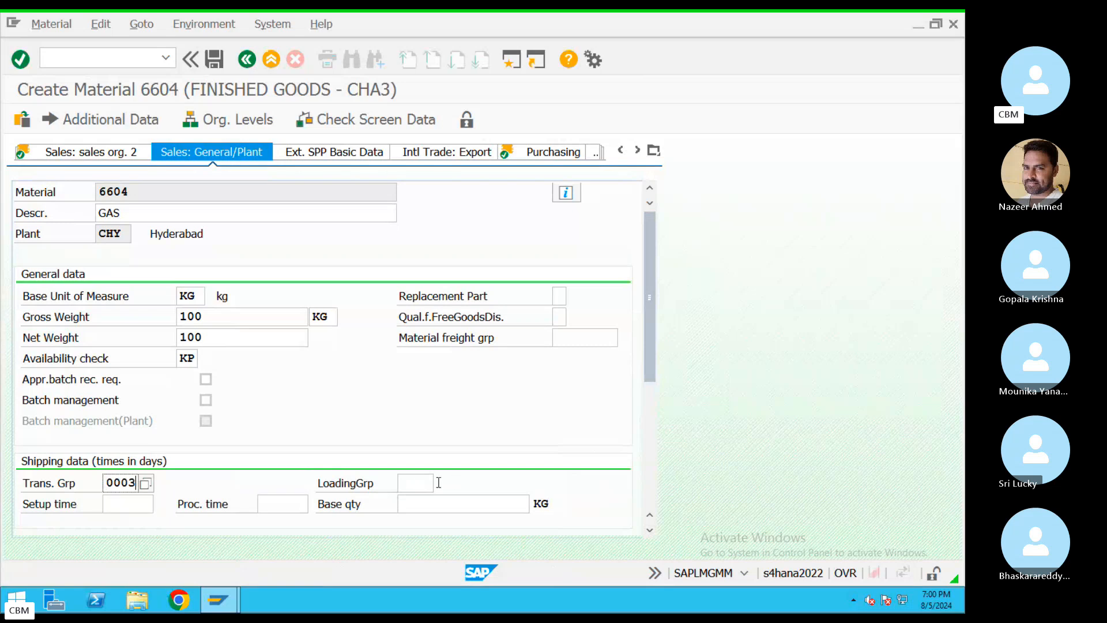
Set the loading group to 0003 in the shipping data and save the material, accepting the profit center warning
{"action": "left_click", "coordinate": [414, 484]}
{"action": "left_click", "coordinate": [424, 500]}
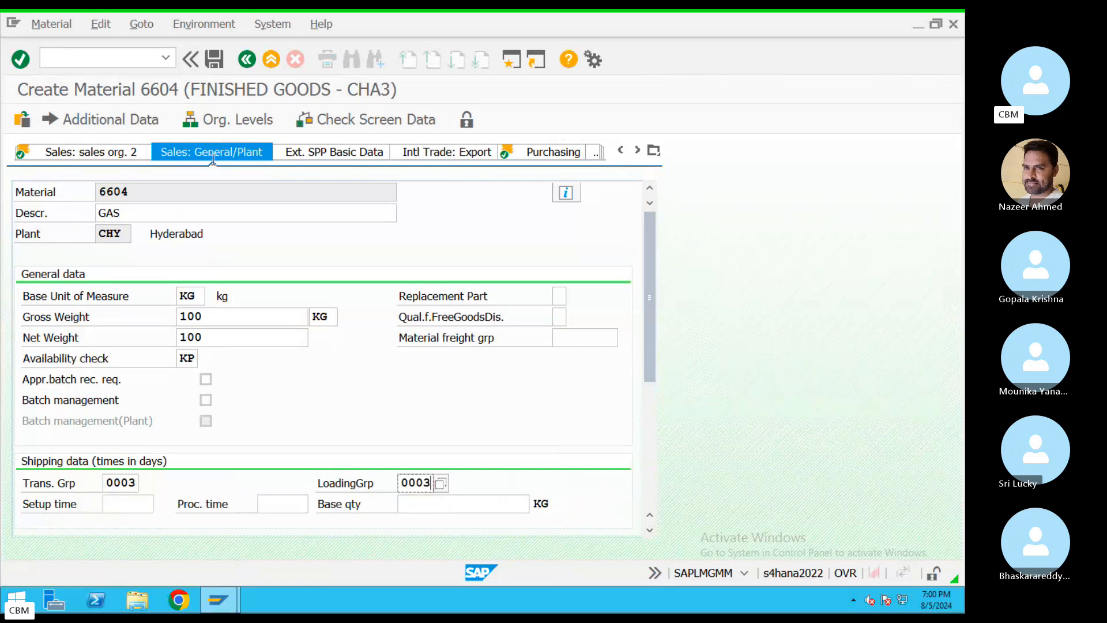
{"action": "left_click", "coordinate": [214, 59]}
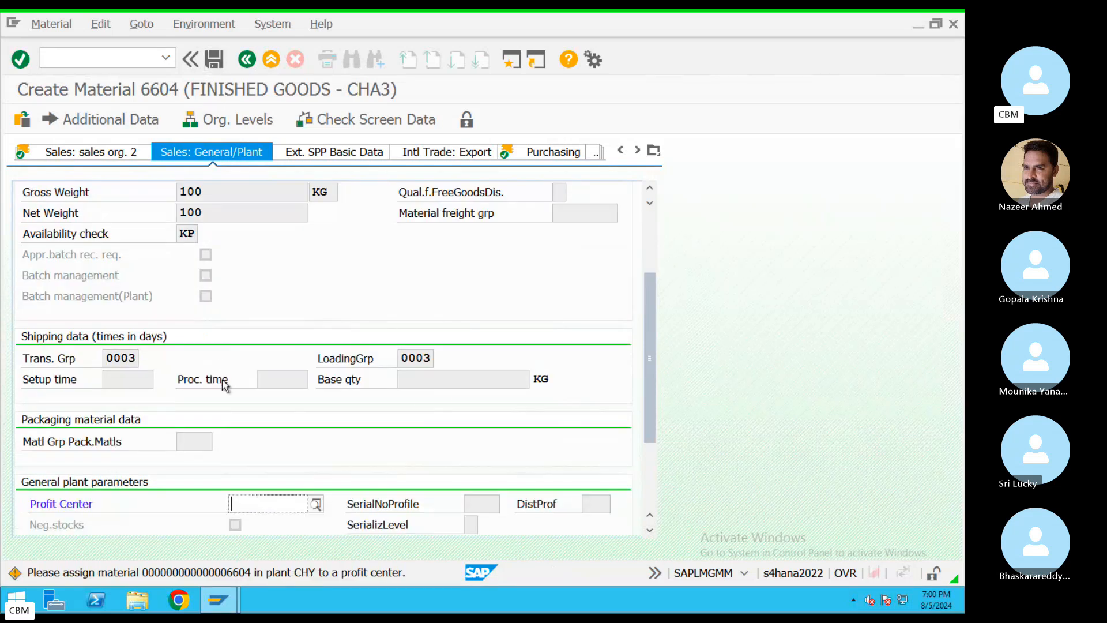
{"action": "key", "text": "Return"}
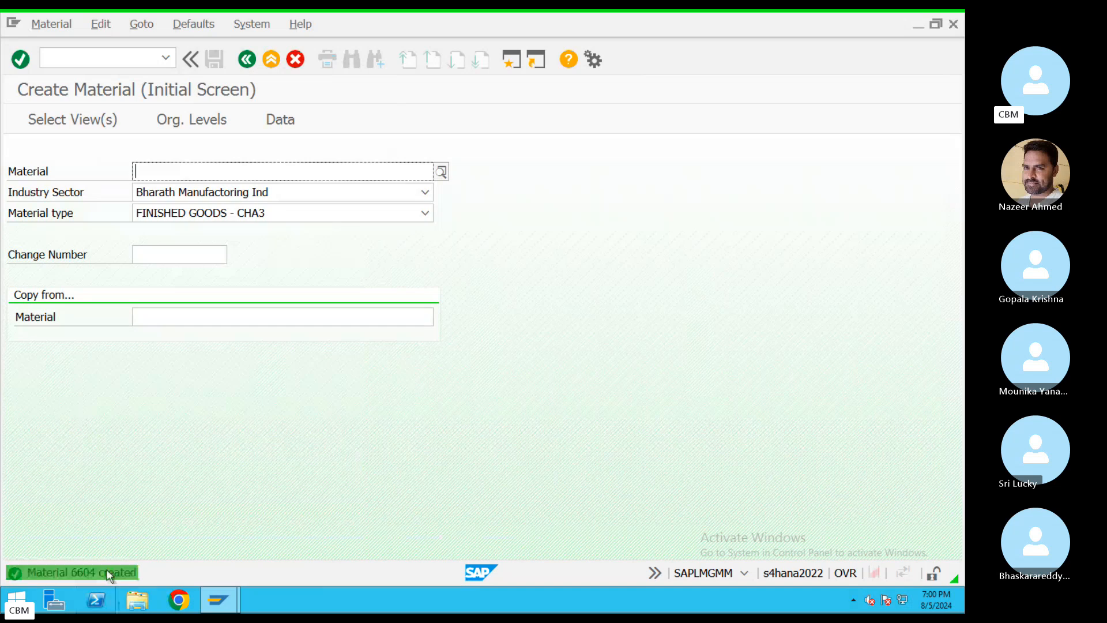
Copy the full text of the material creation message and paste it at the end of the TextEdit notes, below the MIRO invoice step
{"action": "double_click", "coordinate": [122, 577]}
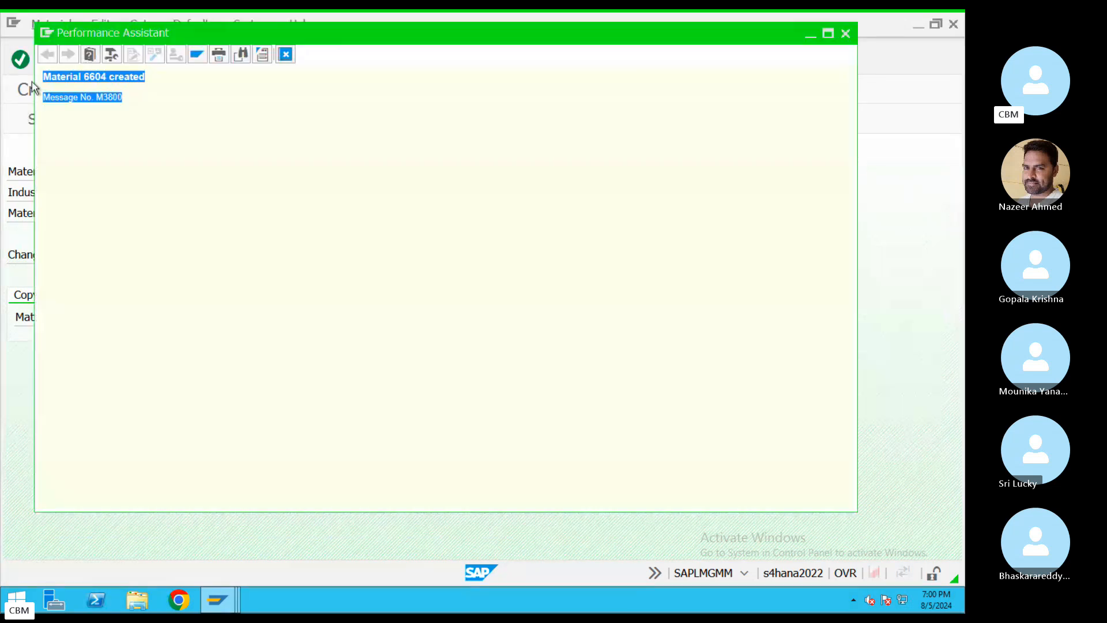
{"action": "key", "text": "ctrl+Left"}
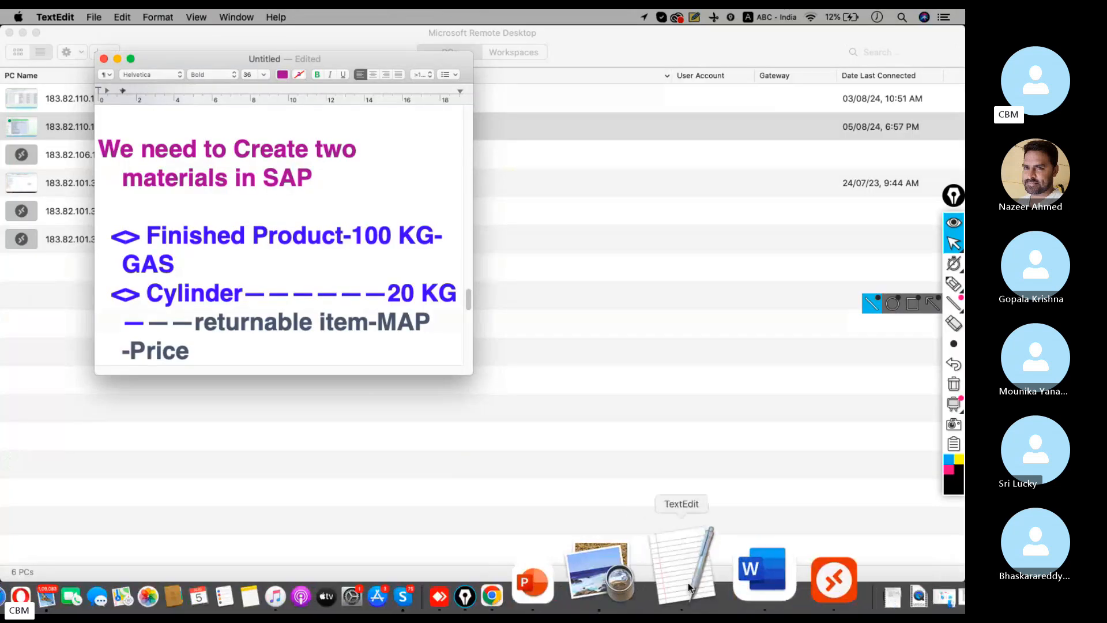
{"action": "key", "text": "ctrl+super+f"}
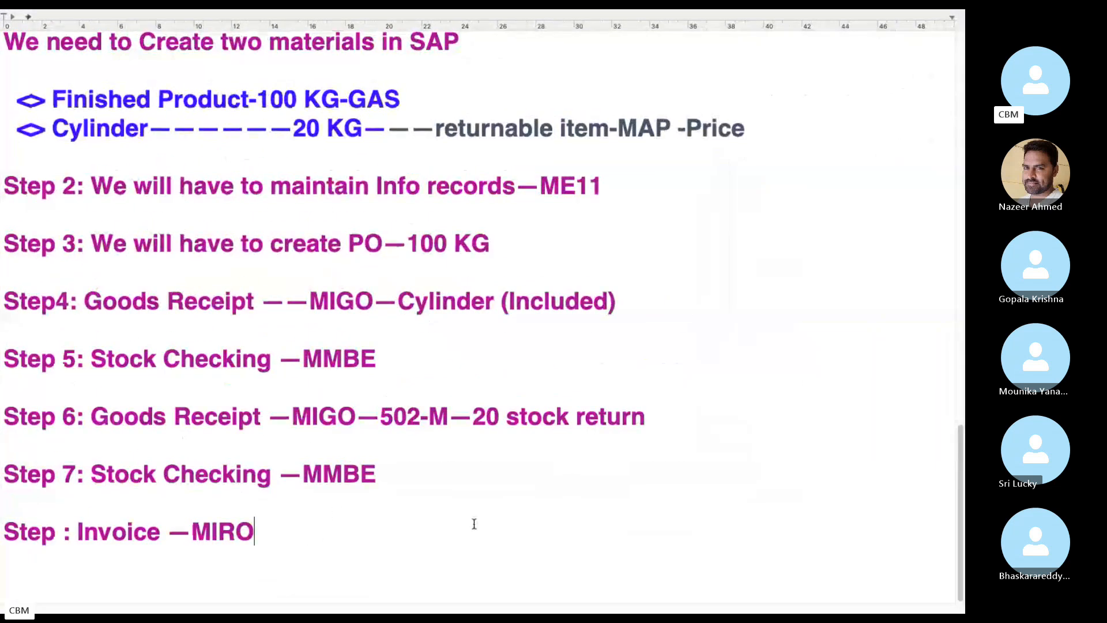
{"action": "type", "text": "Material 6604 created Message No. M3800"}
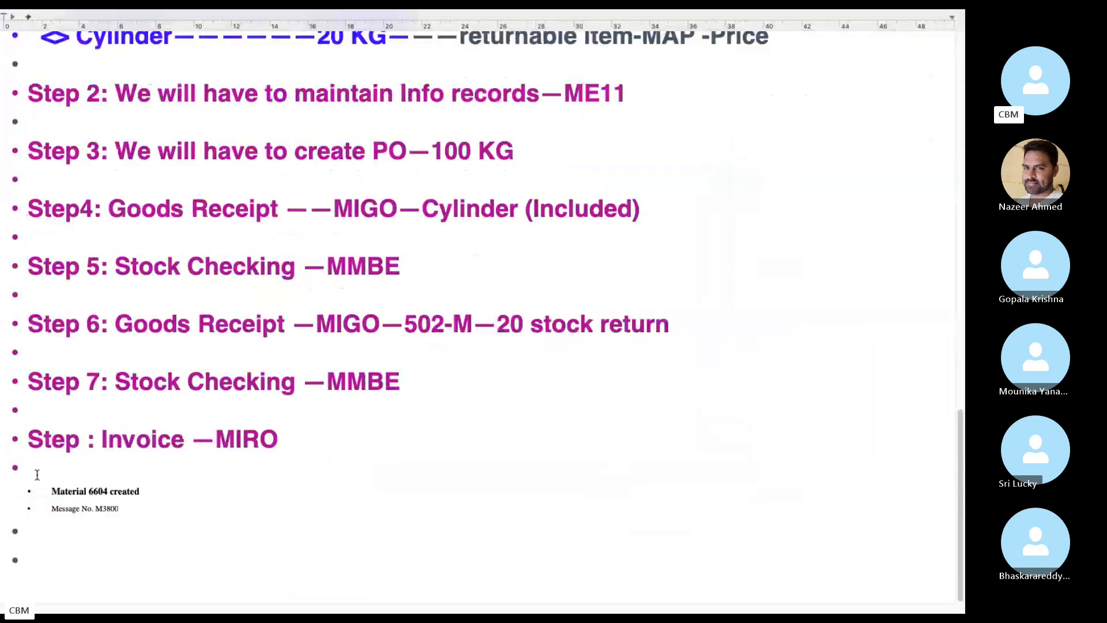
Delete the empty bullet lines above and below the pasted material creation message
{"action": "left_click_drag", "start_coordinate": [37, 473], "coordinate": [13, 468]}
{"action": "key", "text": "BackSpace"}
{"action": "left_click_drag", "start_coordinate": [59, 557], "coordinate": [12, 530]}
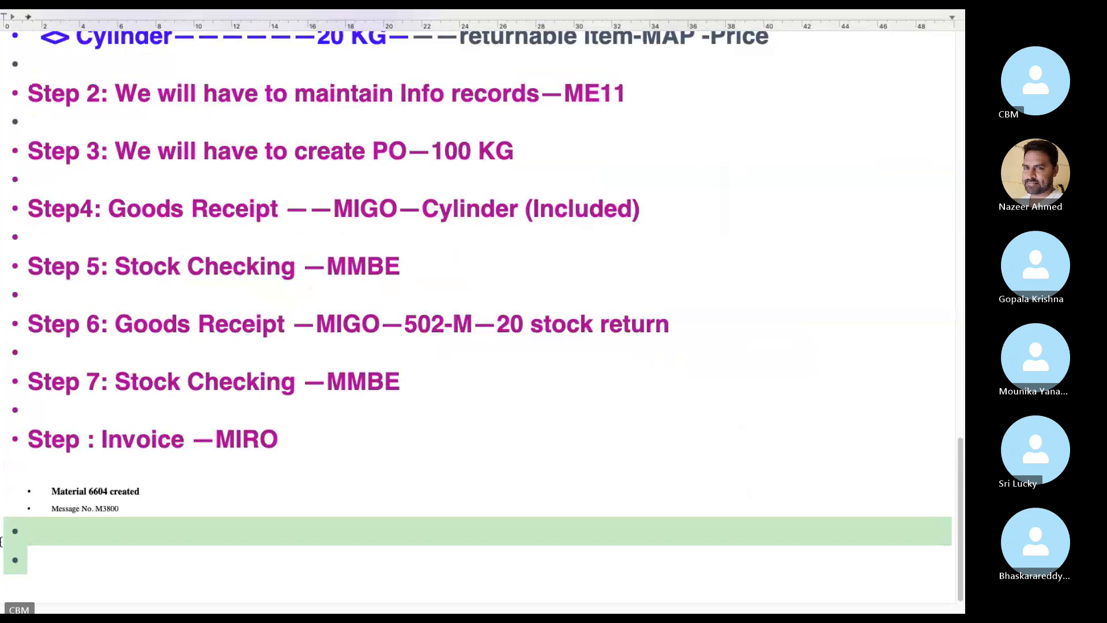
{"action": "key", "text": "BackSpace"}
Set the font size of the pasted material creation message to 64
{"action": "left_click_drag", "start_coordinate": [131, 538], "coordinate": [39, 525]}
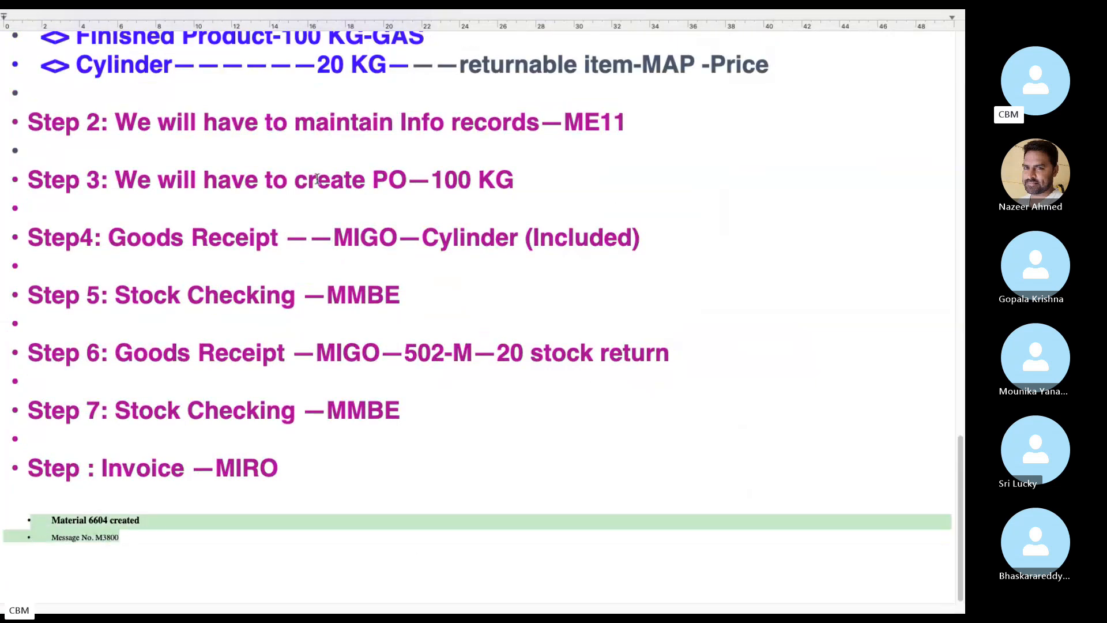
{"action": "mouse_move", "coordinate": [240, 13]}
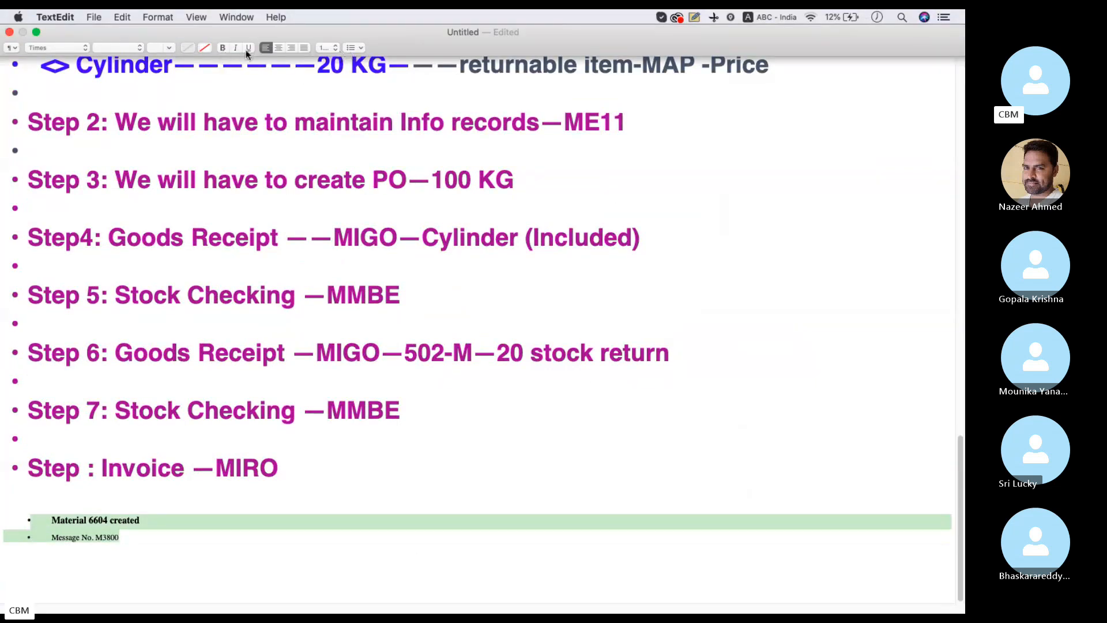
{"action": "left_click", "coordinate": [169, 49]}
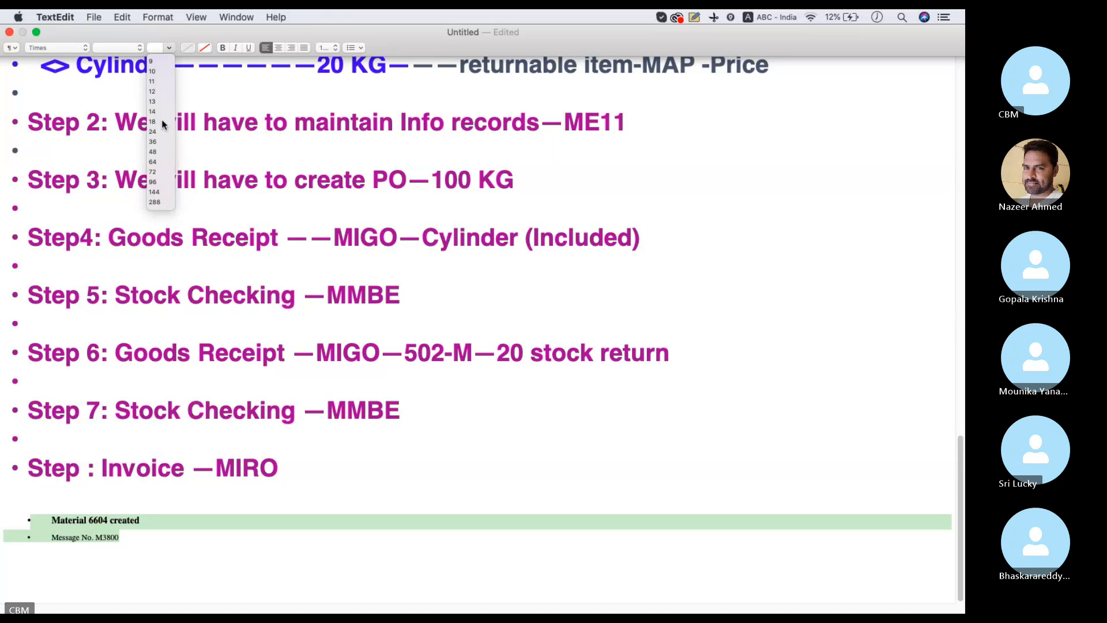
{"action": "left_click", "coordinate": [153, 161]}
{"action": "left_click", "coordinate": [351, 537]}
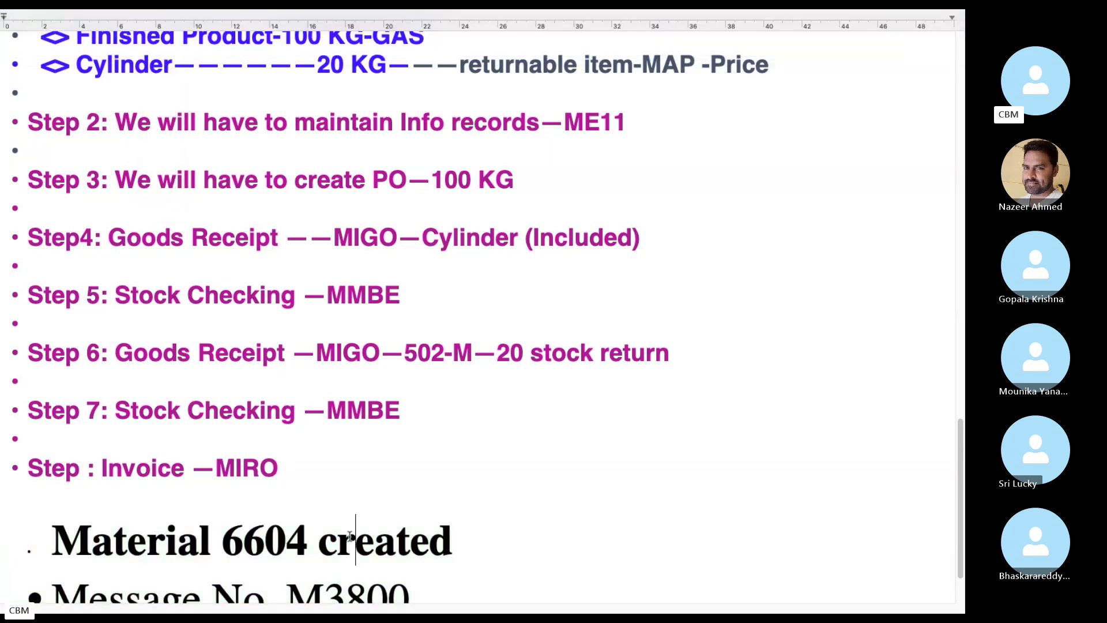
Insert a blank line before the enlarged material creation message and delete the leftover empty bullet after it
{"action": "left_click", "coordinate": [38, 536]}
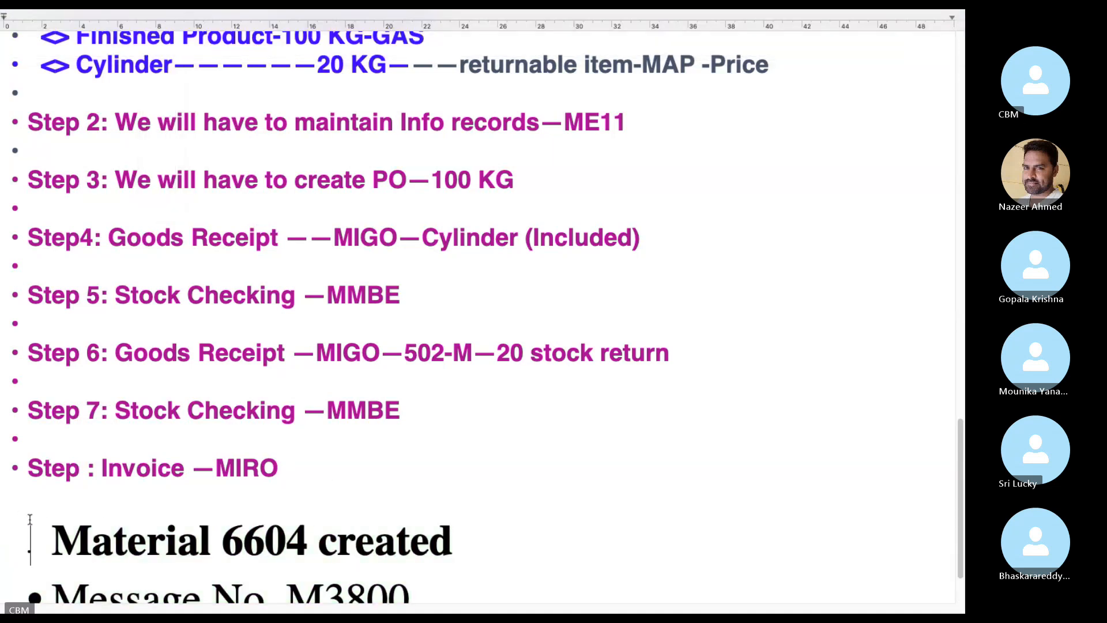
{"action": "key", "text": "Return"}
{"action": "scroll", "coordinate": [173, 459], "scroll_direction": "down", "scroll_amount": 3}
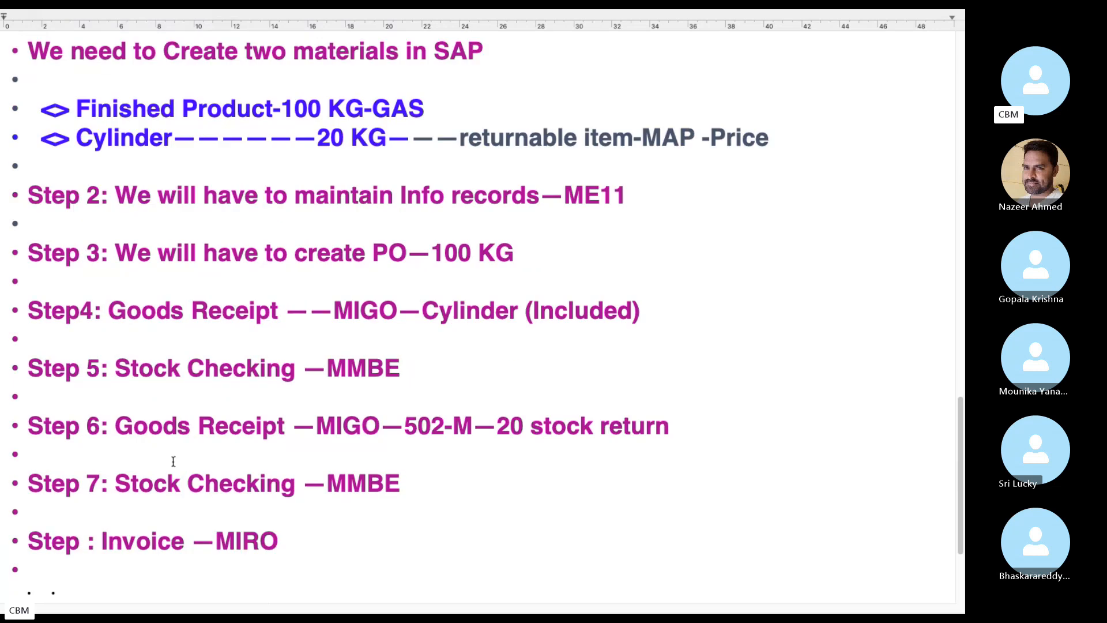
{"action": "scroll", "coordinate": [193, 459], "scroll_direction": "down", "scroll_amount": 2}
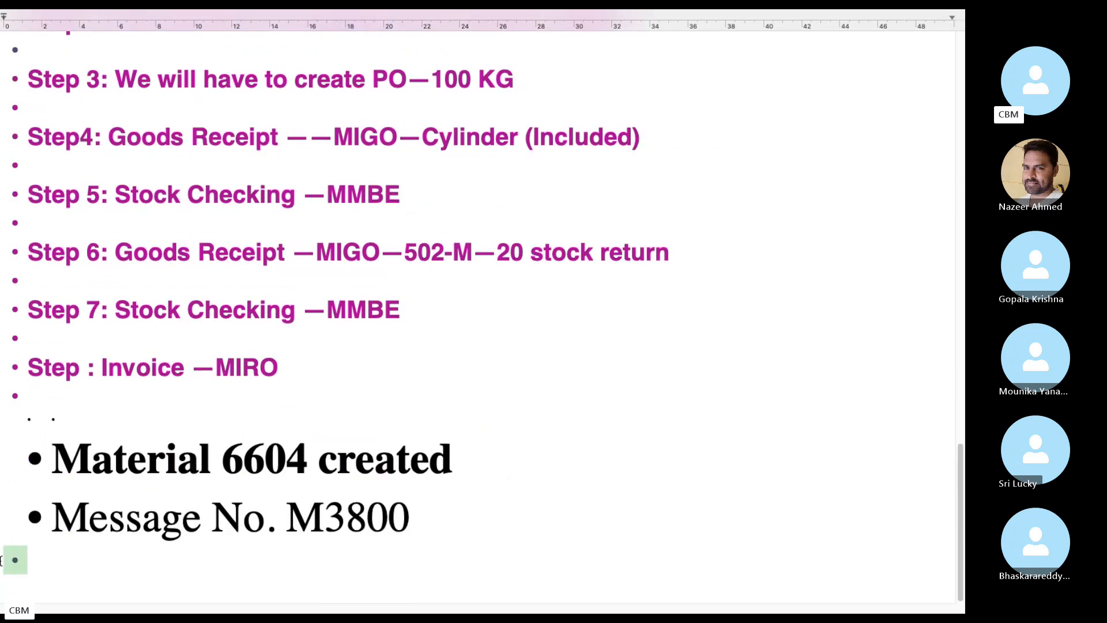
{"action": "key", "text": "BackSpace"}
Review the returnable transport packaging notes from the introduction down to the list of process steps
{"action": "scroll", "coordinate": [198, 379], "scroll_direction": "up", "scroll_amount": 5}
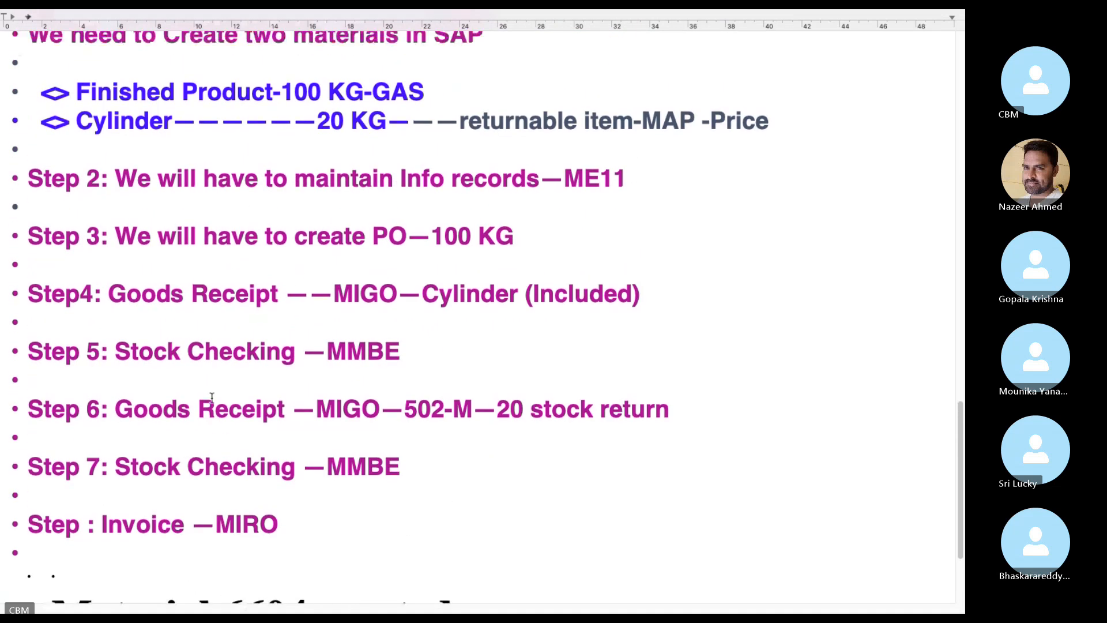
{"action": "scroll", "coordinate": [212, 399], "scroll_direction": "up", "scroll_amount": 20}
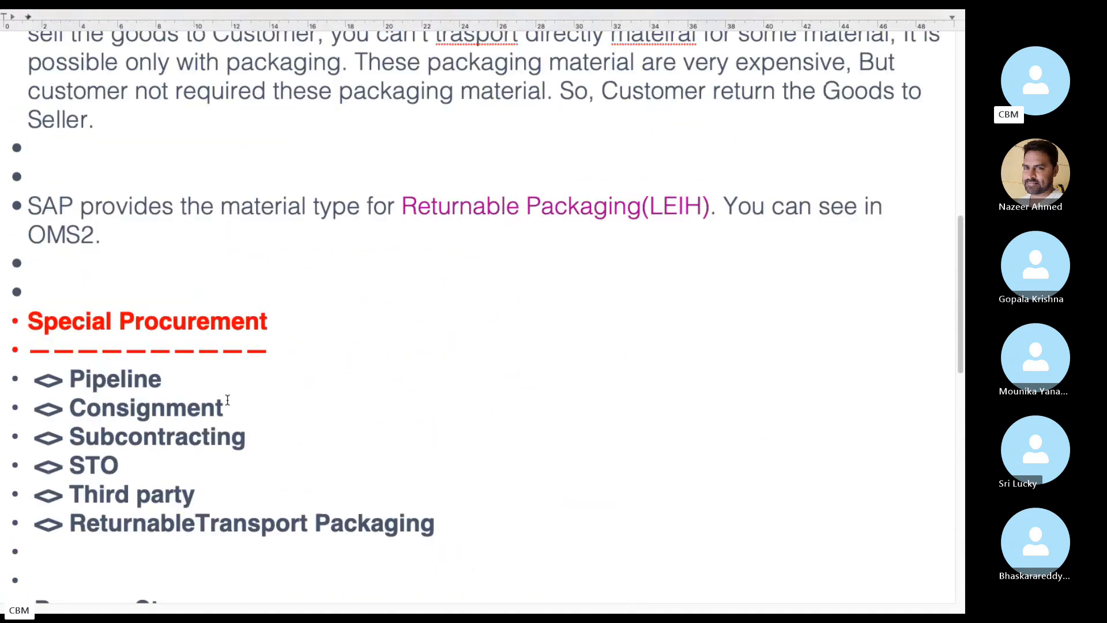
{"action": "scroll", "coordinate": [227, 400], "scroll_direction": "up", "scroll_amount": 1}
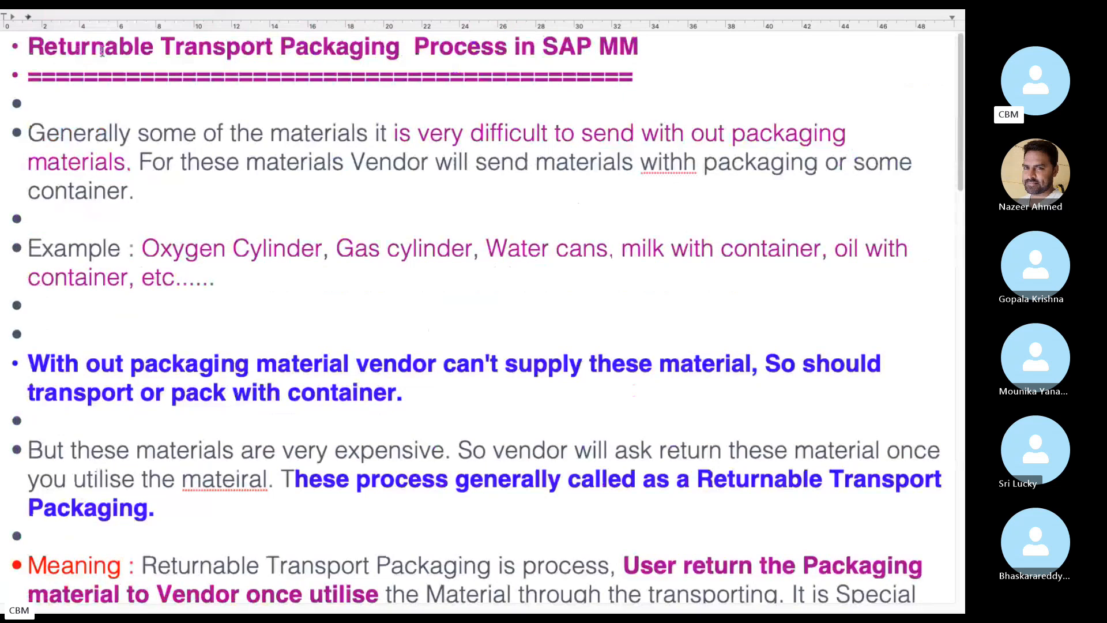
{"action": "left_click", "coordinate": [43, 109]}
{"action": "scroll", "coordinate": [256, 319], "scroll_direction": "down", "scroll_amount": 20}
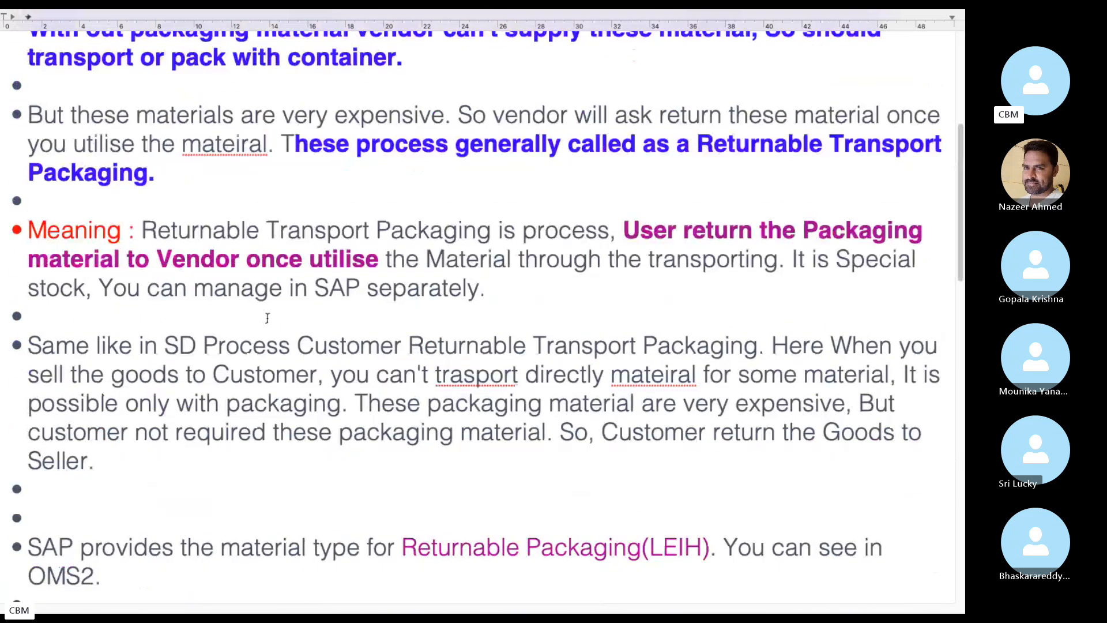
{"action": "scroll", "coordinate": [266, 317], "scroll_direction": "down", "scroll_amount": 3}
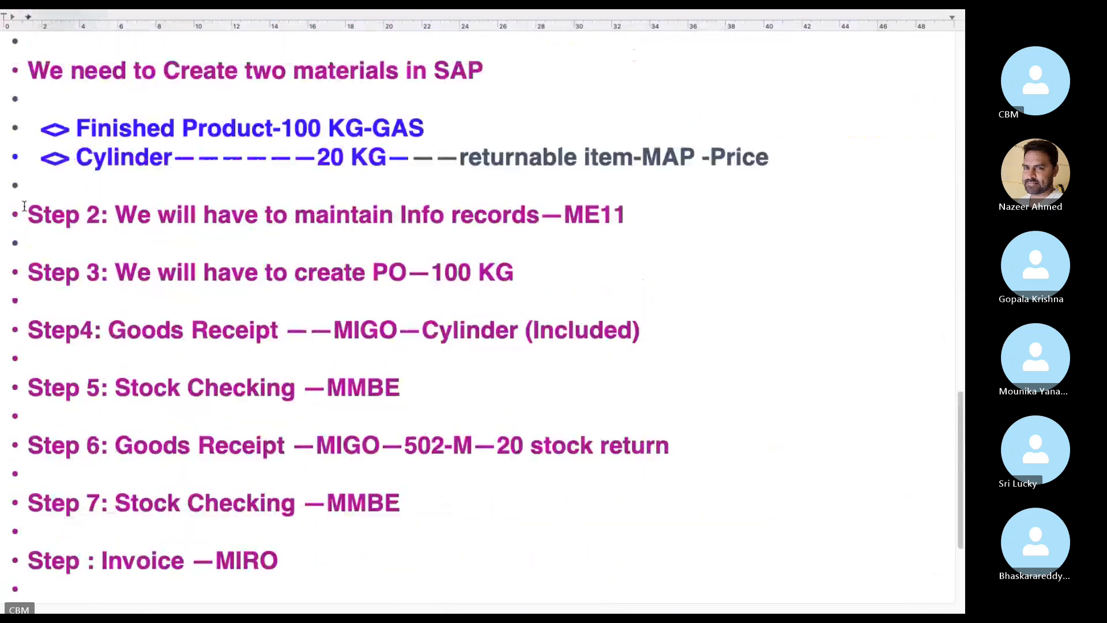
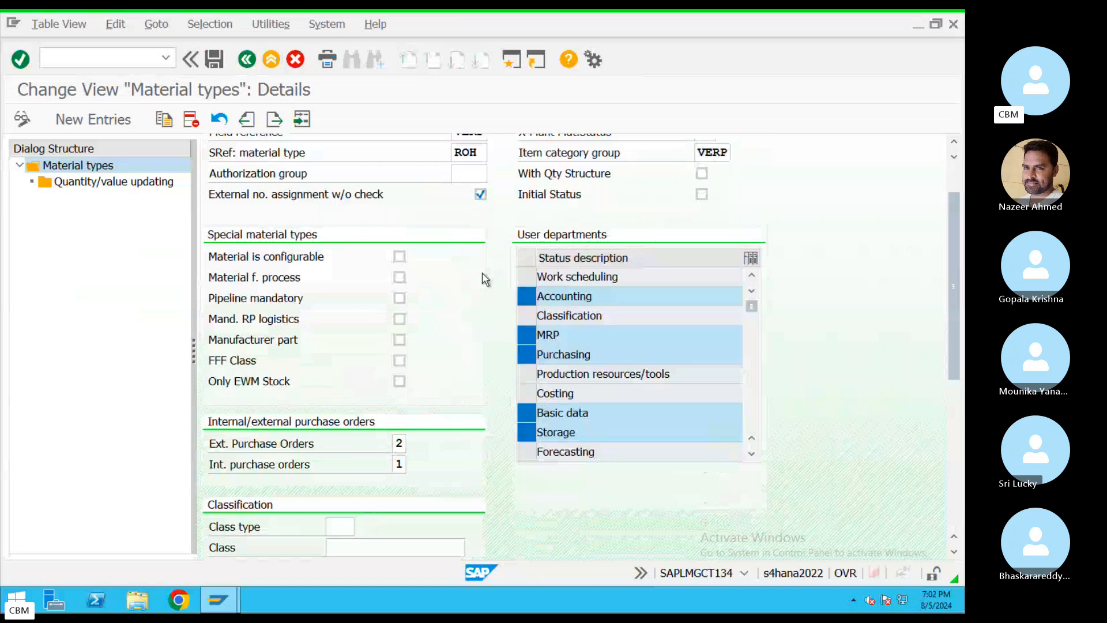
Examine the purchase order, valuation and quantity/value updating settings in the material type details
{"action": "scroll", "coordinate": [419, 302], "scroll_direction": "down", "scroll_amount": 5}
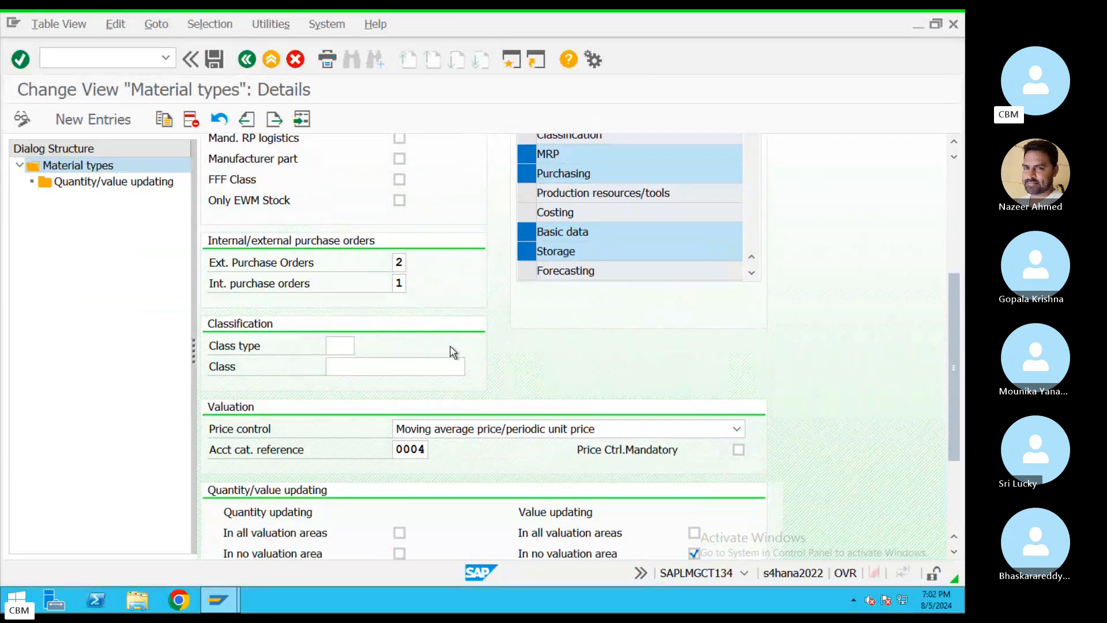
{"action": "scroll", "coordinate": [442, 340], "scroll_direction": "down", "scroll_amount": 1}
{"action": "scroll", "coordinate": [441, 334], "scroll_direction": "down", "scroll_amount": 1}
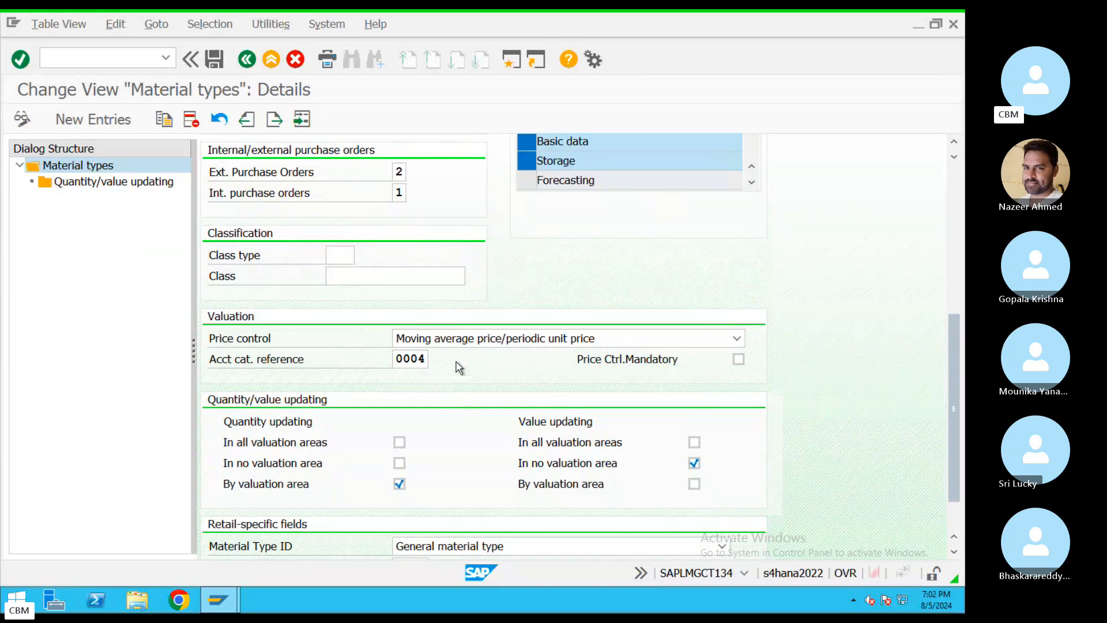
{"action": "scroll", "coordinate": [458, 363], "scroll_direction": "down", "scroll_amount": 1}
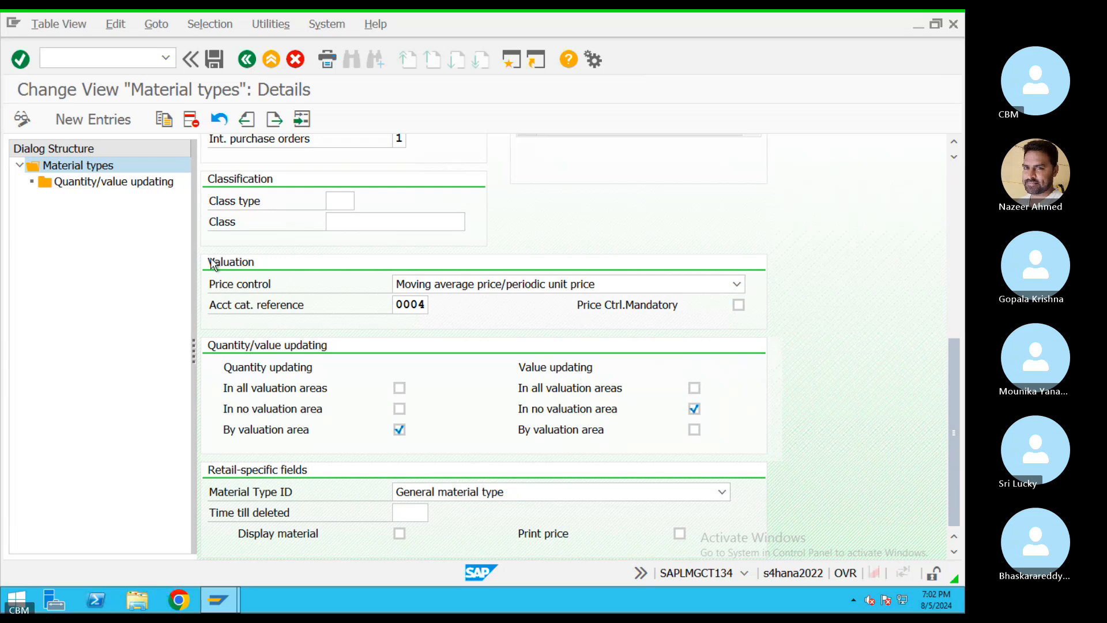
{"action": "scroll", "coordinate": [517, 255], "scroll_direction": "up", "scroll_amount": 3}
Activate quantity updating for material type LEIH in valuation area CHY and save it to the proposed customizing request
{"action": "double_click", "coordinate": [117, 183]}
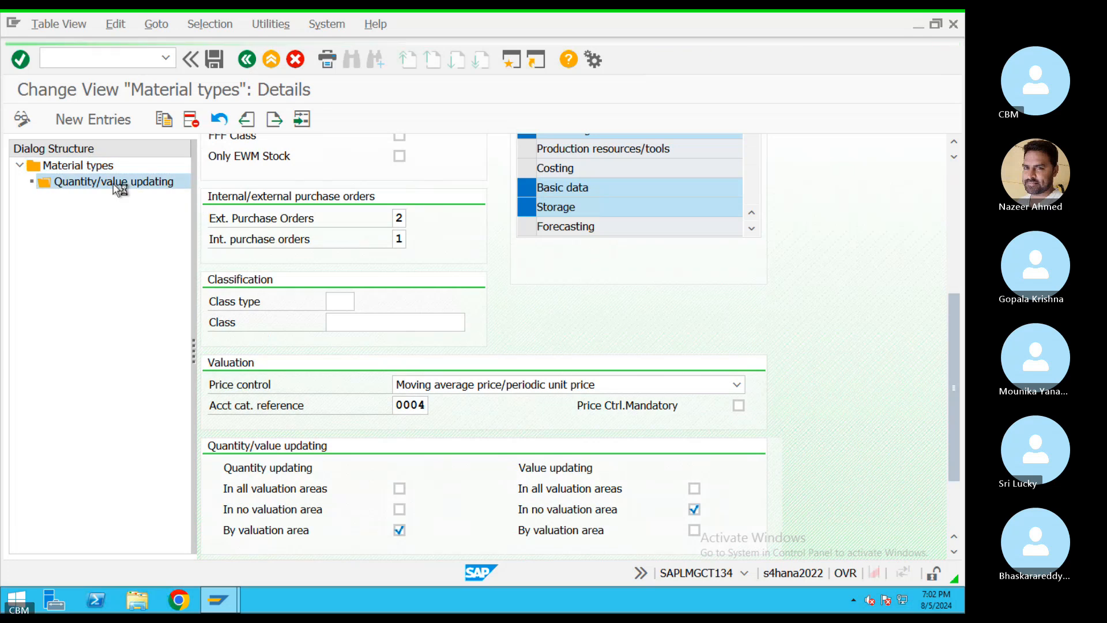
{"action": "left_click", "coordinate": [460, 407]}
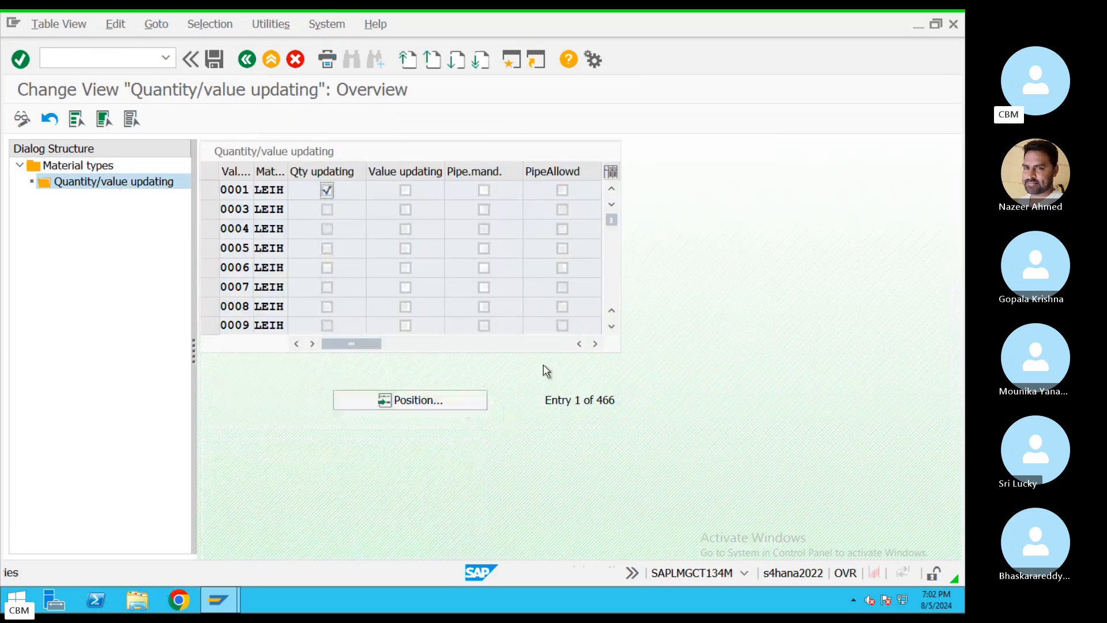
{"action": "type", "text": "CHY"}
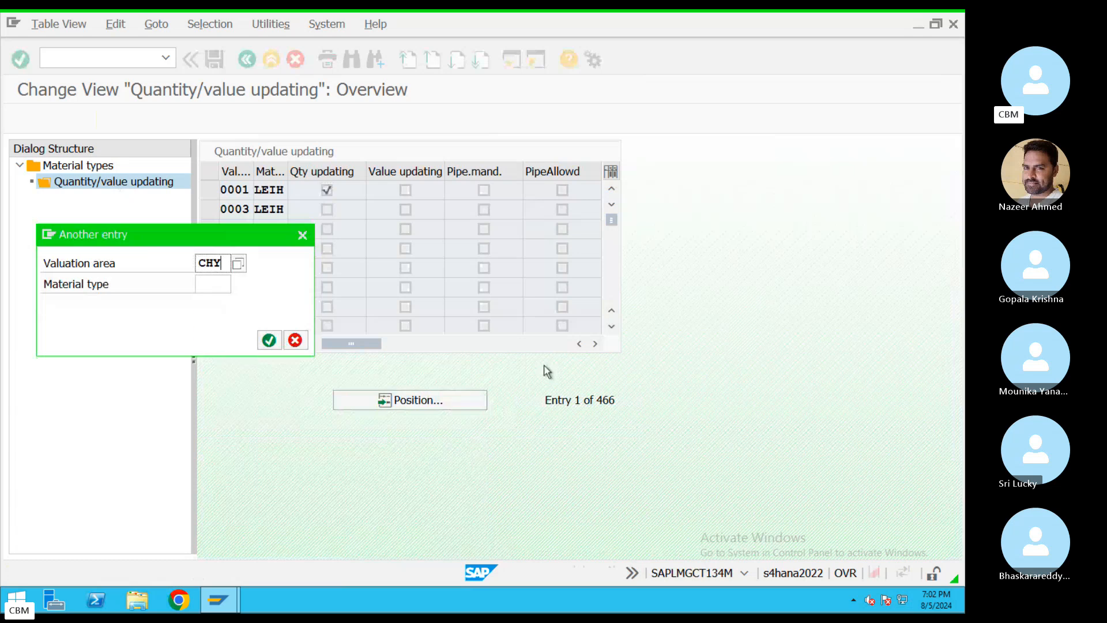
{"action": "key", "text": "Return"}
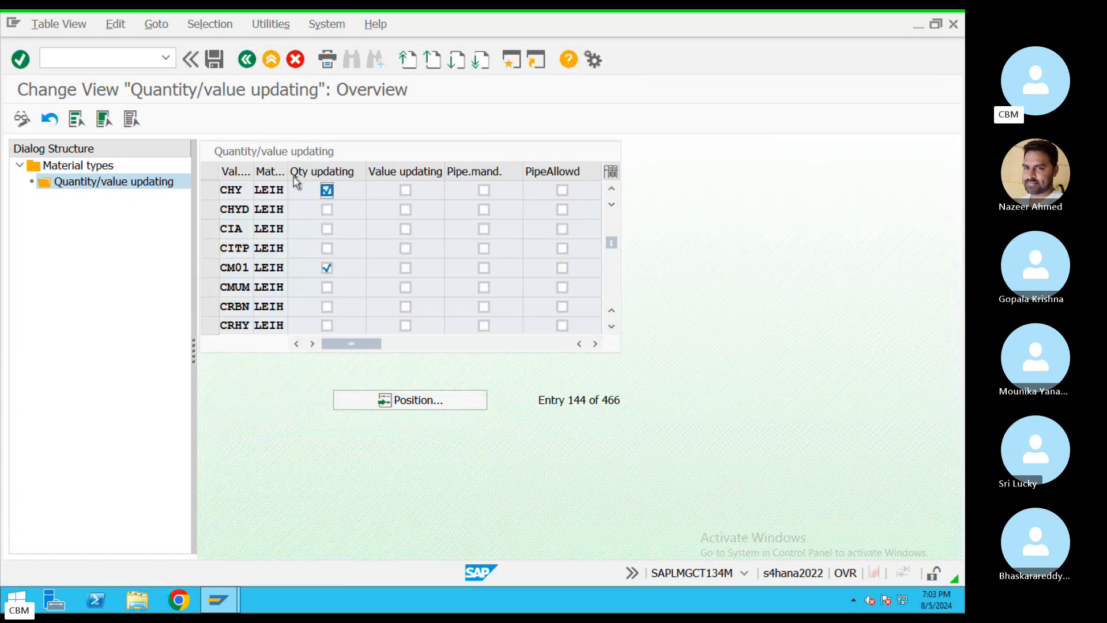
{"action": "left_click", "coordinate": [212, 62]}
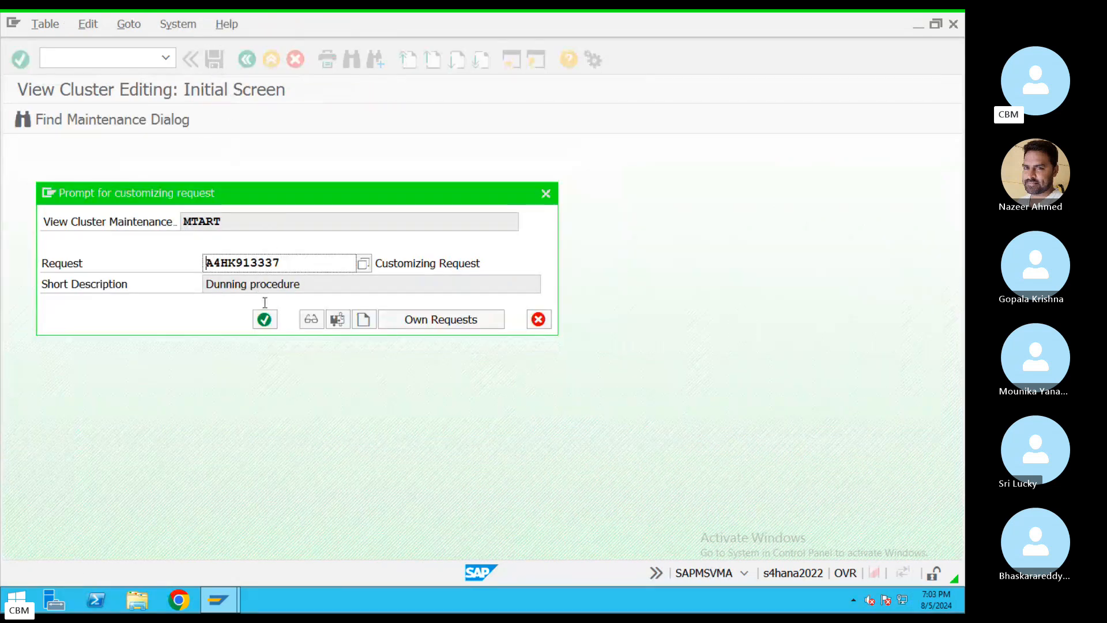
{"action": "left_click", "coordinate": [264, 319]}
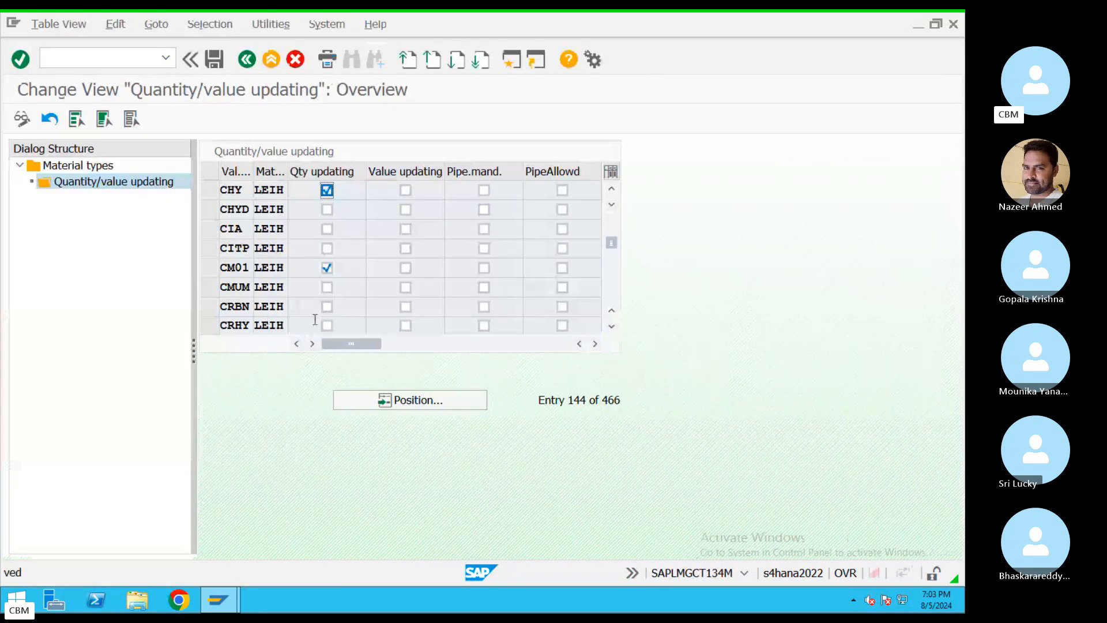
Return to the material types overview and check the Returnable packaging entry (LEIH) among the neighbouring types
{"action": "left_click", "coordinate": [247, 59]}
{"action": "left_click", "coordinate": [247, 60]}
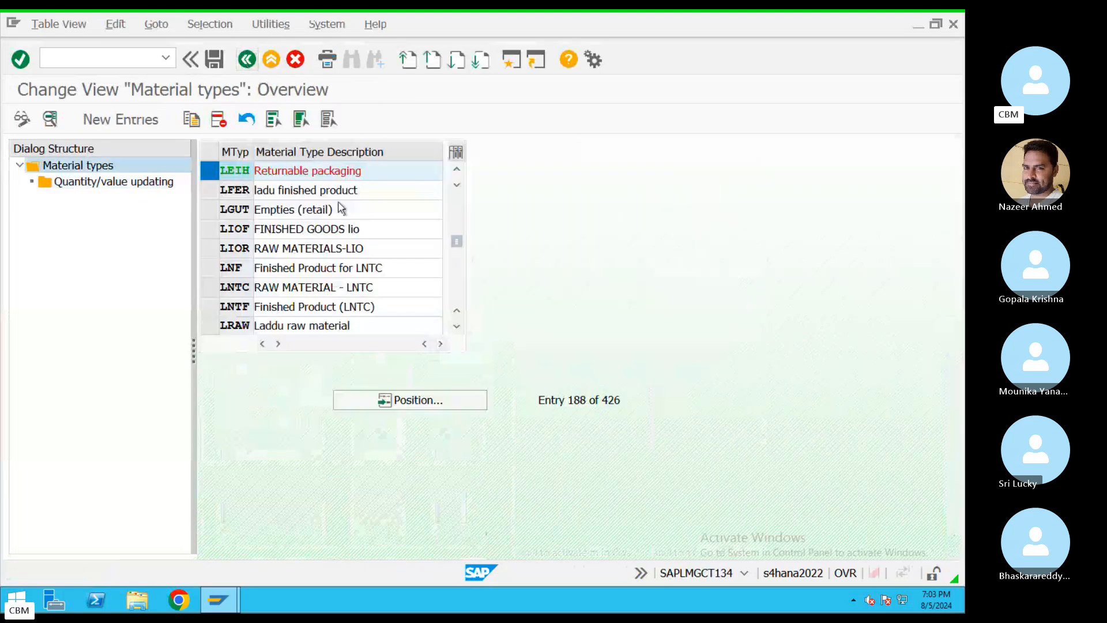
{"action": "left_click_drag", "start_coordinate": [377, 171], "coordinate": [249, 176]}
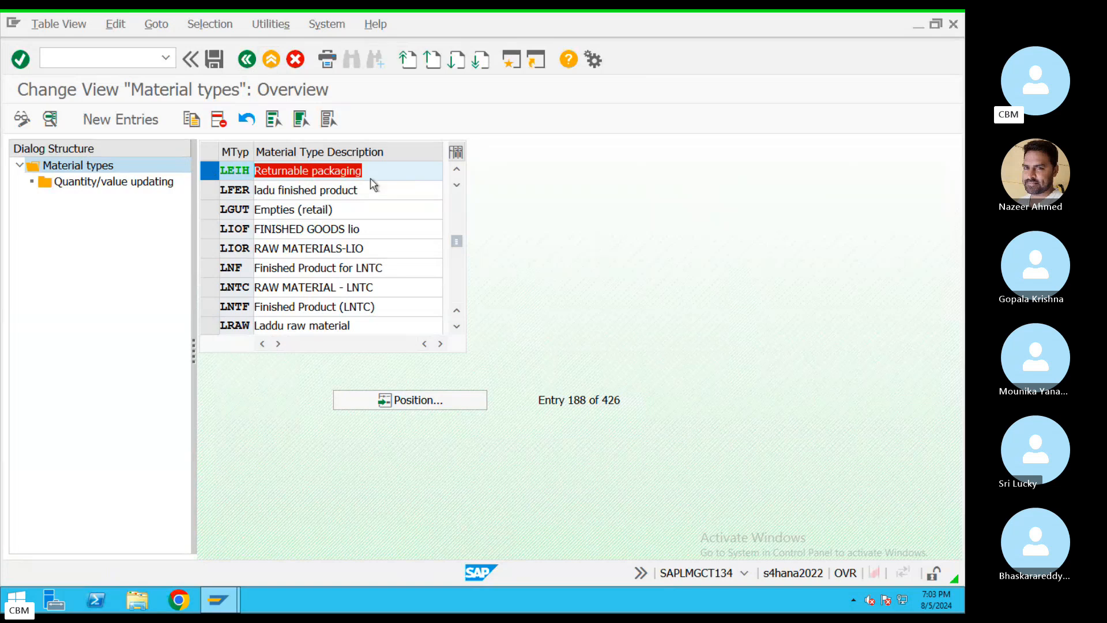
{"action": "scroll", "coordinate": [353, 199], "scroll_direction": "up", "scroll_amount": 2}
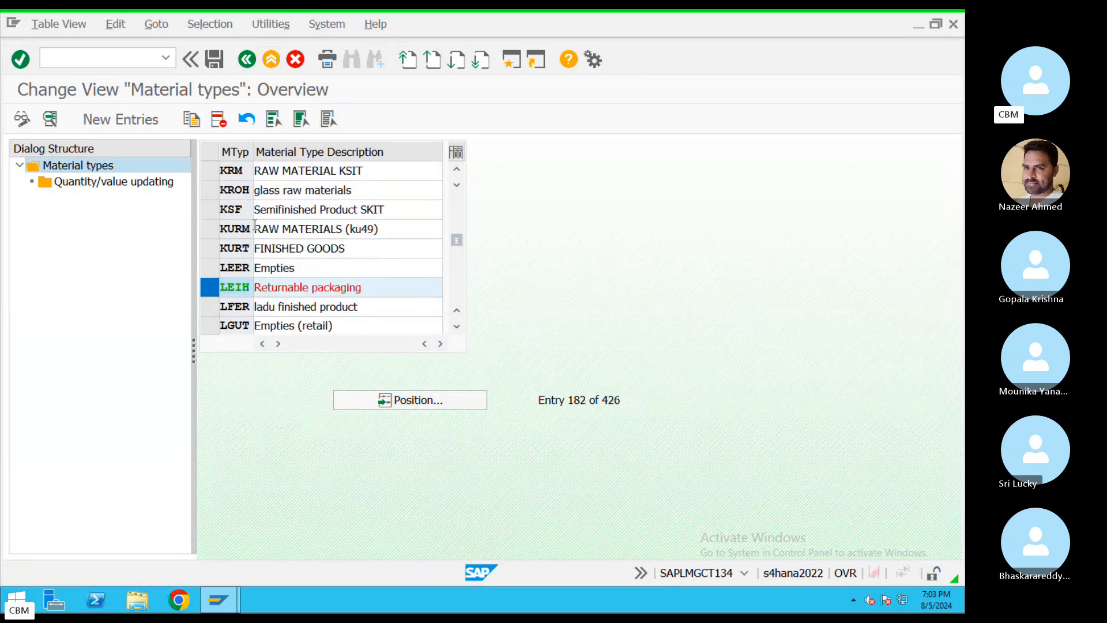
{"action": "scroll", "coordinate": [347, 249], "scroll_direction": "down", "scroll_amount": 1}
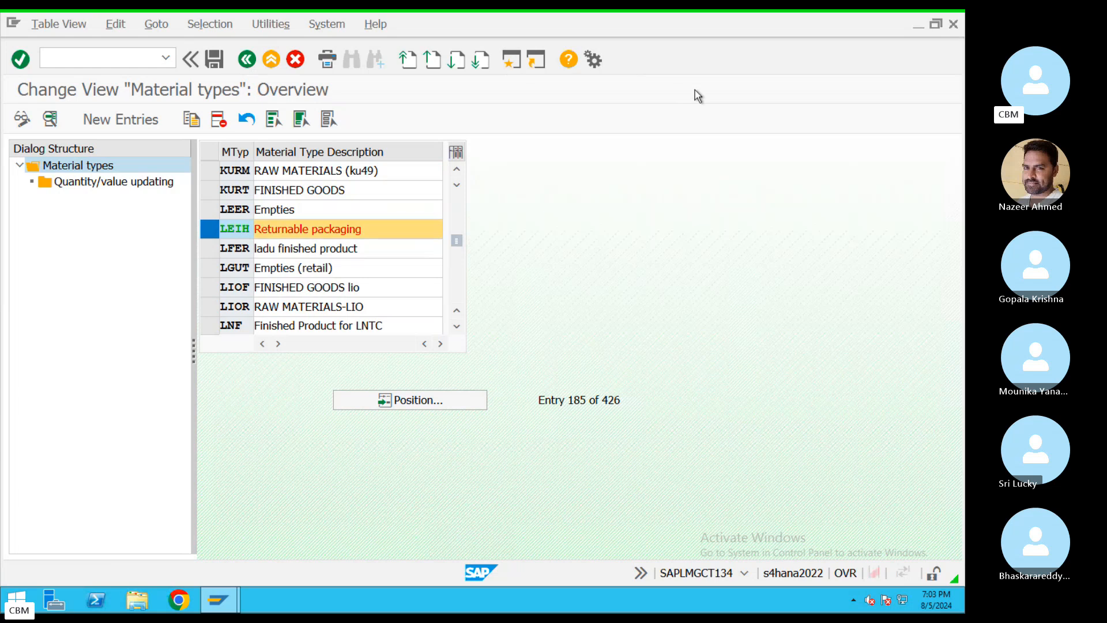
Leave the material types overview and start the Create Material transaction MM01
{"action": "key", "text": "F3"}
{"action": "type", "text": "MM01"}
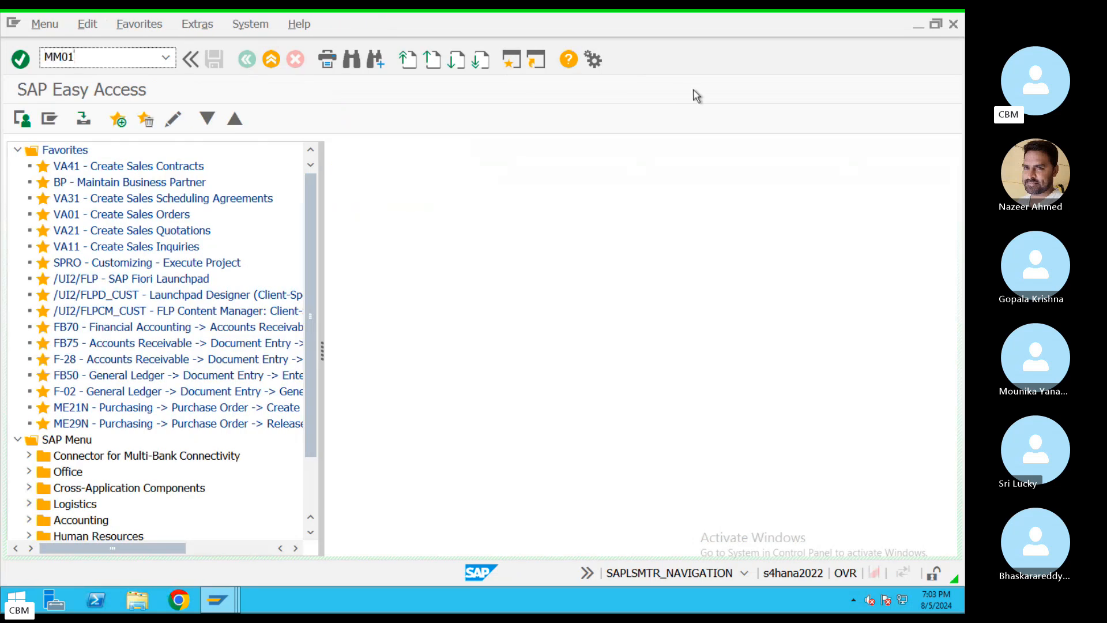
{"action": "key", "text": "Return"}
Look through the available material types for the Returnable packaging entry
{"action": "left_click", "coordinate": [425, 213]}
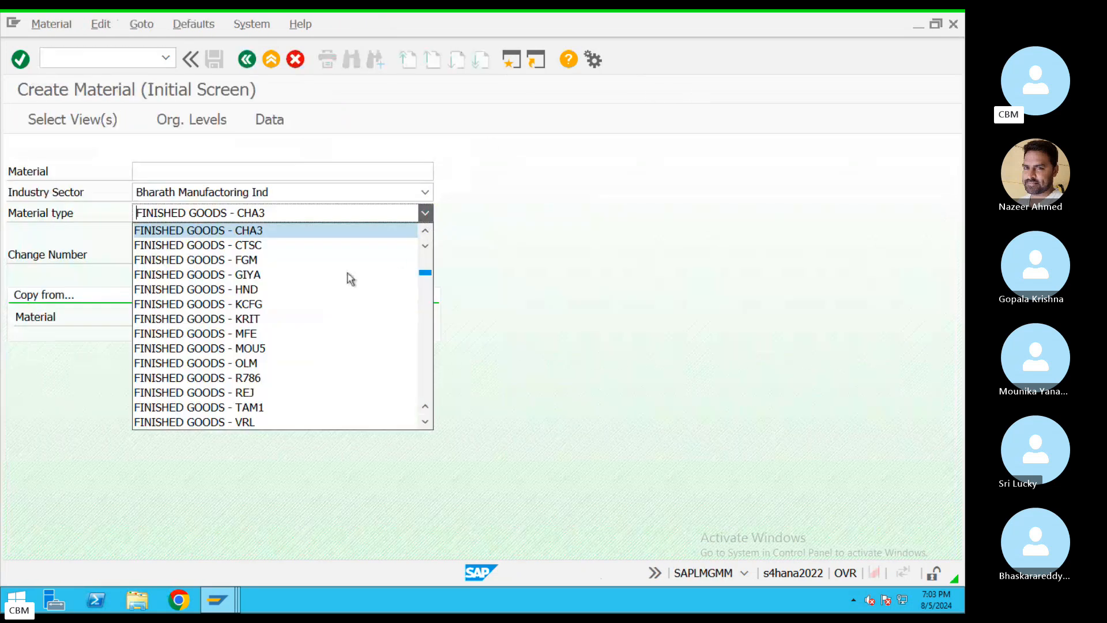
{"action": "scroll", "coordinate": [269, 331], "scroll_direction": "down", "scroll_amount": 8}
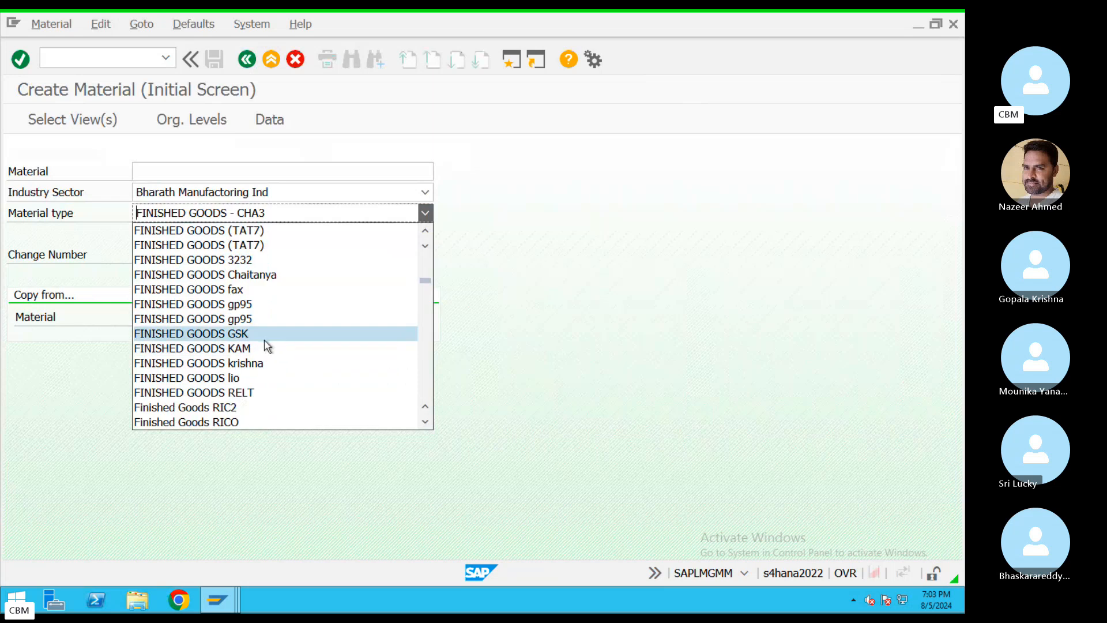
{"action": "scroll", "coordinate": [267, 345], "scroll_direction": "down", "scroll_amount": 15}
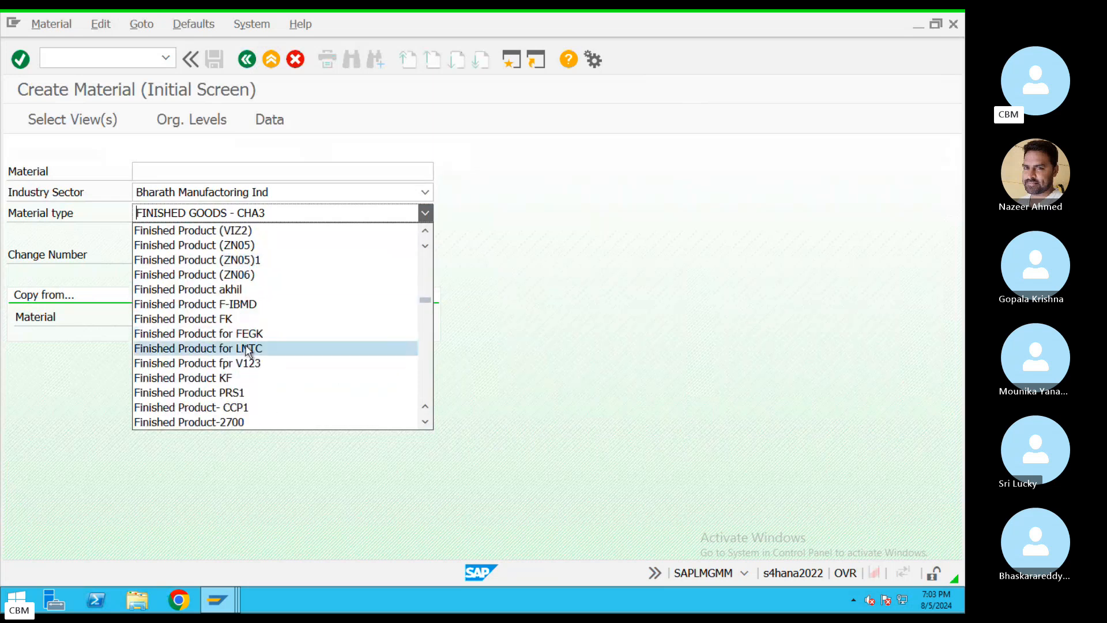
{"action": "scroll", "coordinate": [245, 349], "scroll_direction": "down", "scroll_amount": 20}
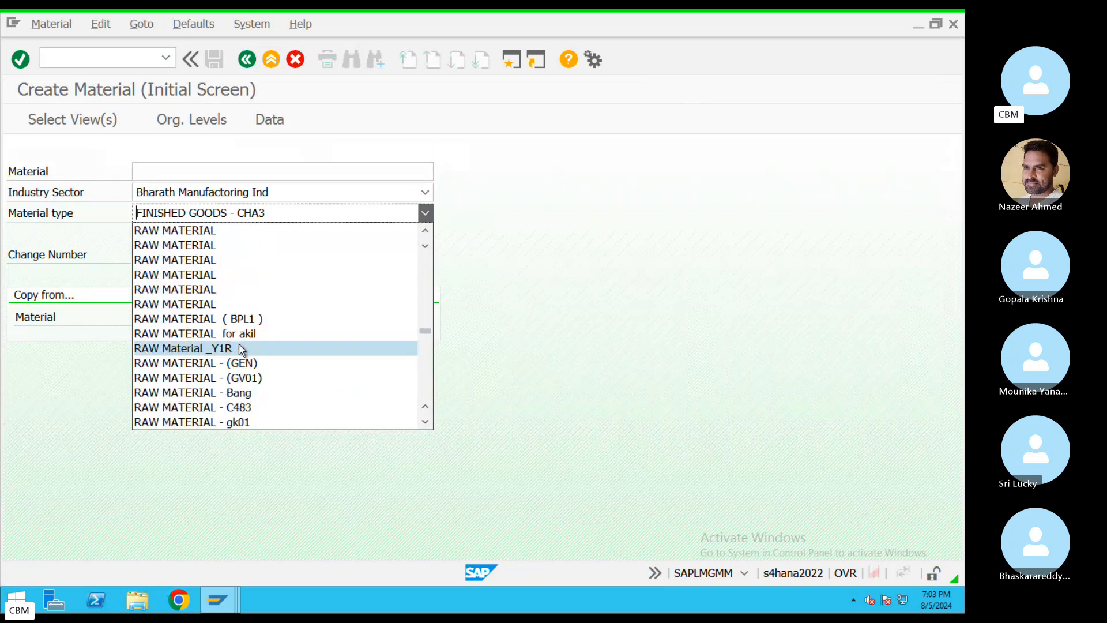
{"action": "scroll", "coordinate": [245, 345], "scroll_direction": "down", "scroll_amount": 6}
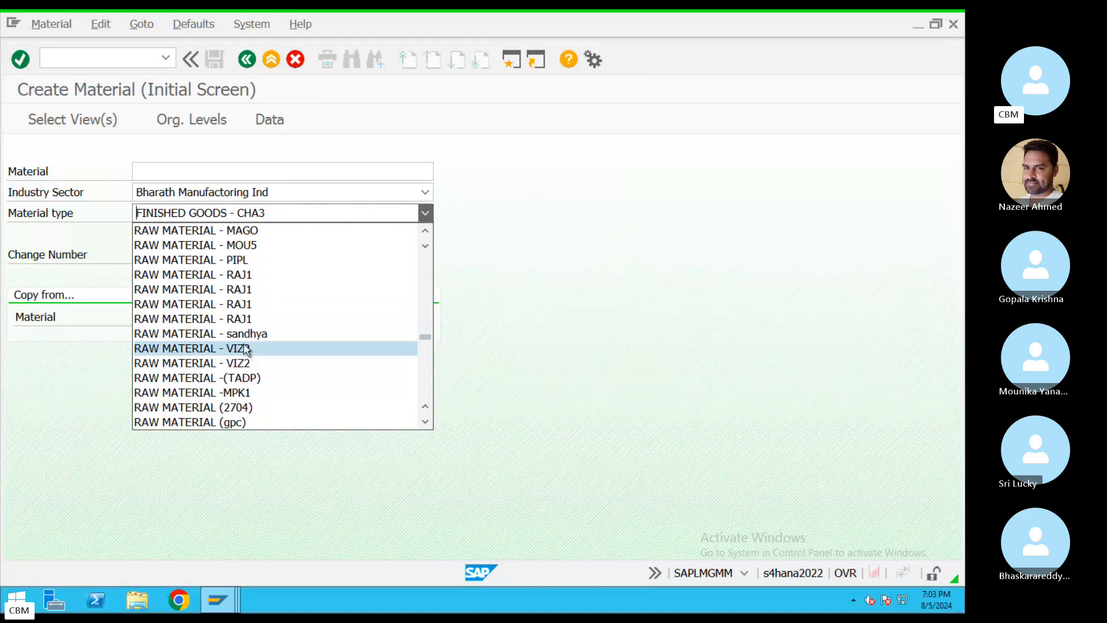
{"action": "scroll", "coordinate": [245, 349], "scroll_direction": "down", "scroll_amount": 9}
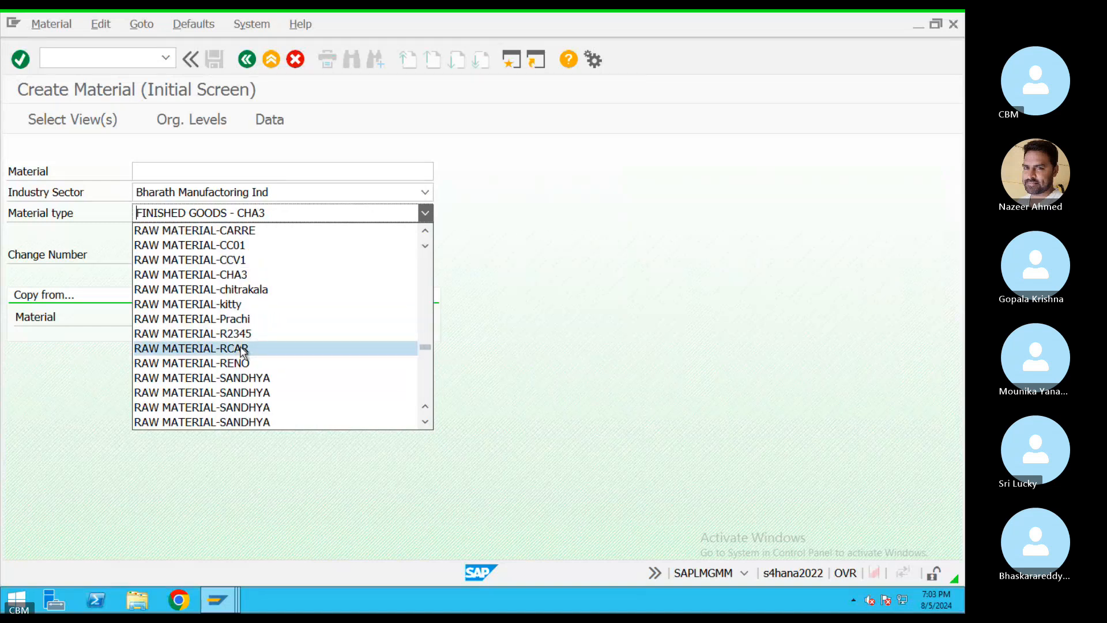
{"action": "scroll", "coordinate": [242, 351], "scroll_direction": "down", "scroll_amount": 10}
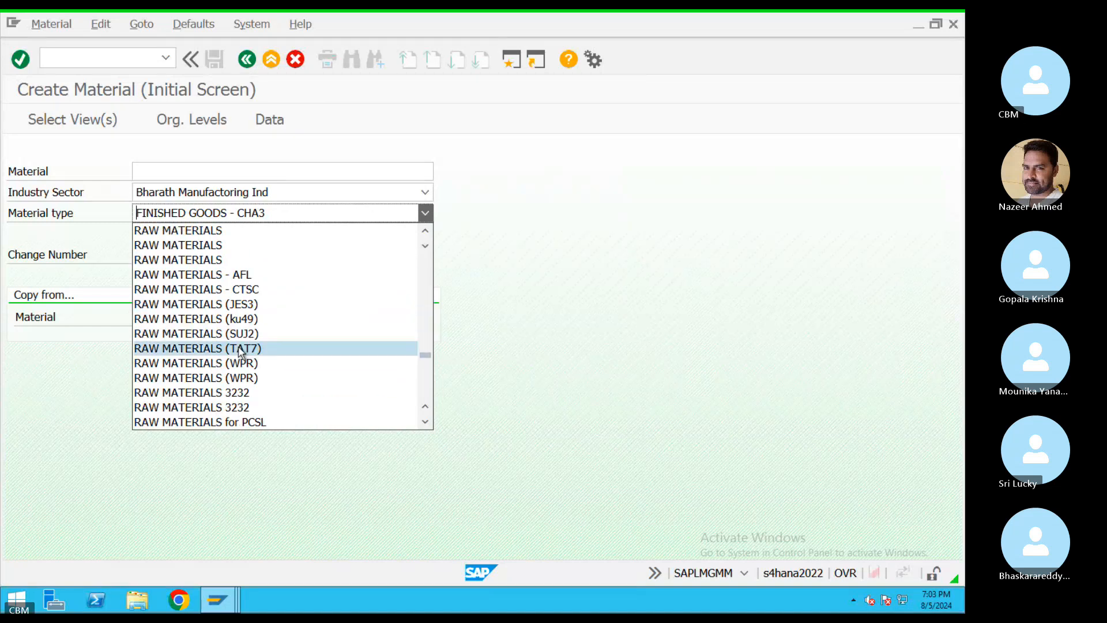
{"action": "scroll", "coordinate": [241, 352], "scroll_direction": "down", "scroll_amount": 5}
{"action": "scroll", "coordinate": [241, 350], "scroll_direction": "down", "scroll_amount": 3}
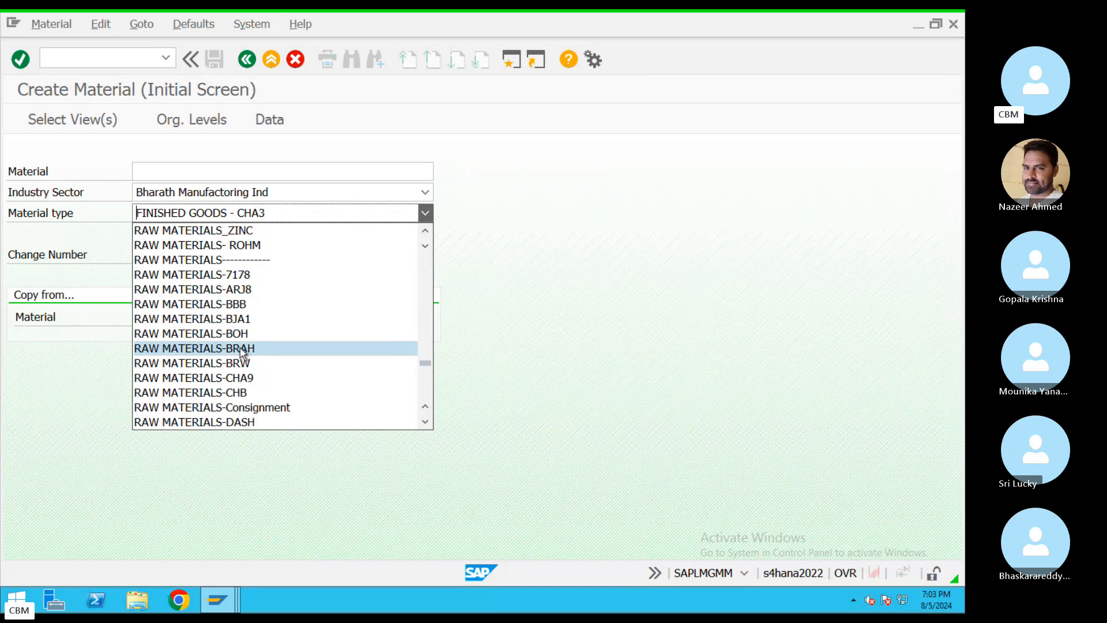
{"action": "scroll", "coordinate": [241, 351], "scroll_direction": "down", "scroll_amount": 5}
{"action": "scroll", "coordinate": [239, 353], "scroll_direction": "down", "scroll_amount": 7}
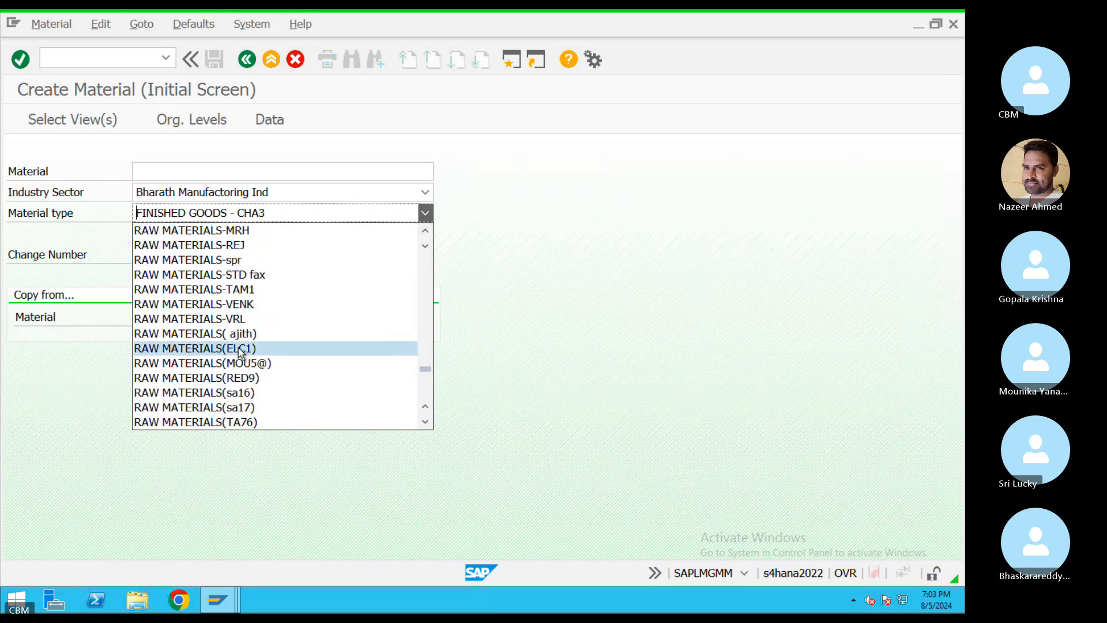
{"action": "scroll", "coordinate": [240, 354], "scroll_direction": "down", "scroll_amount": 1}
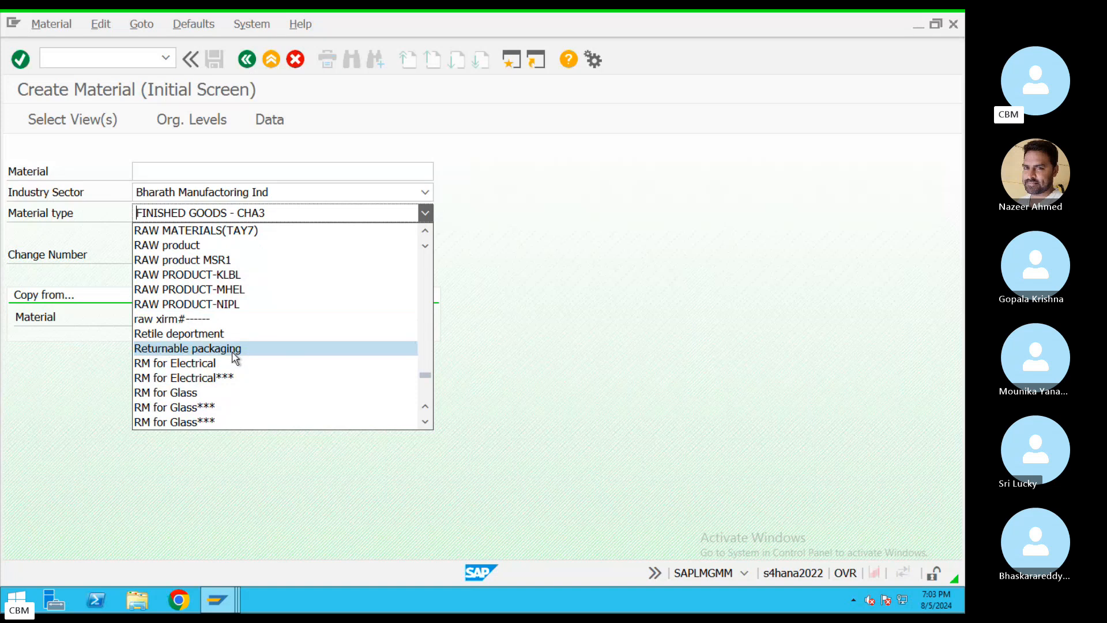
Recheck the LEIH description in the material types overview session and return to the Create Material session
{"action": "left_click", "coordinate": [217, 599]}
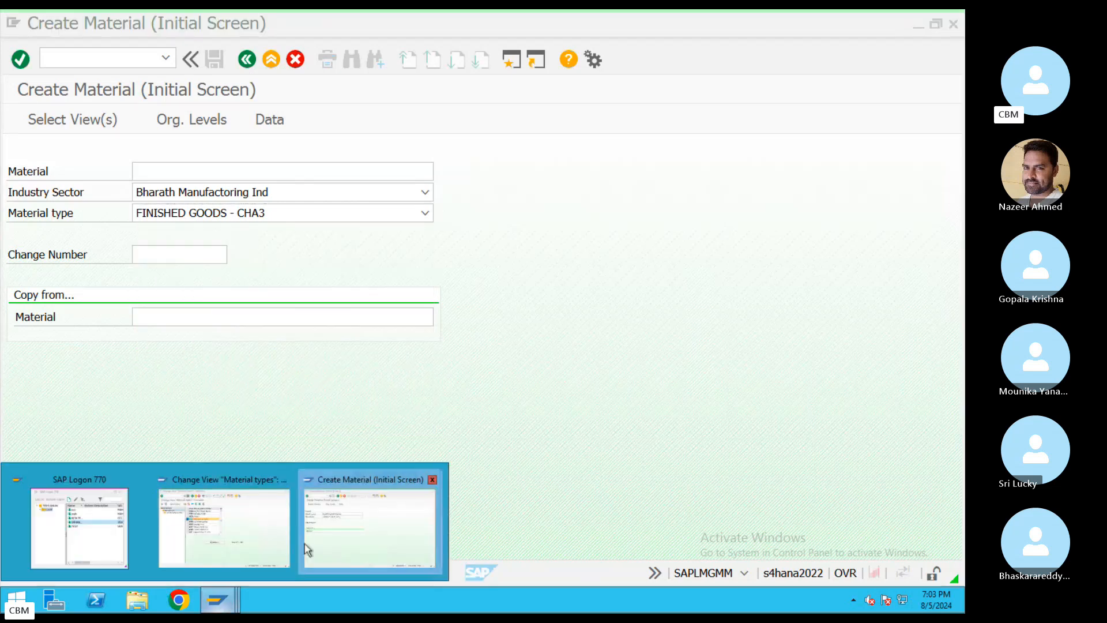
{"action": "left_click", "coordinate": [247, 534]}
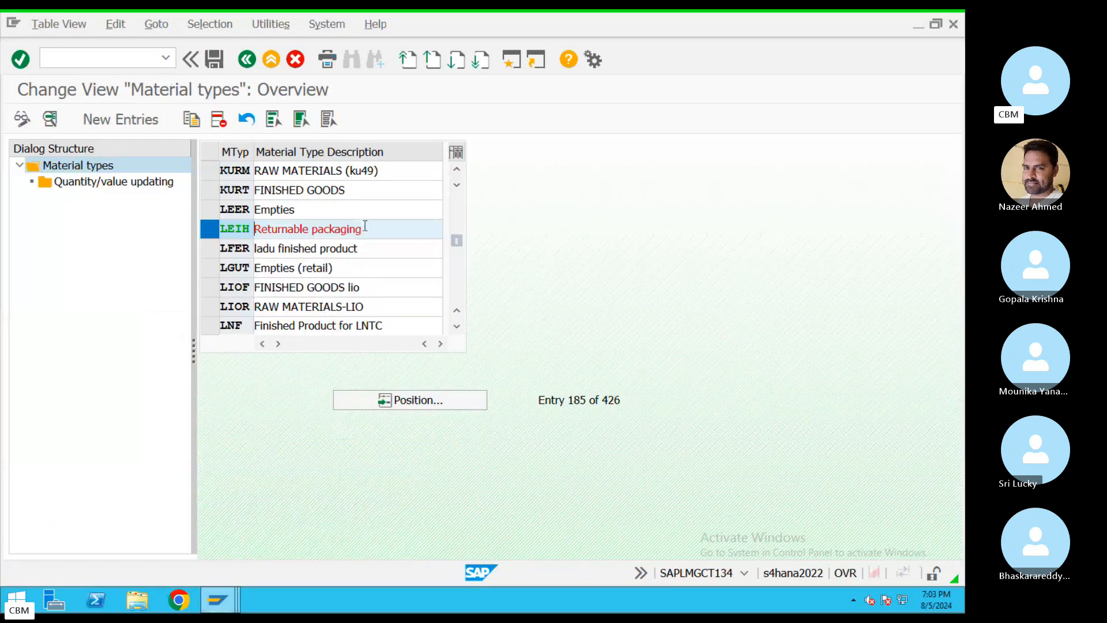
{"action": "left_click", "coordinate": [218, 599]}
{"action": "left_click", "coordinate": [389, 542]}
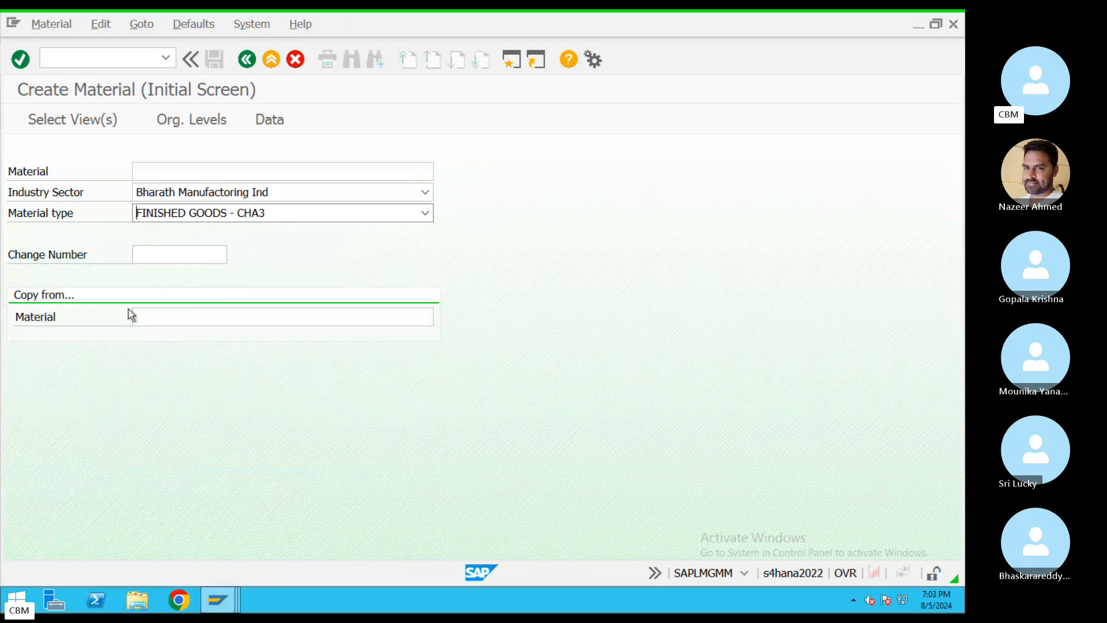
Set the material type to Returnable packaging and try to continue without entering a material number
{"action": "left_click", "coordinate": [322, 219]}
{"action": "scroll", "coordinate": [231, 369], "scroll_direction": "down", "scroll_amount": 15}
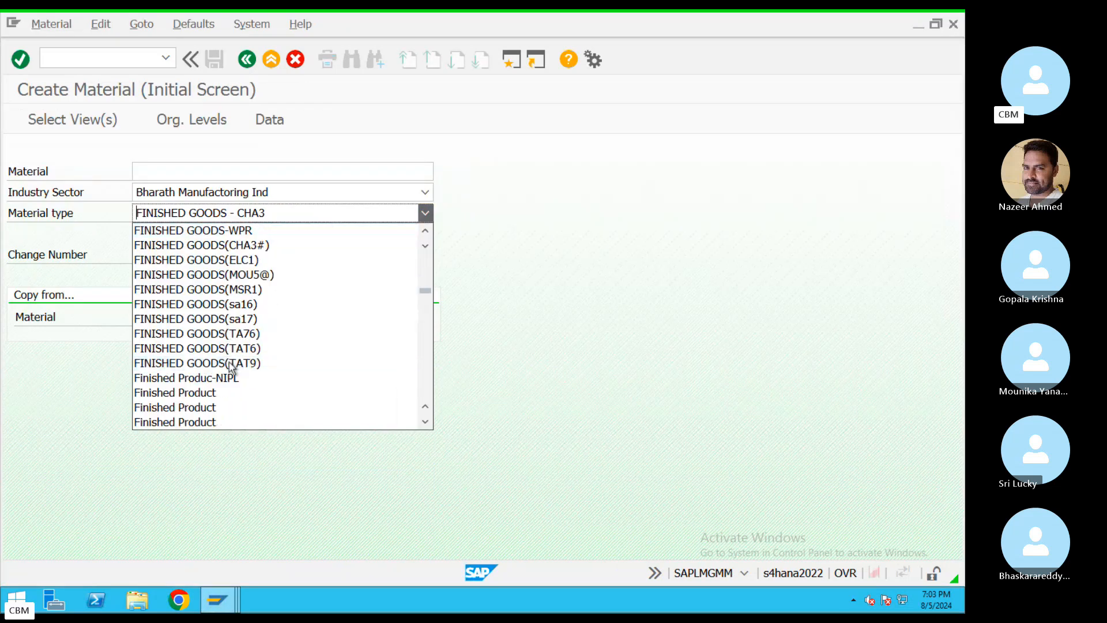
{"action": "scroll", "coordinate": [229, 366], "scroll_direction": "down", "scroll_amount": 20}
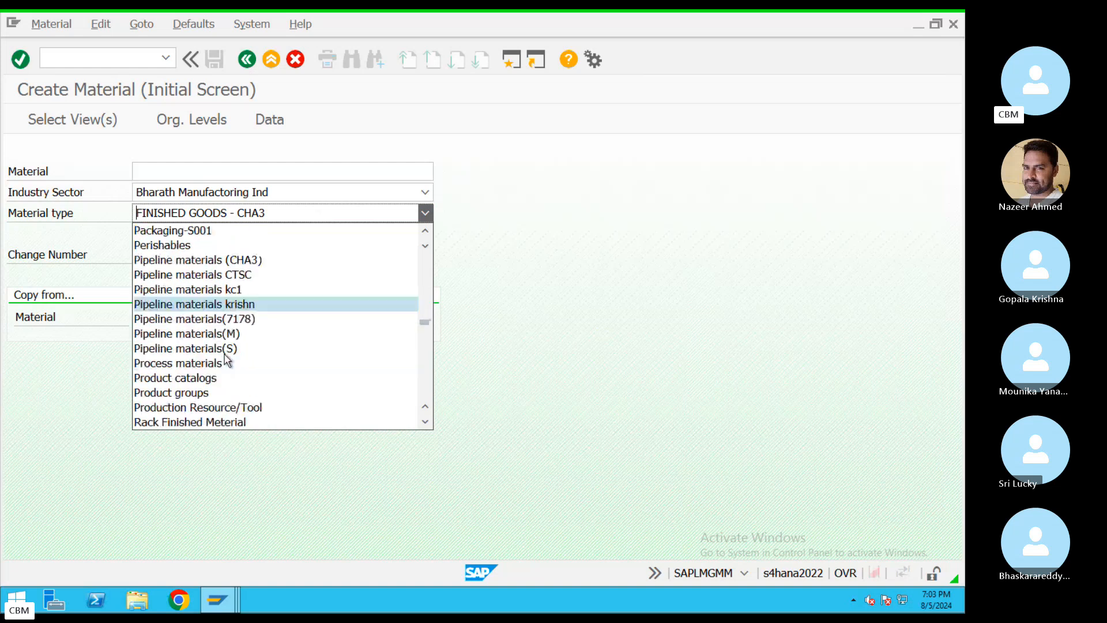
{"action": "scroll", "coordinate": [226, 362], "scroll_direction": "down", "scroll_amount": 20}
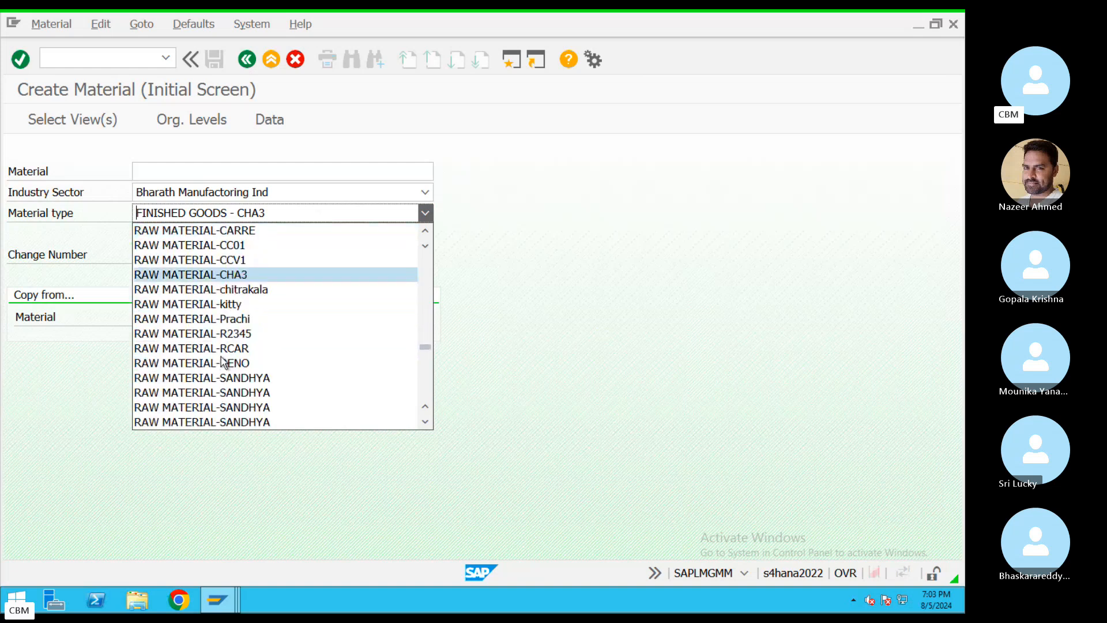
{"action": "scroll", "coordinate": [224, 363], "scroll_direction": "down", "scroll_amount": 20}
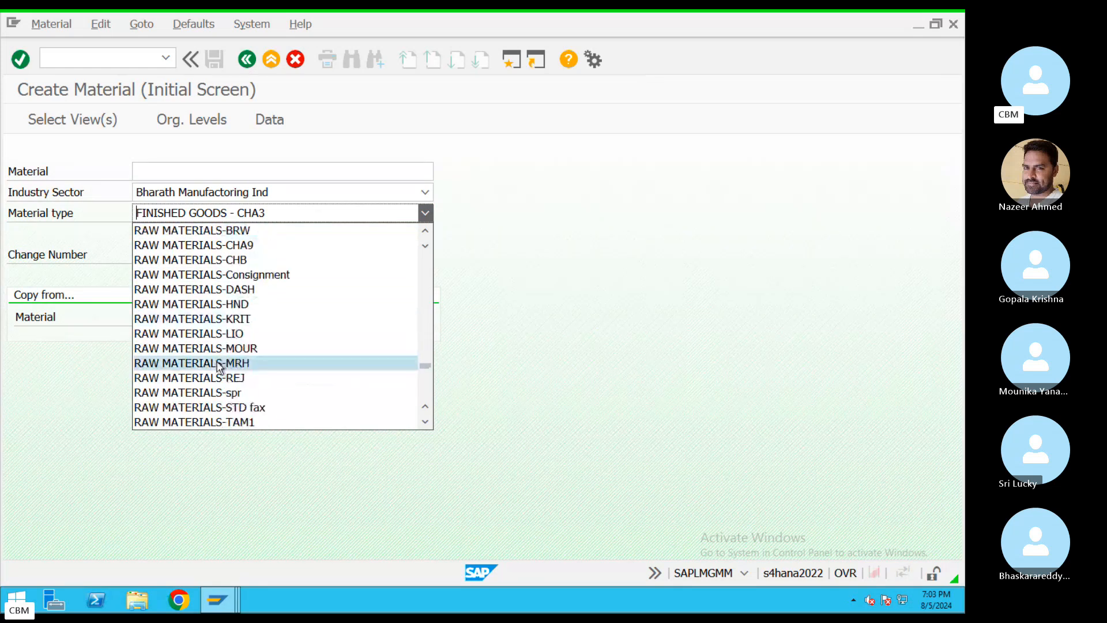
{"action": "scroll", "coordinate": [219, 368], "scroll_direction": "down", "scroll_amount": 15}
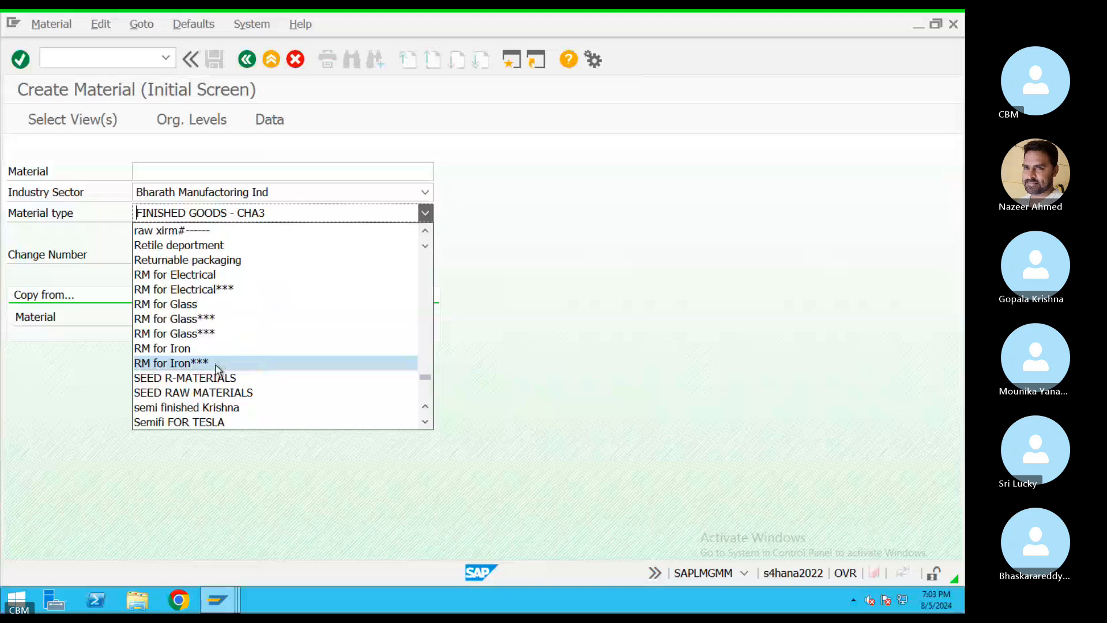
{"action": "scroll", "coordinate": [219, 367], "scroll_direction": "up", "scroll_amount": 4}
{"action": "scroll", "coordinate": [218, 369], "scroll_direction": "up", "scroll_amount": 1}
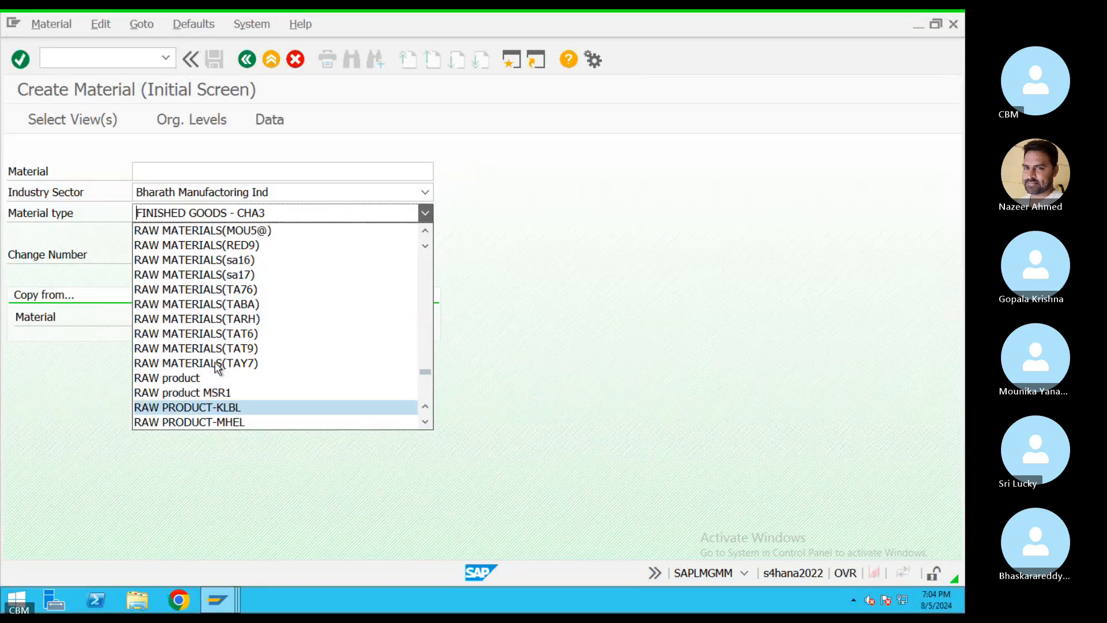
{"action": "scroll", "coordinate": [217, 368], "scroll_direction": "up", "scroll_amount": 5}
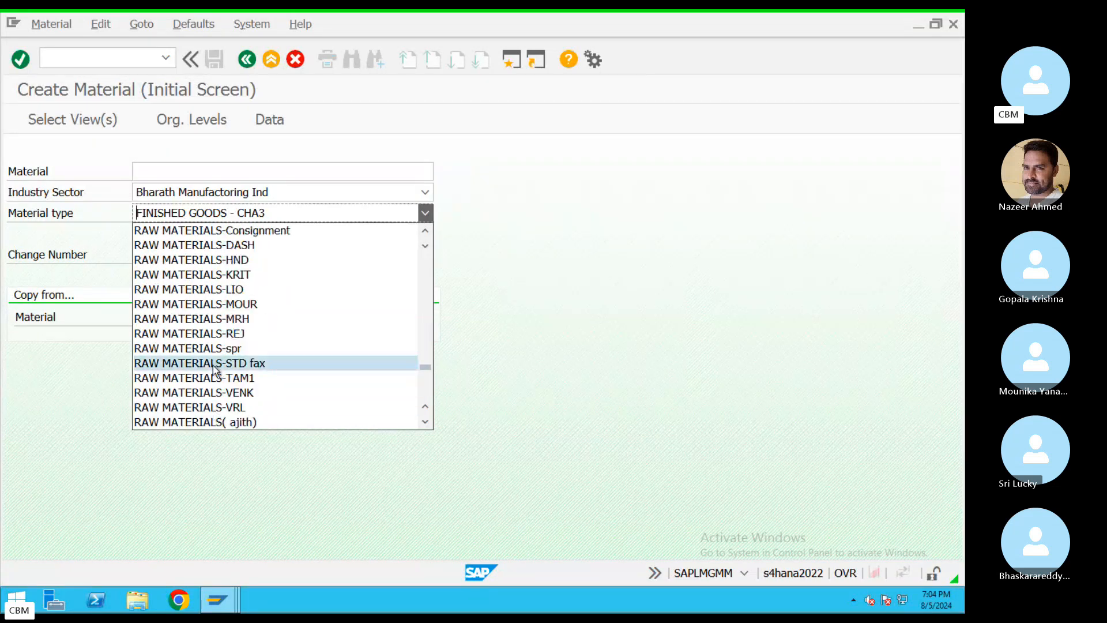
{"action": "scroll", "coordinate": [213, 372], "scroll_direction": "up", "scroll_amount": 5}
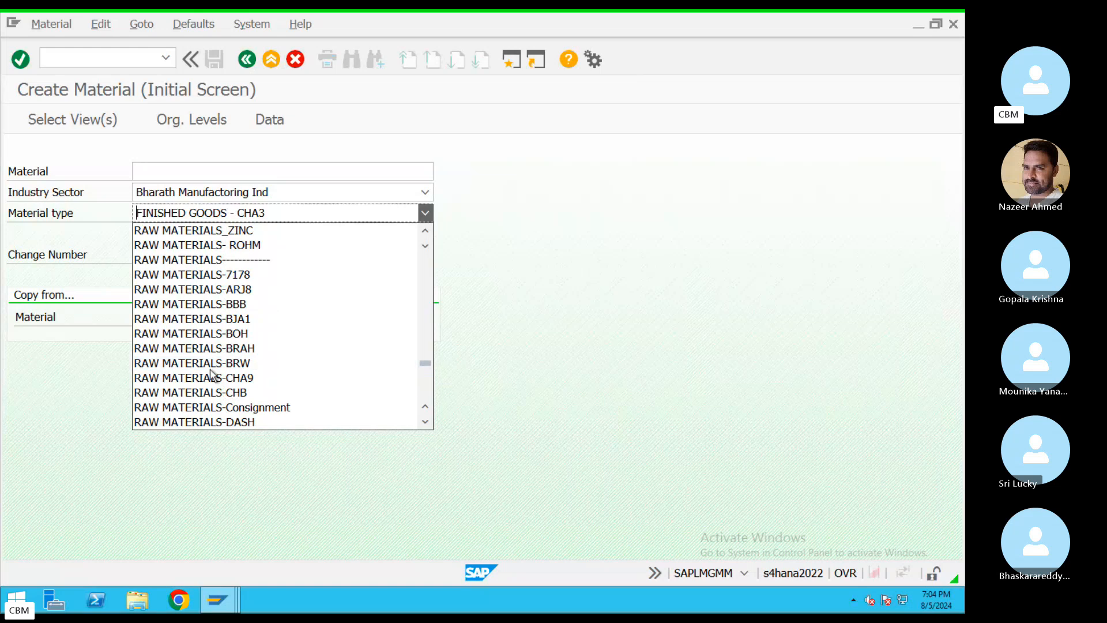
{"action": "scroll", "coordinate": [212, 374], "scroll_direction": "up", "scroll_amount": 3}
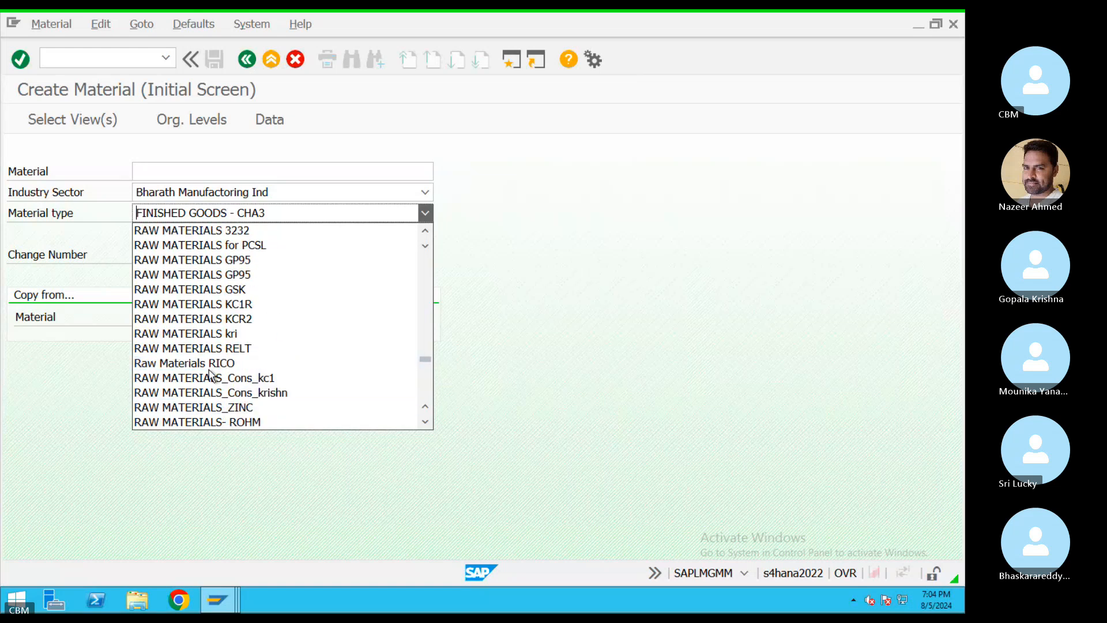
{"action": "scroll", "coordinate": [212, 373], "scroll_direction": "up", "scroll_amount": 12}
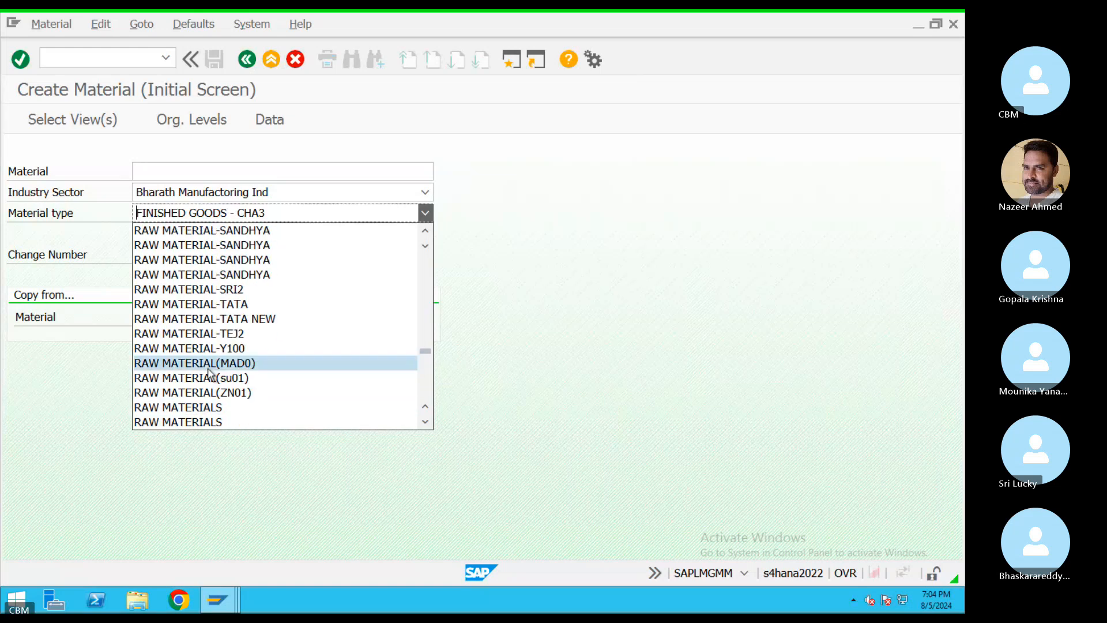
{"action": "scroll", "coordinate": [210, 374], "scroll_direction": "up", "scroll_amount": 9}
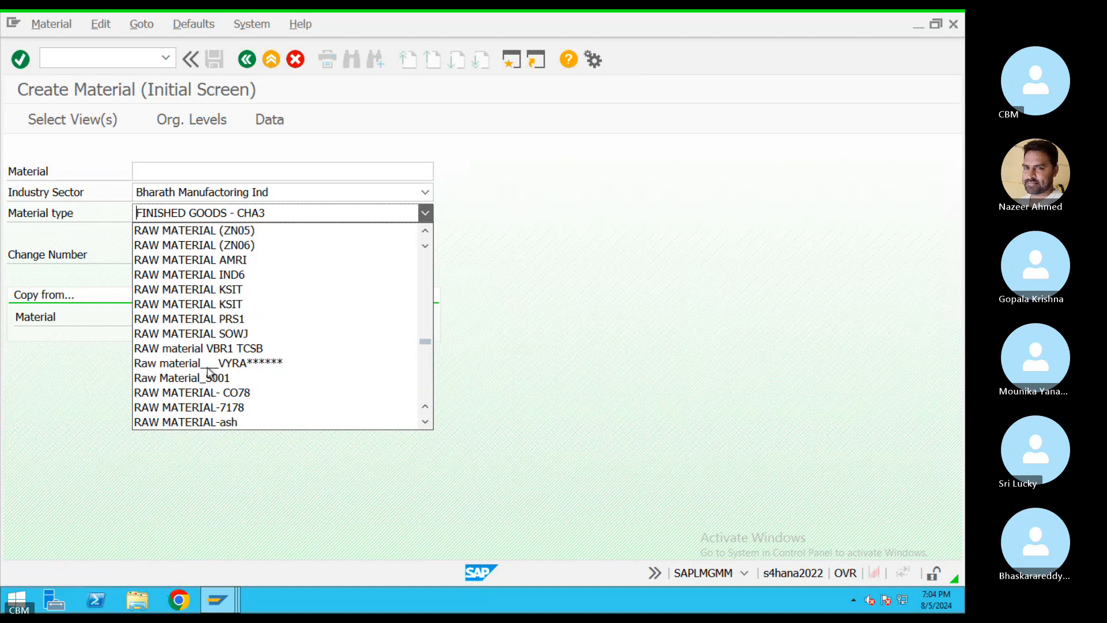
{"action": "scroll", "coordinate": [209, 373], "scroll_direction": "down", "scroll_amount": 15}
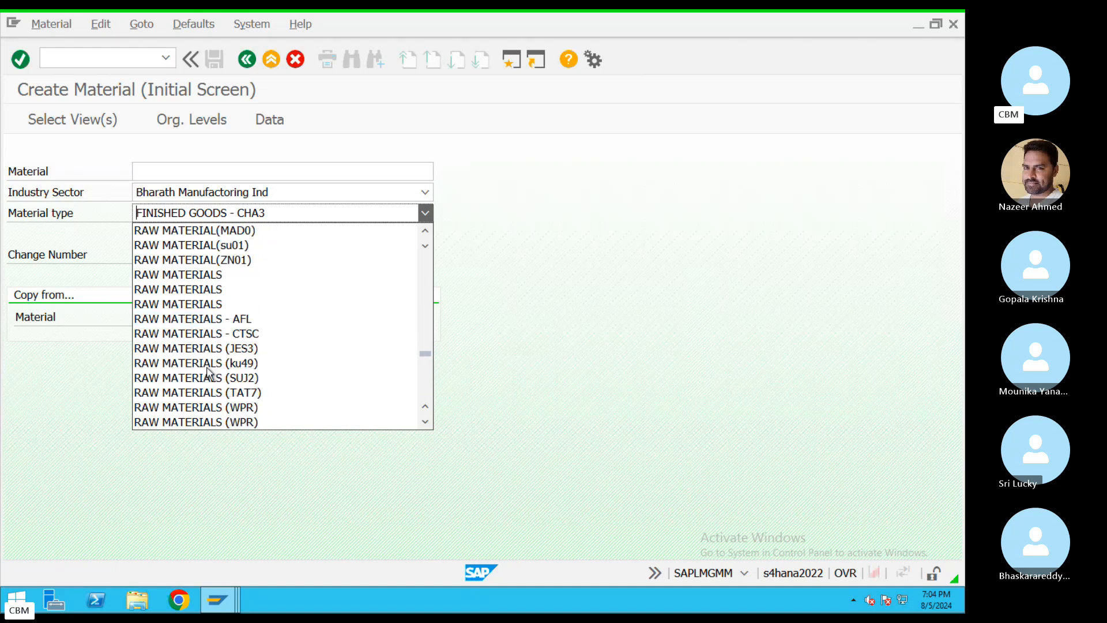
{"action": "scroll", "coordinate": [209, 374], "scroll_direction": "down", "scroll_amount": 4}
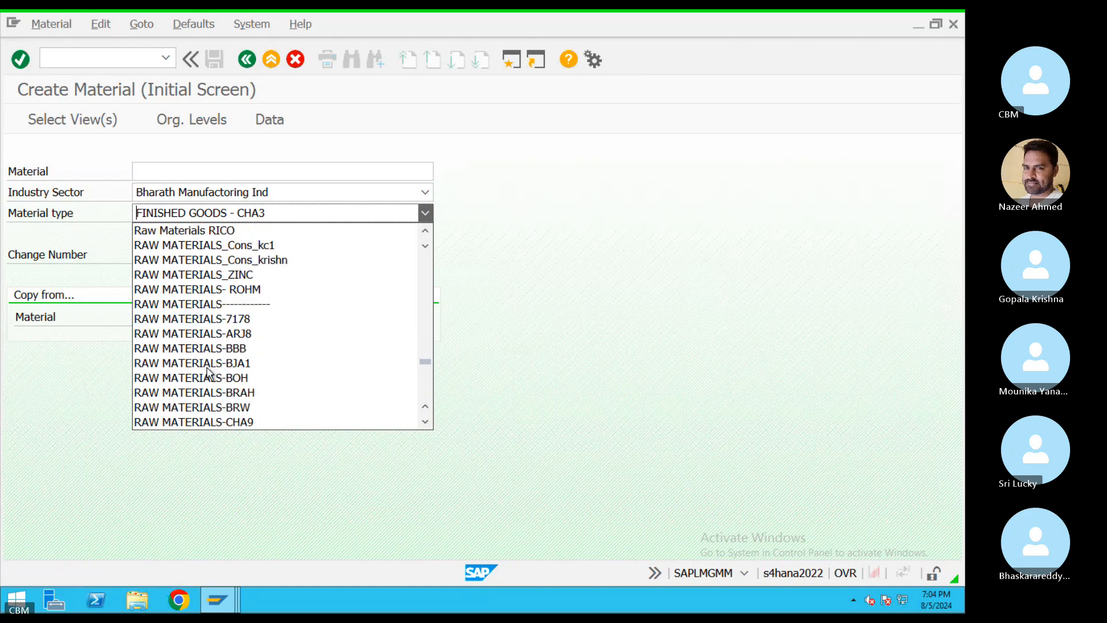
{"action": "scroll", "coordinate": [209, 374], "scroll_direction": "down", "scroll_amount": 8}
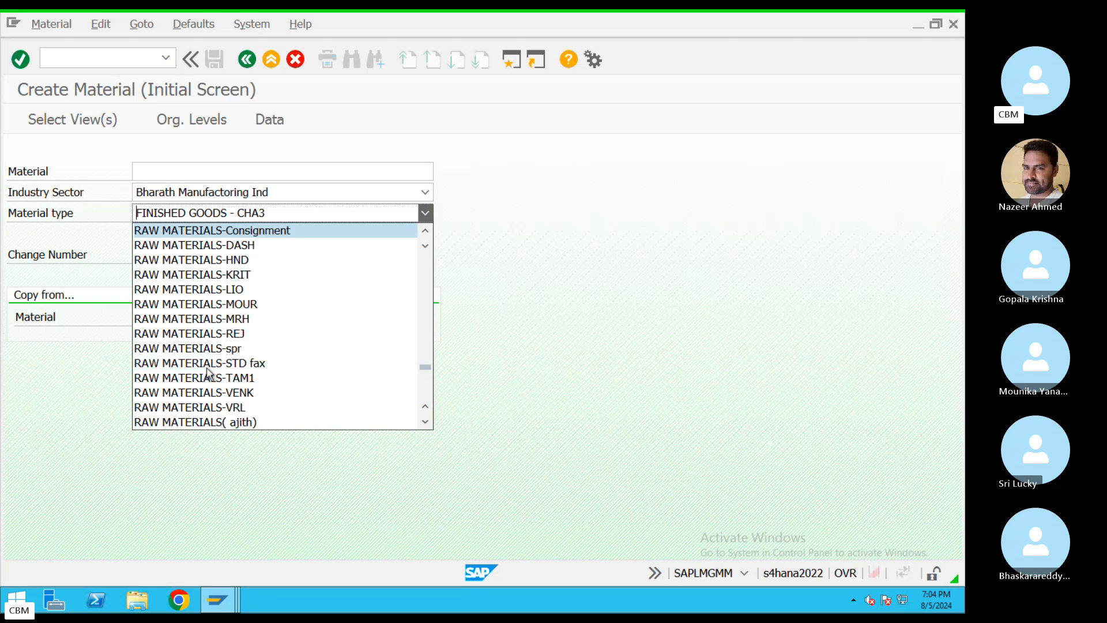
{"action": "scroll", "coordinate": [209, 374], "scroll_direction": "down", "scroll_amount": 10}
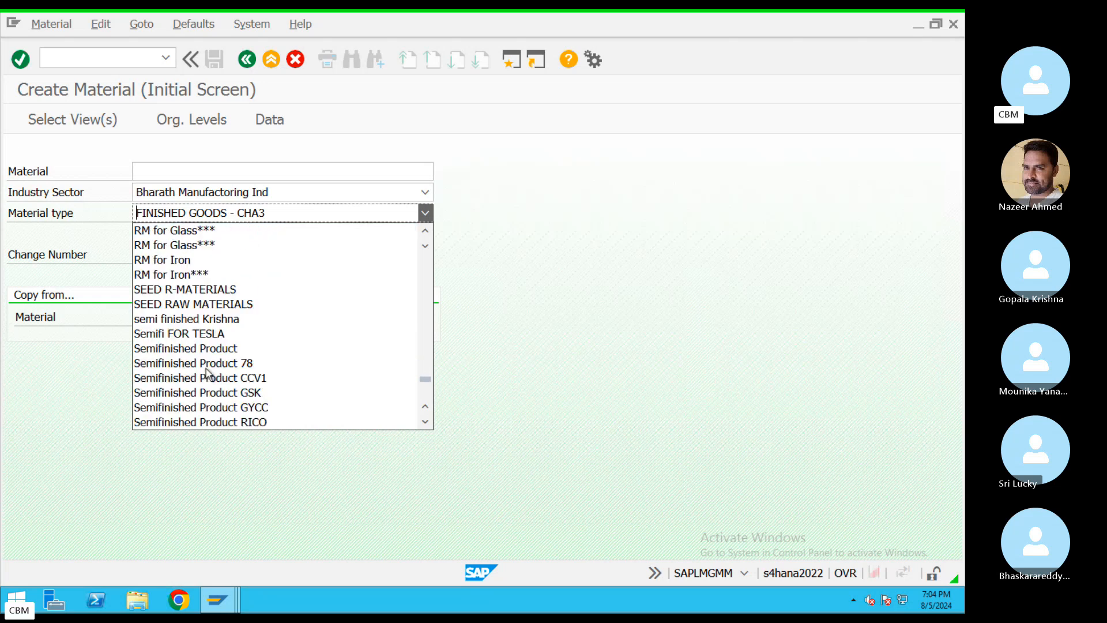
{"action": "scroll", "coordinate": [209, 374], "scroll_direction": "down", "scroll_amount": 3}
{"action": "scroll", "coordinate": [208, 374], "scroll_direction": "up", "scroll_amount": 8}
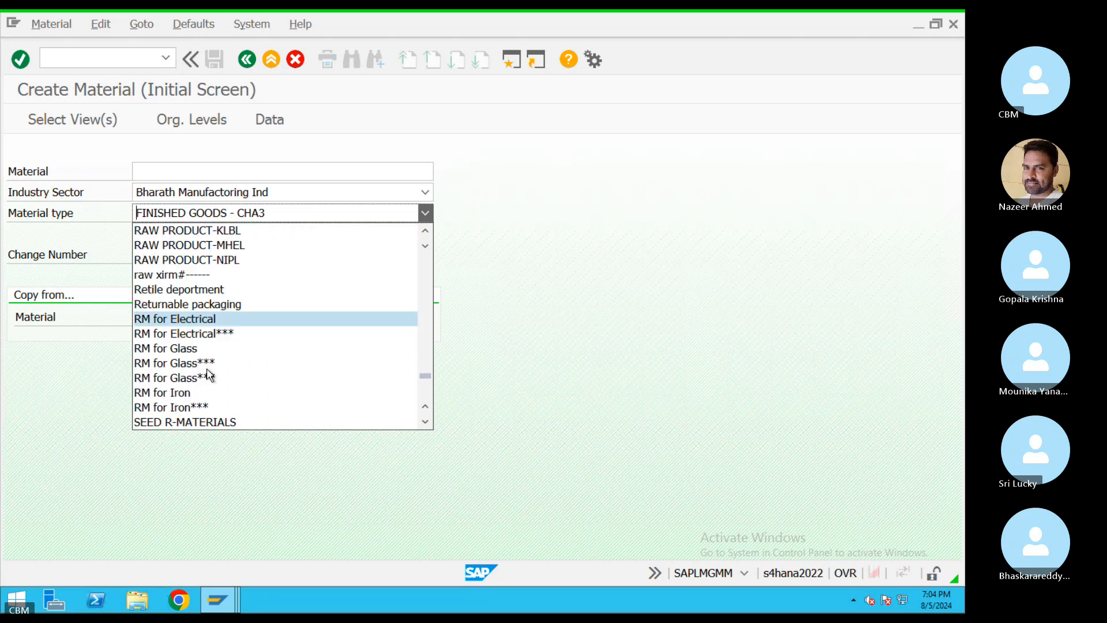
{"action": "left_click", "coordinate": [203, 306]}
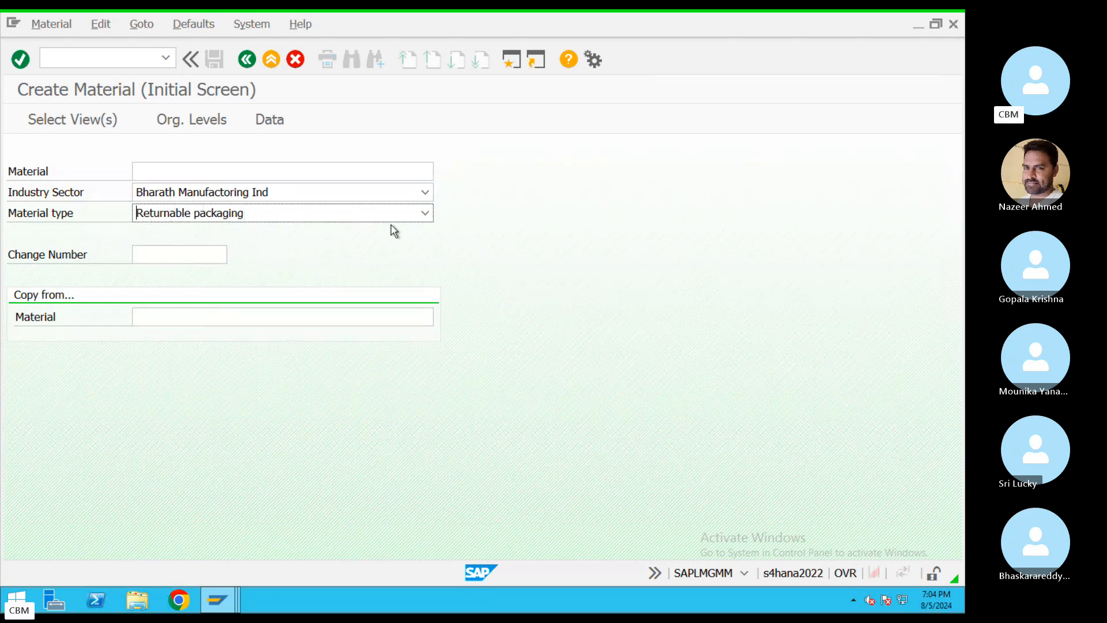
{"action": "key", "text": "Return"}
{"action": "left_click", "coordinate": [490, 526]}
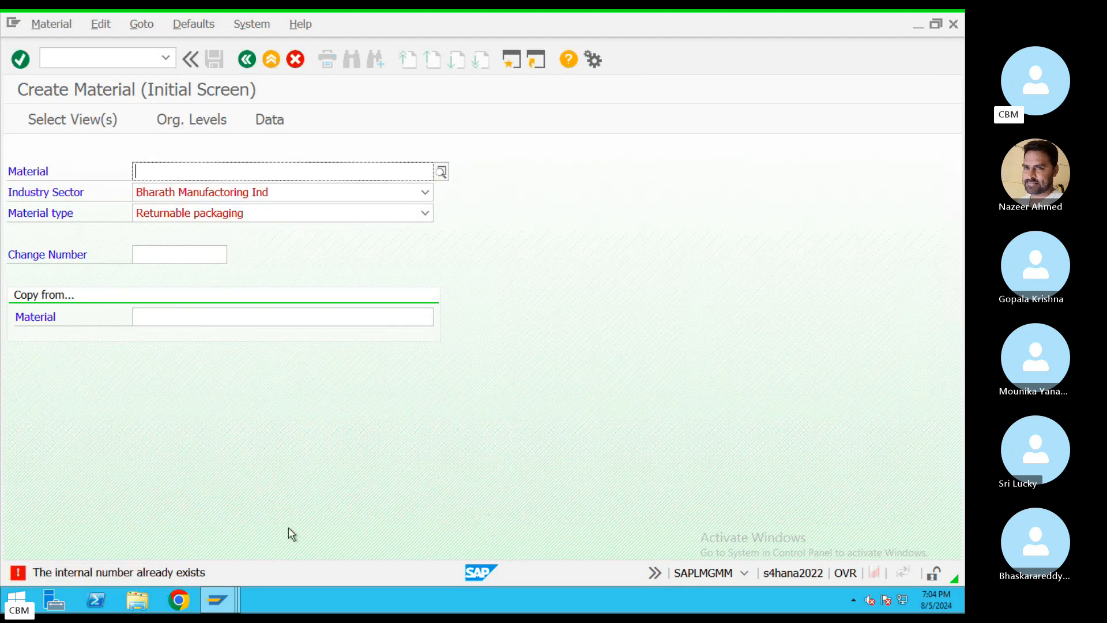
Start the material number range transaction MMNR in a new session and open the material master groups for changing
{"action": "left_click", "coordinate": [512, 59]}
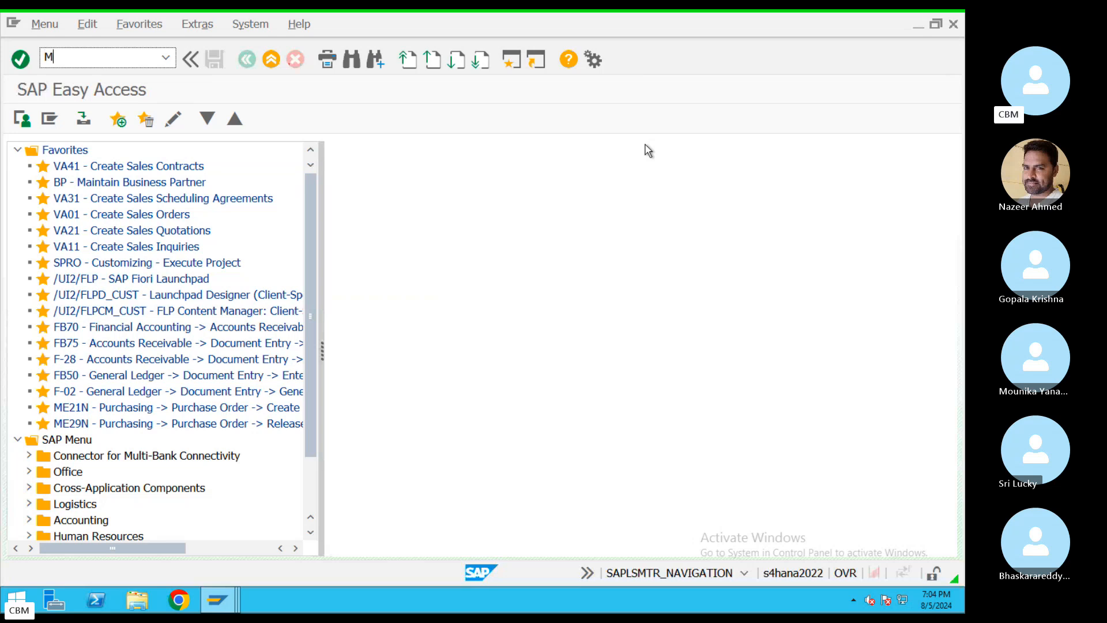
{"action": "type", "text": "MMNR"}
{"action": "key", "text": "Return"}
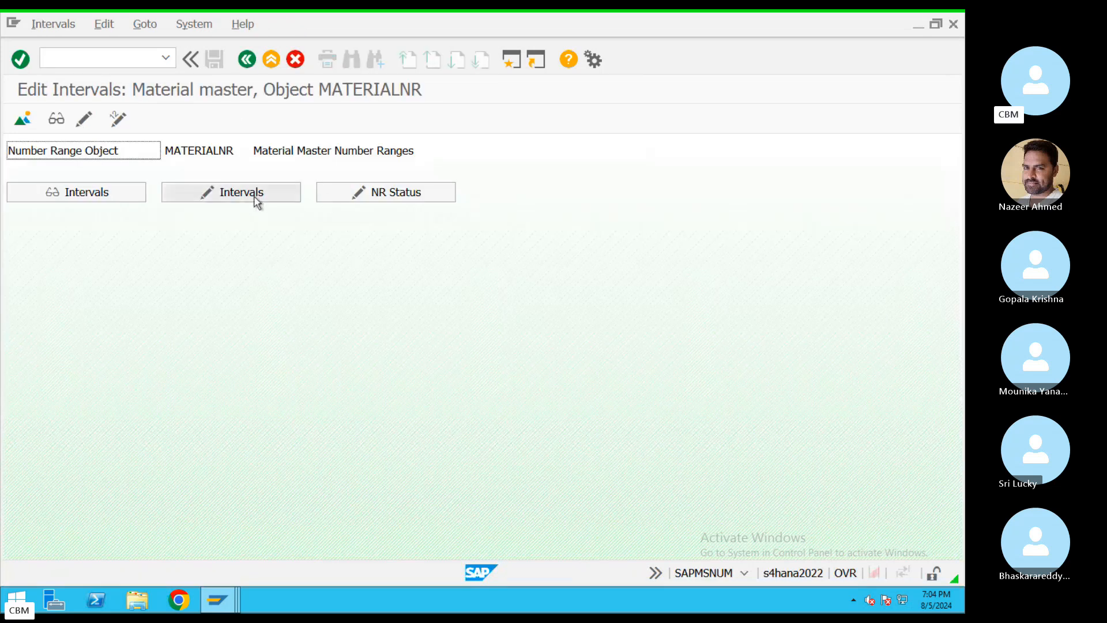
{"action": "left_click", "coordinate": [84, 118]}
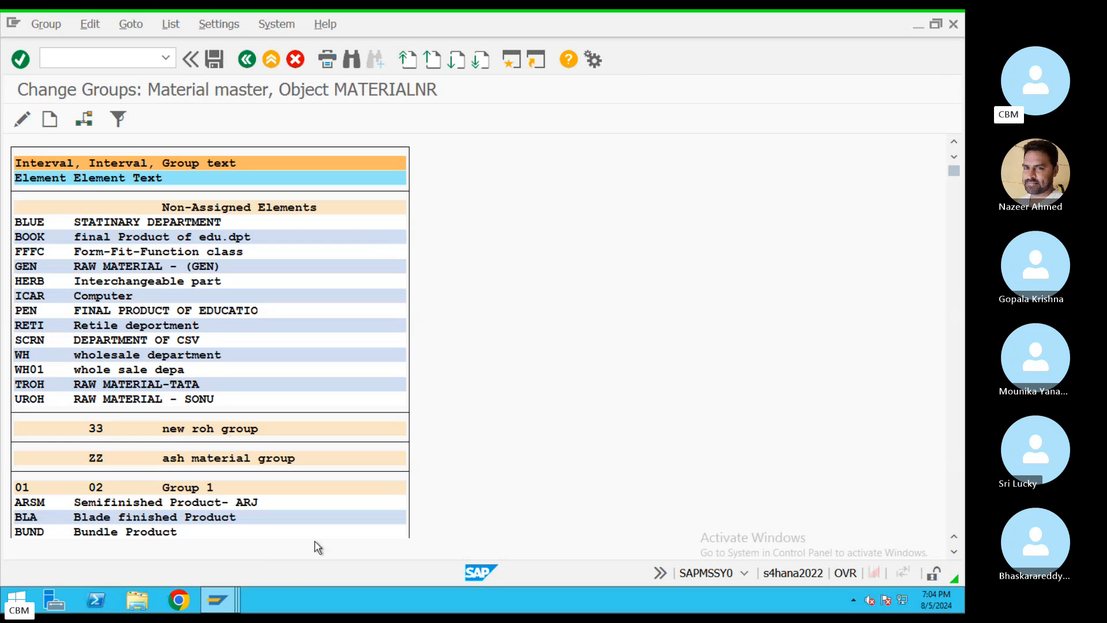
Copy the material type code LEIH from the notes document and find it in the SAP material master group overview
{"action": "key", "text": "ctrl+Left"}
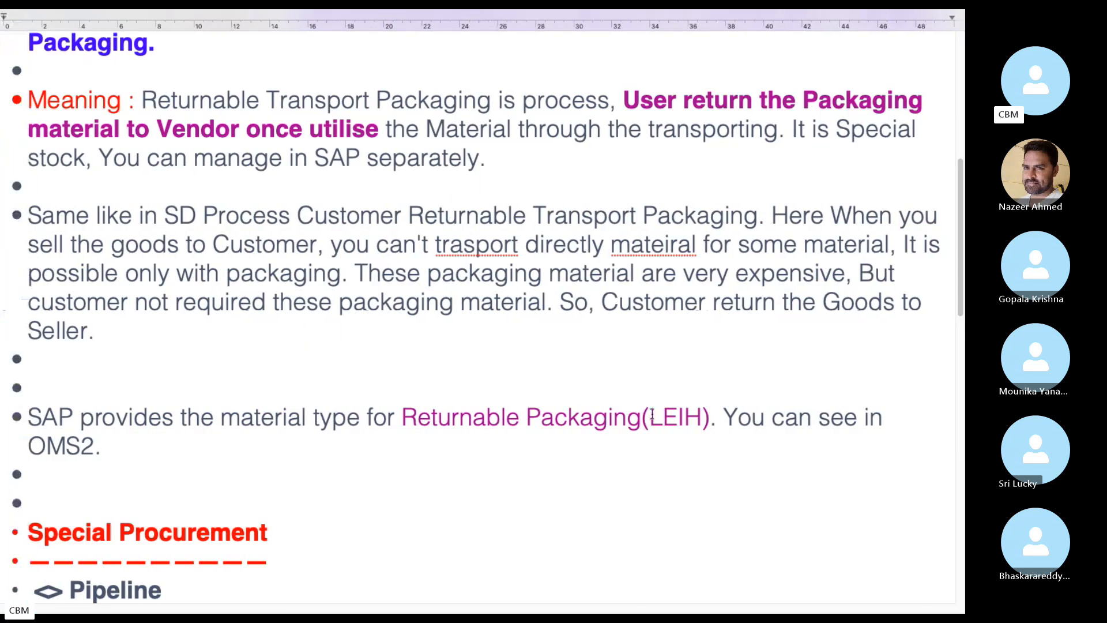
{"action": "double_click", "coordinate": [673, 424]}
{"action": "key", "text": "ctrl+c"}
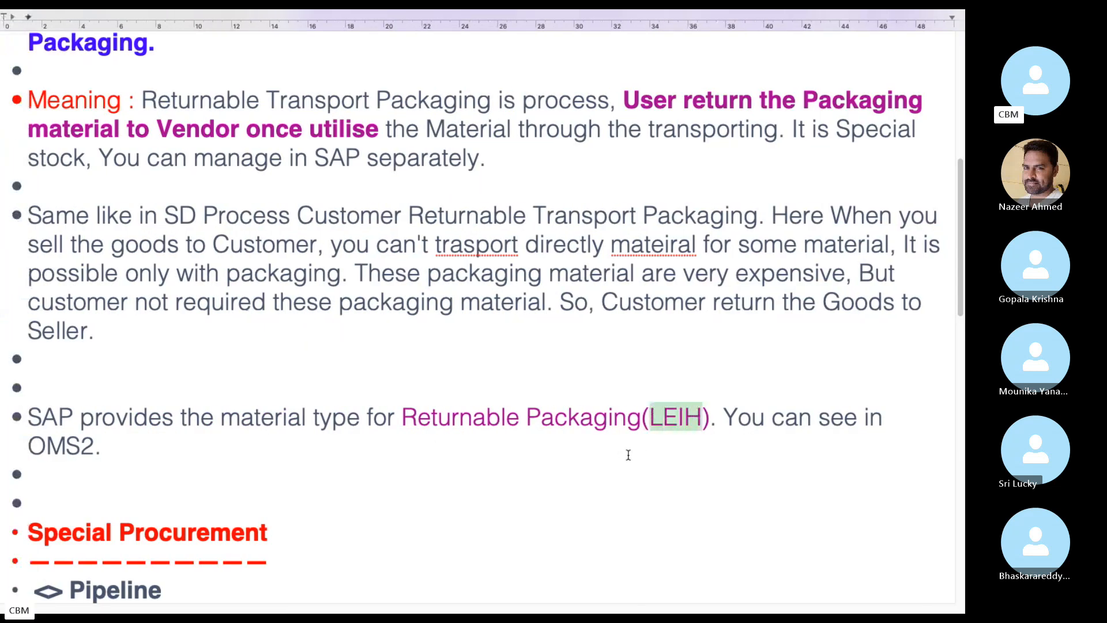
{"action": "key", "text": "ctrl+Right"}
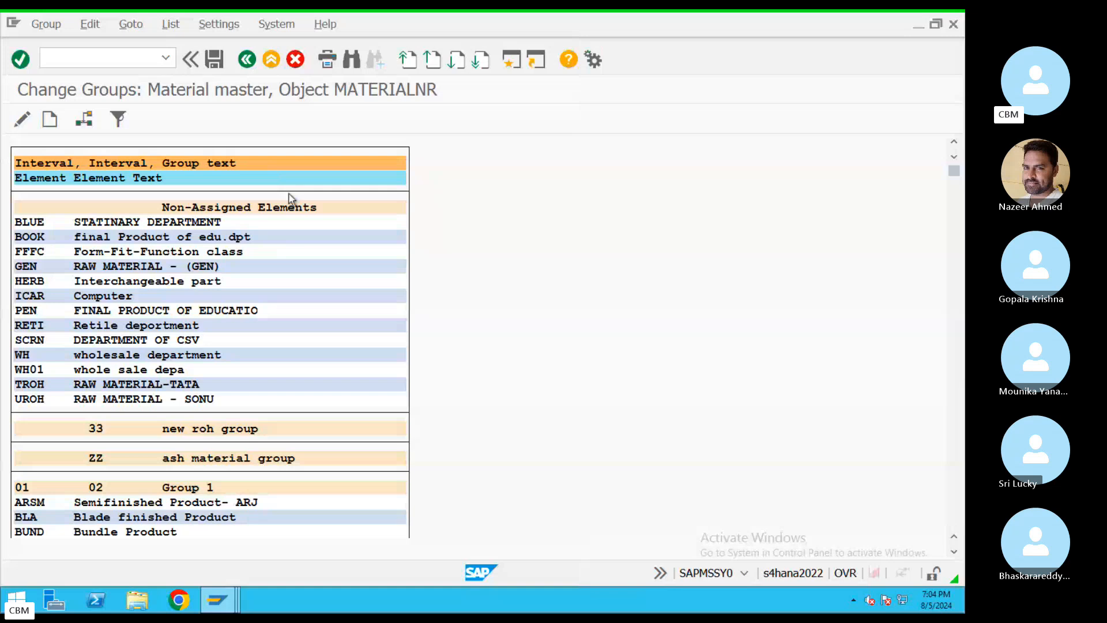
{"action": "key", "text": "ctrl+f"}
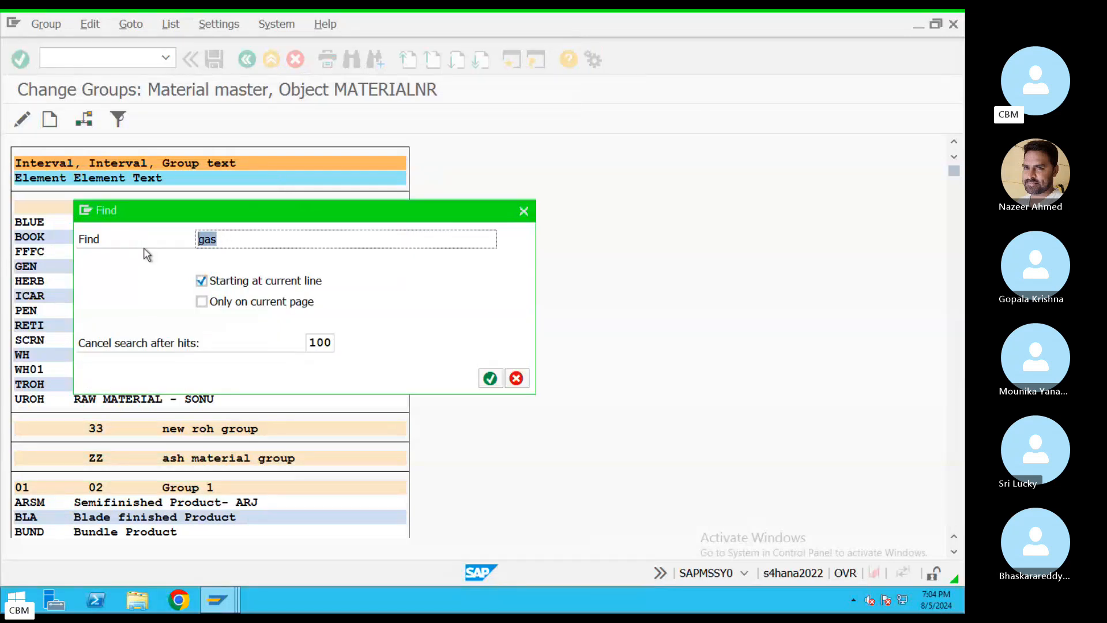
{"action": "key", "text": "ctrl+v"}
{"action": "left_click", "coordinate": [490, 378]}
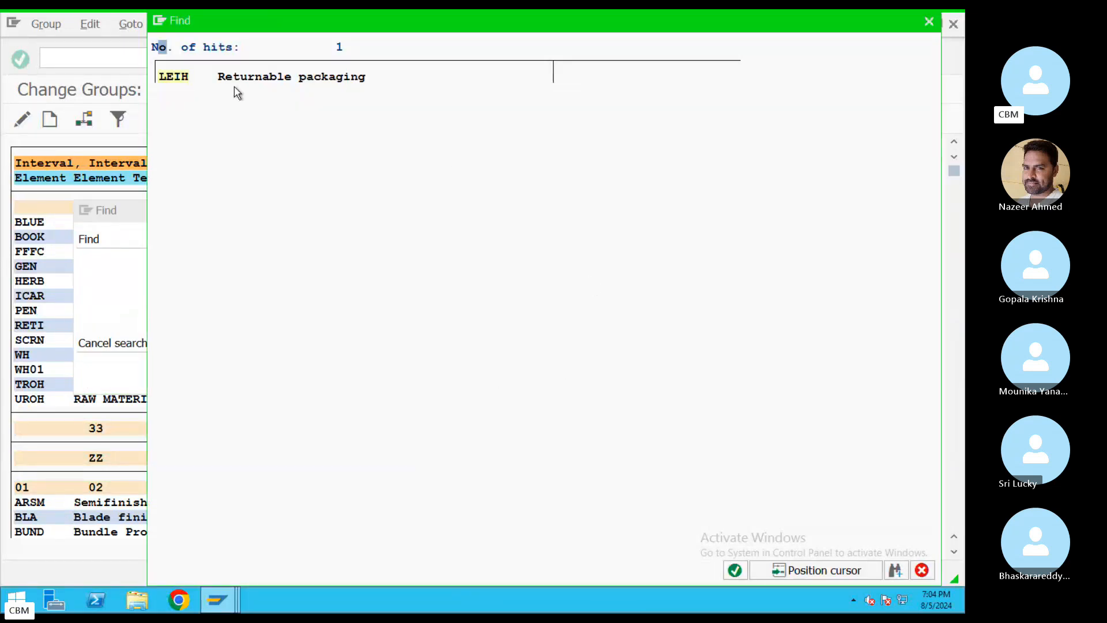
{"action": "left_click", "coordinate": [243, 77]}
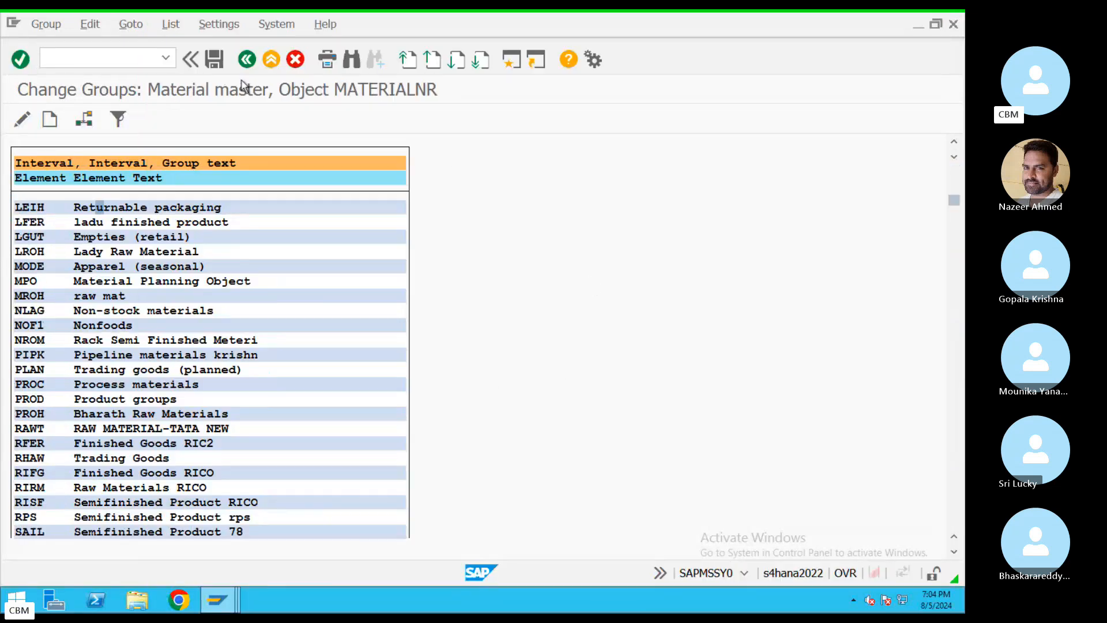
Assign the Returnable packaging element LEIH to the number range group mk 01 and save the change
{"action": "left_click", "coordinate": [32, 208]}
{"action": "left_click", "coordinate": [92, 123]}
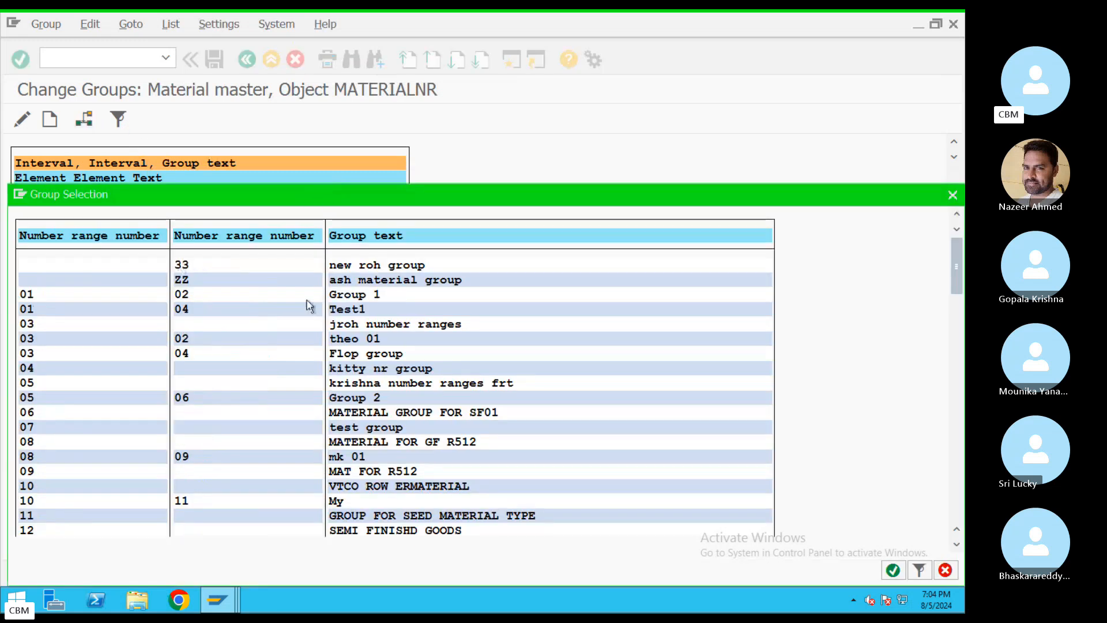
{"action": "double_click", "coordinate": [341, 461]}
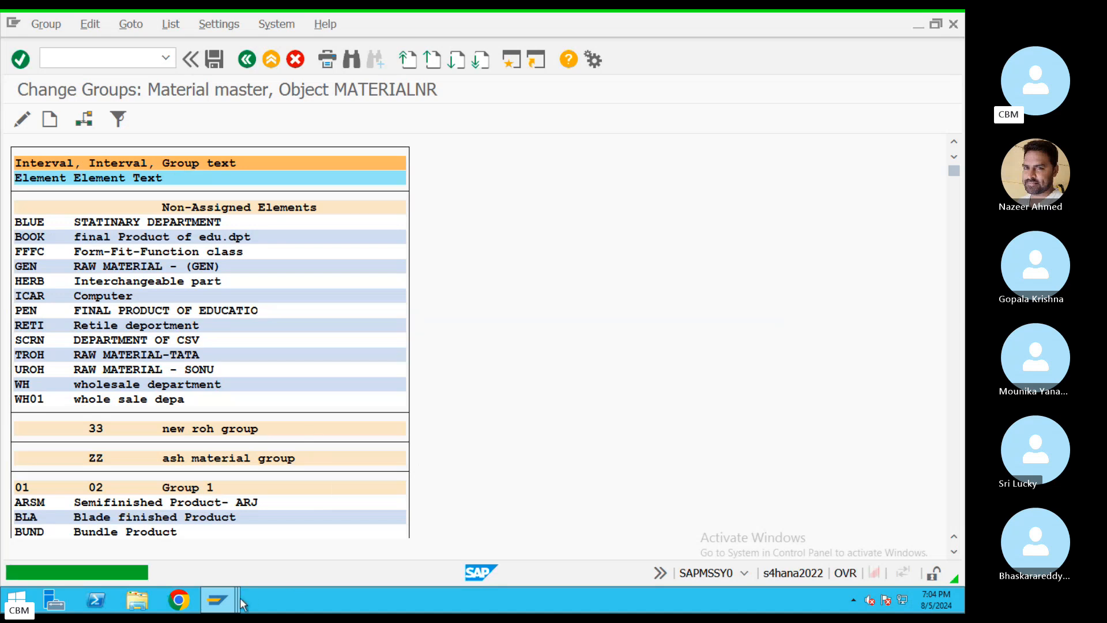
Return to the Create Material session, try to continue with Returnable packaging without a material number, and dismiss the messages
{"action": "mouse_move", "coordinate": [218, 600]}
{"action": "left_click", "coordinate": [329, 534]}
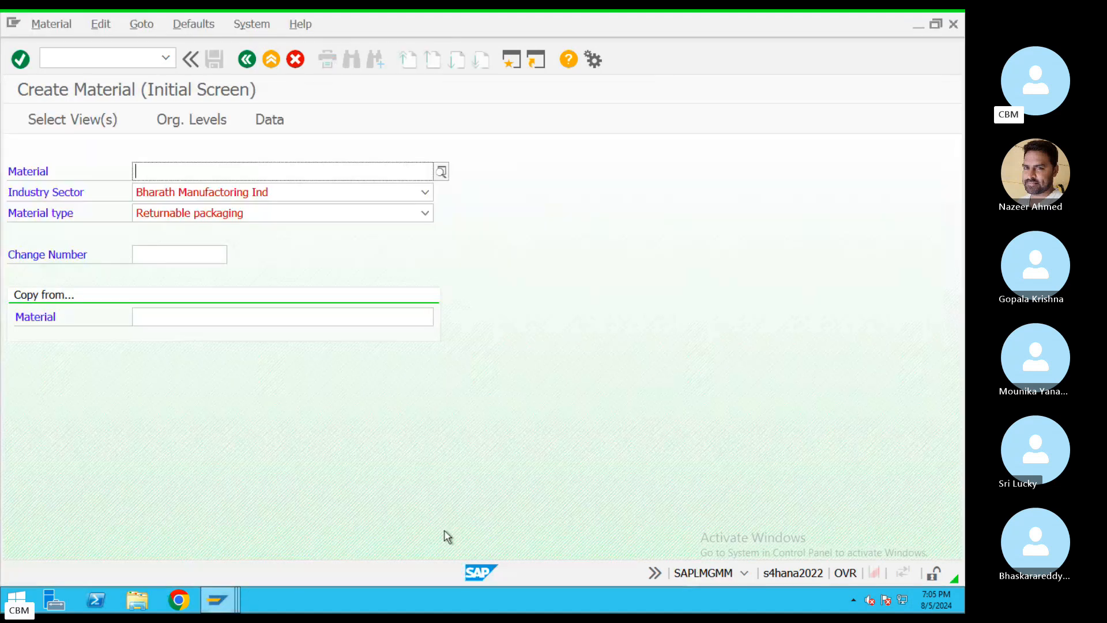
{"action": "key", "text": "Return"}
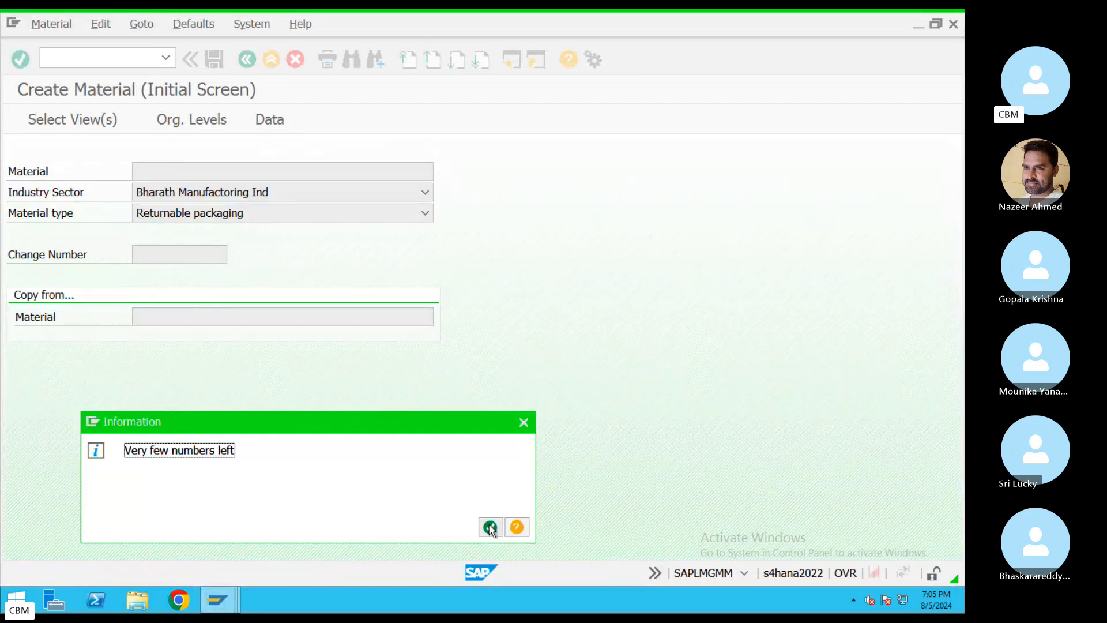
{"action": "left_click_drag", "start_coordinate": [222, 415], "coordinate": [271, 354]}
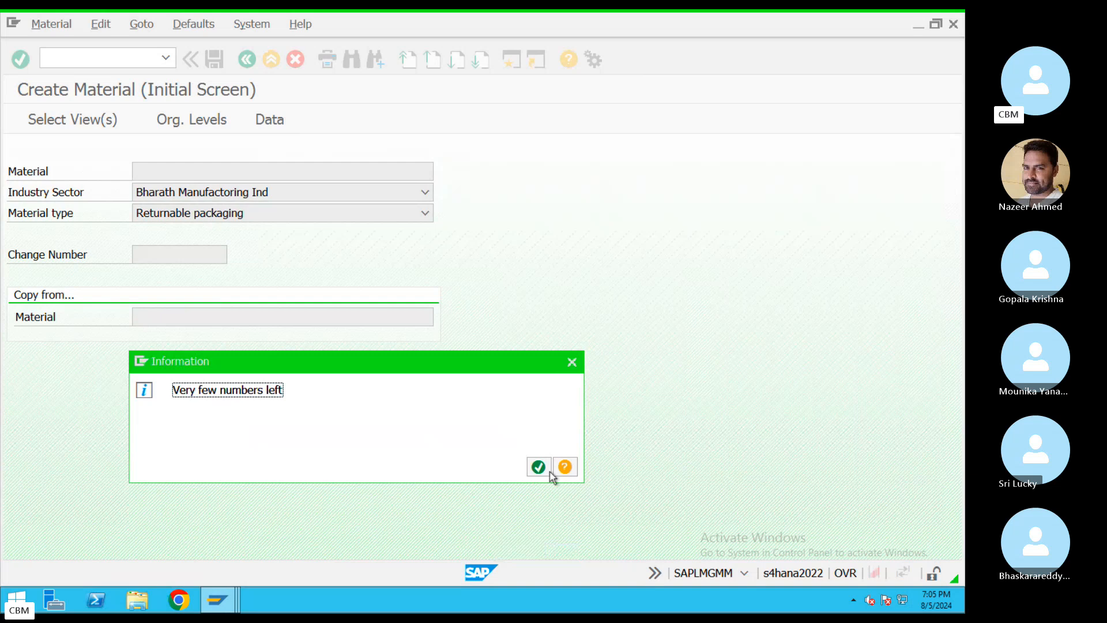
{"action": "left_click", "coordinate": [572, 363]}
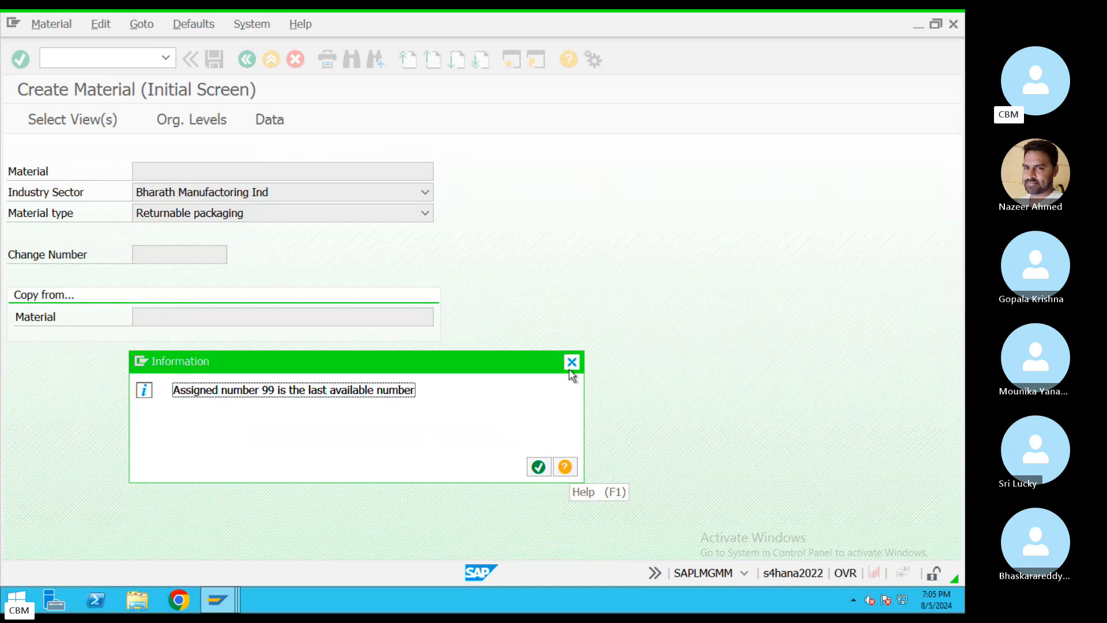
{"action": "left_click", "coordinate": [538, 466]}
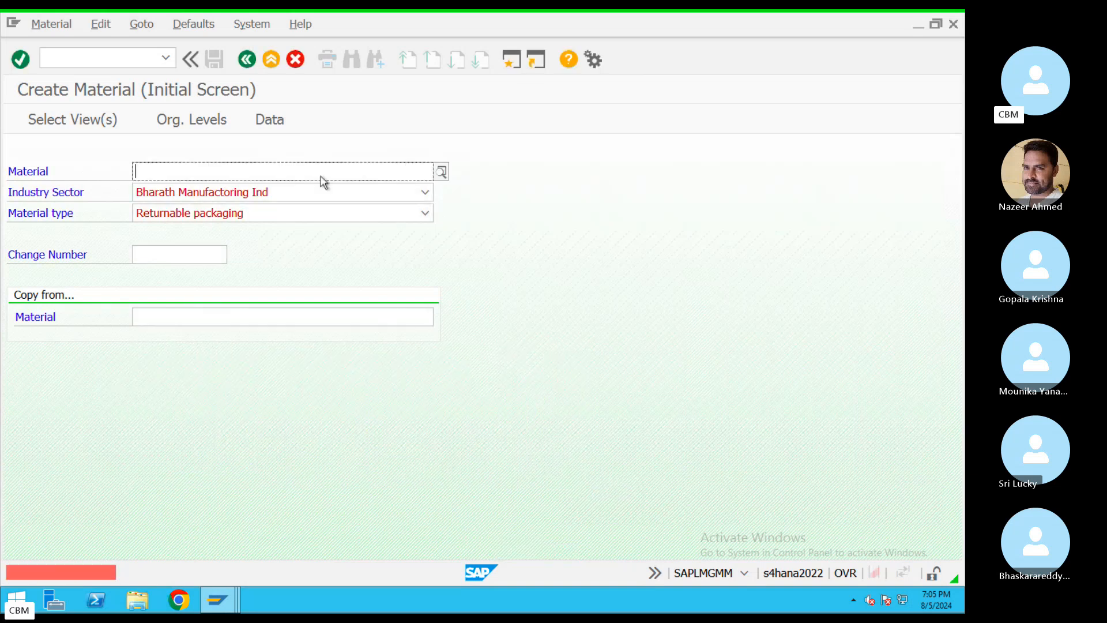
Restart the Create Material transaction MM01 and continue with Returnable packaging without entering a material number
{"action": "left_click", "coordinate": [269, 59]}
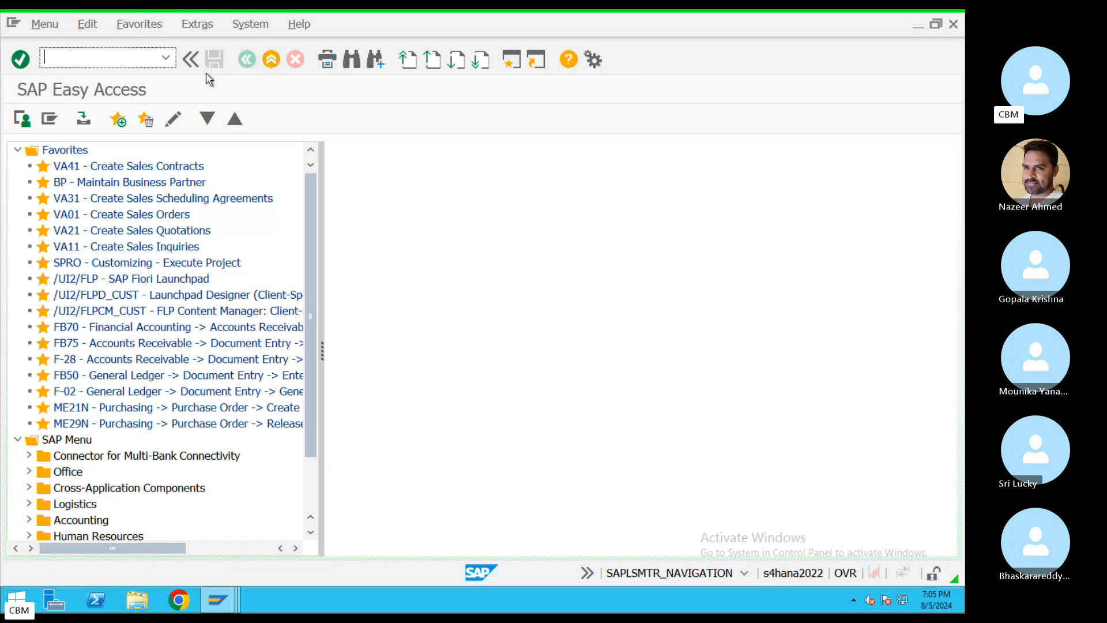
{"action": "left_click", "coordinate": [150, 67]}
{"action": "type", "text": "MM01"}
{"action": "key", "text": "Return"}
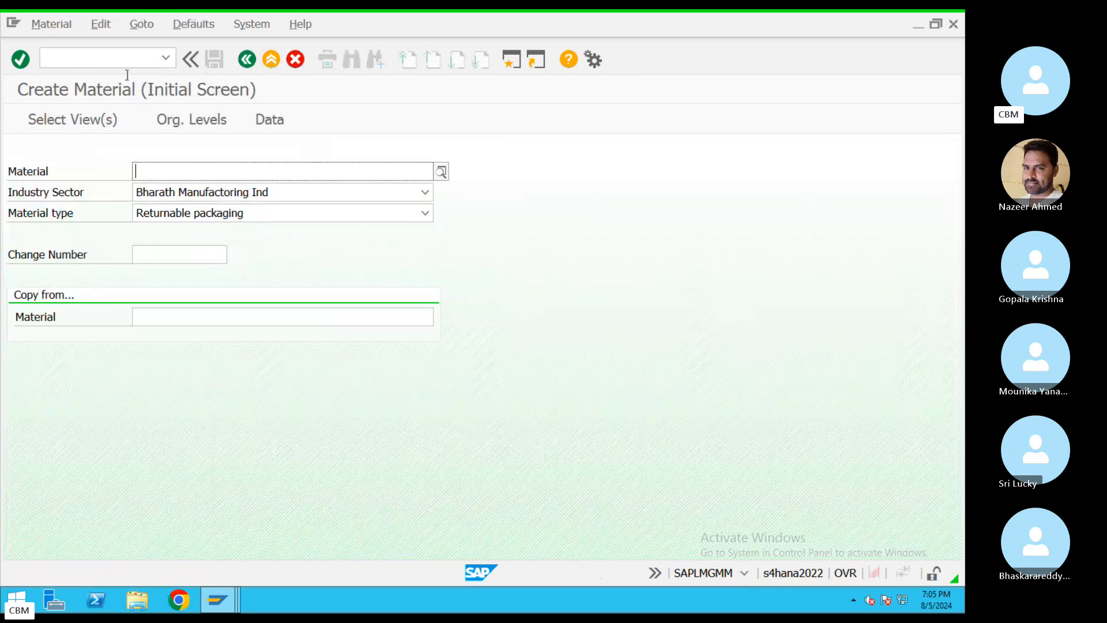
{"action": "key", "text": "Return"}
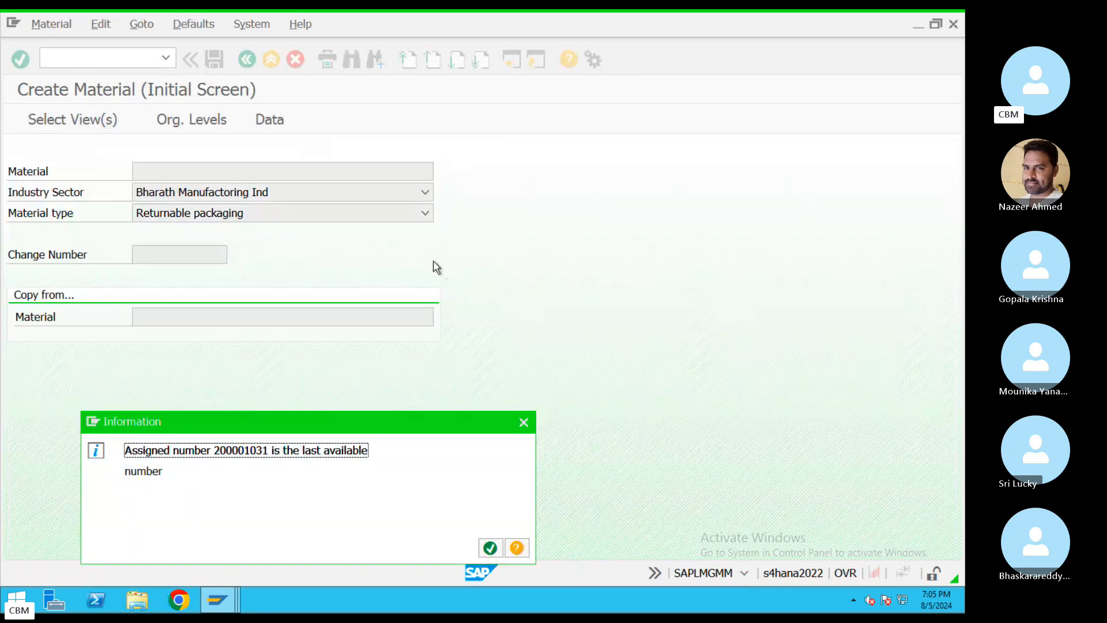
Switch to the material master groups session and find the LEIH element in the group overview again
{"action": "mouse_move", "coordinate": [215, 592]}
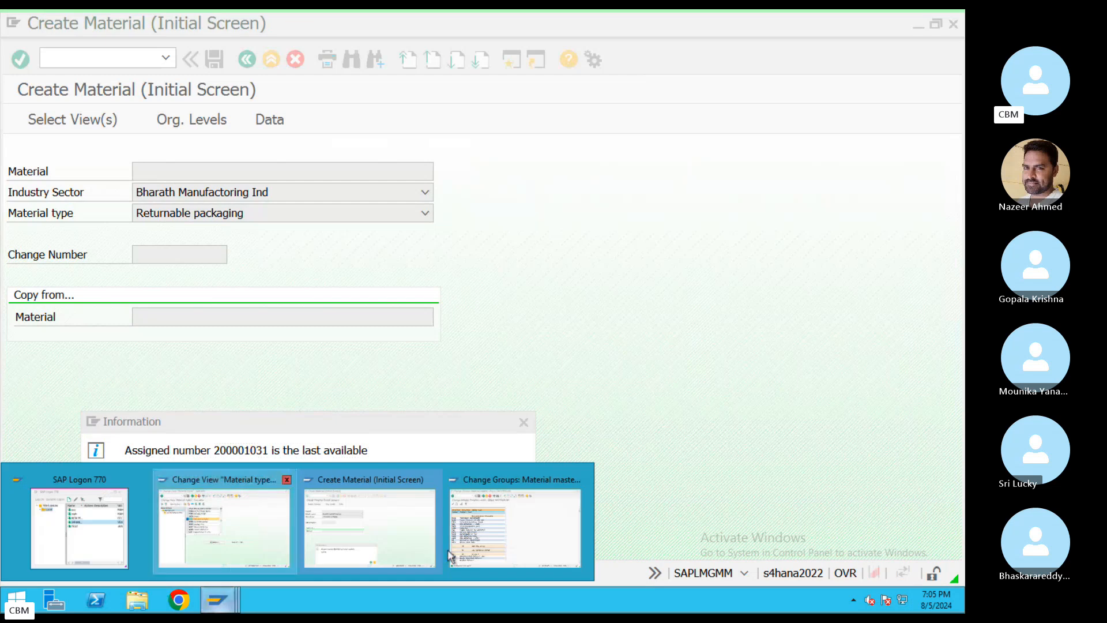
{"action": "left_click", "coordinate": [515, 522]}
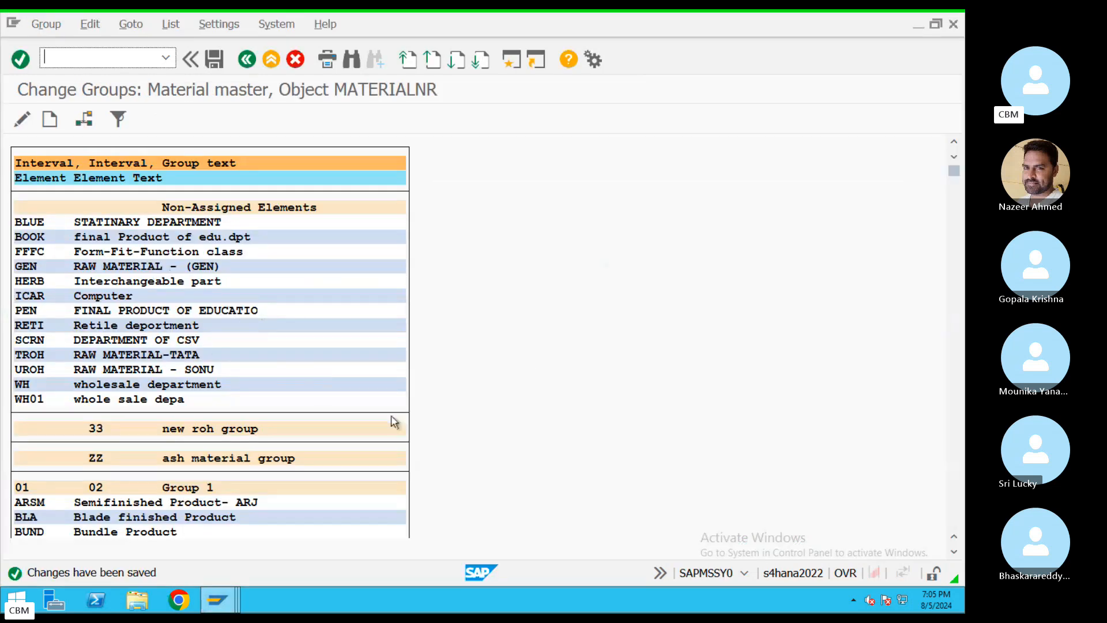
{"action": "key", "text": "ctrl+f"}
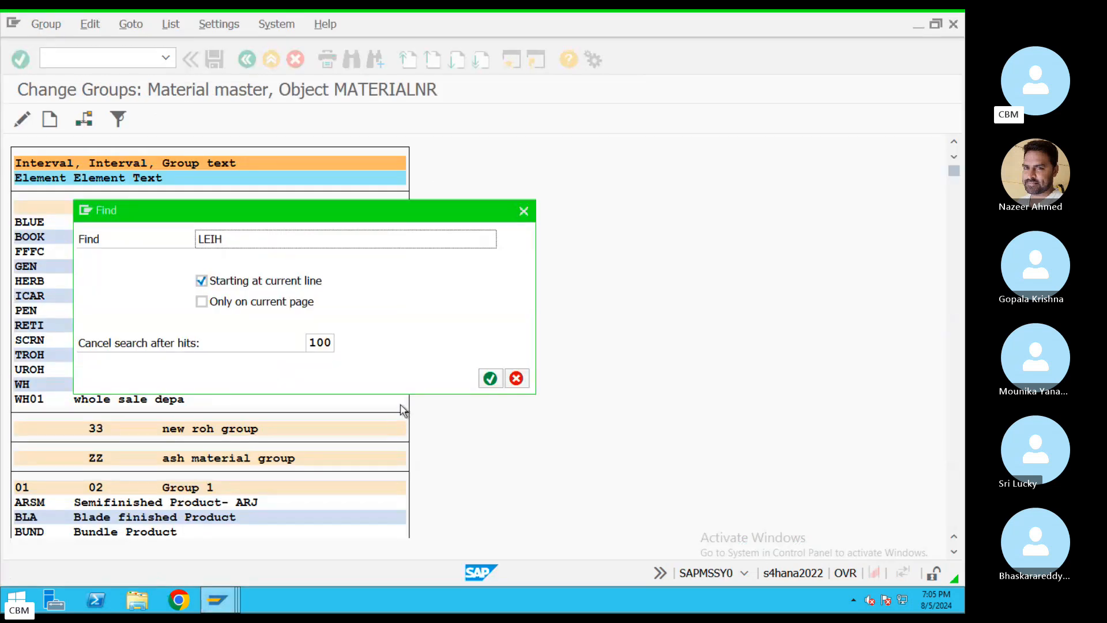
{"action": "key", "text": "Return"}
{"action": "double_click", "coordinate": [177, 81]}
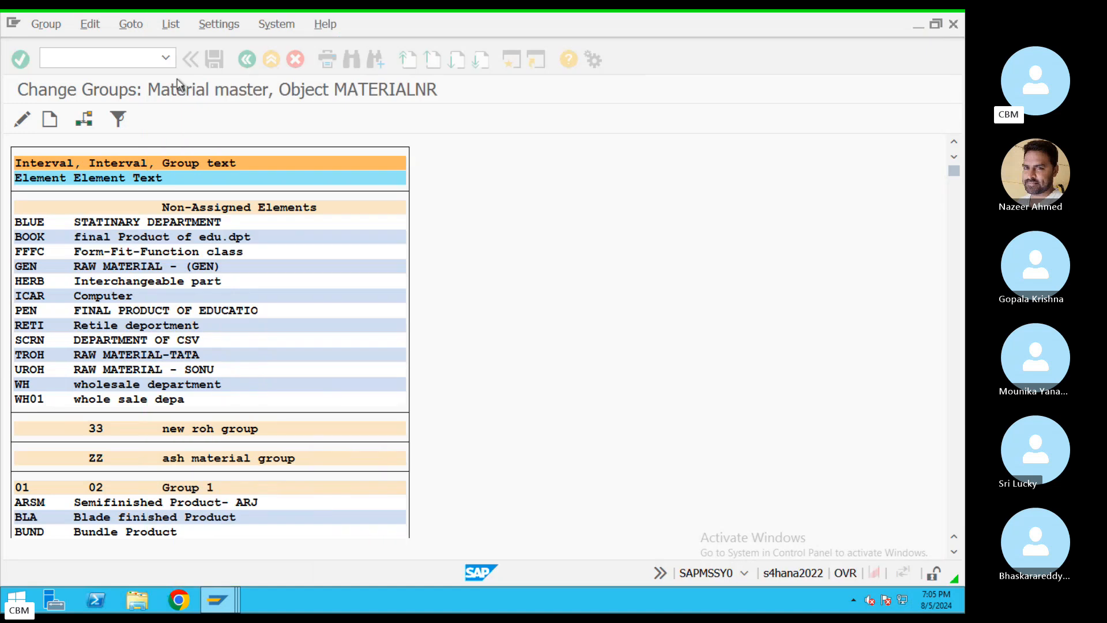
Assign LEIH to the group named New group with number ranges 14 and 16, and save the change
{"action": "left_click", "coordinate": [84, 119]}
{"action": "scroll", "coordinate": [225, 368], "scroll_direction": "down", "scroll_amount": 3}
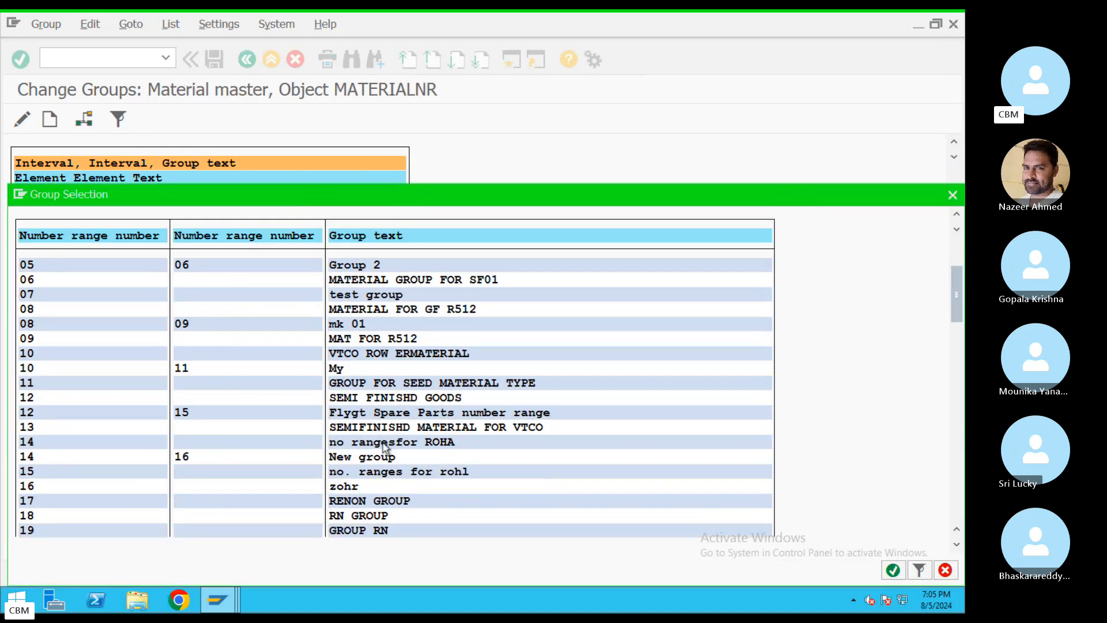
{"action": "scroll", "coordinate": [369, 461], "scroll_direction": "down", "scroll_amount": 1}
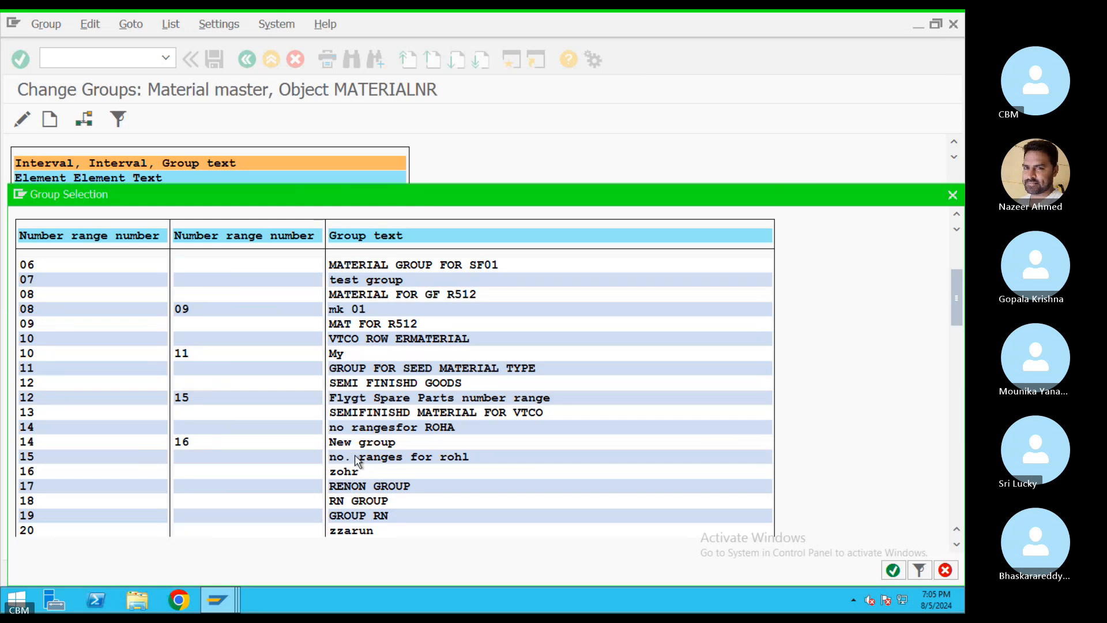
{"action": "scroll", "coordinate": [354, 462], "scroll_direction": "down", "scroll_amount": 5}
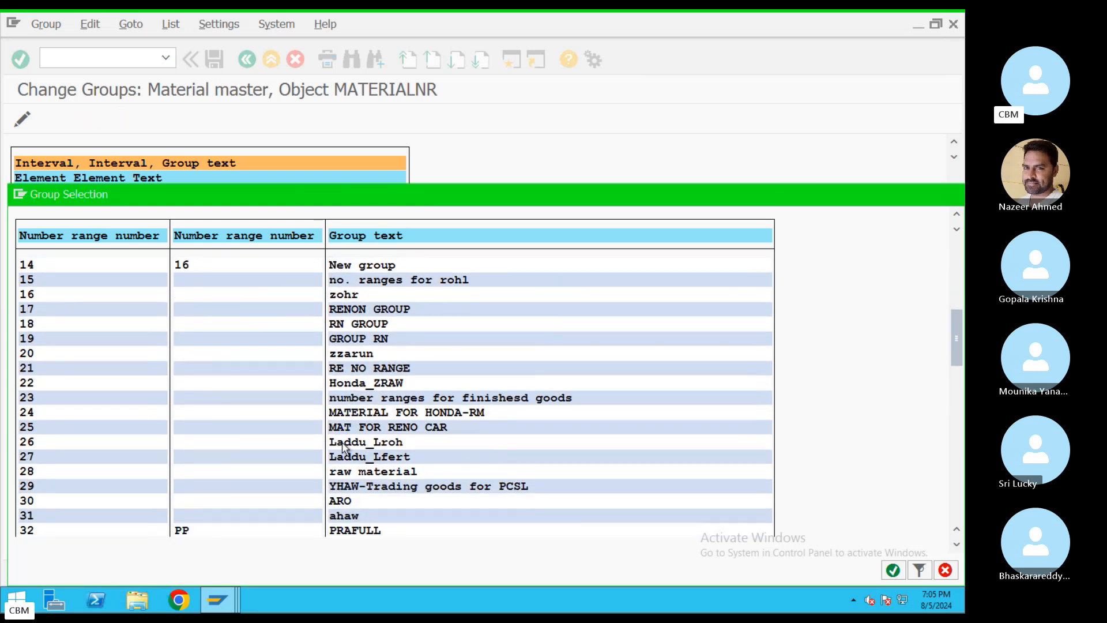
{"action": "scroll", "coordinate": [366, 462], "scroll_direction": "down", "scroll_amount": 2}
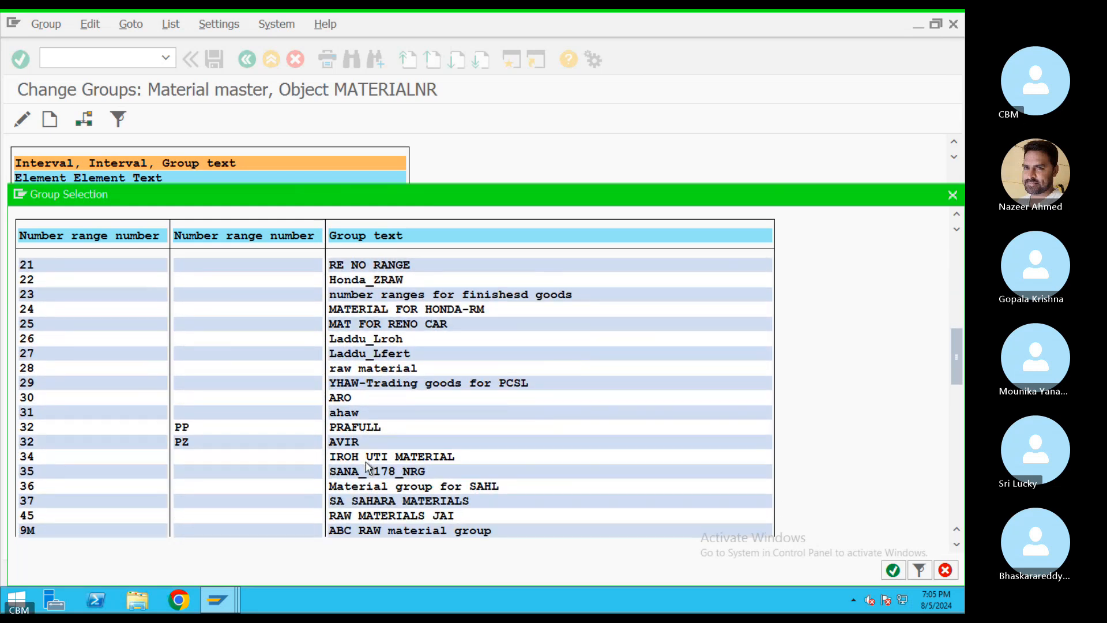
{"action": "scroll", "coordinate": [366, 464], "scroll_direction": "down", "scroll_amount": 5}
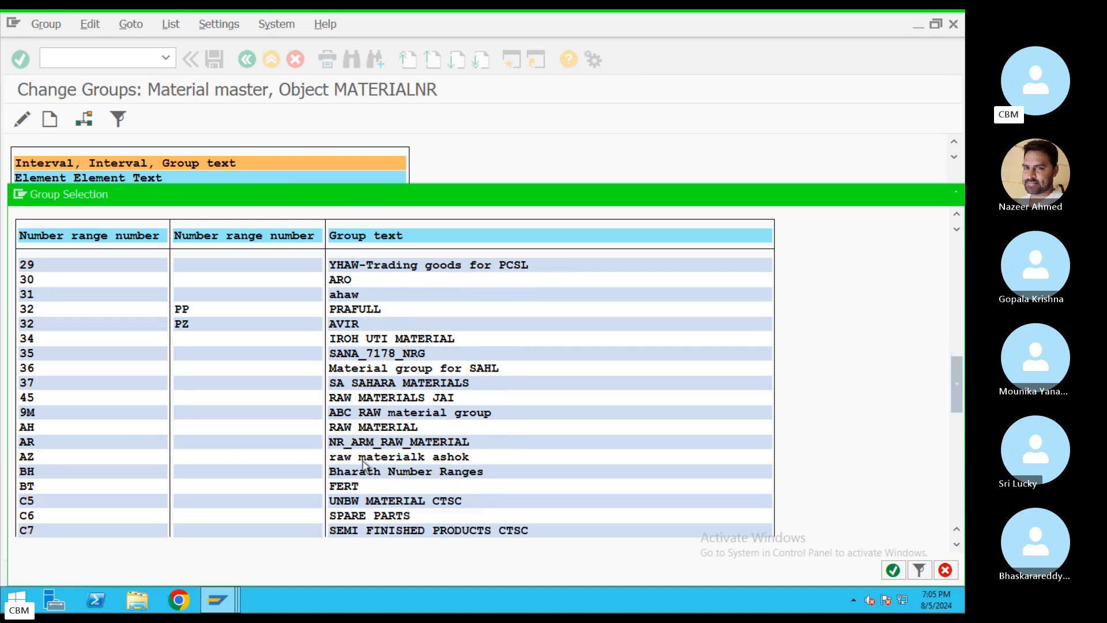
{"action": "scroll", "coordinate": [364, 465], "scroll_direction": "down", "scroll_amount": 9}
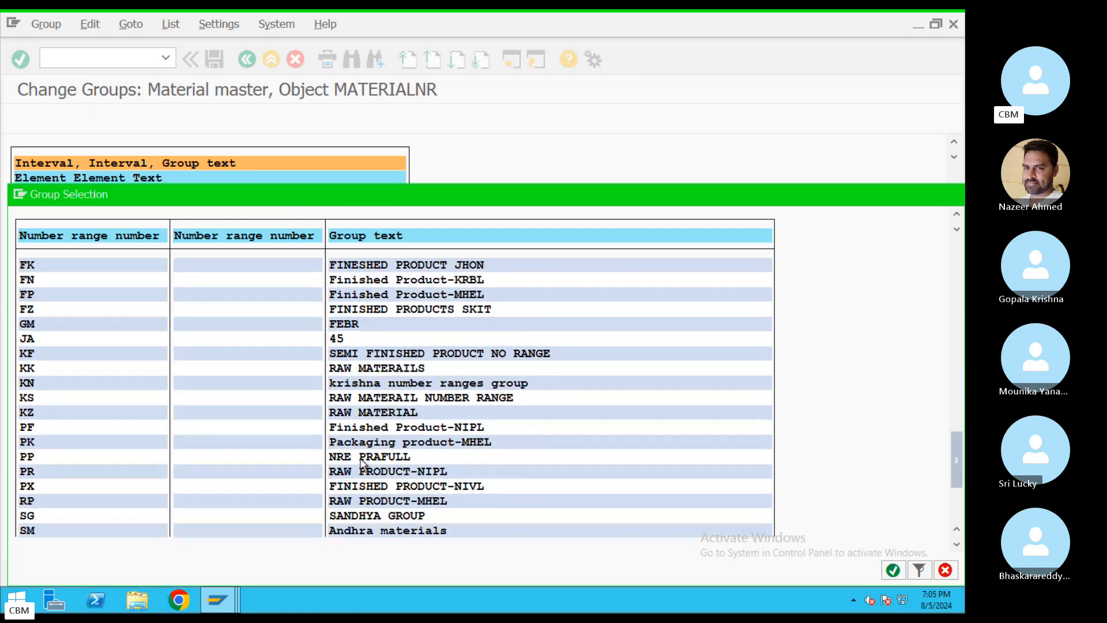
{"action": "scroll", "coordinate": [360, 461], "scroll_direction": "down", "scroll_amount": 2}
{"action": "scroll", "coordinate": [323, 444], "scroll_direction": "up", "scroll_amount": 6}
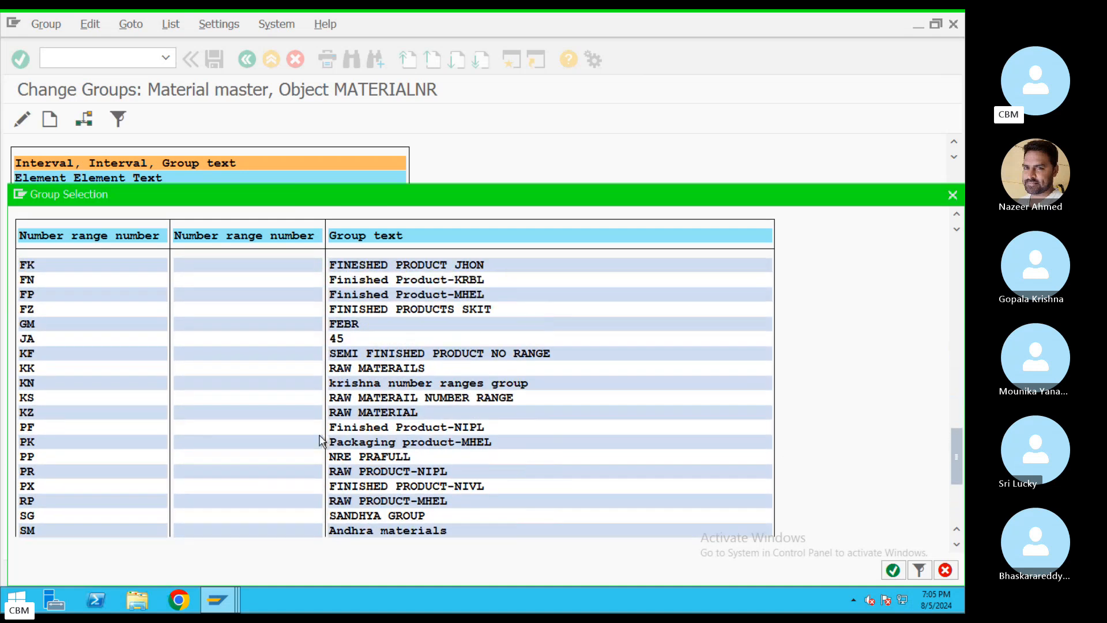
{"action": "scroll", "coordinate": [317, 434], "scroll_direction": "up", "scroll_amount": 6}
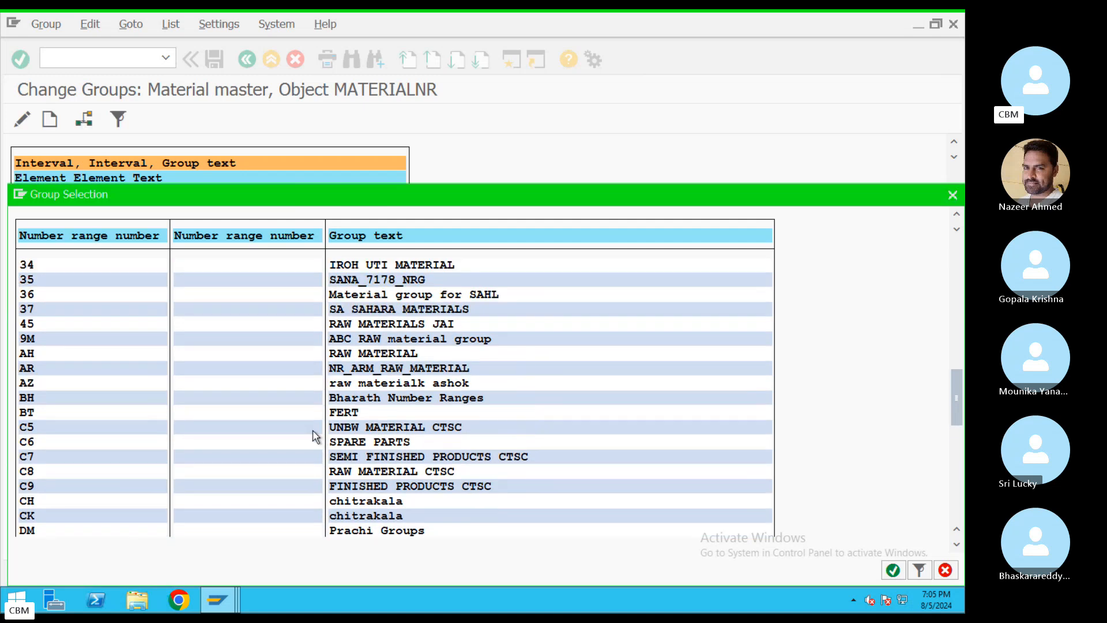
{"action": "scroll", "coordinate": [308, 431], "scroll_direction": "up", "scroll_amount": 6}
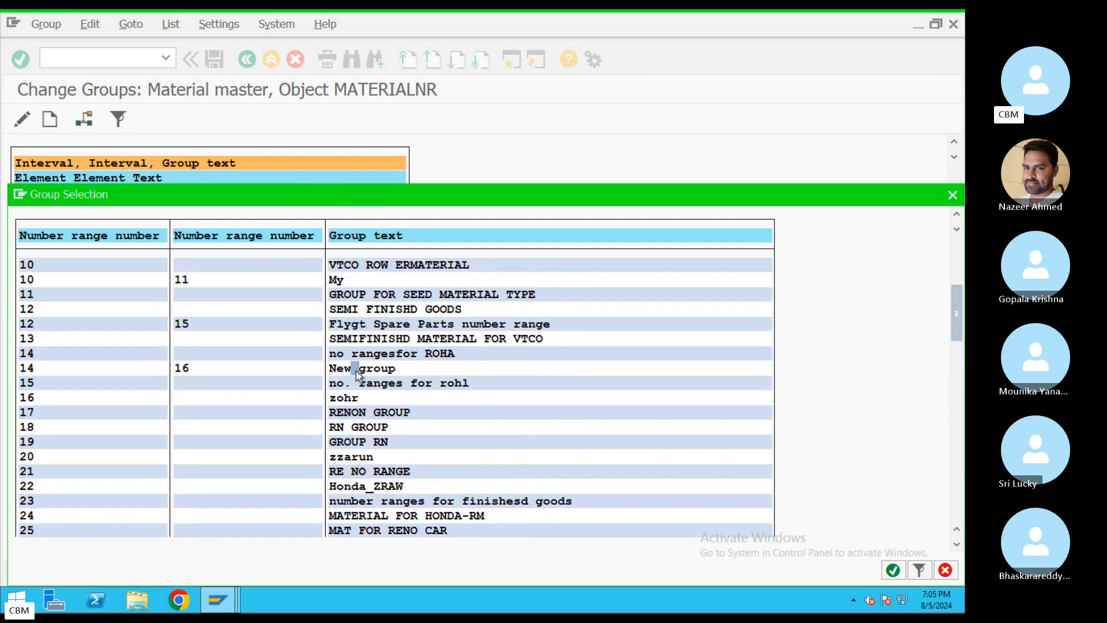
{"action": "double_click", "coordinate": [356, 371]}
{"action": "left_click", "coordinate": [216, 61]}
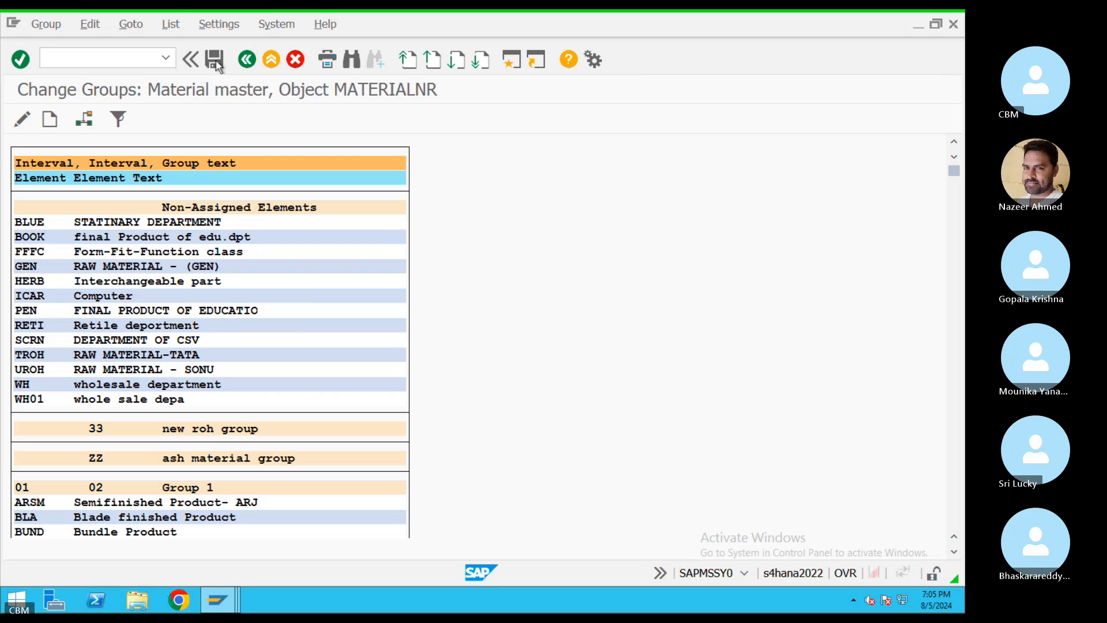
Go back to the Create Material session and acknowledge the number range message to reach the view selection
{"action": "mouse_move", "coordinate": [217, 599]}
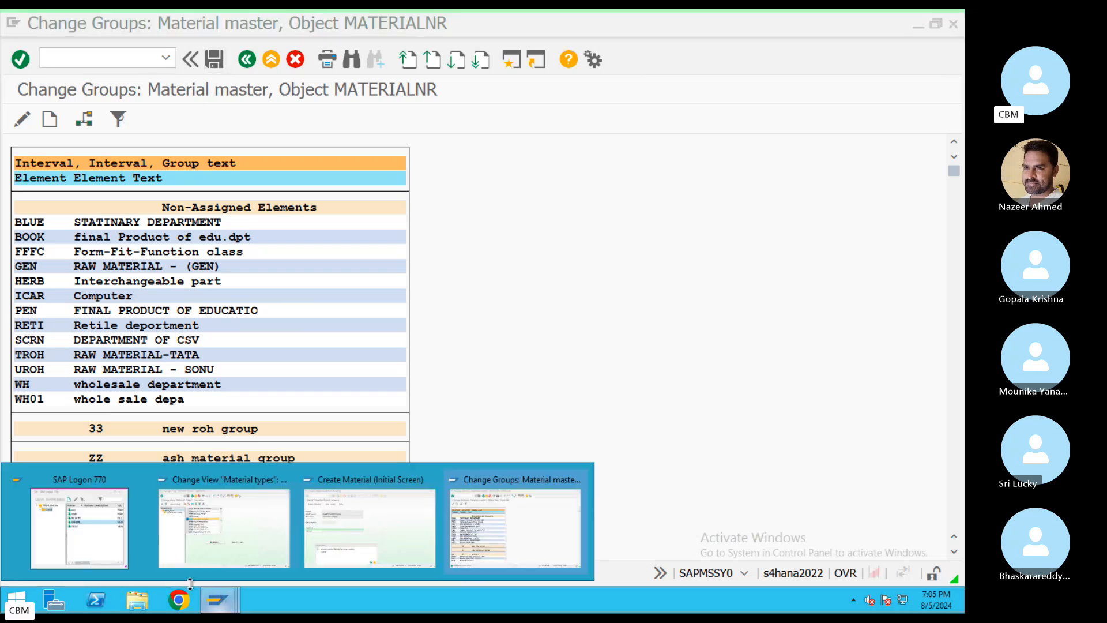
{"action": "left_click", "coordinate": [369, 528]}
{"action": "left_click", "coordinate": [502, 540]}
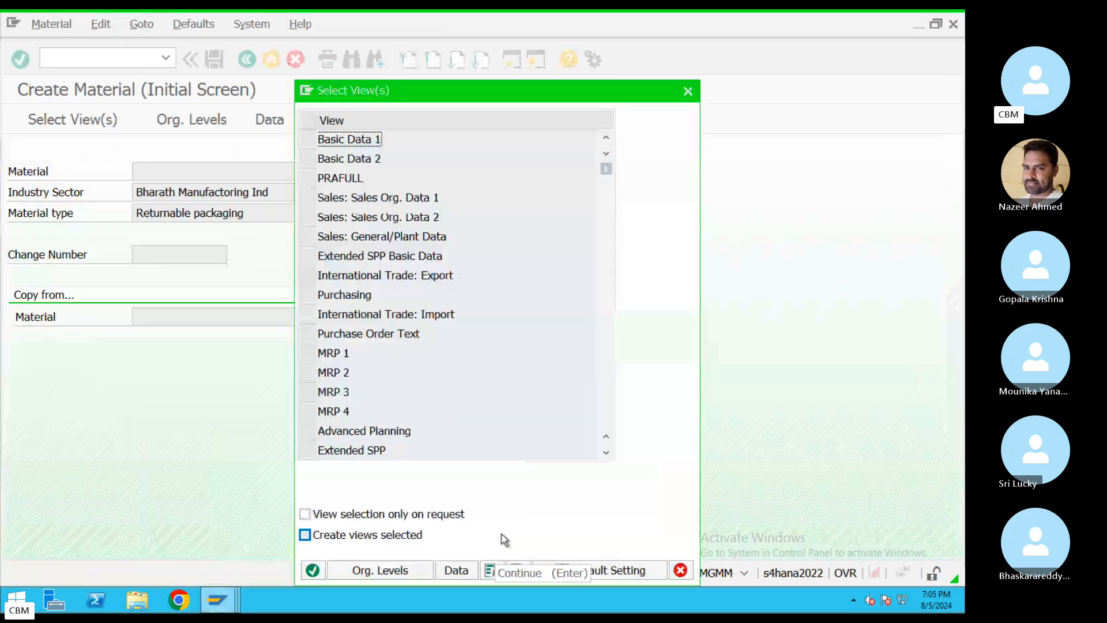
Select the views Basic Data 1, Sales Org. Data 1, Purchasing, MRP 1 and Accounting 1 for the material and continue
{"action": "left_click", "coordinate": [307, 139]}
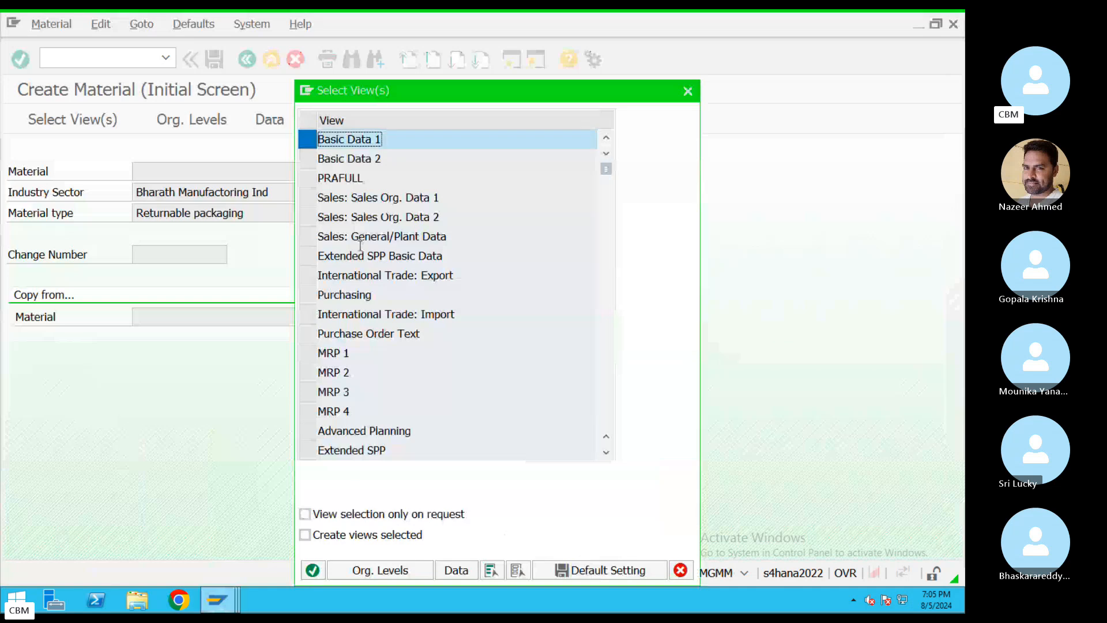
{"action": "left_click", "coordinate": [307, 198]}
{"action": "left_click", "coordinate": [307, 295]}
{"action": "left_click", "coordinate": [307, 353]}
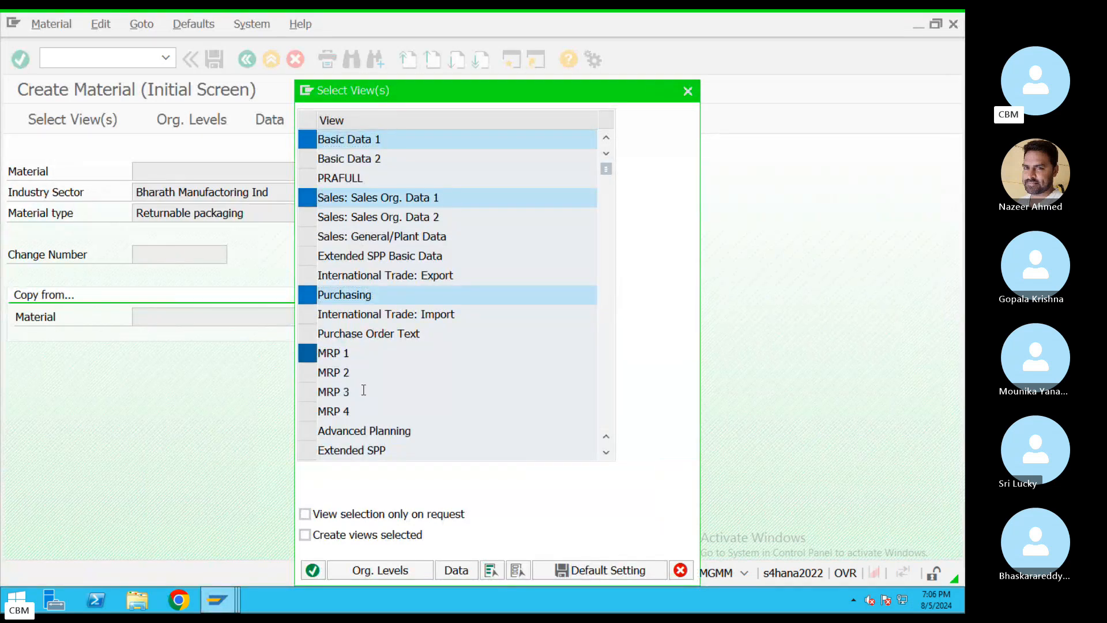
{"action": "scroll", "coordinate": [394, 380], "scroll_direction": "down", "scroll_amount": 3}
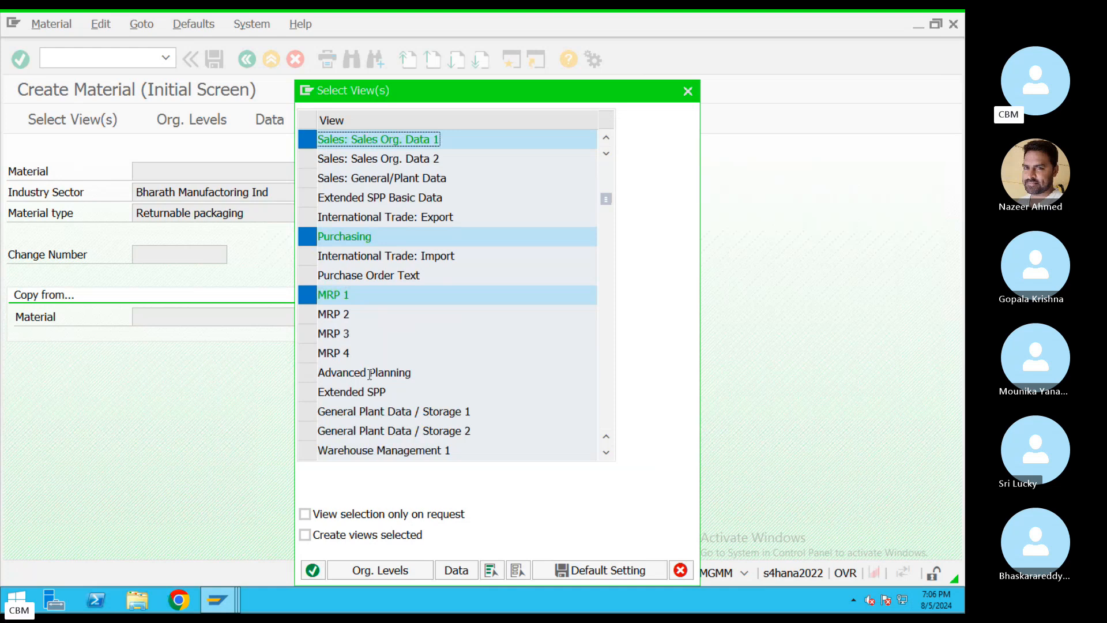
{"action": "left_click", "coordinate": [309, 373]}
{"action": "scroll", "coordinate": [435, 309], "scroll_direction": "up", "scroll_amount": 3}
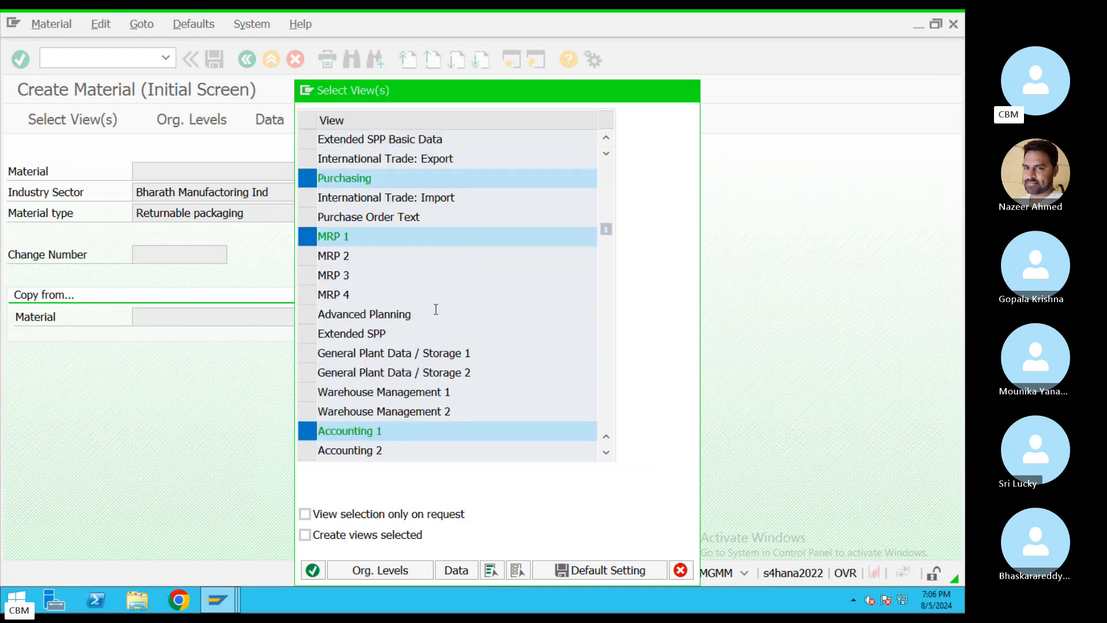
{"action": "left_click", "coordinate": [314, 571]}
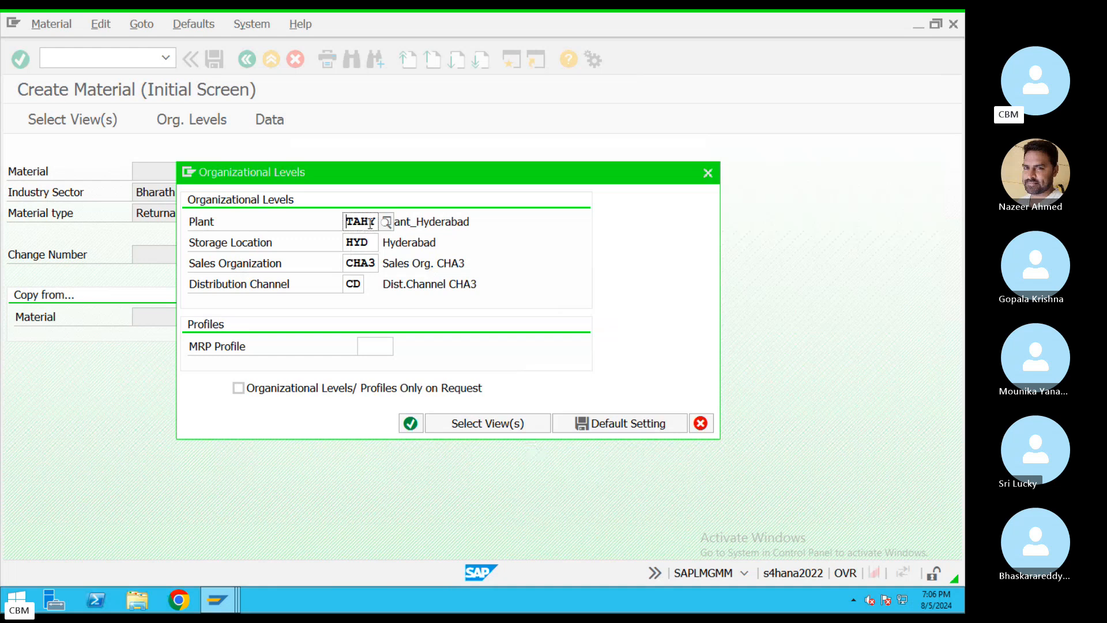
Set the organizational levels to plant CHY and storage location CHY, and continue to the basic data
{"action": "left_click_drag", "start_coordinate": [376, 221], "coordinate": [300, 221]}
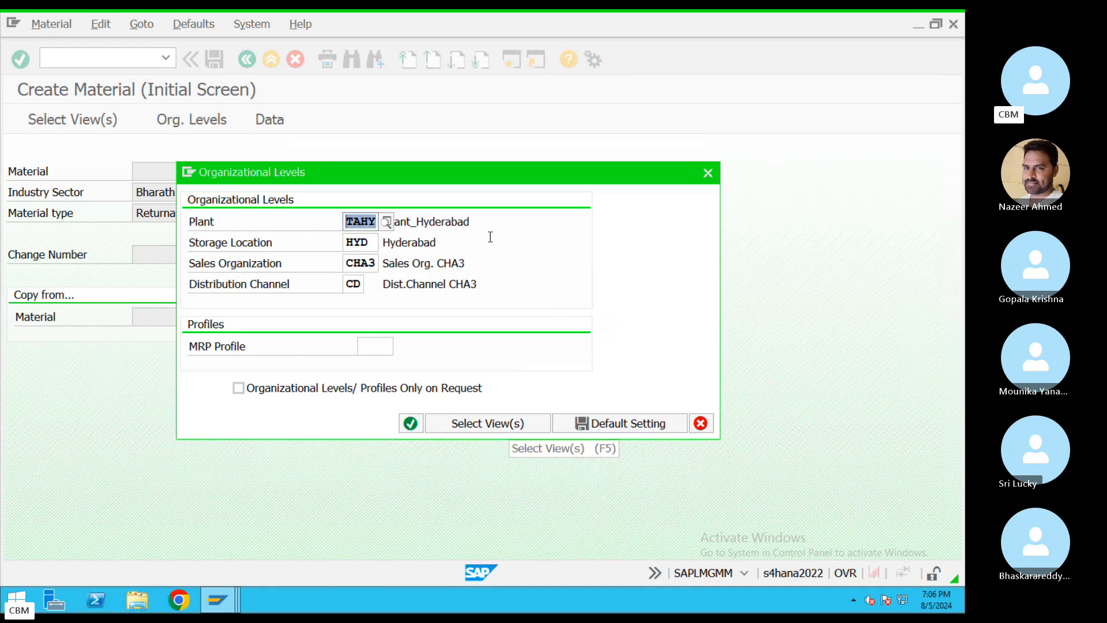
{"action": "type", "text": "CHY"}
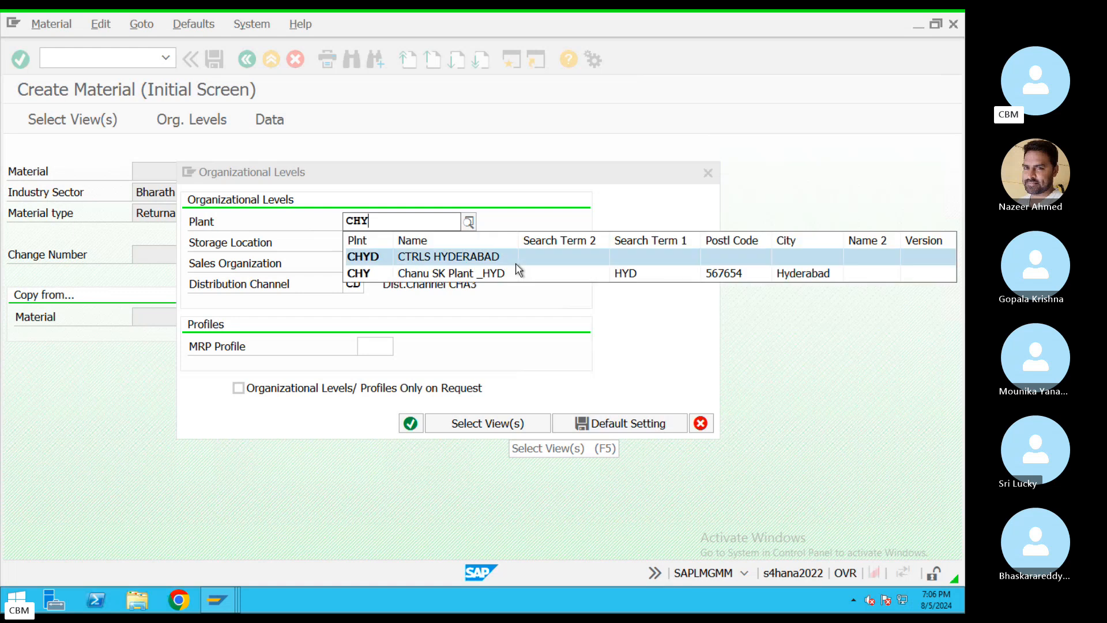
{"action": "key", "text": "Escape"}
{"action": "left_click_drag", "start_coordinate": [372, 238], "coordinate": [309, 237]}
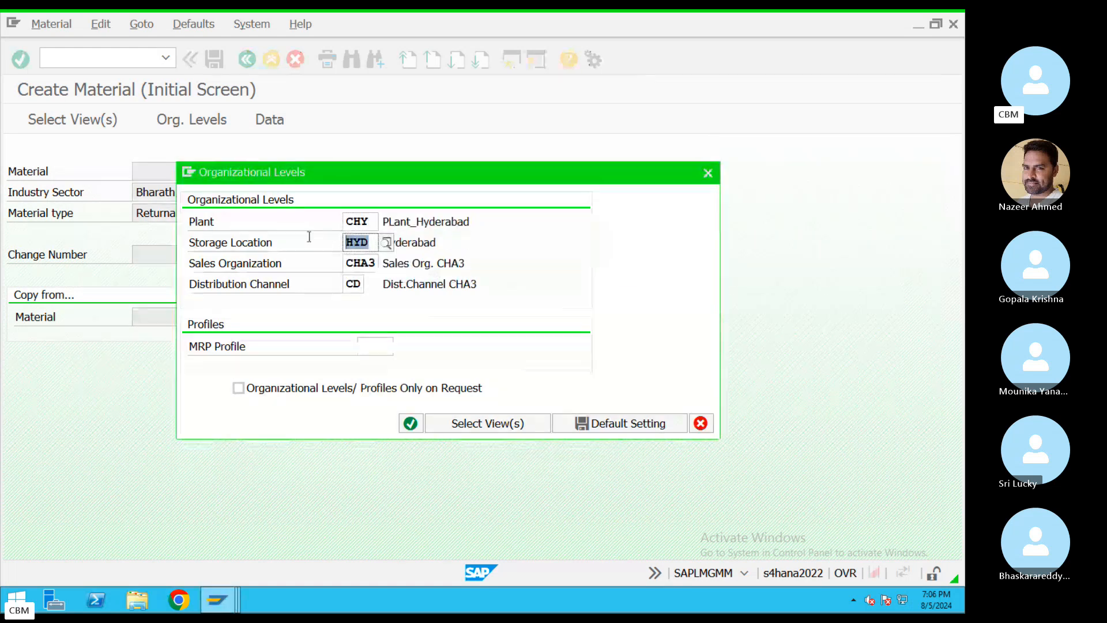
{"action": "type", "text": "C"}
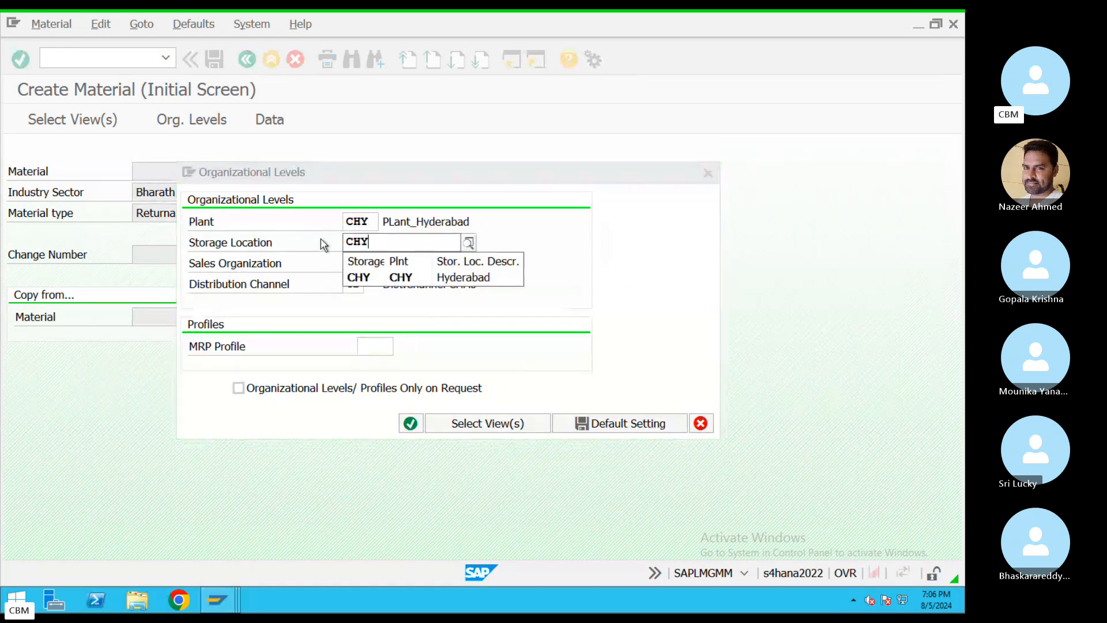
{"action": "left_click", "coordinate": [410, 423]}
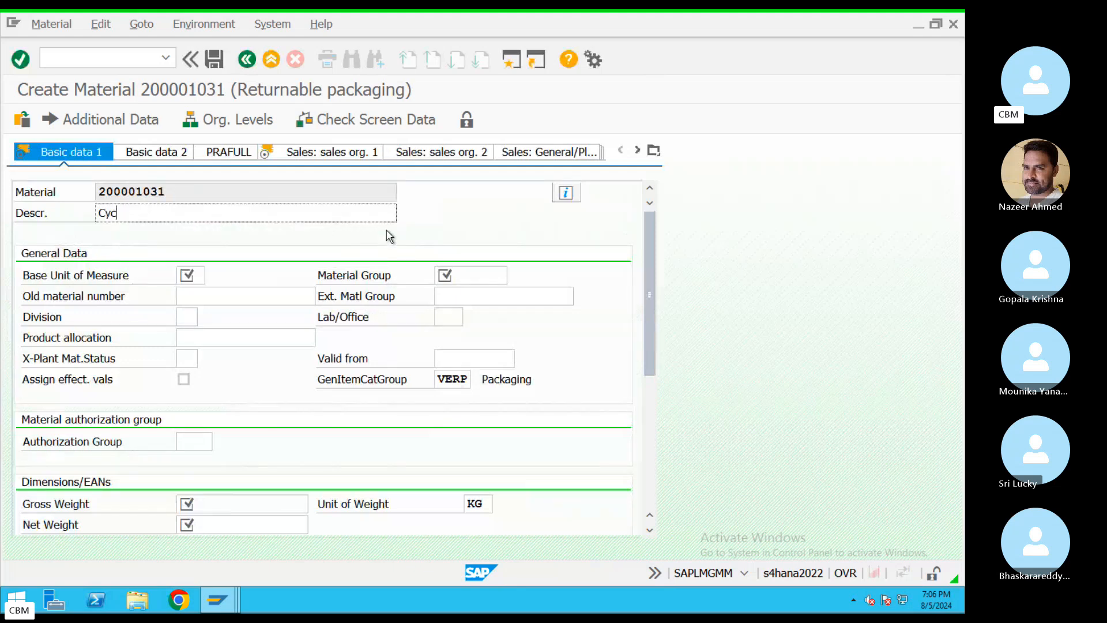
Describe the material as Cylinder, with base unit of measure EA and material group 1845
{"action": "type", "text": "Cylind"}
{"action": "type", "text": "eer"}
{"action": "key", "text": "BackSpace"}
{"action": "key", "text": "BackSpace"}
{"action": "type", "text": "r"}
{"action": "key", "text": "Tab"}
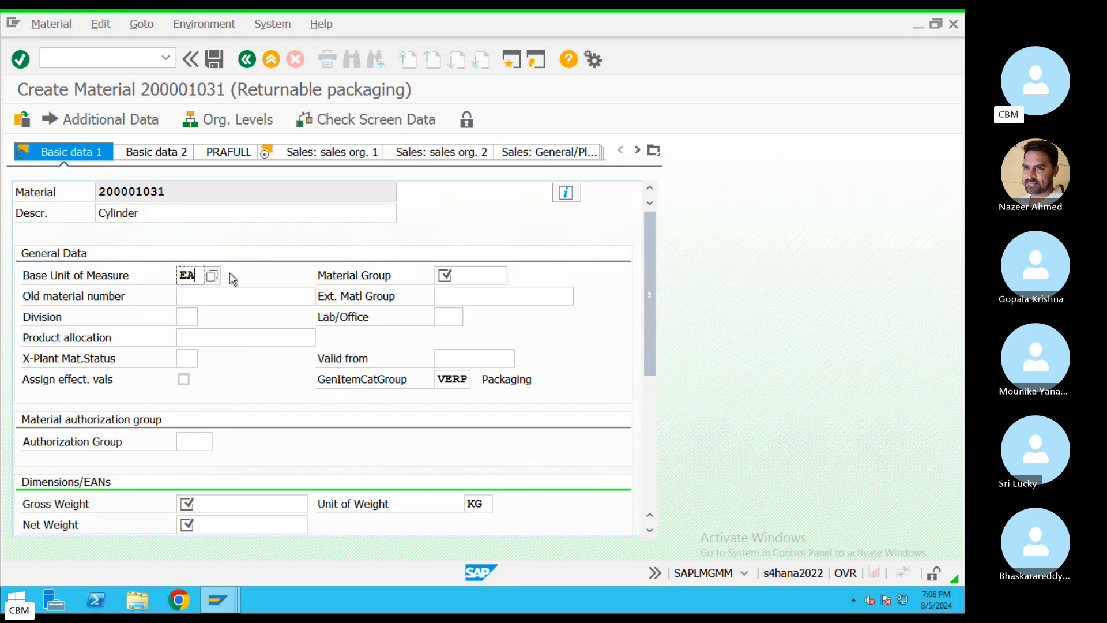
{"action": "left_click", "coordinate": [492, 270]}
{"action": "left_click", "coordinate": [515, 275]}
{"action": "double_click", "coordinate": [418, 330]}
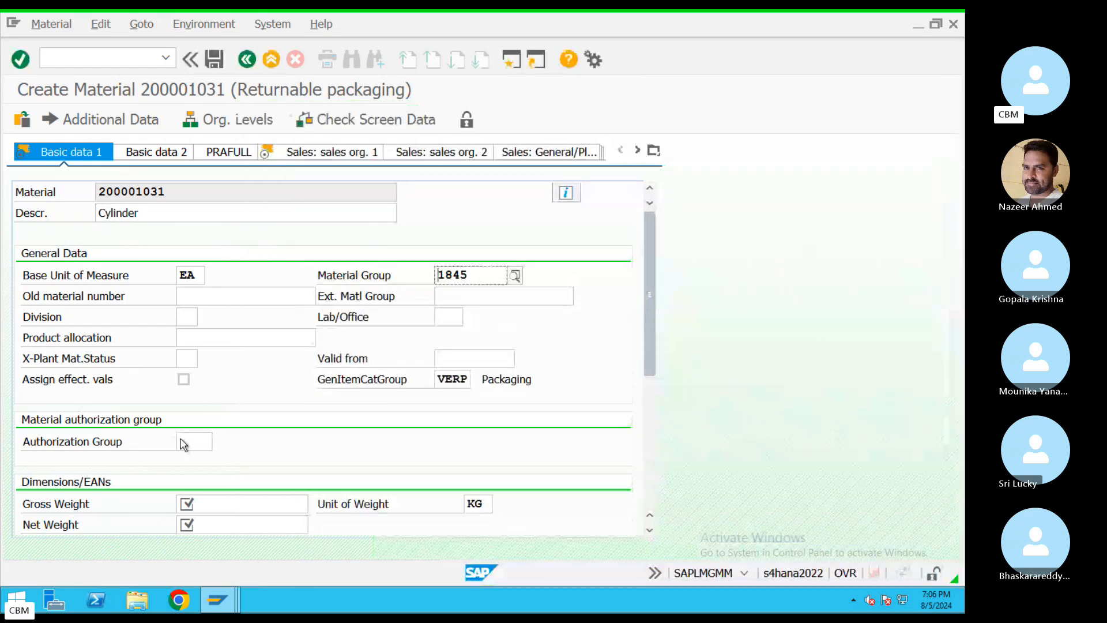
Set the material's gross weight and net weight to 20 KG each
{"action": "left_click", "coordinate": [209, 510]}
{"action": "type", "text": "20"}
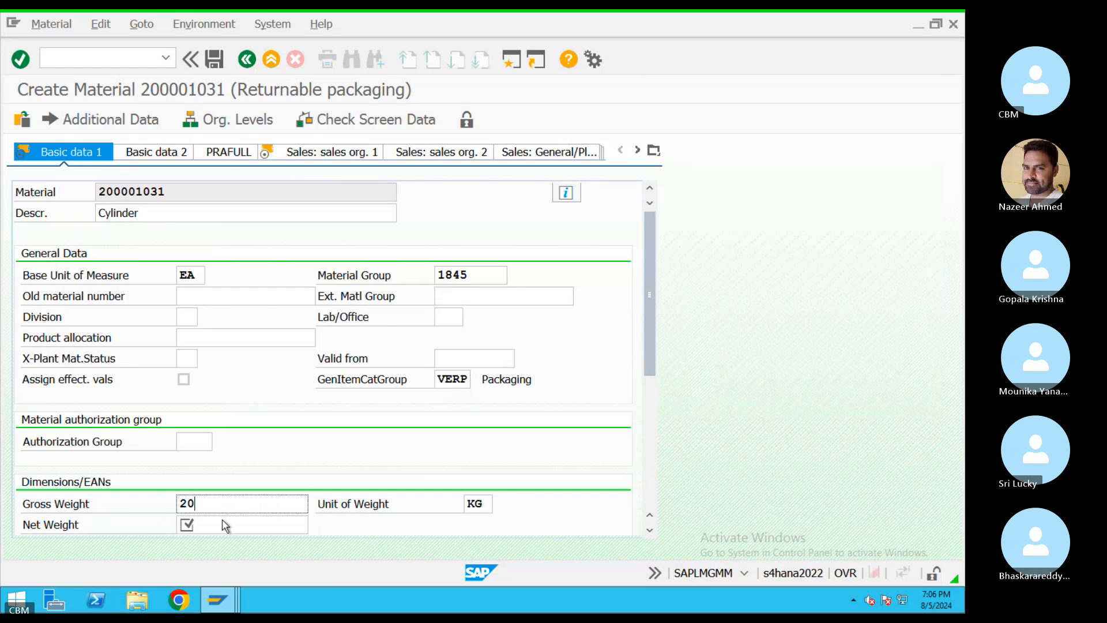
{"action": "left_click", "coordinate": [223, 524]}
{"action": "type", "text": "20"}
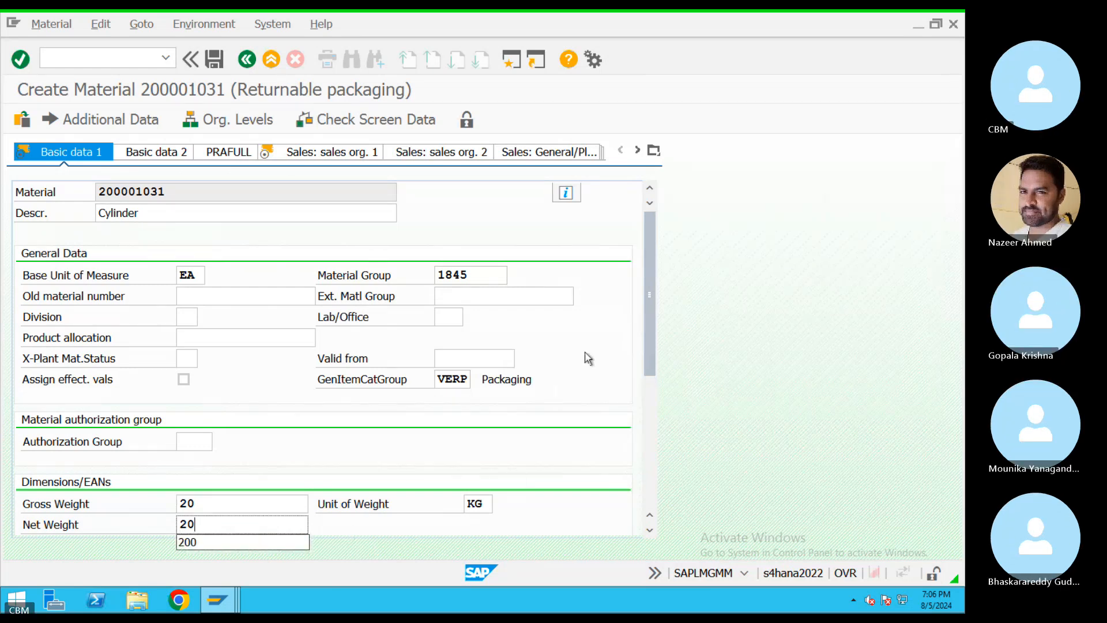
Enter Cylinder in the empty text field below the material number at the end of Basic data 1, and continue to the sales data
{"action": "left_click_drag", "start_coordinate": [651, 337], "coordinate": [651, 468]}
{"action": "left_click", "coordinate": [139, 507]}
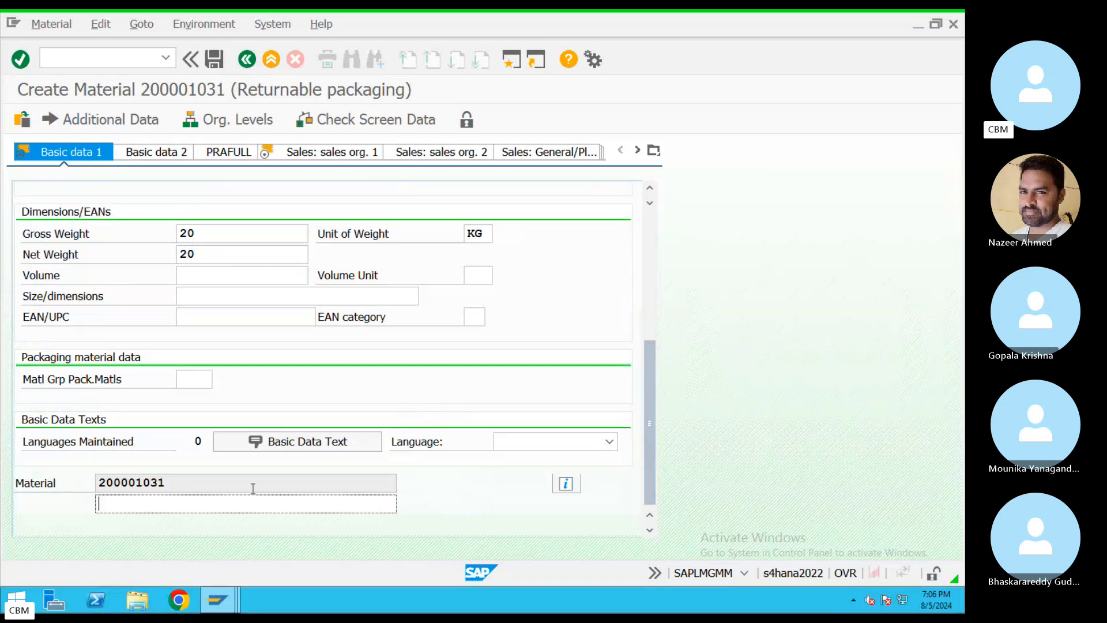
{"action": "type", "text": "Cl"}
{"action": "key", "text": "BackSpace"}
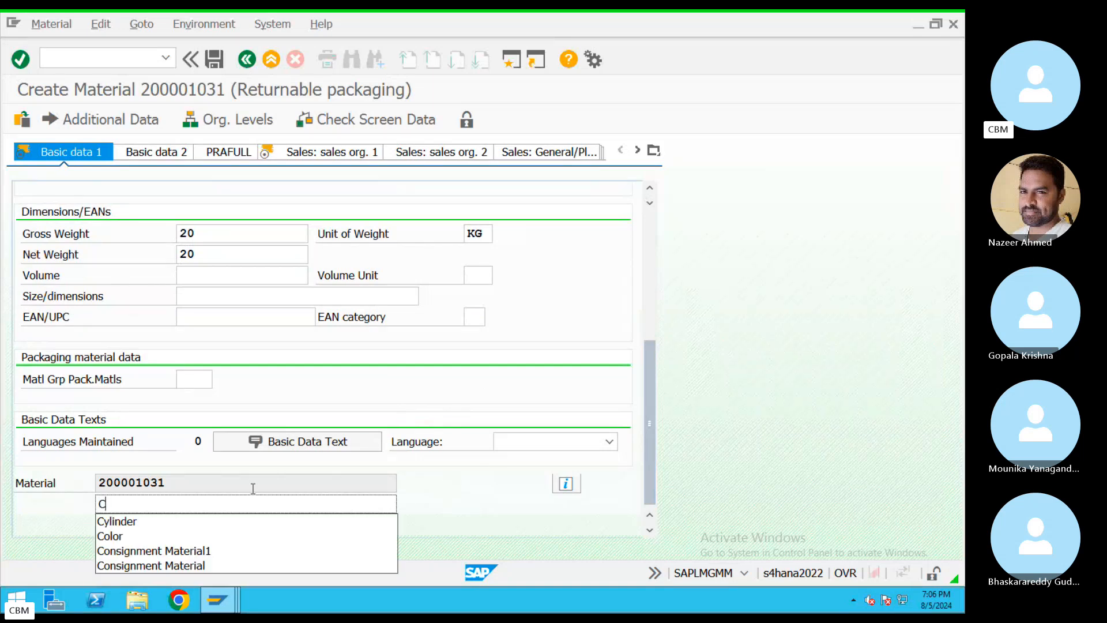
{"action": "type", "text": "ylinder"}
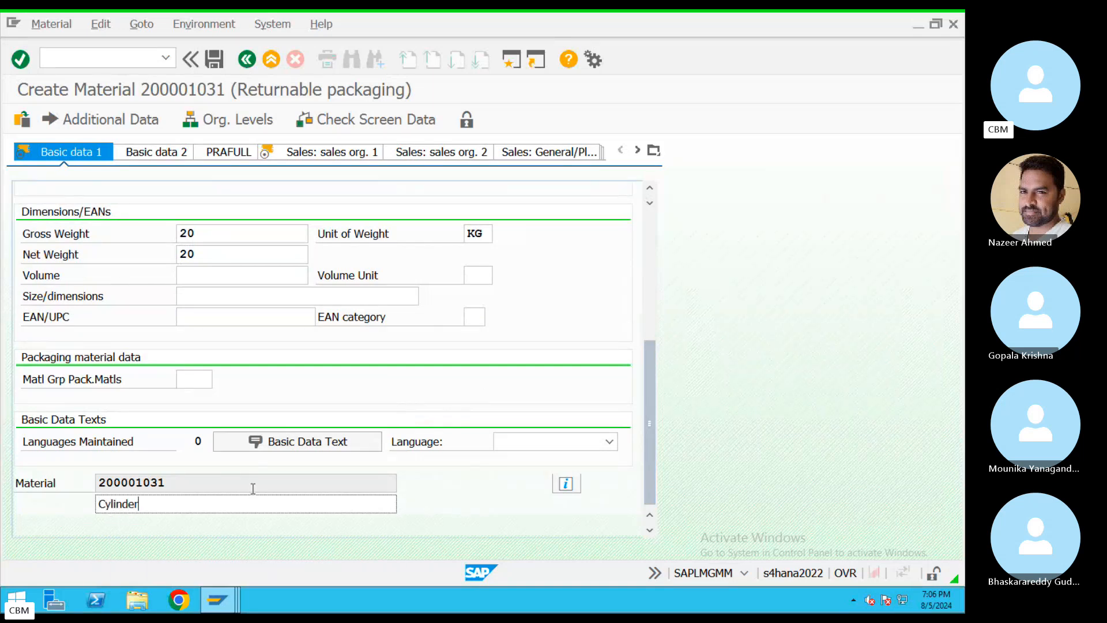
{"action": "key", "text": "Return"}
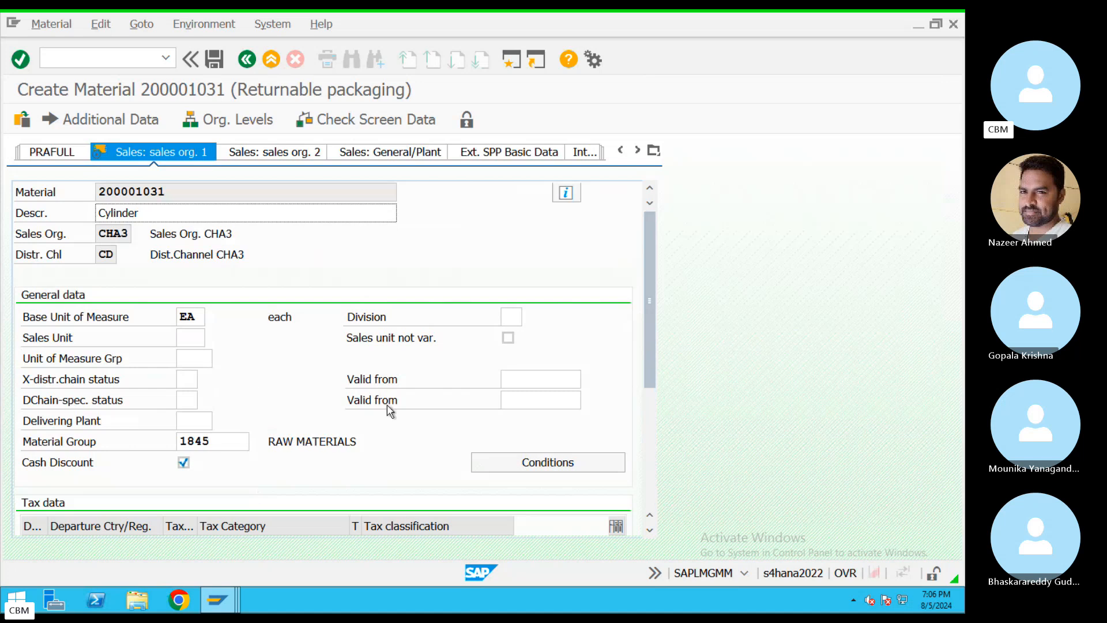
Set the tax classification for India's MWST output tax to 0, No tax
{"action": "scroll", "coordinate": [415, 447], "scroll_direction": "down", "scroll_amount": 3}
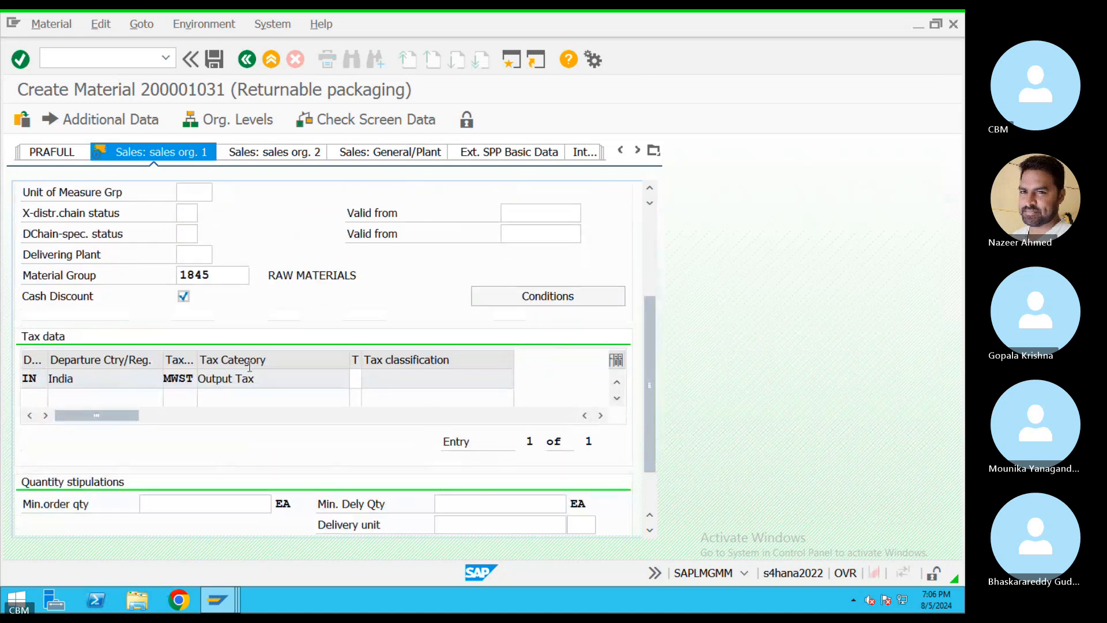
{"action": "left_click", "coordinate": [364, 379]}
{"action": "left_click", "coordinate": [369, 379]}
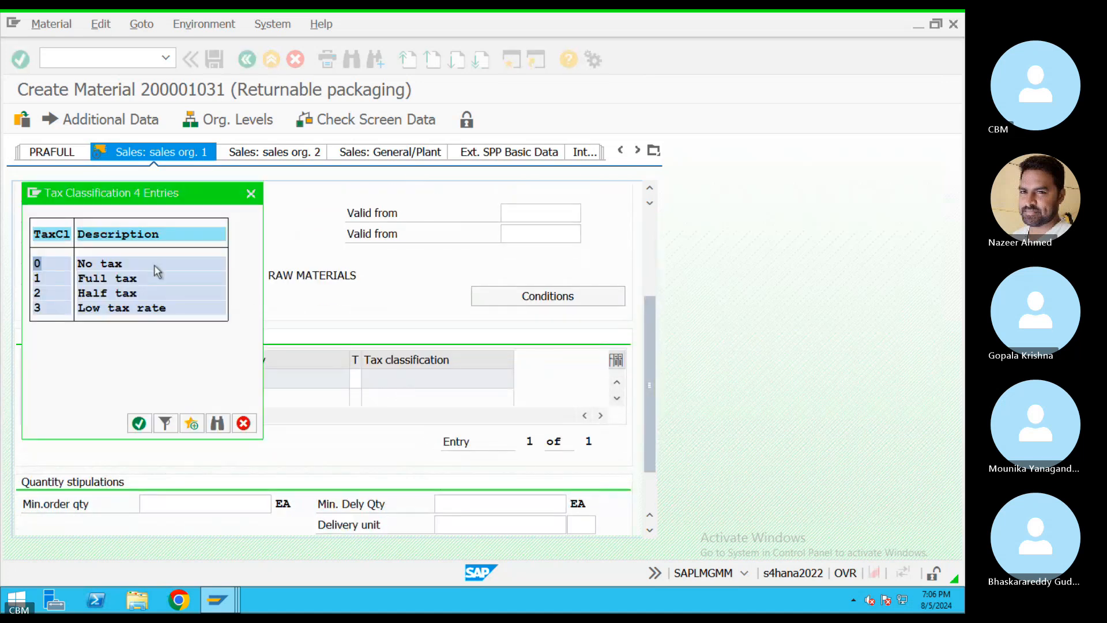
{"action": "double_click", "coordinate": [99, 264]}
Try to set the sales unit to EA alongside the EA base unit, and clear the sales unit
{"action": "scroll", "coordinate": [336, 281], "scroll_direction": "up", "scroll_amount": 3}
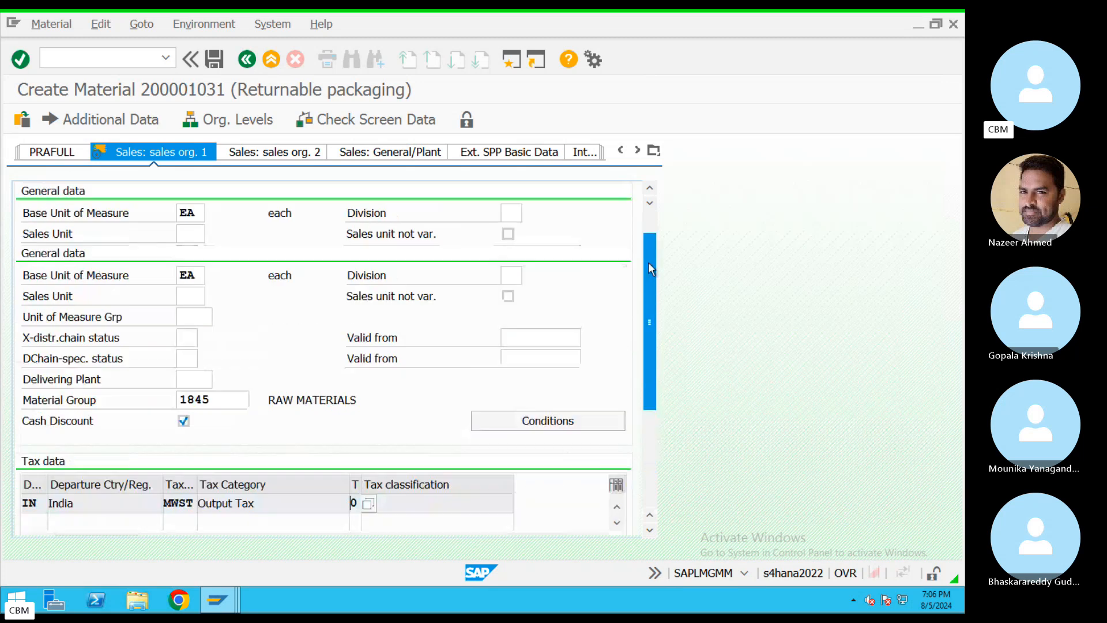
{"action": "left_click", "coordinate": [190, 339]}
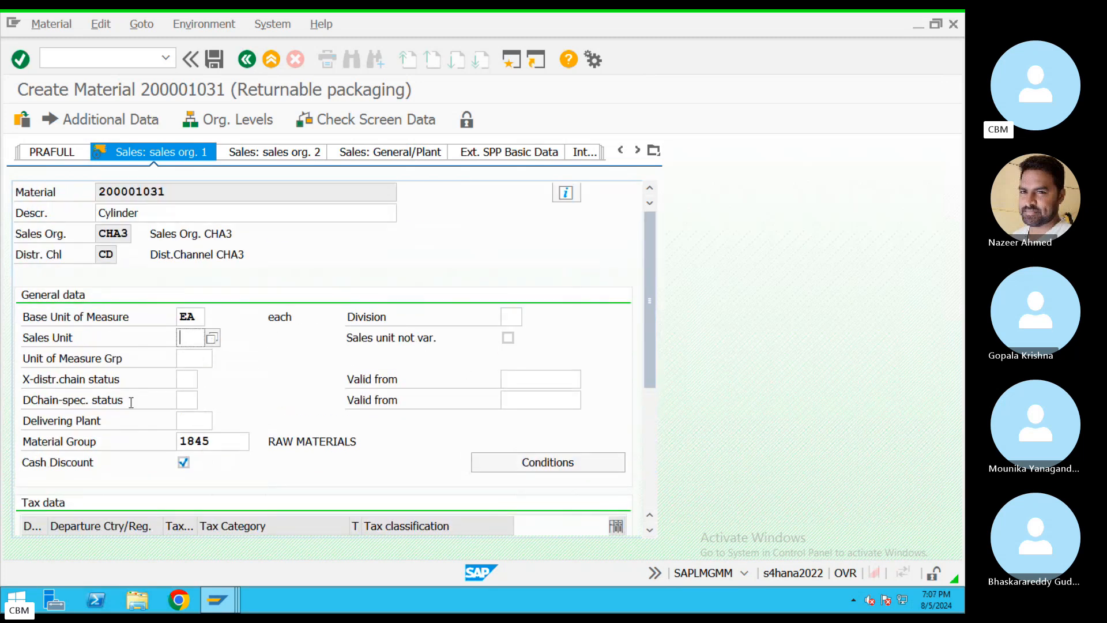
{"action": "type", "text": "EA"}
{"action": "key", "text": "Return"}
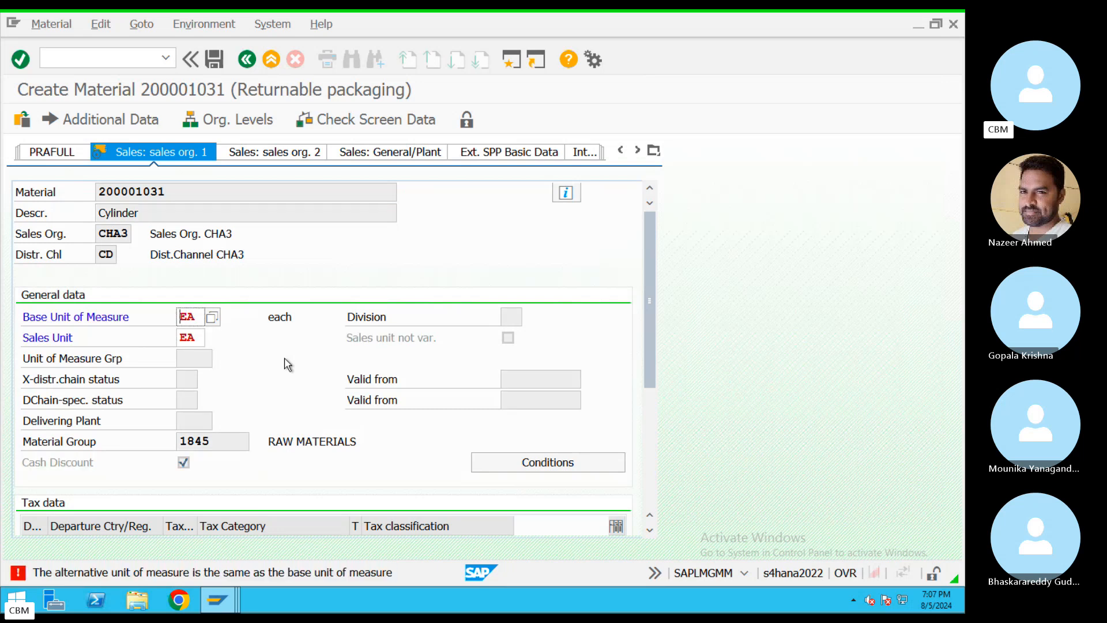
{"action": "double_click", "coordinate": [194, 335]}
{"action": "key", "text": "BackSpace"}
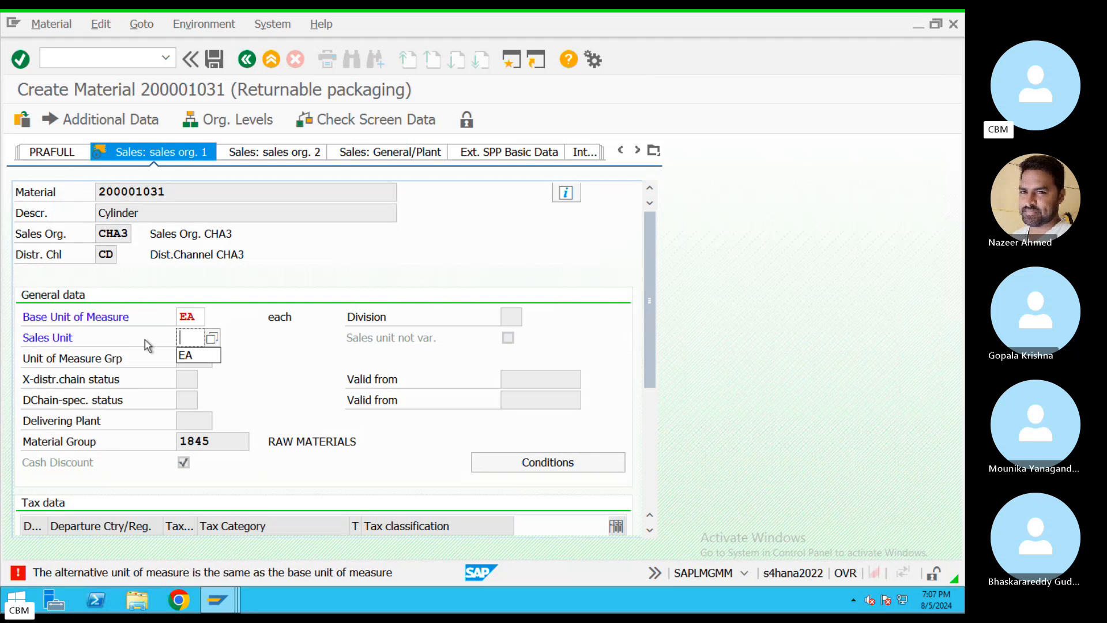
Set the base unit of measure to KG and the sales unit to EA, and confirm both
{"action": "double_click", "coordinate": [196, 316]}
{"action": "type", "text": "KG"}
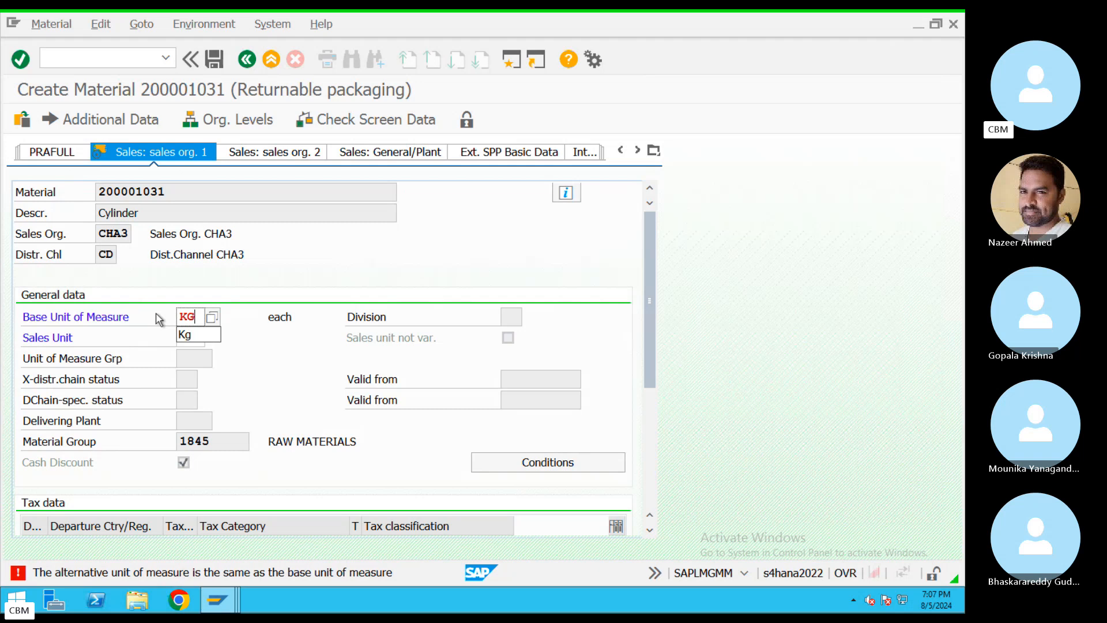
{"action": "key", "text": "Tab"}
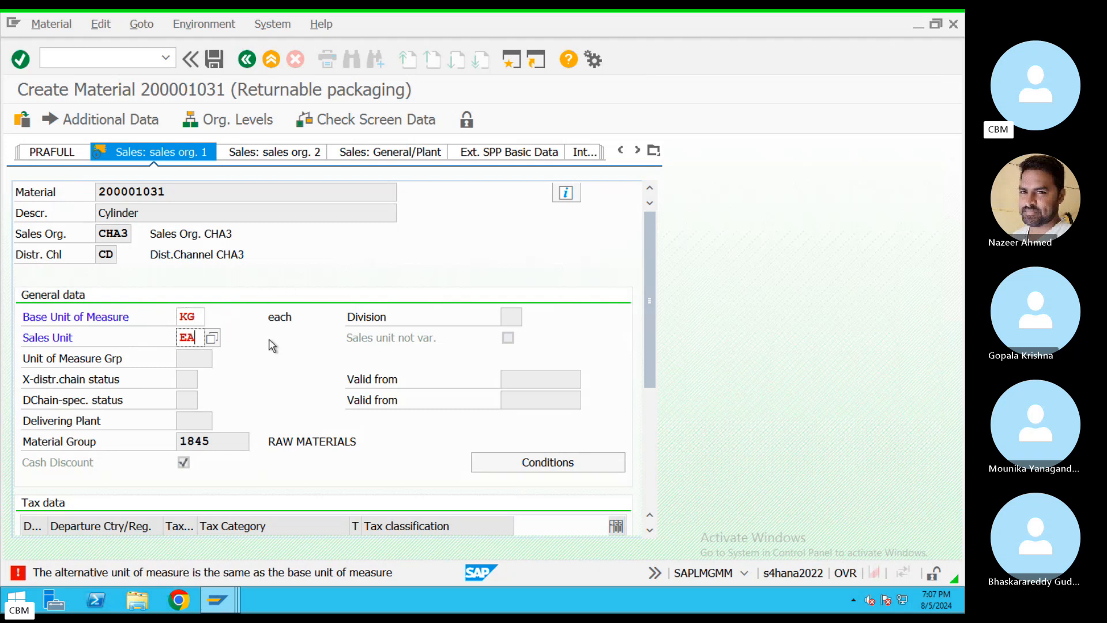
{"action": "type", "text": "EA"}
{"action": "key", "text": "Return"}
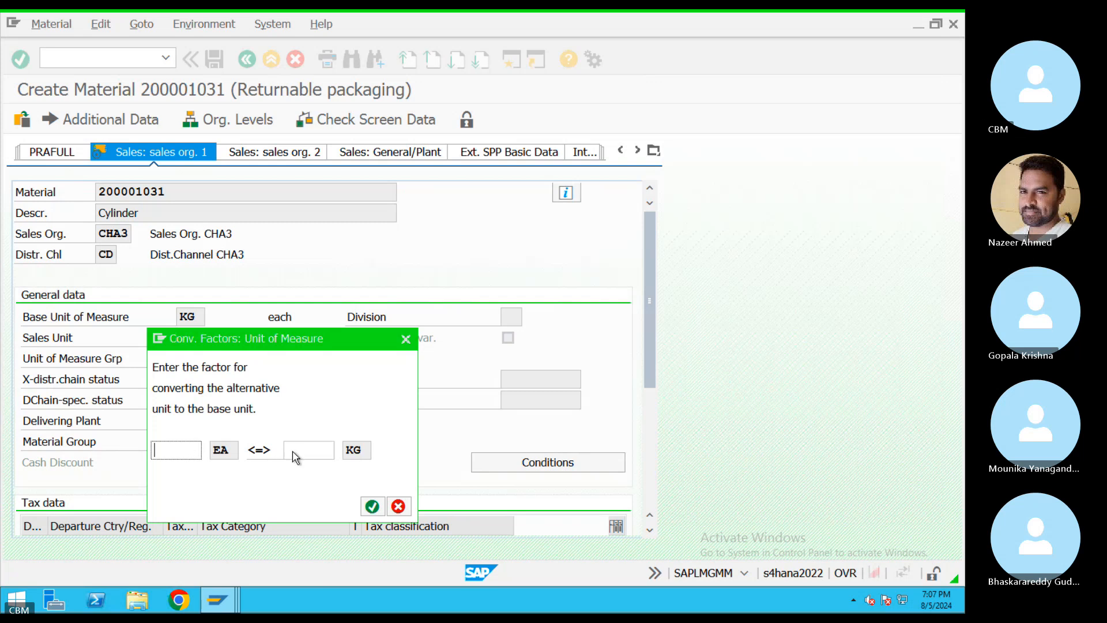
Define the unit conversion as 1 EA equal to 1 KG and check the sales data
{"action": "type", "text": "1"}
{"action": "left_click", "coordinate": [335, 450]}
{"action": "type", "text": "1"}
{"action": "left_click", "coordinate": [372, 505]}
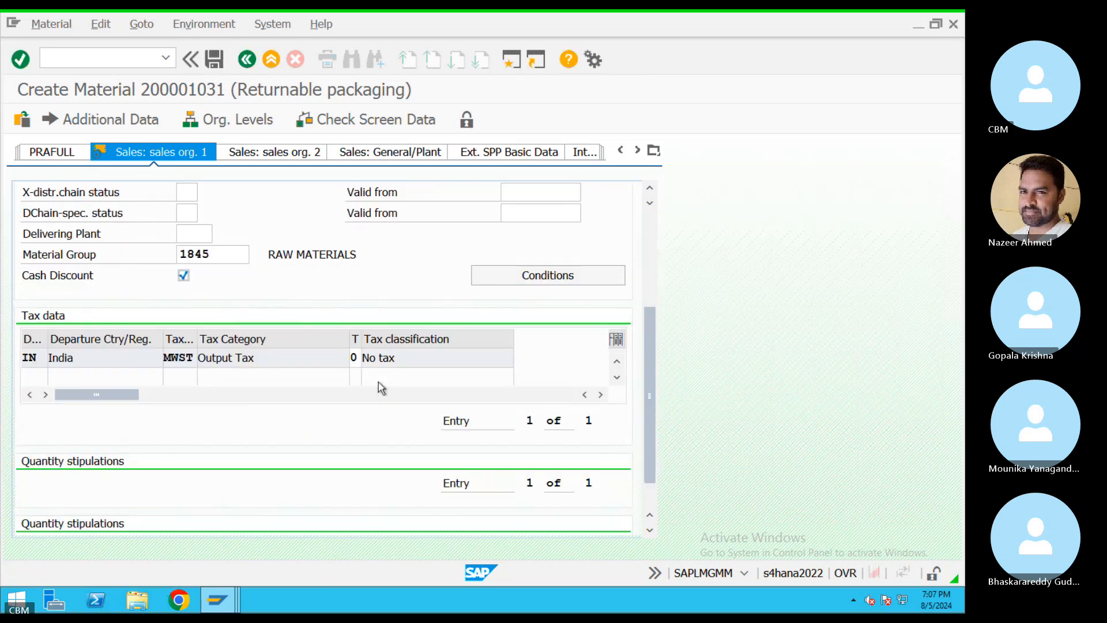
{"action": "scroll", "coordinate": [381, 386], "scroll_direction": "down", "scroll_amount": 3}
{"action": "scroll", "coordinate": [390, 390], "scroll_direction": "up", "scroll_amount": 3}
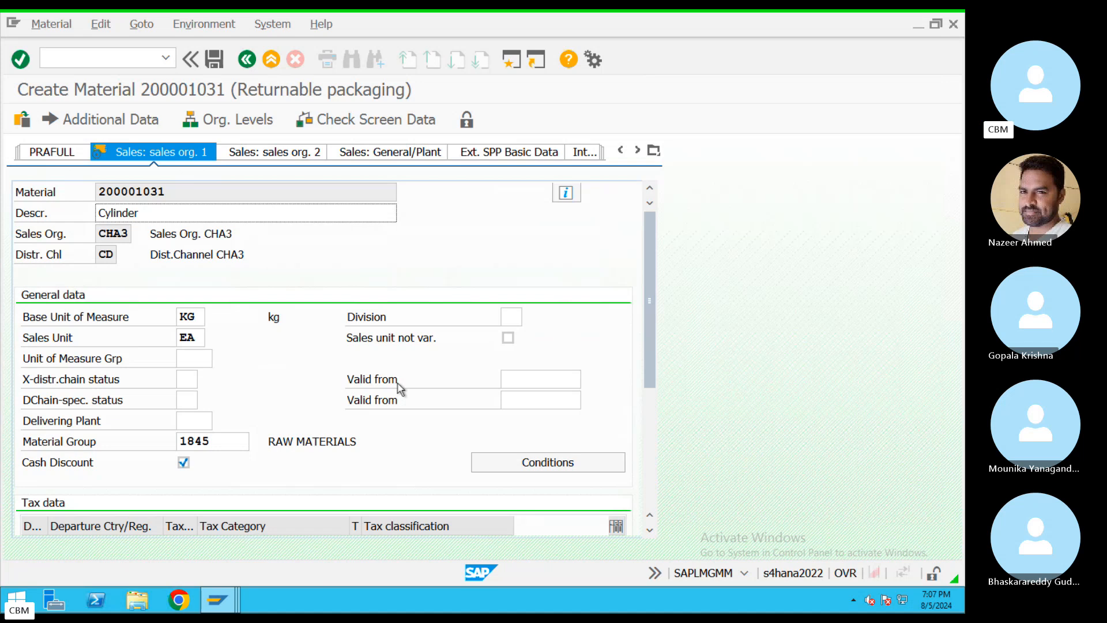
Continue to the Purchasing view, assign purchasing group 156 and proceed to MRP 1
{"action": "key", "text": "Return"}
{"action": "key", "text": "Return"}
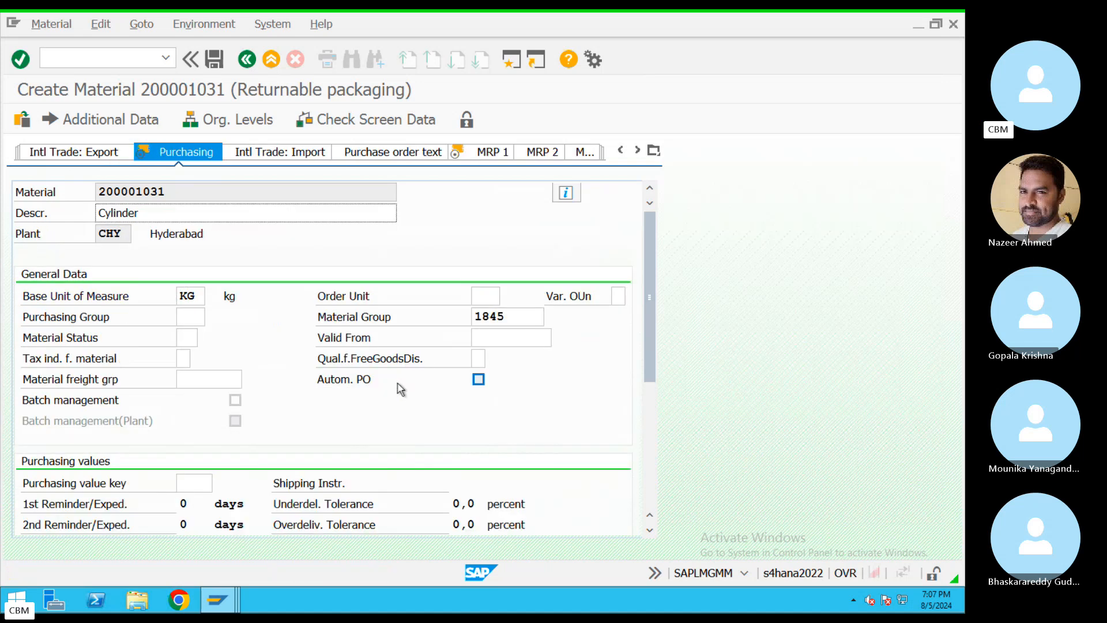
{"action": "left_click", "coordinate": [199, 316]}
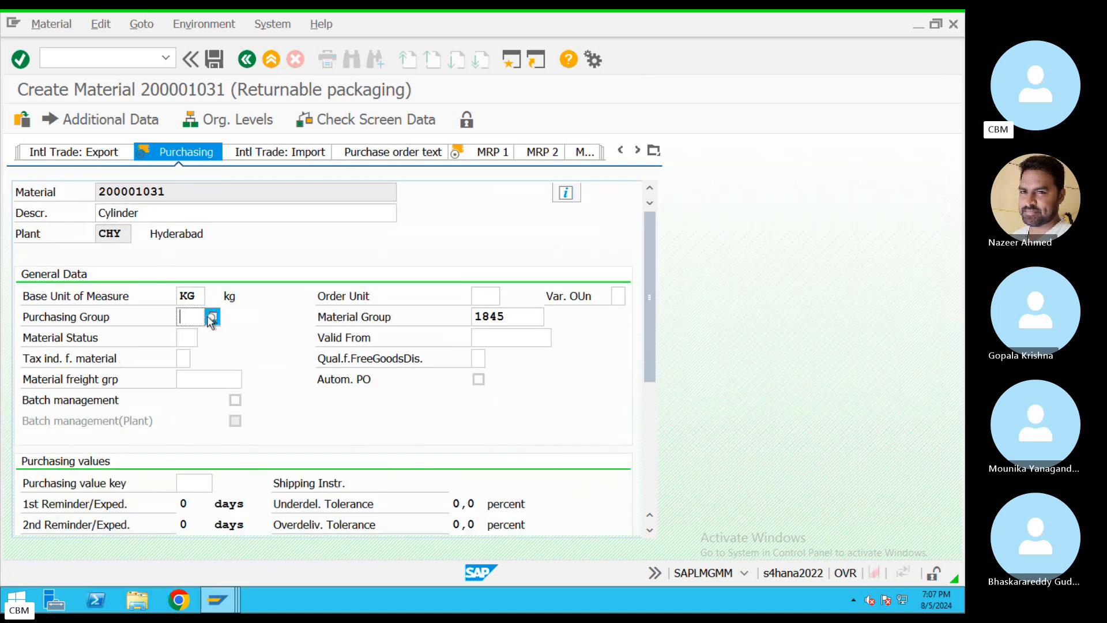
{"action": "left_click", "coordinate": [212, 317]}
{"action": "double_click", "coordinate": [353, 321]}
{"action": "key", "text": "Return"}
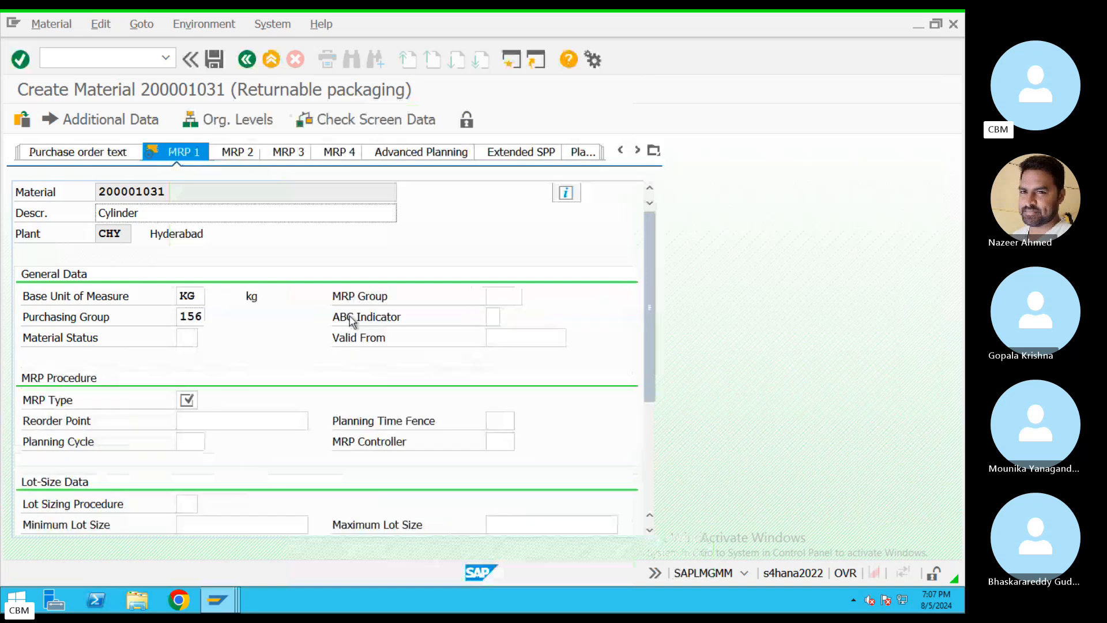
Set the MRP type to ND, No planning, and continue to the accounting data
{"action": "left_click", "coordinate": [188, 399]}
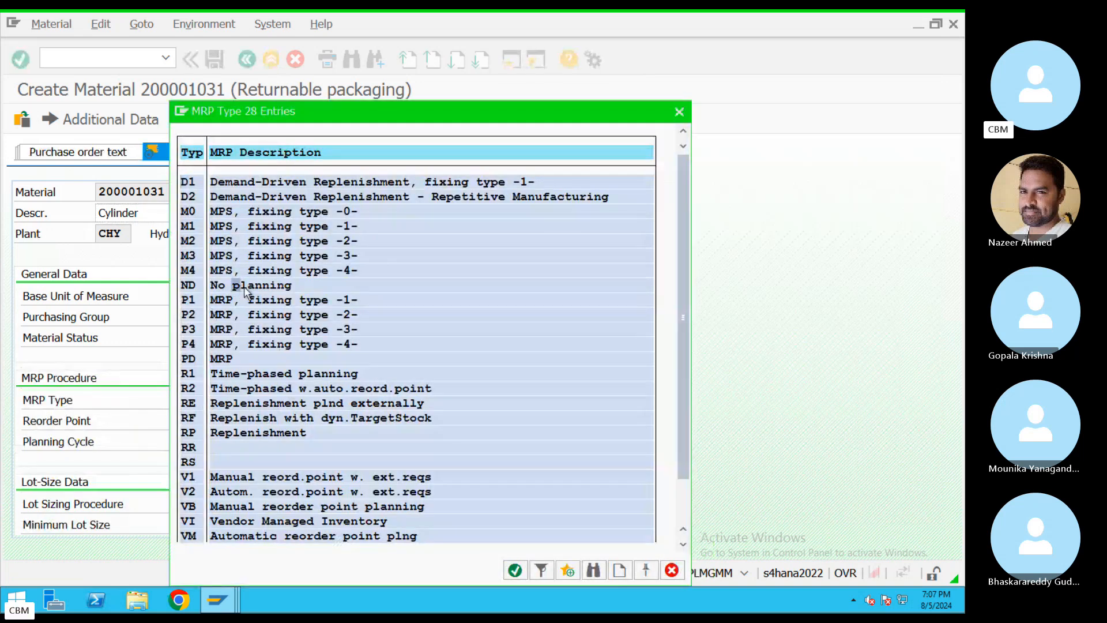
{"action": "double_click", "coordinate": [236, 286]}
{"action": "key", "text": "Return"}
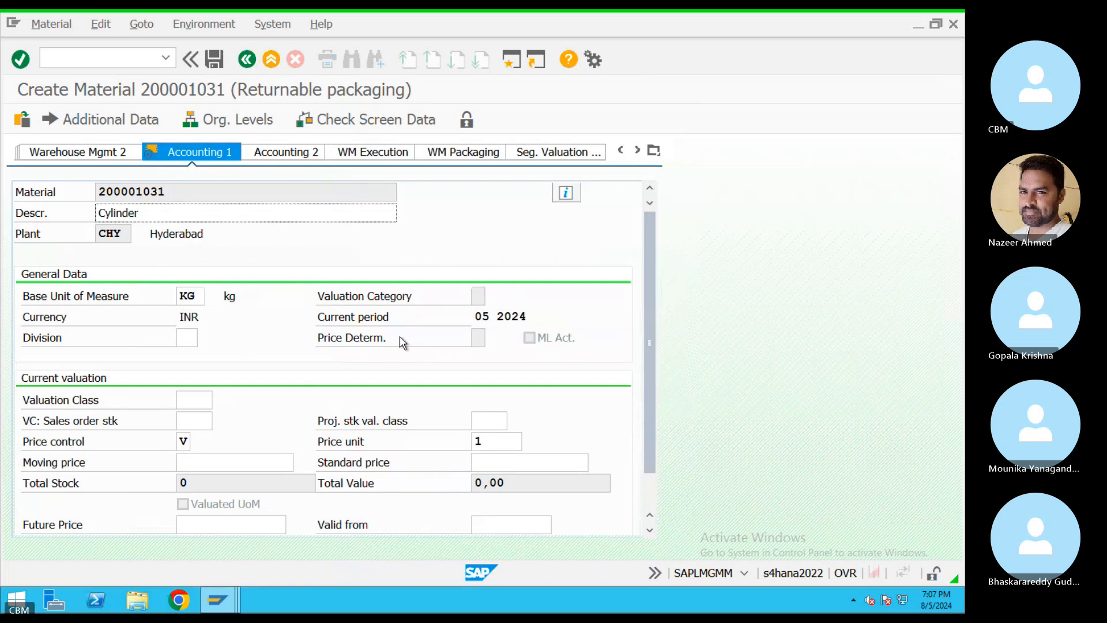
Assign valuation class 3050, Packaging and empties, to the material's current valuation
{"action": "left_click", "coordinate": [211, 400]}
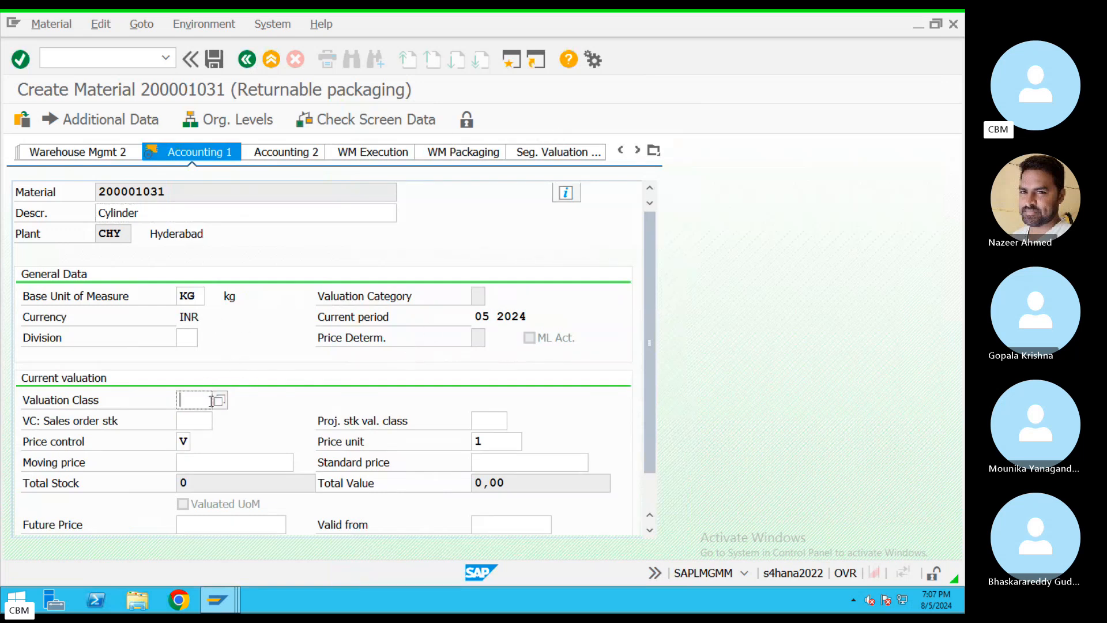
{"action": "left_click", "coordinate": [218, 400]}
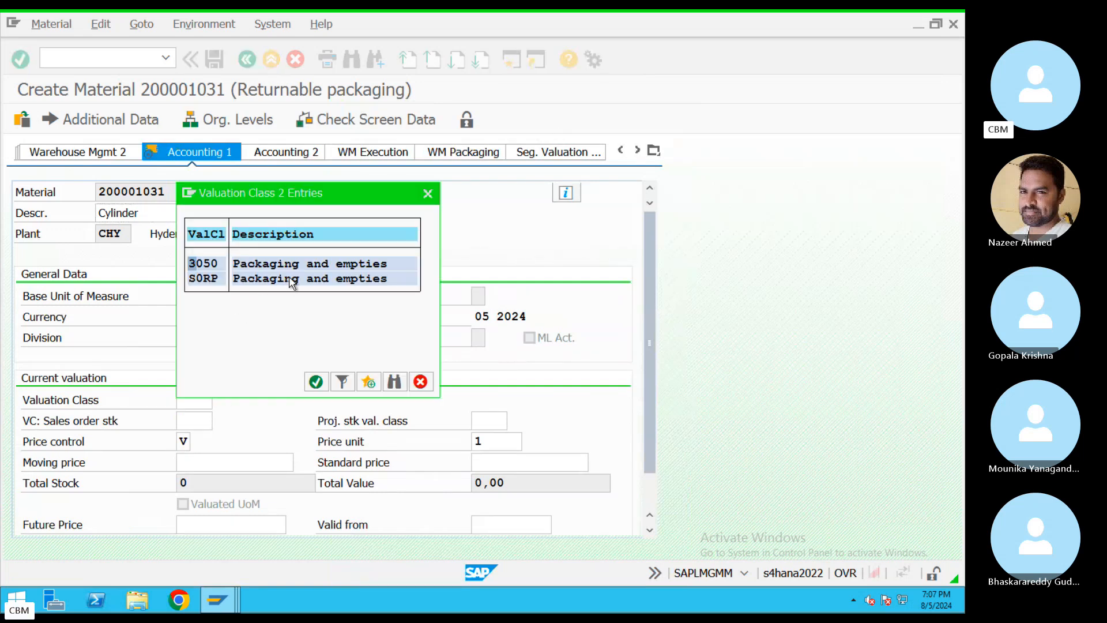
{"action": "double_click", "coordinate": [254, 266]}
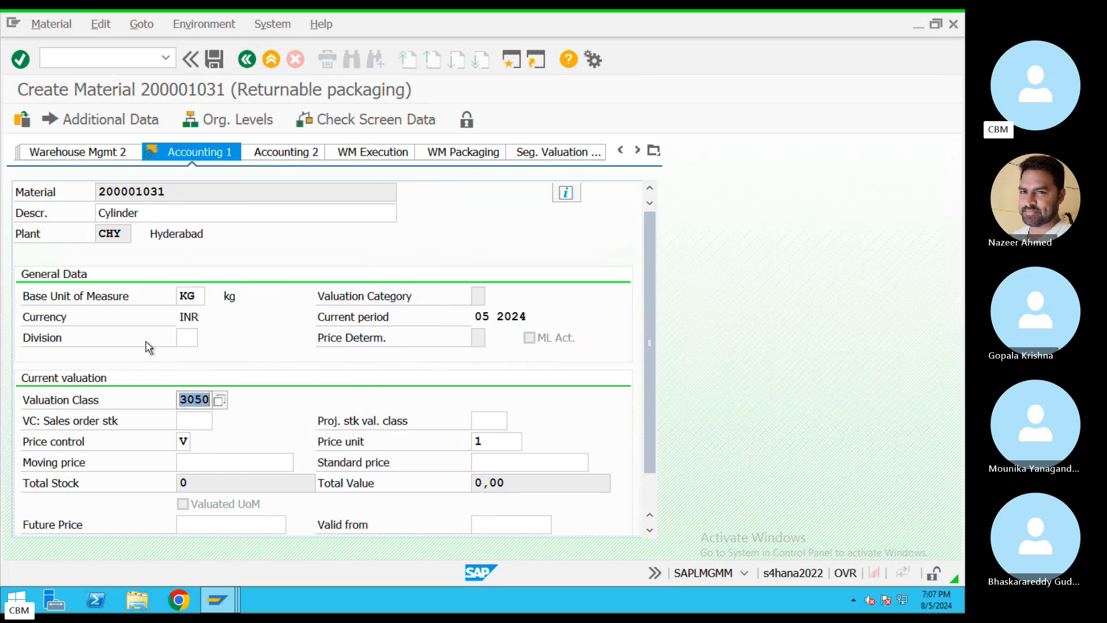
Set the moving price to 50 and try to save the material
{"action": "scroll", "coordinate": [247, 413], "scroll_direction": "down", "scroll_amount": 1}
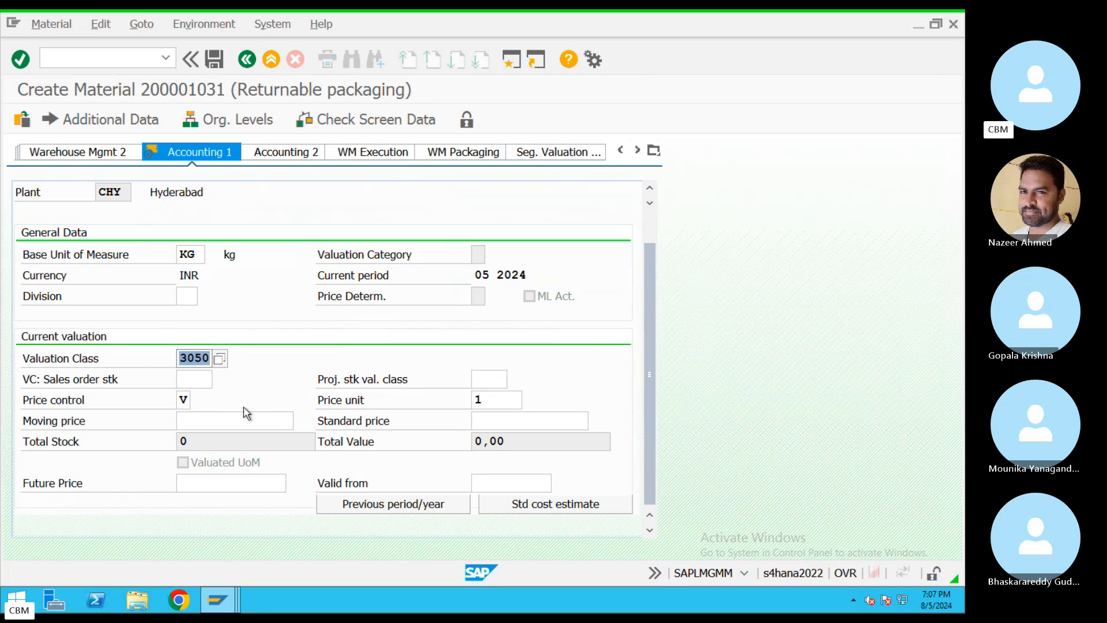
{"action": "left_click", "coordinate": [215, 417]}
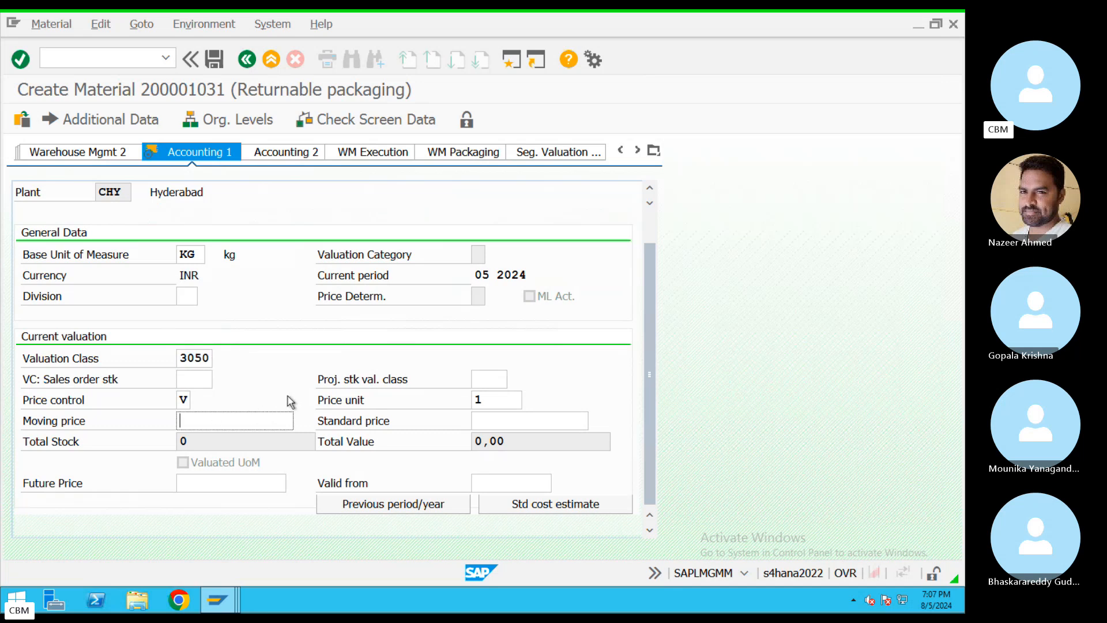
{"action": "type", "text": "100"}
{"action": "key", "text": "BackSpace"}
{"action": "key", "text": "BackSpace"}
{"action": "key", "text": "BackSpace"}
{"action": "type", "text": "50"}
{"action": "left_click", "coordinate": [214, 59]}
Set the availability check in the general plant sales data to KP, No check
{"action": "left_click", "coordinate": [204, 358]}
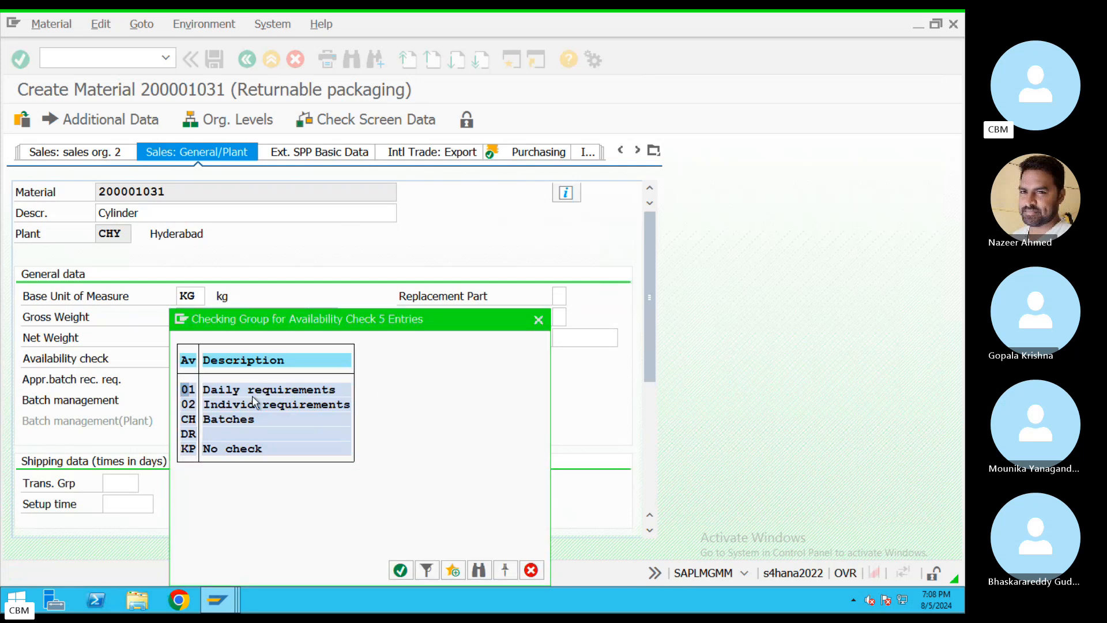
{"action": "double_click", "coordinate": [214, 394]}
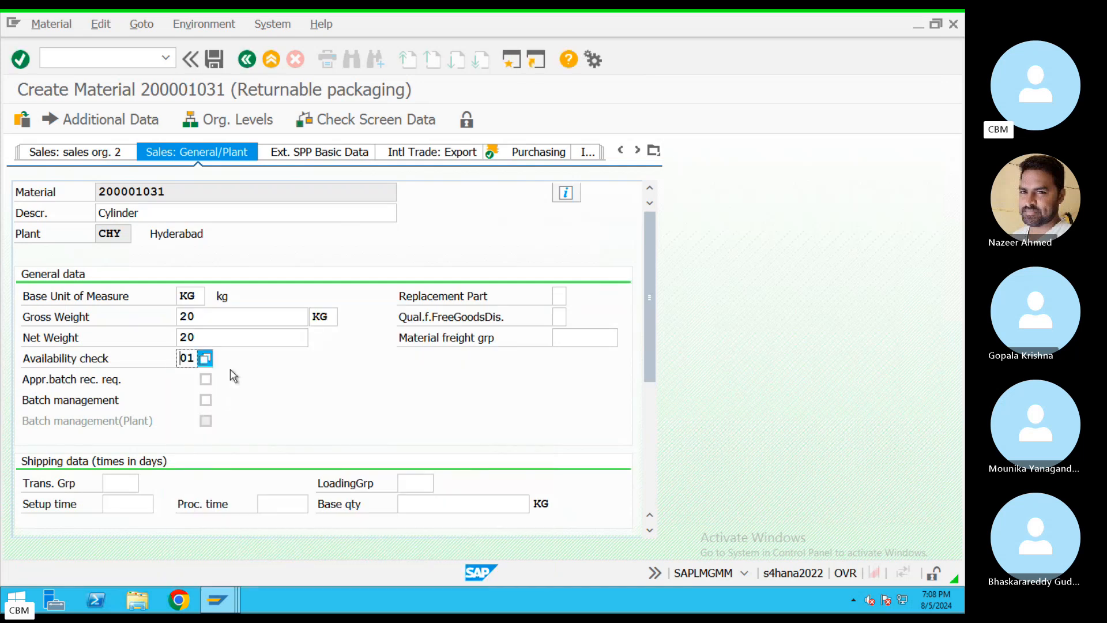
{"action": "left_click", "coordinate": [205, 358]}
{"action": "double_click", "coordinate": [213, 449]}
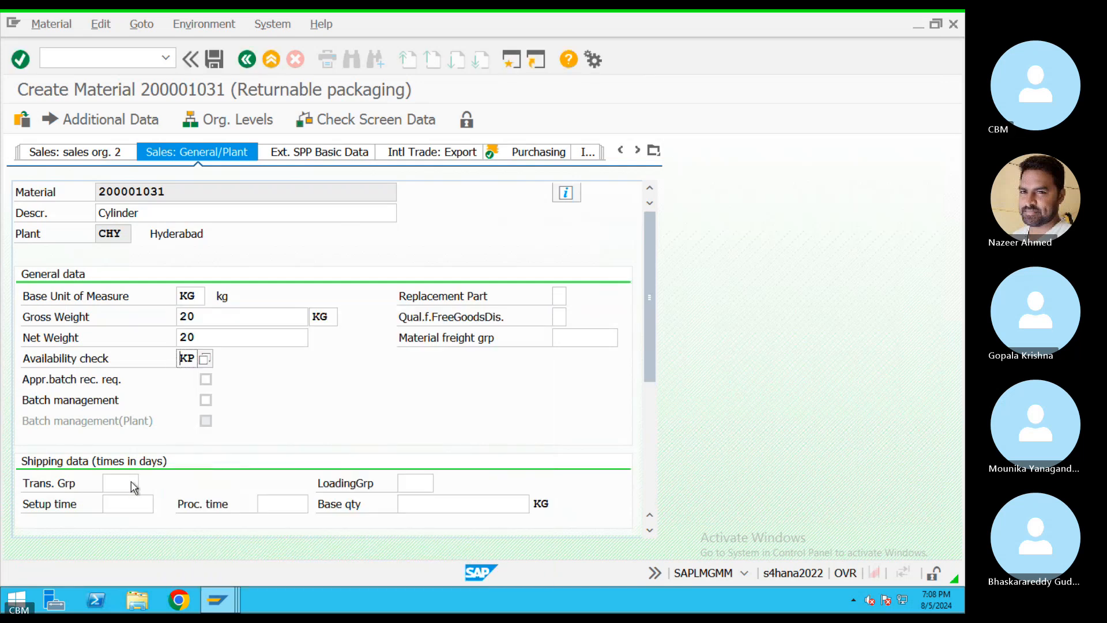
Set both the transportation group and the loading group to 0003 in the shipping data and save the material
{"action": "left_click", "coordinate": [130, 482]}
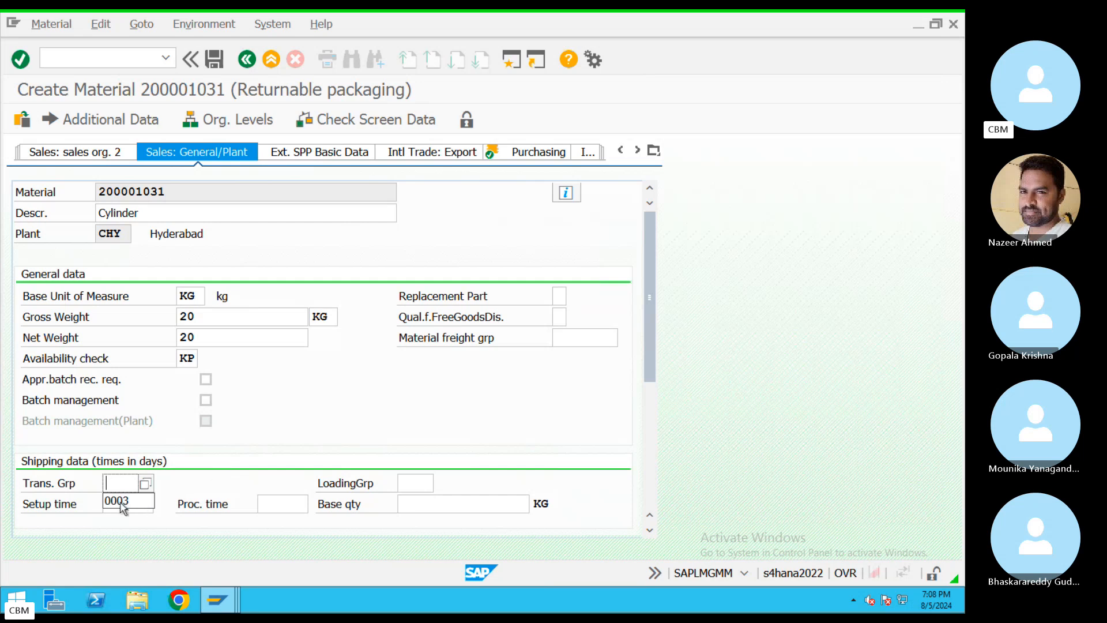
{"action": "left_click", "coordinate": [123, 501]}
{"action": "left_click", "coordinate": [405, 483]}
{"action": "left_click", "coordinate": [427, 500]}
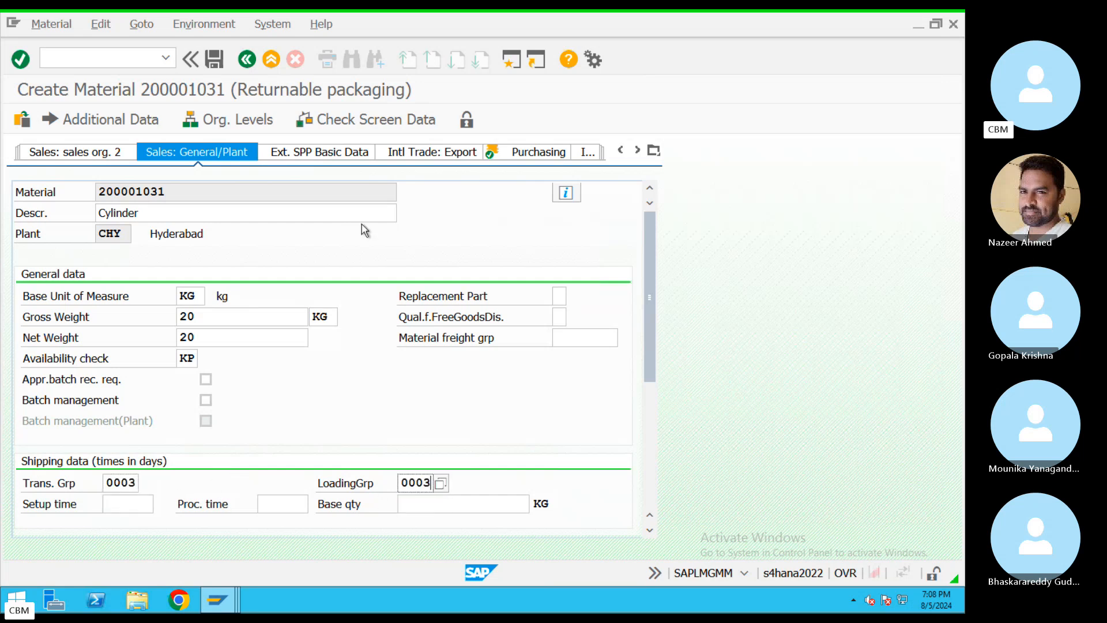
{"action": "left_click", "coordinate": [216, 63]}
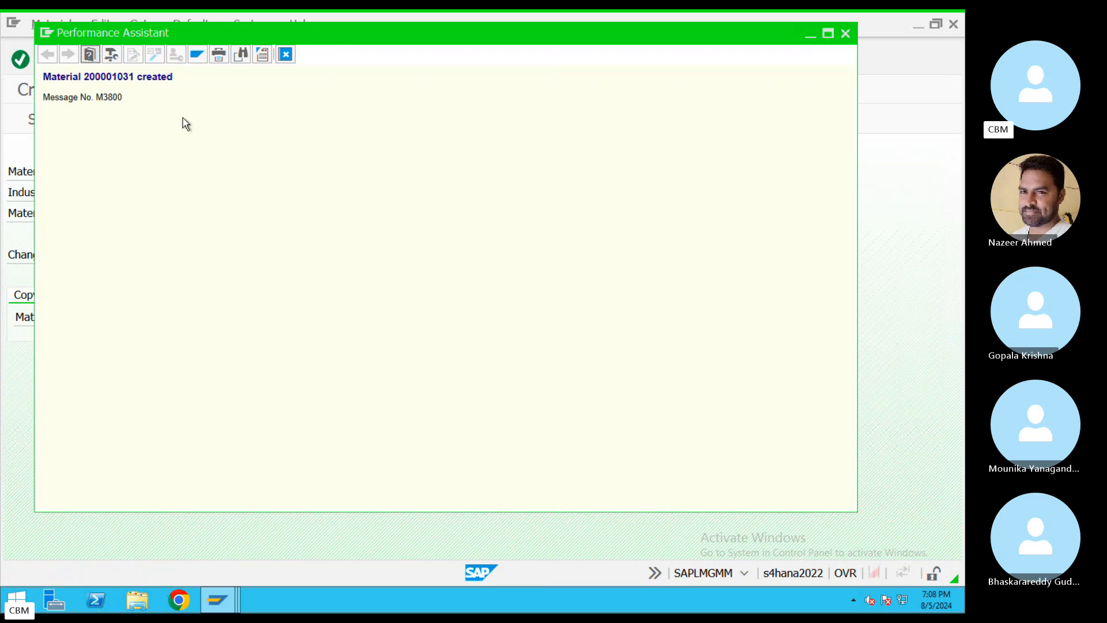
Copy the full material creation message and paste it on a new line at the end of the TextEdit notes
{"action": "left_click_drag", "start_coordinate": [153, 101], "coordinate": [13, 71]}
{"action": "key", "text": "super+c"}
{"action": "key", "text": "ctrl+Left"}
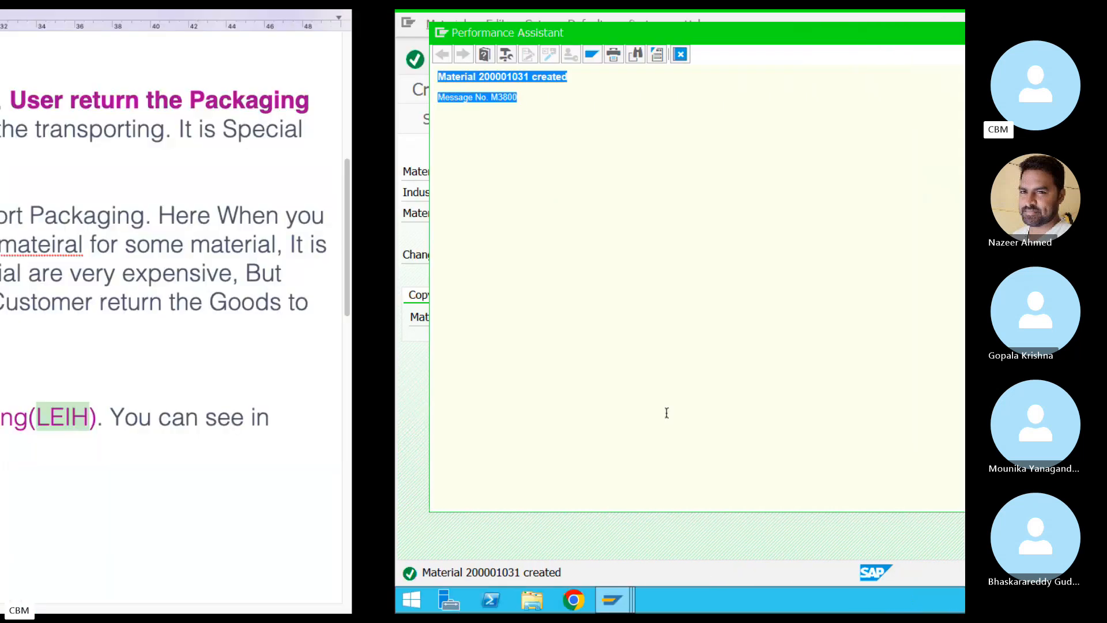
{"action": "scroll", "coordinate": [410, 417], "scroll_direction": "down", "scroll_amount": 9}
{"action": "scroll", "coordinate": [403, 408], "scroll_direction": "down", "scroll_amount": 10}
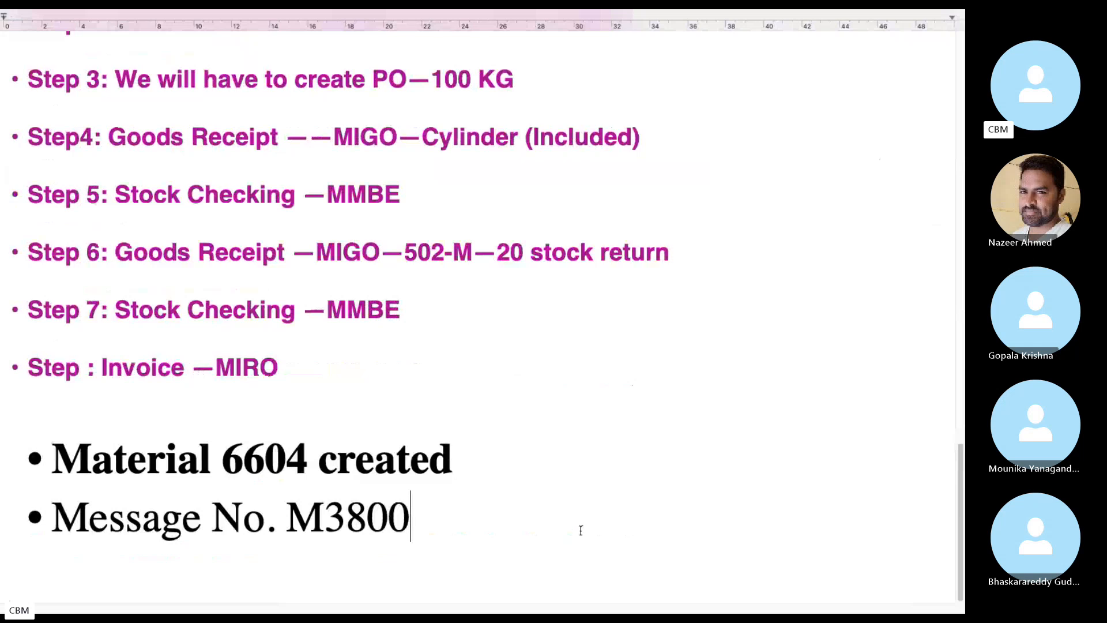
{"action": "key", "text": "Return"}
{"action": "key", "text": "super+v"}
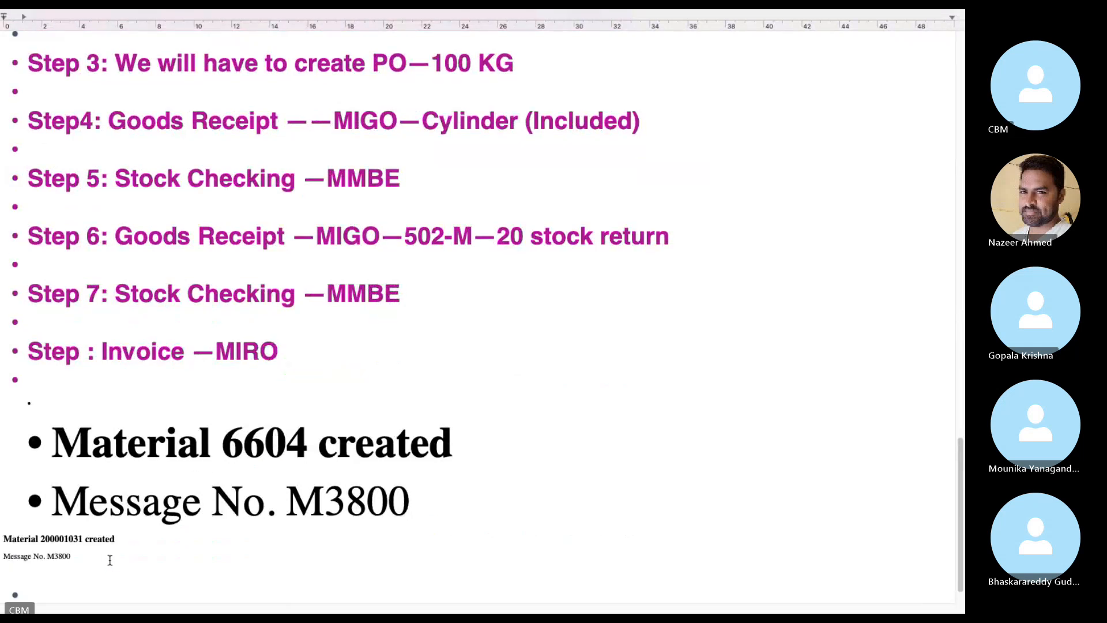
Enlarge the two pasted message lines to font size 36
{"action": "left_click_drag", "start_coordinate": [109, 559], "coordinate": [1, 544]}
{"action": "mouse_move", "coordinate": [116, 13]}
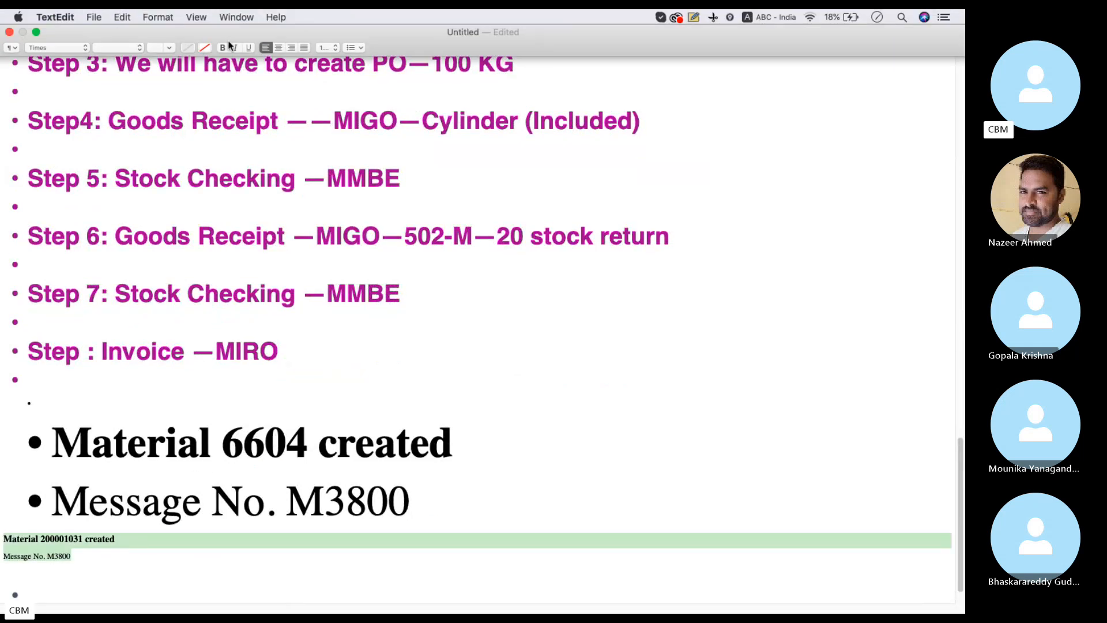
{"action": "left_click", "coordinate": [169, 47]}
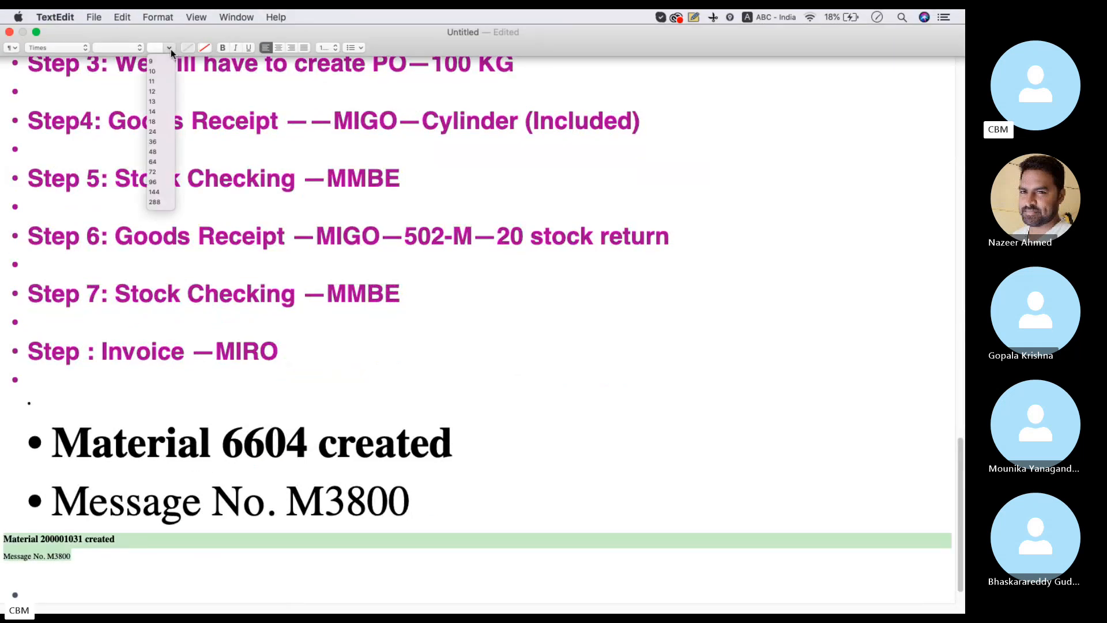
{"action": "left_click", "coordinate": [154, 143]}
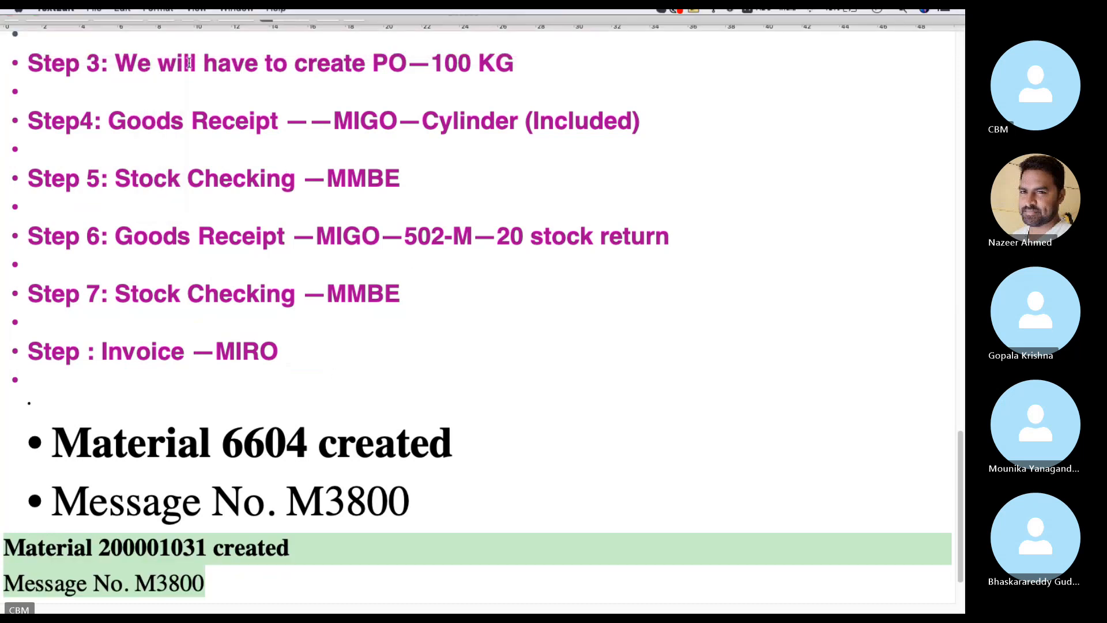
Delete the message-number line below the Material 6604 note and append "—FINISHED" to that note
{"action": "left_click", "coordinate": [533, 477]}
{"action": "left_click_drag", "start_coordinate": [532, 476], "coordinate": [41, 480]}
{"action": "key", "text": "BackSpace"}
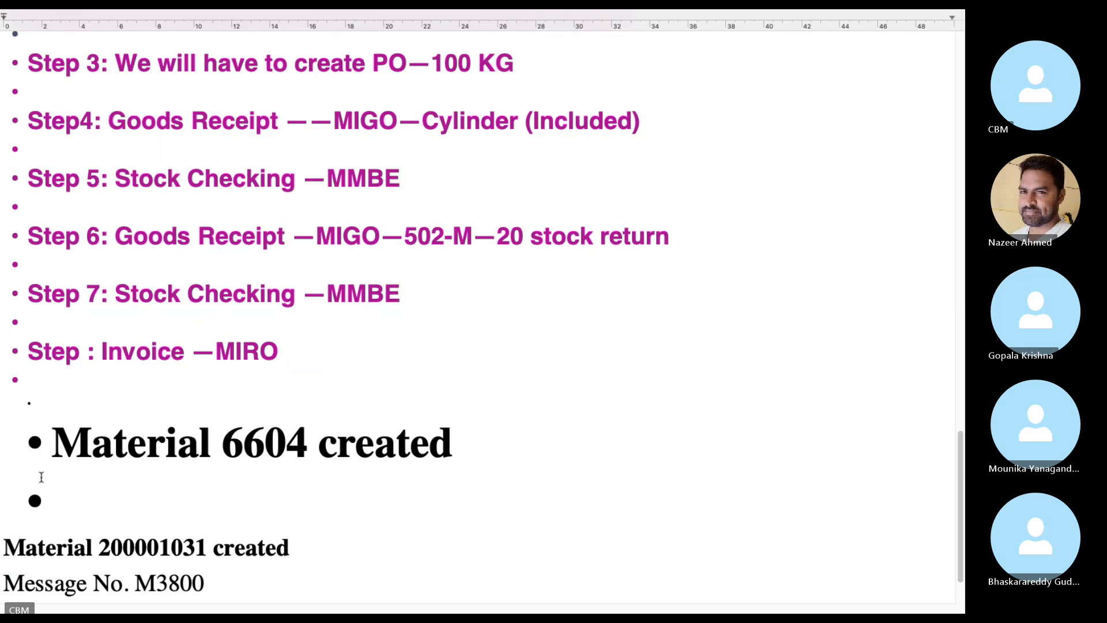
{"action": "key", "text": "BackSpace"}
{"action": "key", "text": "BackSpace"}
{"action": "type", "text": "---FI"}
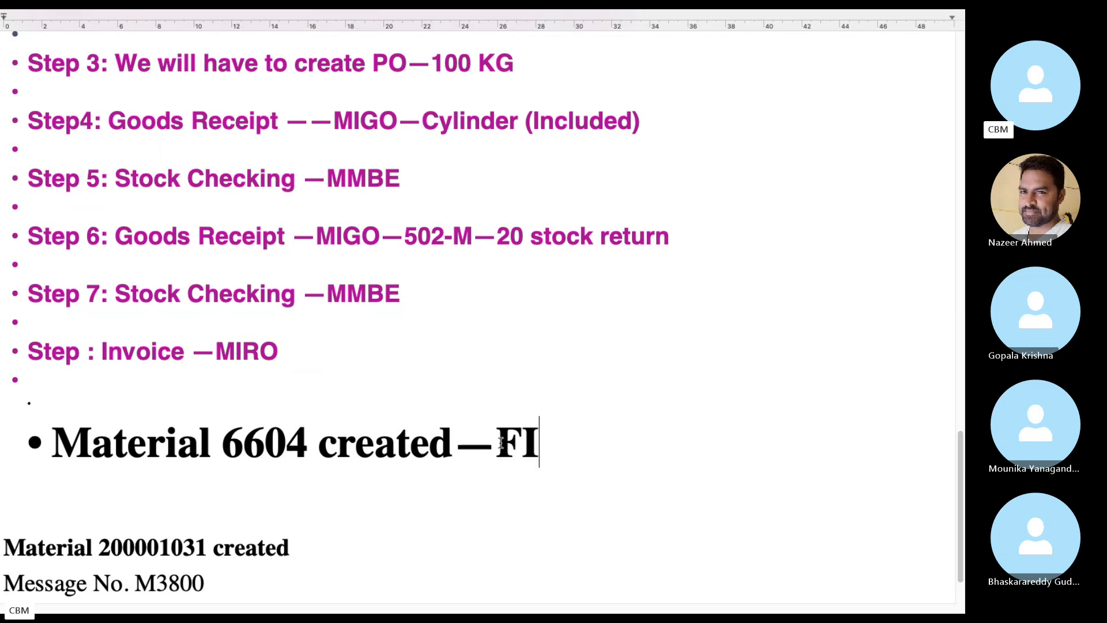
{"action": "type", "text": "NISHED"}
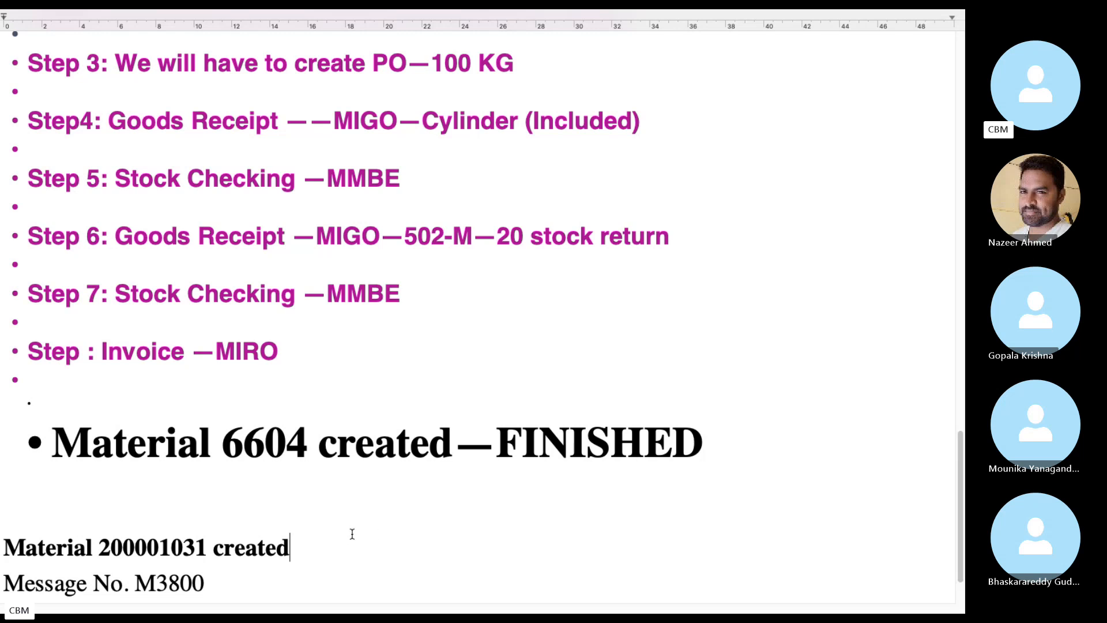
Append "——Returnable item" to the Material 200001031 note
{"action": "type", "text": "R"}
{"action": "type", "text": "eturnal"}
{"action": "key", "text": "BackSpace"}
{"action": "type", "text": "bl"}
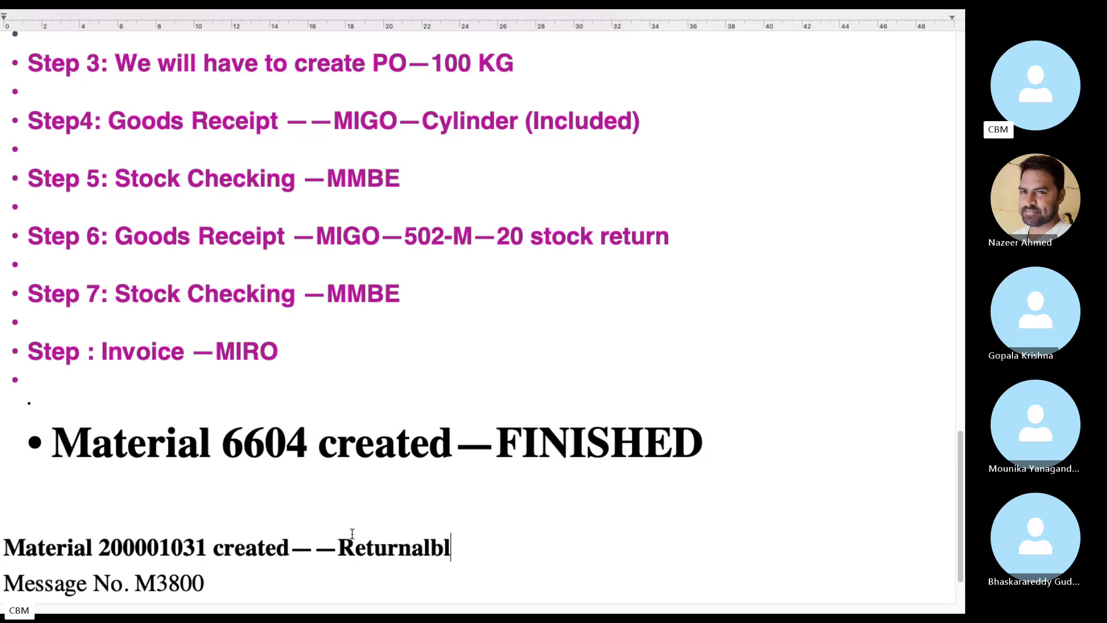
{"action": "type", "text": "e"}
{"action": "key", "text": "BackSpace"}
{"action": "key", "text": "BackSpace"}
{"action": "key", "text": "BackSpace"}
{"action": "key", "text": "BackSpace"}
{"action": "key", "text": "BackSpace"}
{"action": "type", "text": "ble item"}
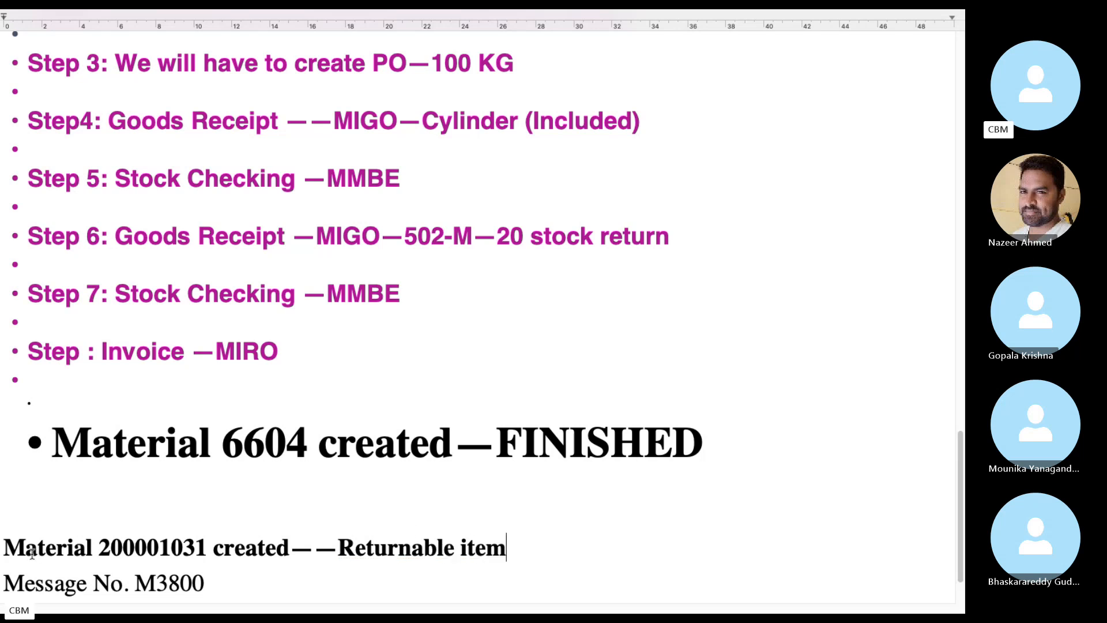
Remove the blank line between the two material notes and the bullet in front of Material 6604
{"action": "left_click", "coordinate": [4, 516]}
{"action": "key", "text": "BackSpace"}
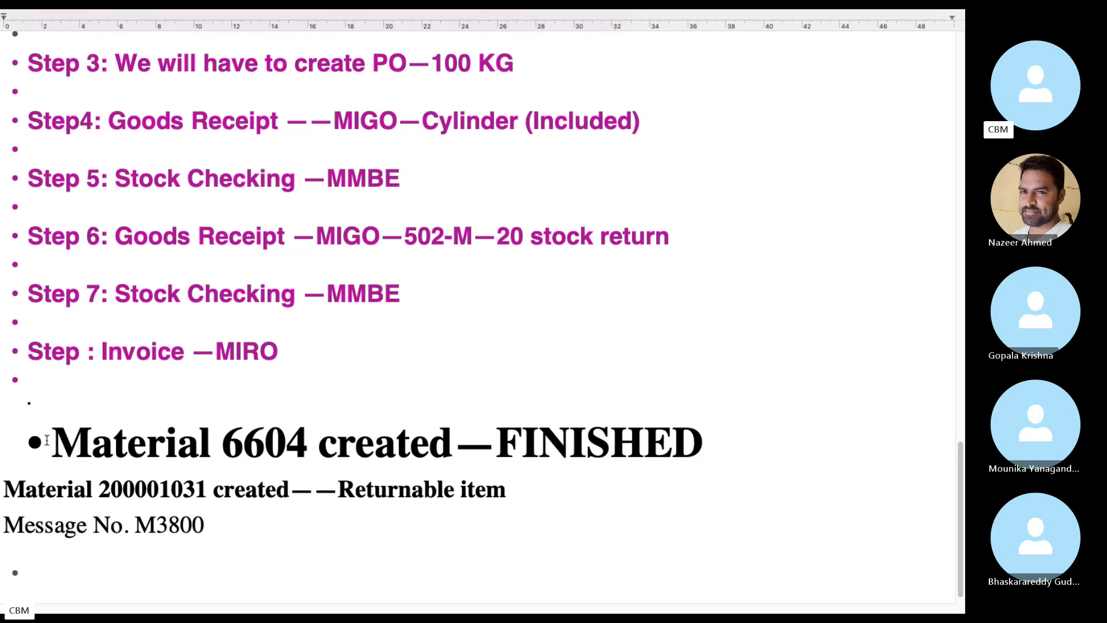
{"action": "key", "text": "BackSpace"}
Set the material notes to font size 36 and delete the remaining message-number line
{"action": "left_click_drag", "start_coordinate": [205, 525], "coordinate": [58, 379]}
{"action": "mouse_move", "coordinate": [141, 12]}
{"action": "left_click", "coordinate": [169, 47]}
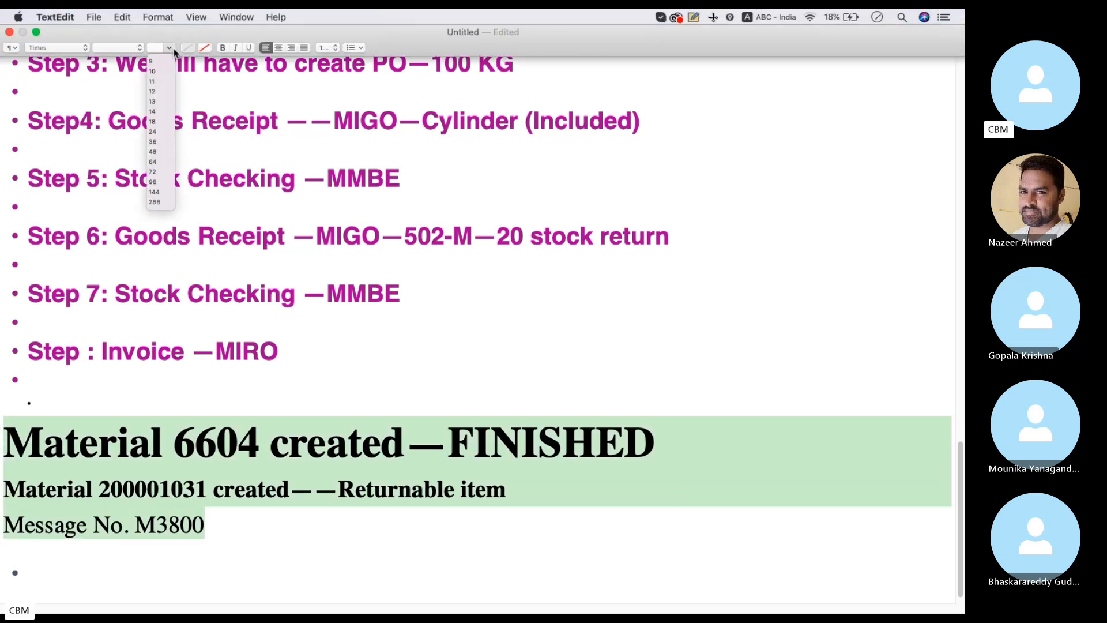
{"action": "left_click", "coordinate": [153, 142]}
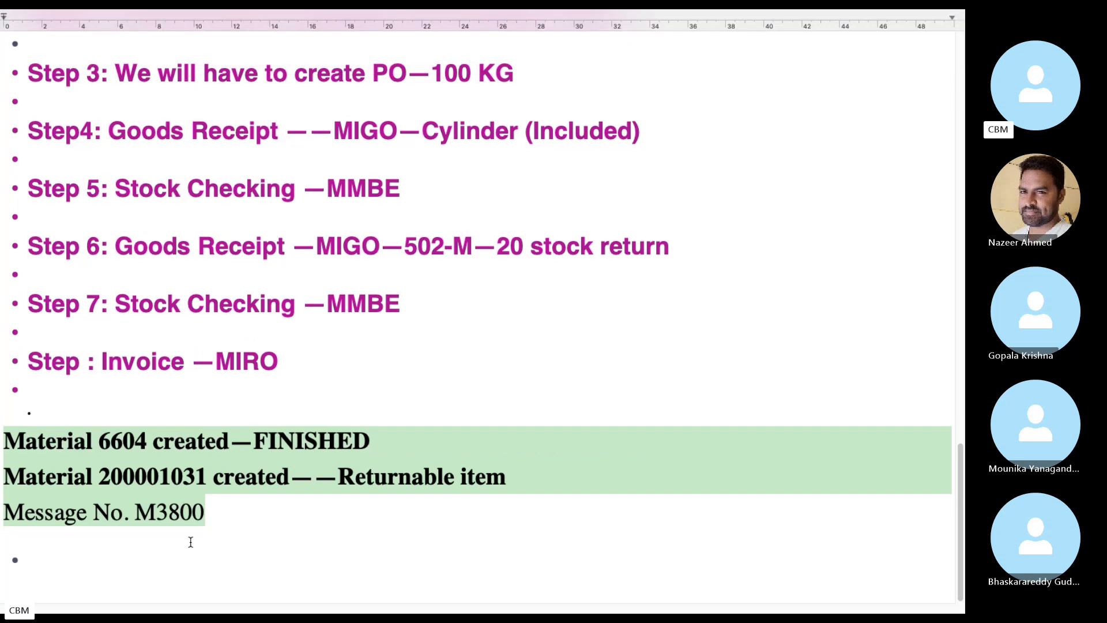
{"action": "left_click_drag", "start_coordinate": [217, 516], "coordinate": [1, 510]}
{"action": "key", "text": "BackSpace"}
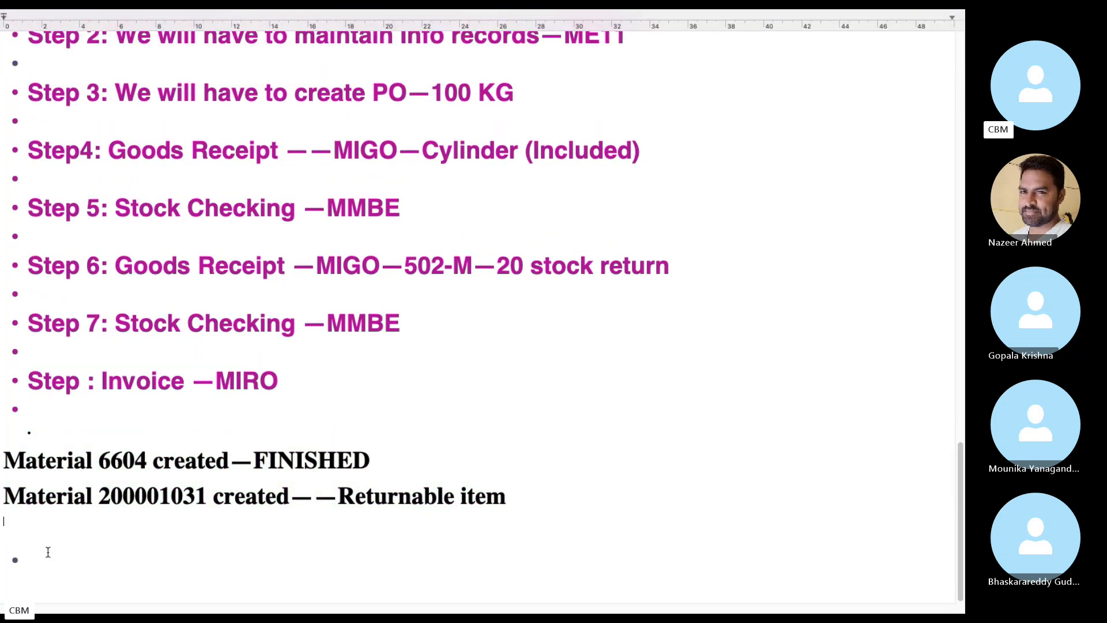
Switch to SAP, leave the material creation with its message help, and start the Create Info Record transaction
{"action": "key", "text": "ctrl+Right"}
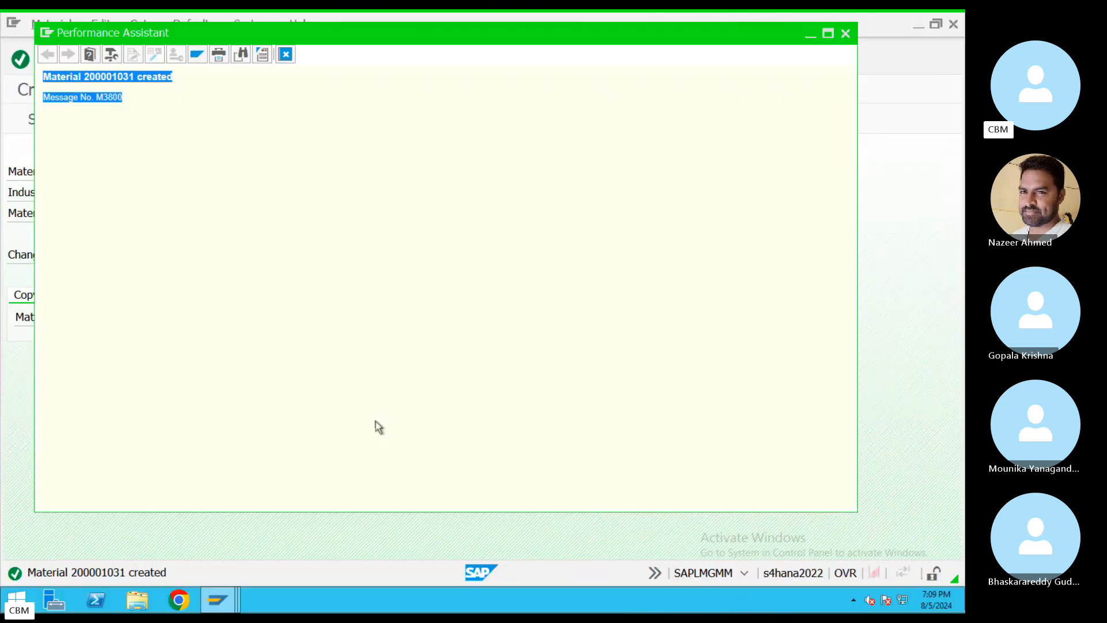
{"action": "left_click", "coordinate": [285, 55]}
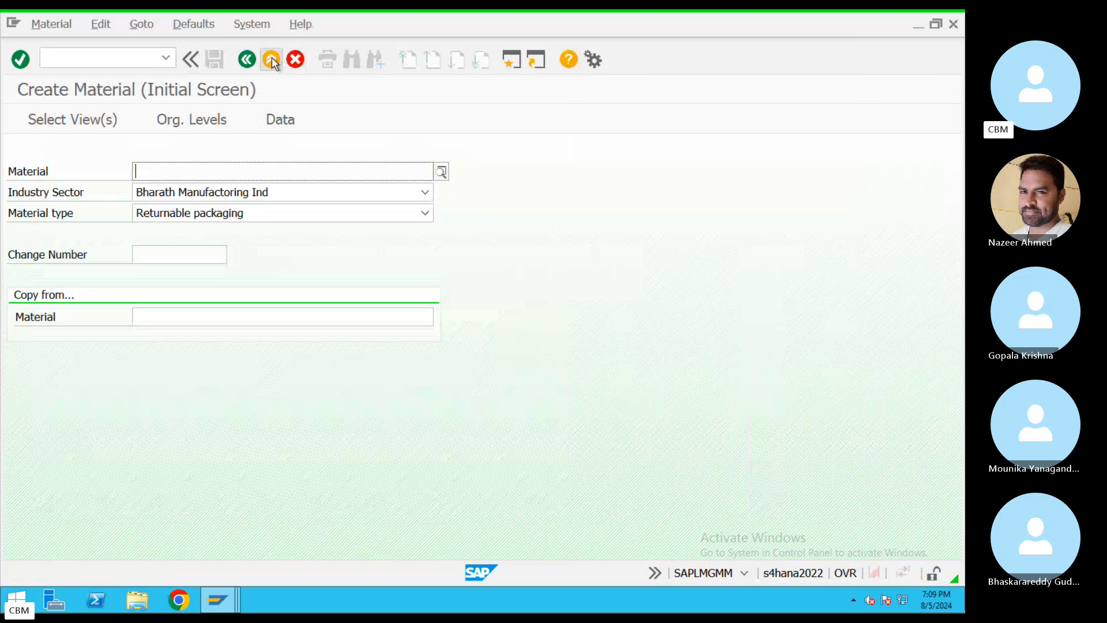
{"action": "left_click", "coordinate": [271, 58]}
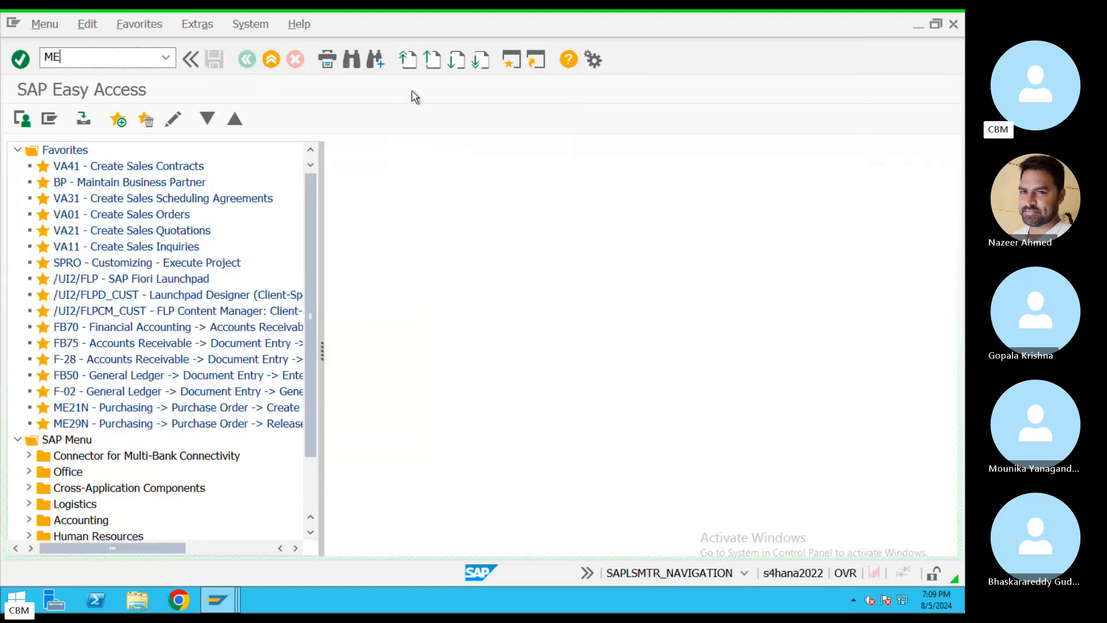
{"action": "key", "text": "Return"}
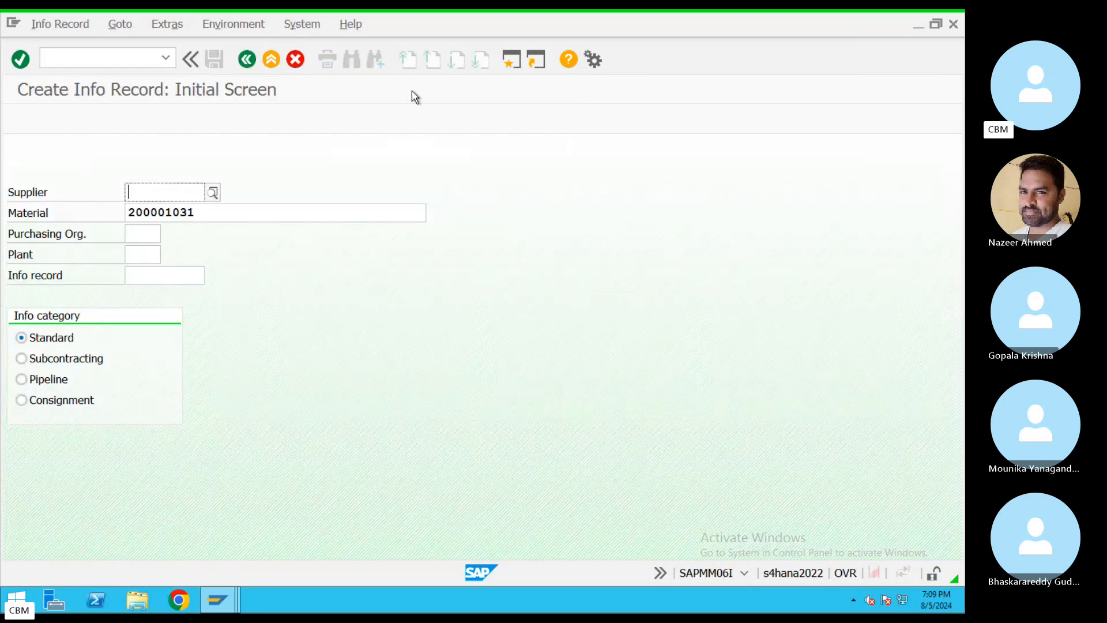
Look up the suppliers and choose IBM in Hyderabad as the info record's supplier
{"action": "left_click", "coordinate": [207, 195]}
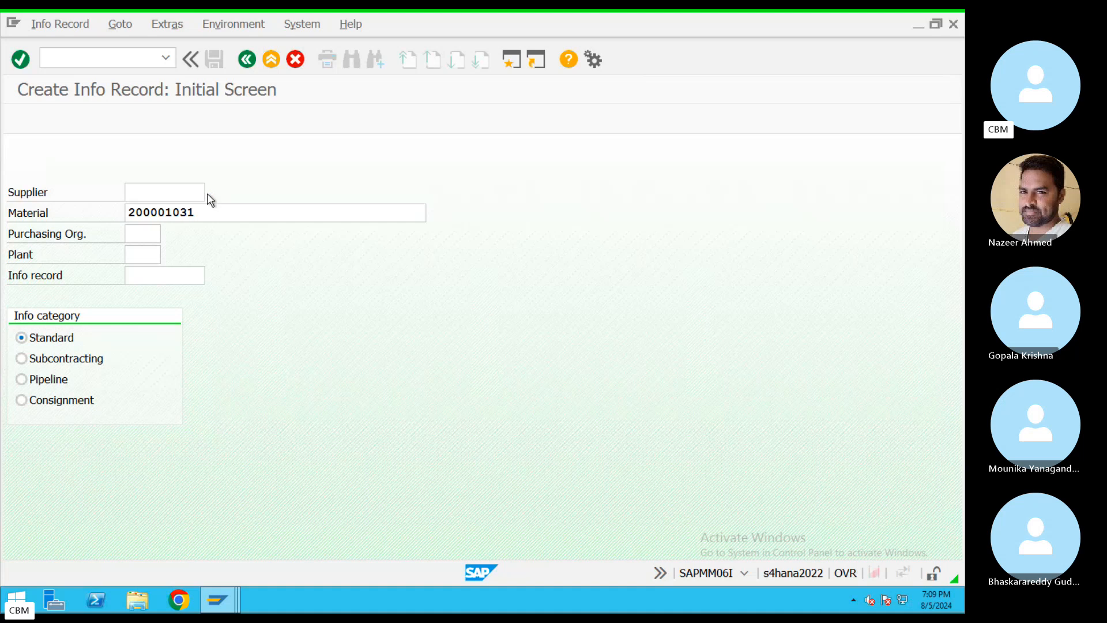
{"action": "key", "text": "Return"}
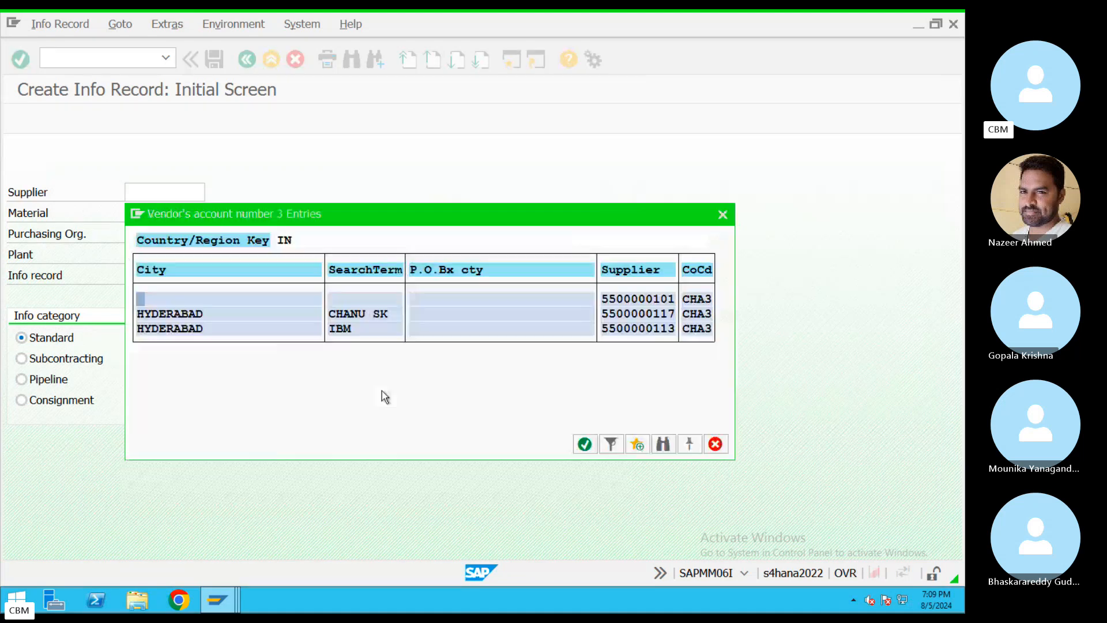
{"action": "double_click", "coordinate": [346, 329]}
Copy the supplier number into a new "Vendor-" line below the material notes in TextEdit, and return to SAP
{"action": "left_click_drag", "start_coordinate": [131, 193], "coordinate": [233, 189]}
{"action": "key", "text": "ctrl+c"}
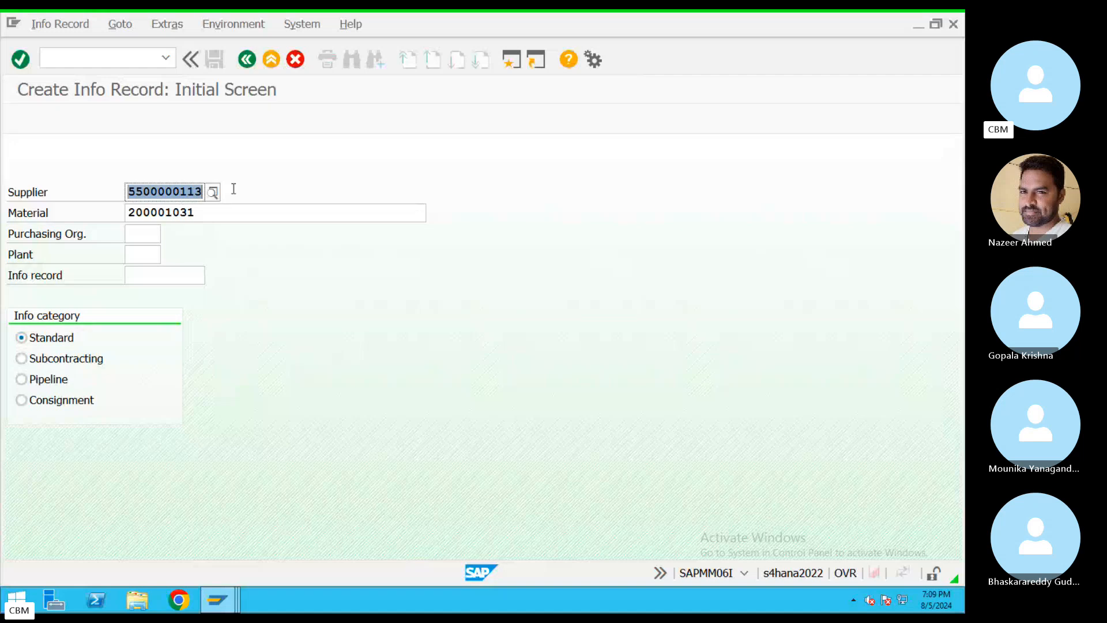
{"action": "key", "text": "alt+Tab"}
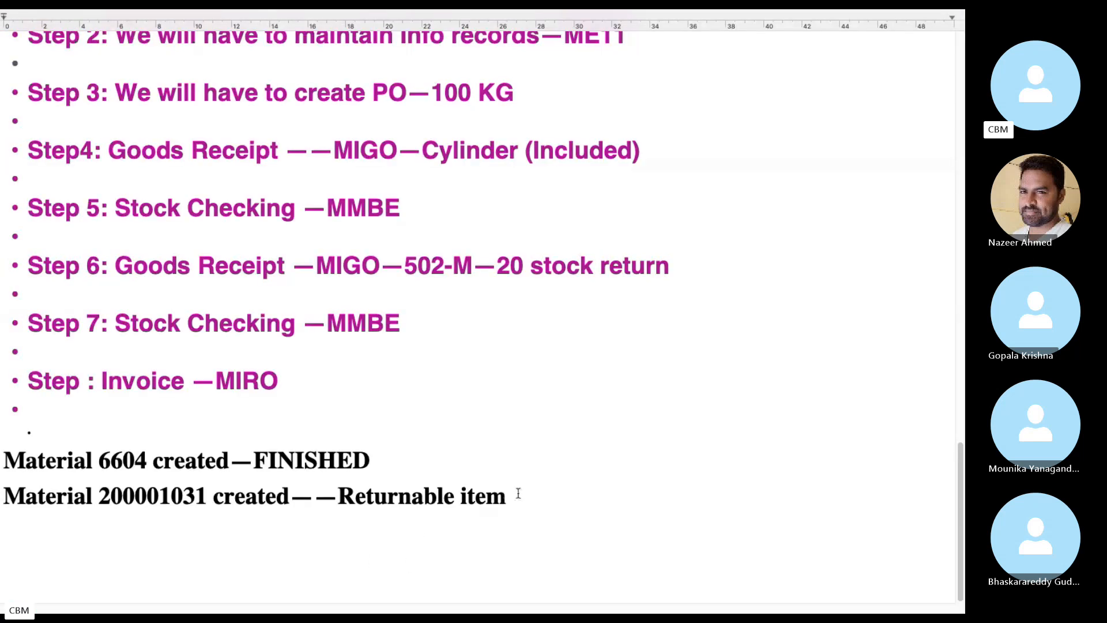
{"action": "key", "text": "Return"}
{"action": "type", "text": "Vendor"}
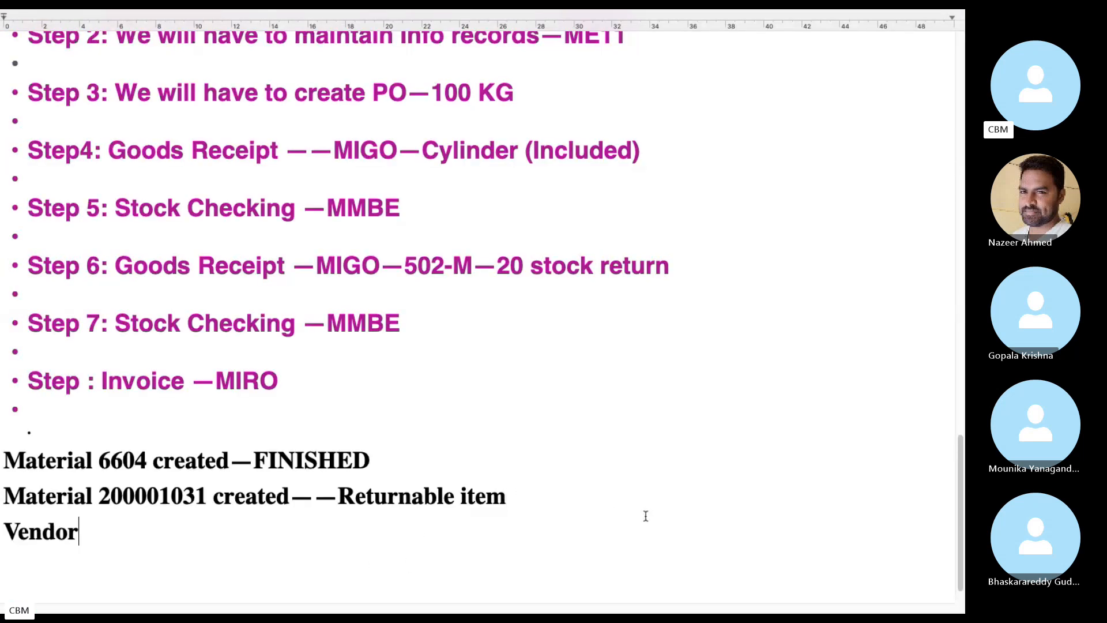
{"action": "type", "text": "-"}
{"action": "key", "text": "ctrl+v"}
{"action": "key", "text": "alt+Tab"}
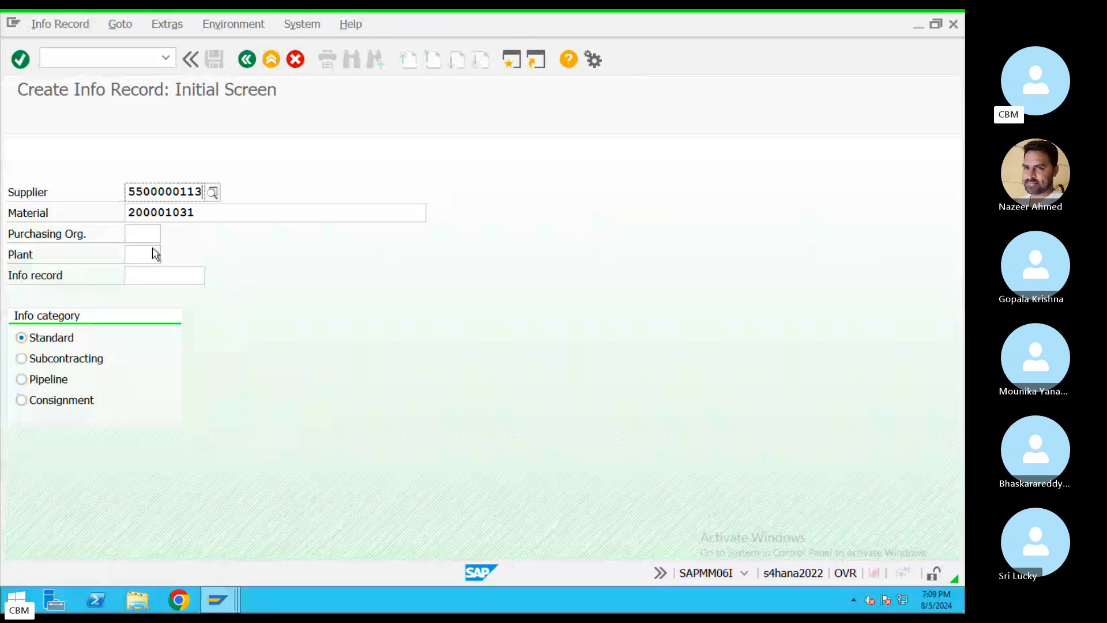
Enter purchasing organization CP1 for the info record and try to continue with plant CP1
{"action": "left_click", "coordinate": [155, 241]}
{"action": "type", "text": "CP1"}
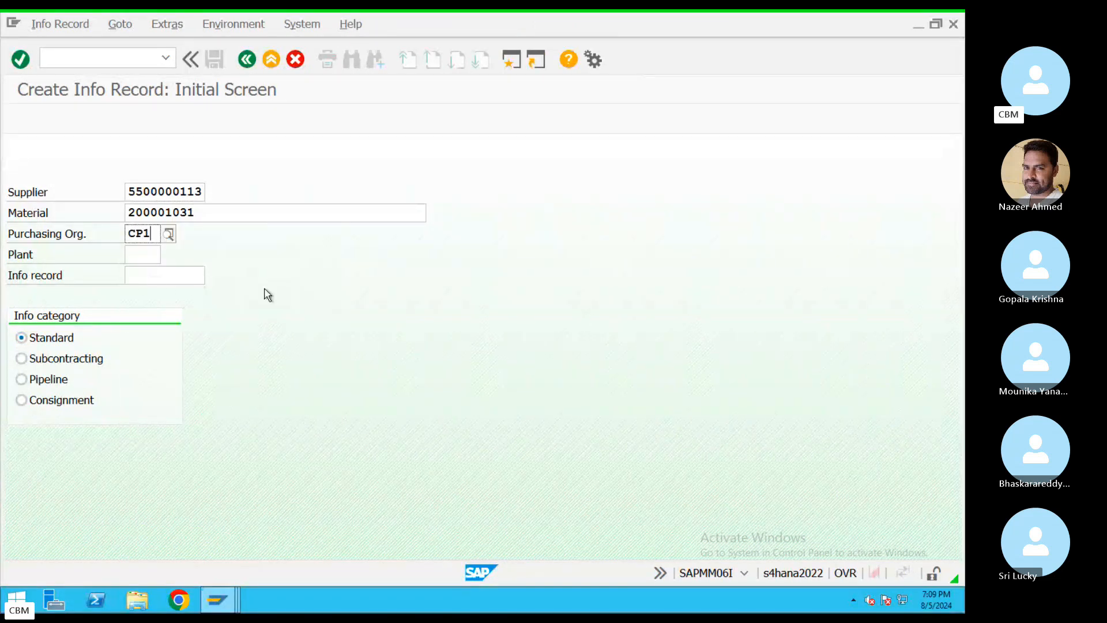
{"action": "left_click", "coordinate": [144, 254]}
{"action": "type", "text": "CP"}
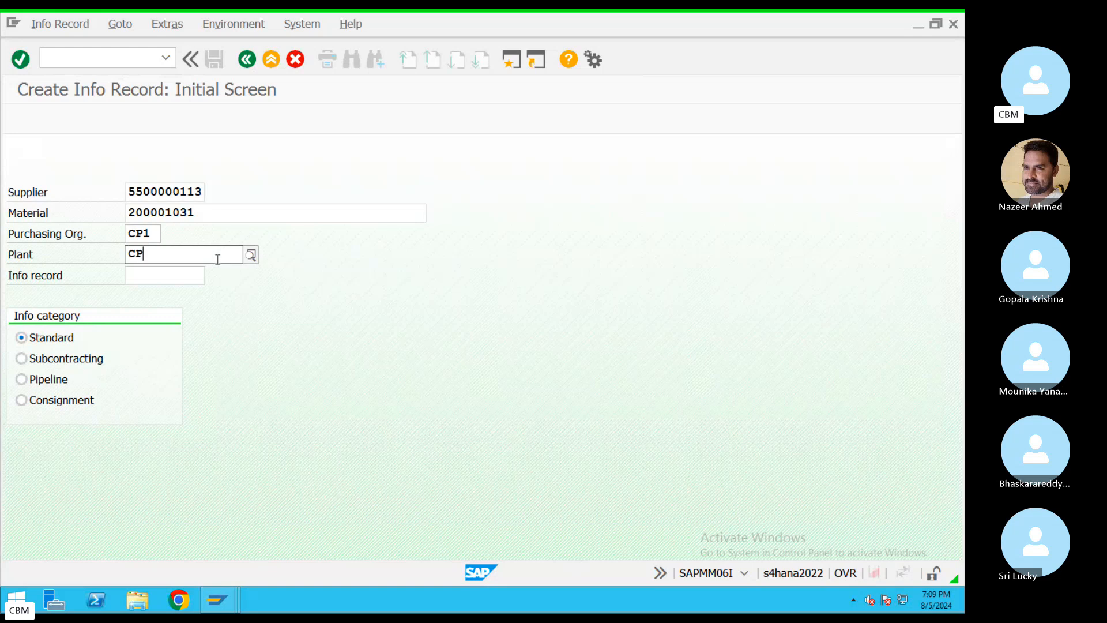
{"action": "type", "text": "1"}
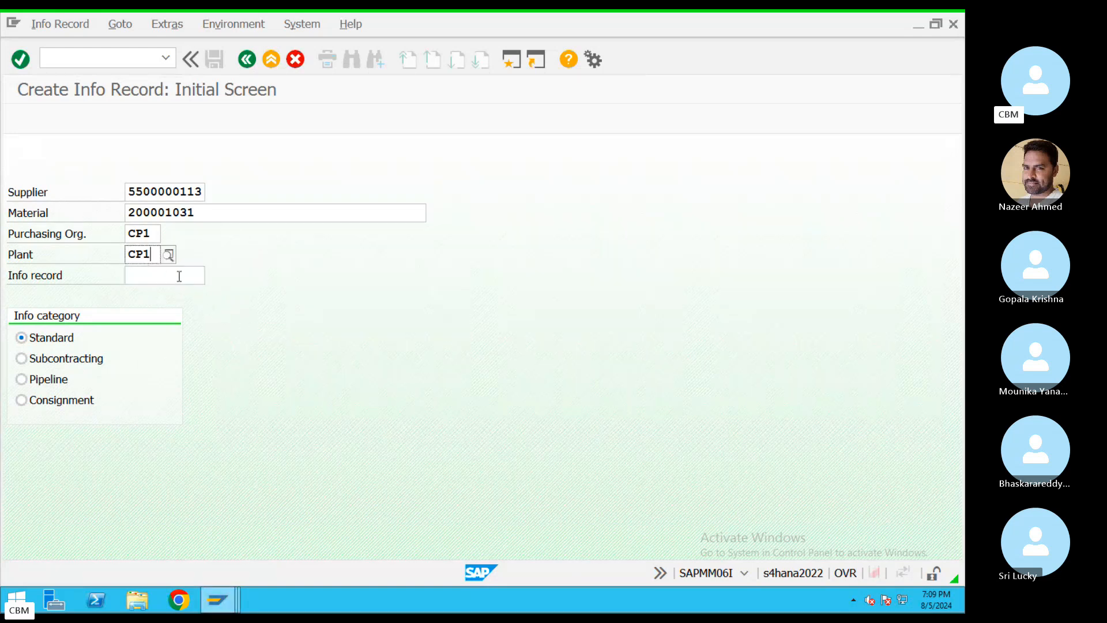
{"action": "left_click", "coordinate": [180, 276]}
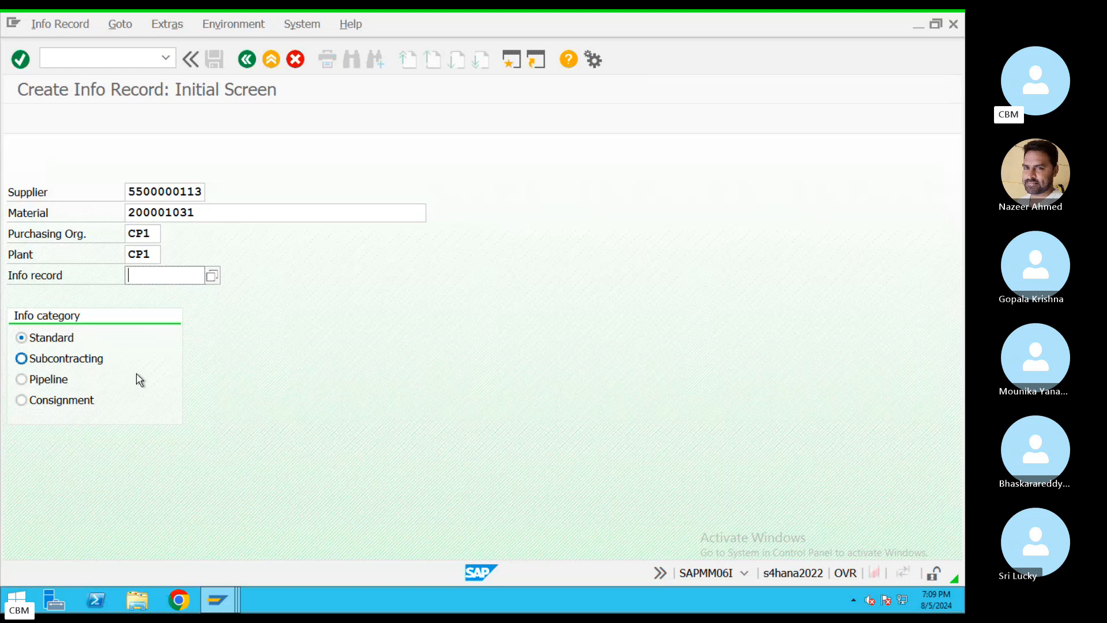
{"action": "key", "text": "Return"}
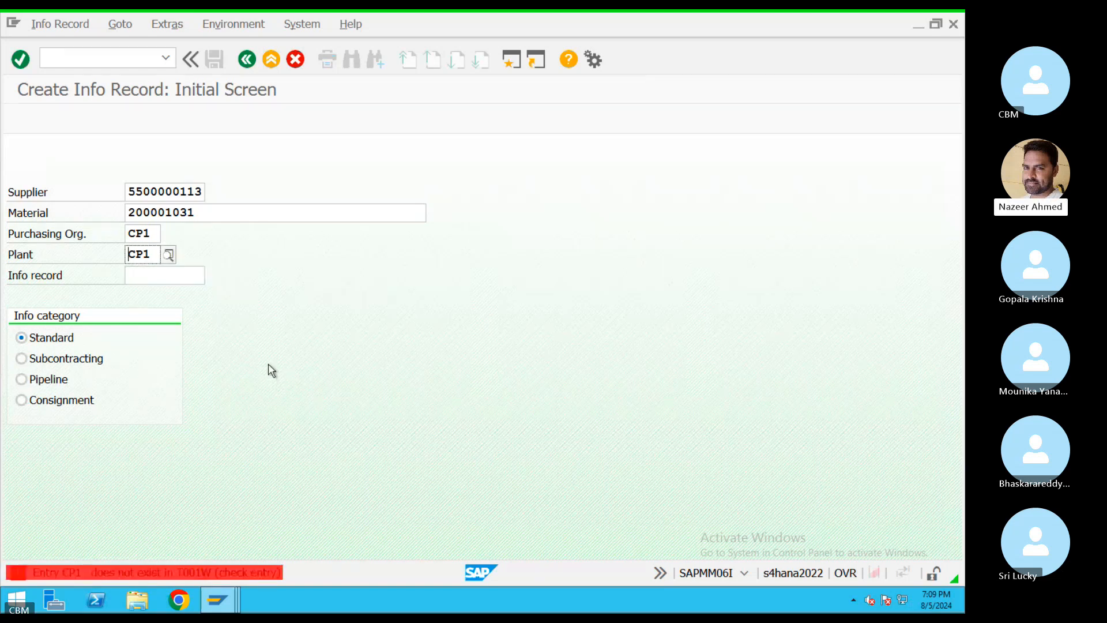
Set the plant to CHY and continue to the info record's general data
{"action": "left_click_drag", "start_coordinate": [161, 255], "coordinate": [100, 269]}
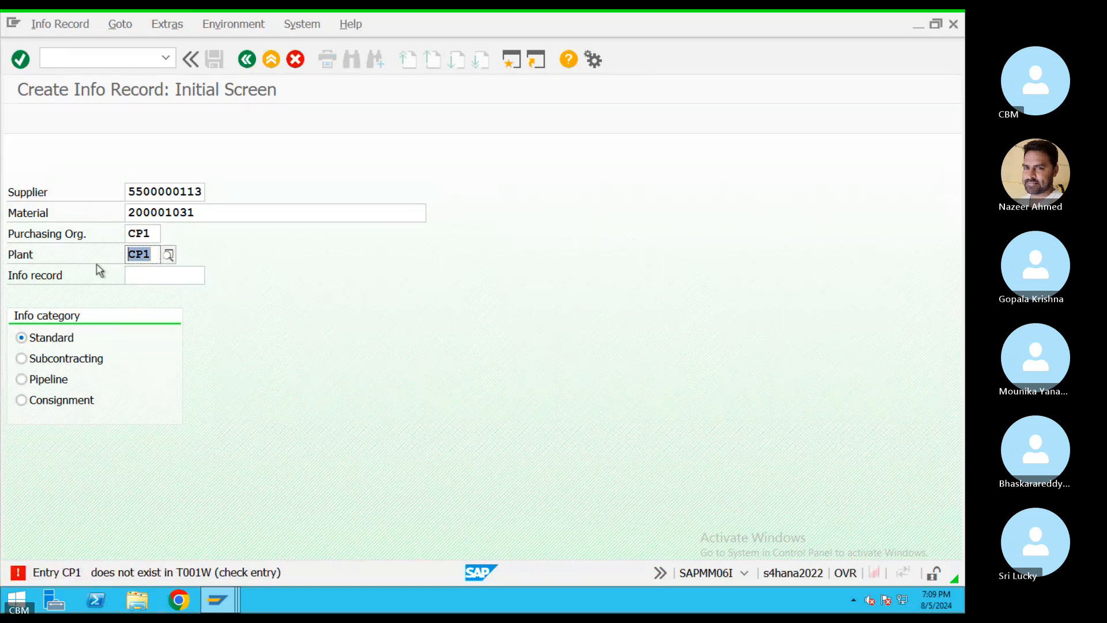
{"action": "type", "text": "CHY"}
{"action": "key", "text": "Return"}
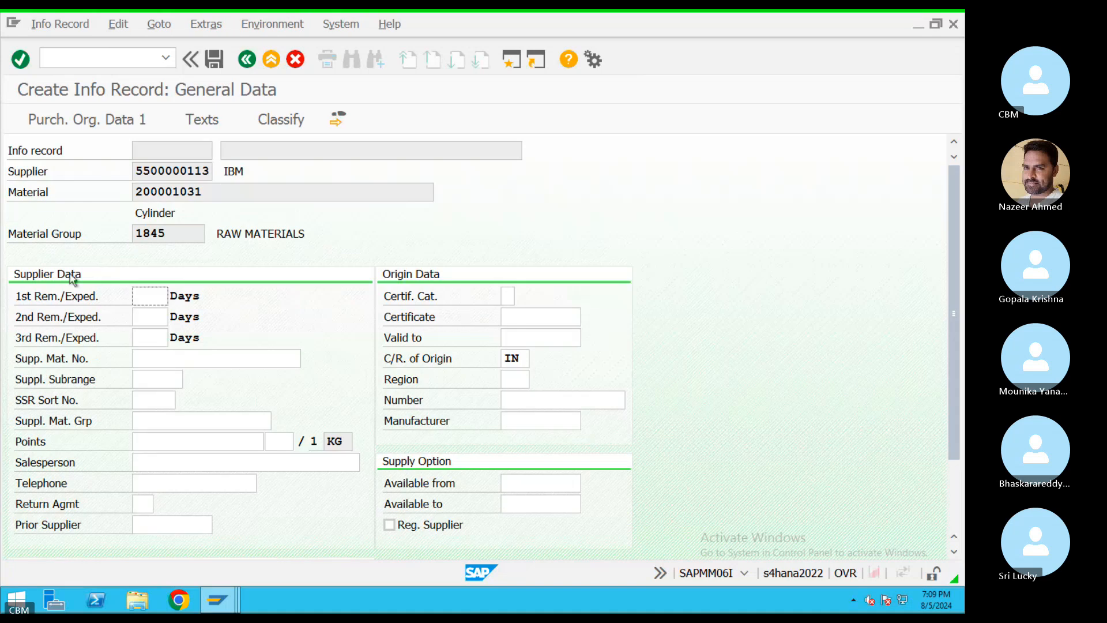
Set the first, second and third reminders to 10, 20 and 30 days, and continue to the purchasing organization data
{"action": "left_click", "coordinate": [153, 301]}
{"action": "type", "text": "1"}
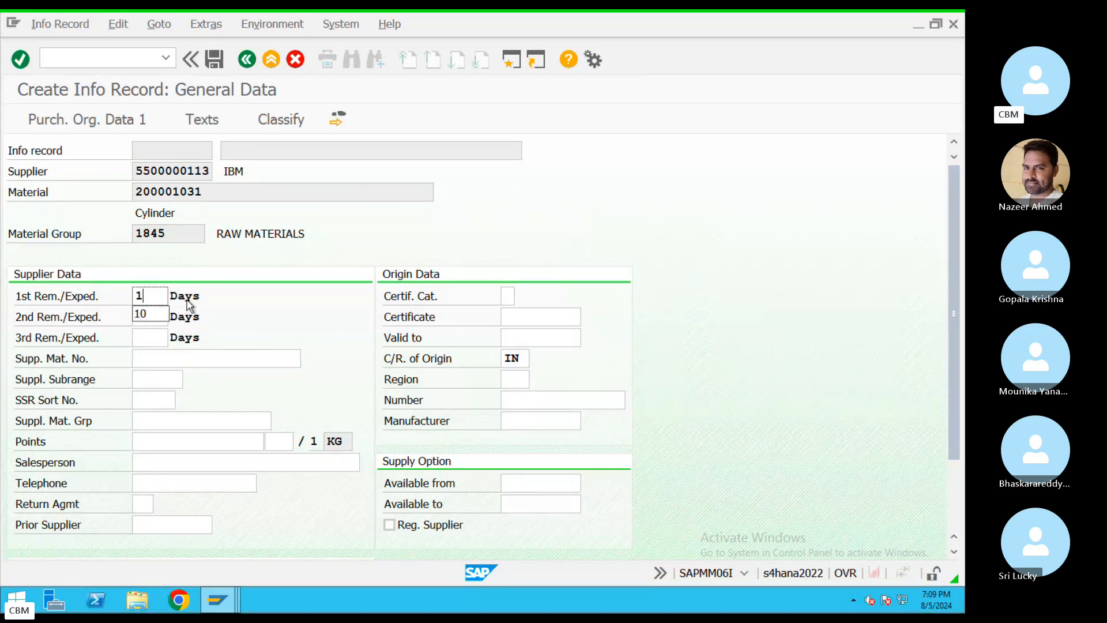
{"action": "left_click", "coordinate": [149, 313]}
{"action": "left_click", "coordinate": [152, 317]}
{"action": "type", "text": "1"}
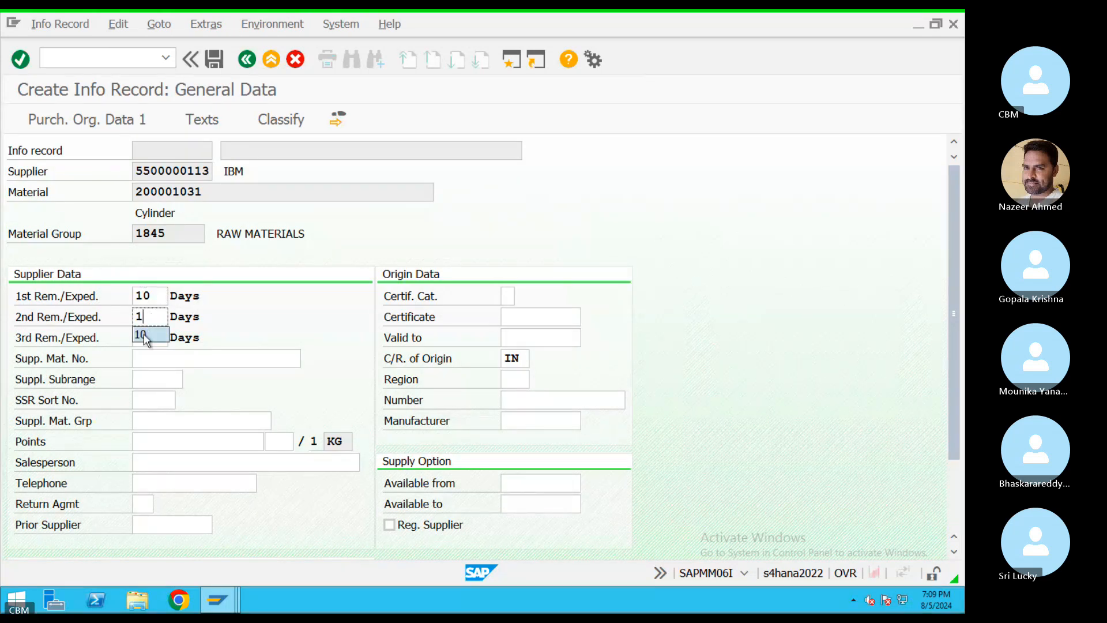
{"action": "left_click", "coordinate": [147, 335]}
{"action": "key", "text": "BackSpace"}
{"action": "key", "text": "BackSpace"}
{"action": "type", "text": "2"}
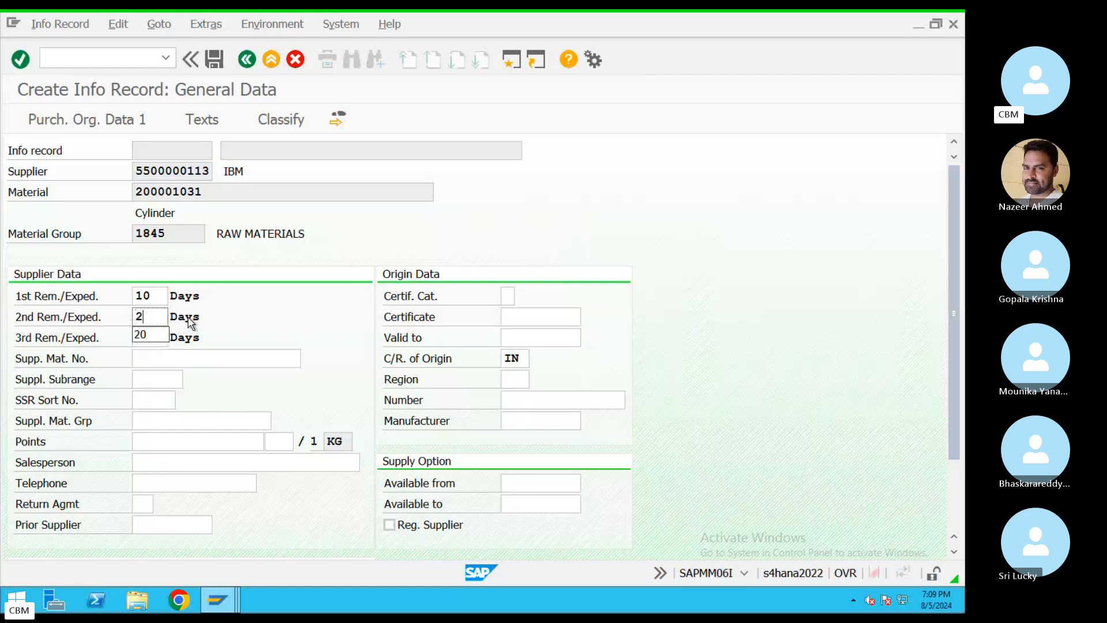
{"action": "type", "text": "0"}
{"action": "left_click", "coordinate": [143, 337]}
{"action": "type", "text": "1"}
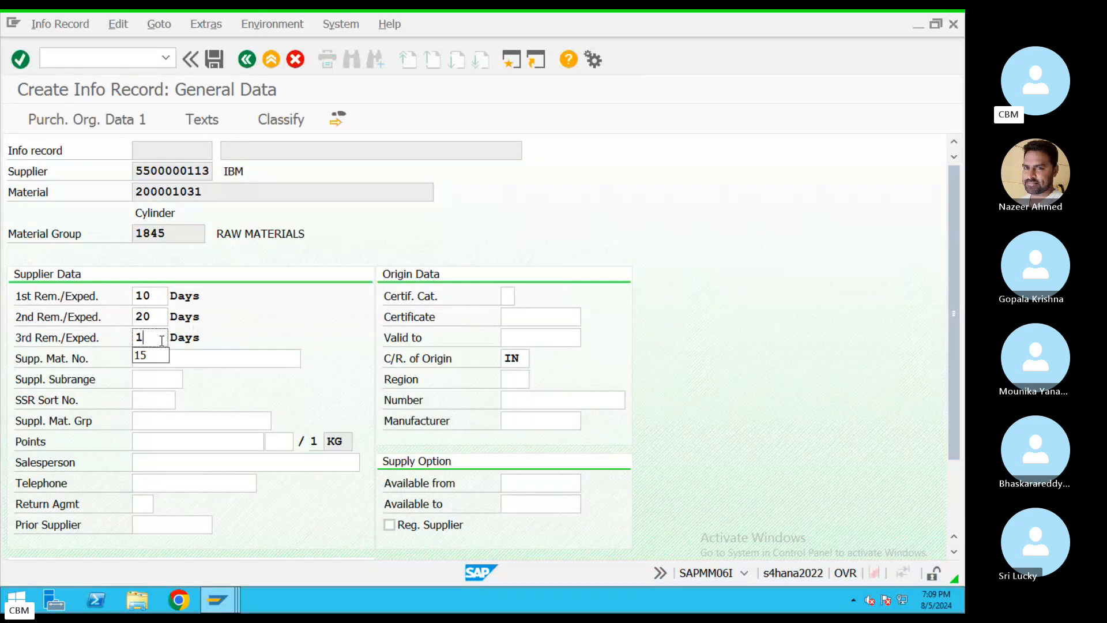
{"action": "key", "text": "BackSpace"}
{"action": "type", "text": "30"}
{"action": "scroll", "coordinate": [361, 412], "scroll_direction": "down", "scroll_amount": 5}
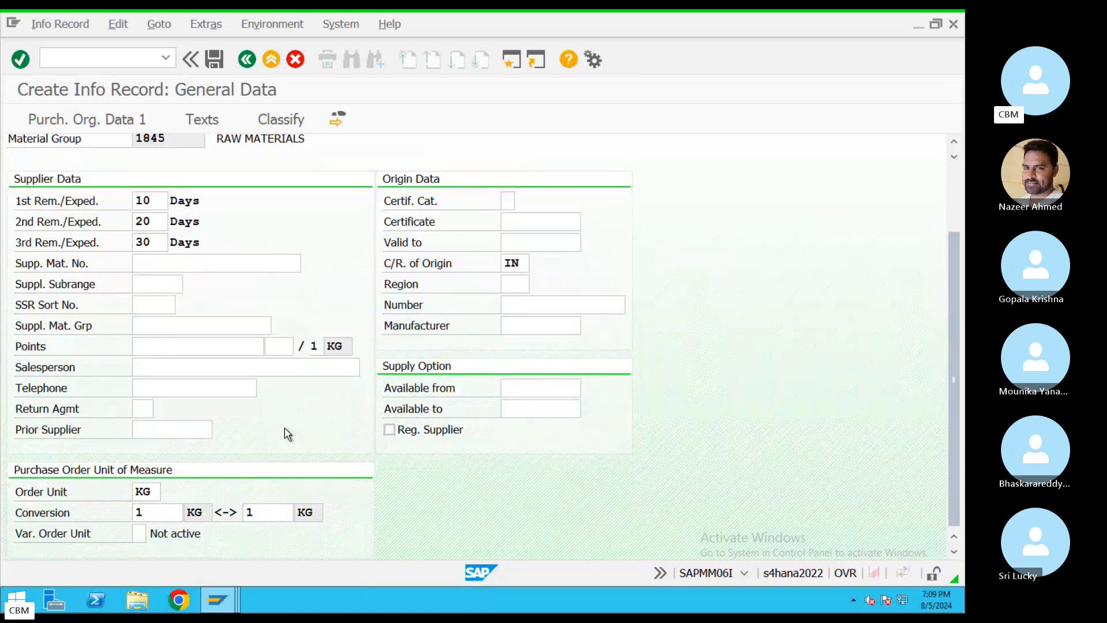
{"action": "key", "text": "Return"}
Set the planned delivery time to 10 days and the standard quantity to 100 KG
{"action": "left_click", "coordinate": [198, 341]}
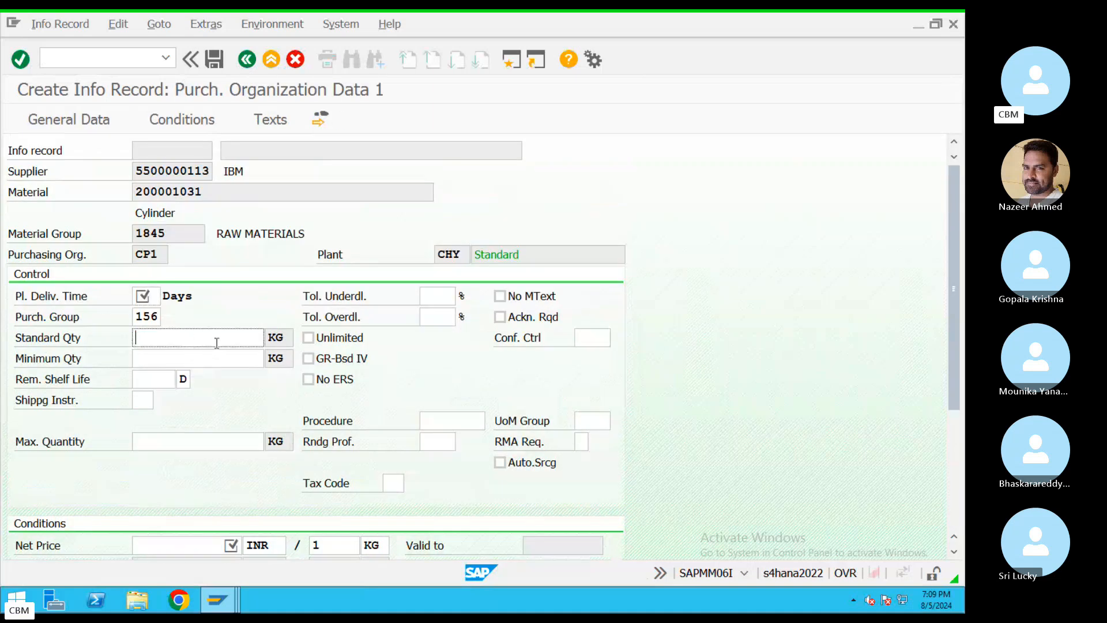
{"action": "left_click", "coordinate": [157, 295]}
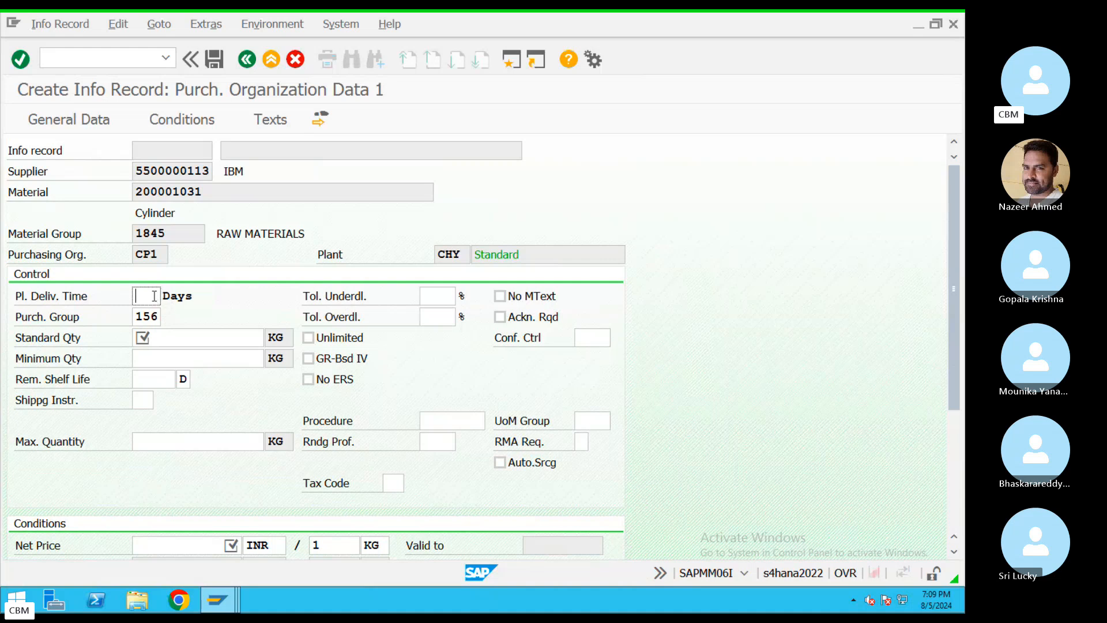
{"action": "type", "text": "10"}
{"action": "left_click", "coordinate": [166, 341]}
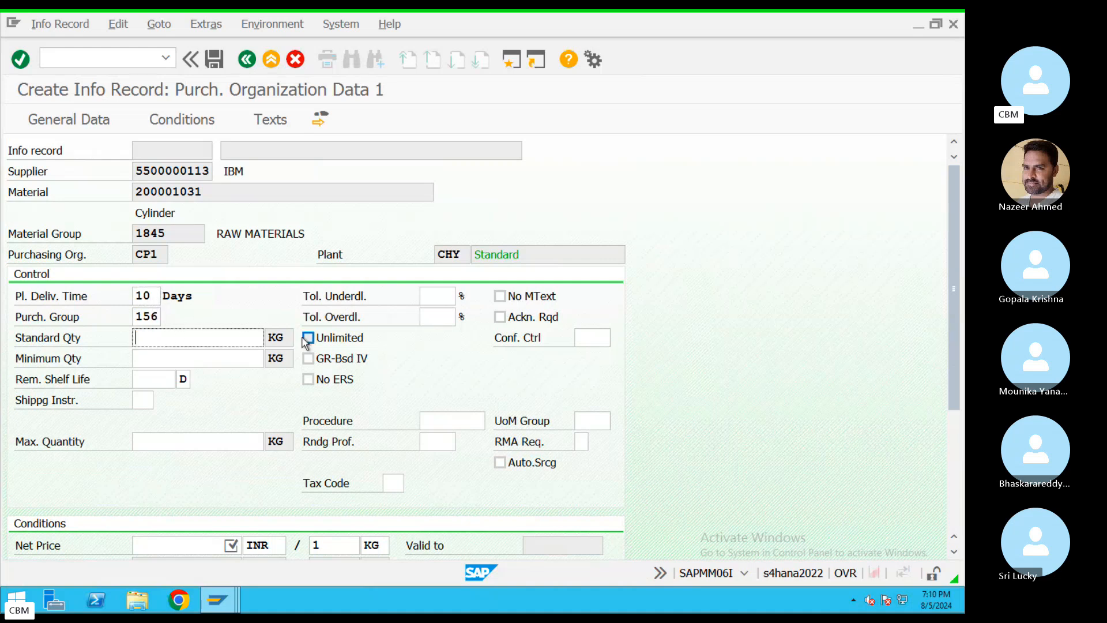
{"action": "type", "text": "100"}
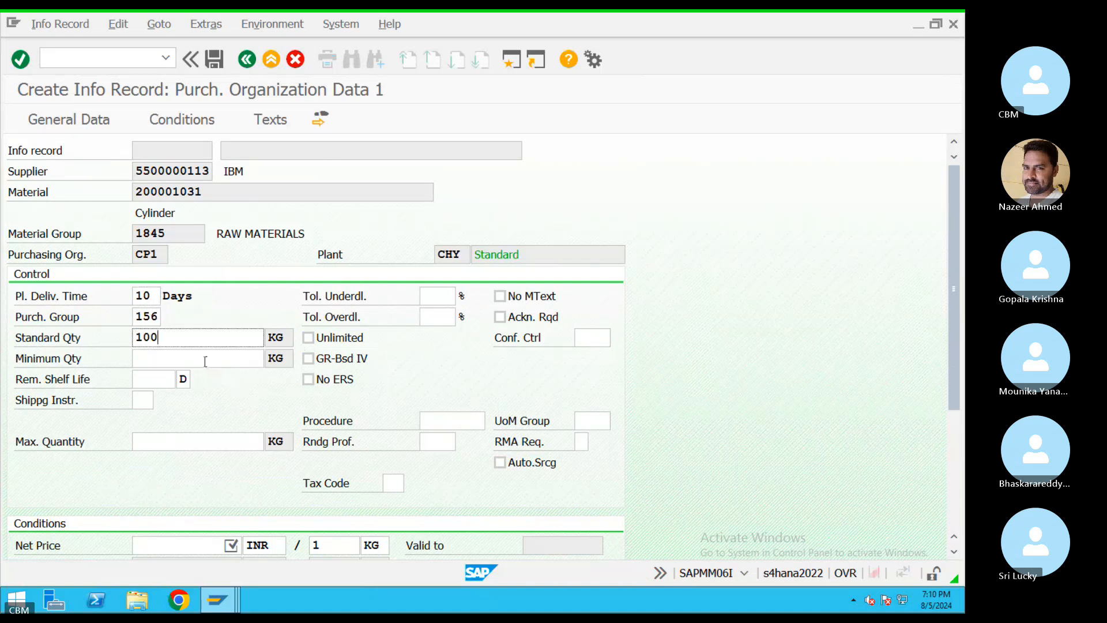
Set the info record's minimum quantity to 10 KG and the maximum quantity to 1000 KG
{"action": "left_click", "coordinate": [206, 359]}
{"action": "type", "text": "10"}
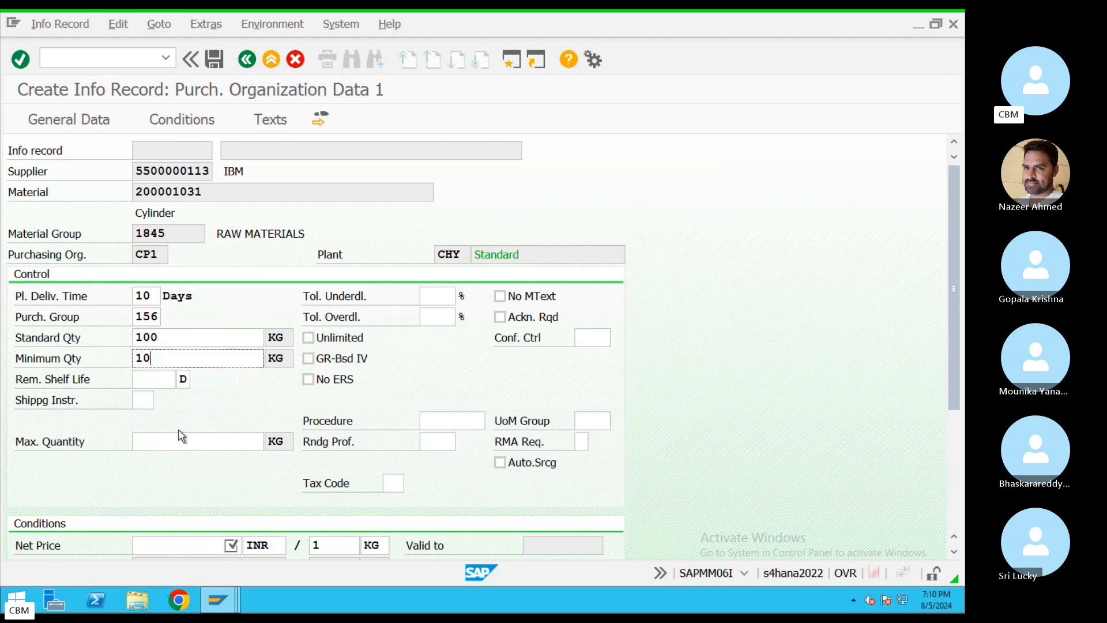
{"action": "left_click", "coordinate": [157, 439]}
{"action": "type", "text": "1"}
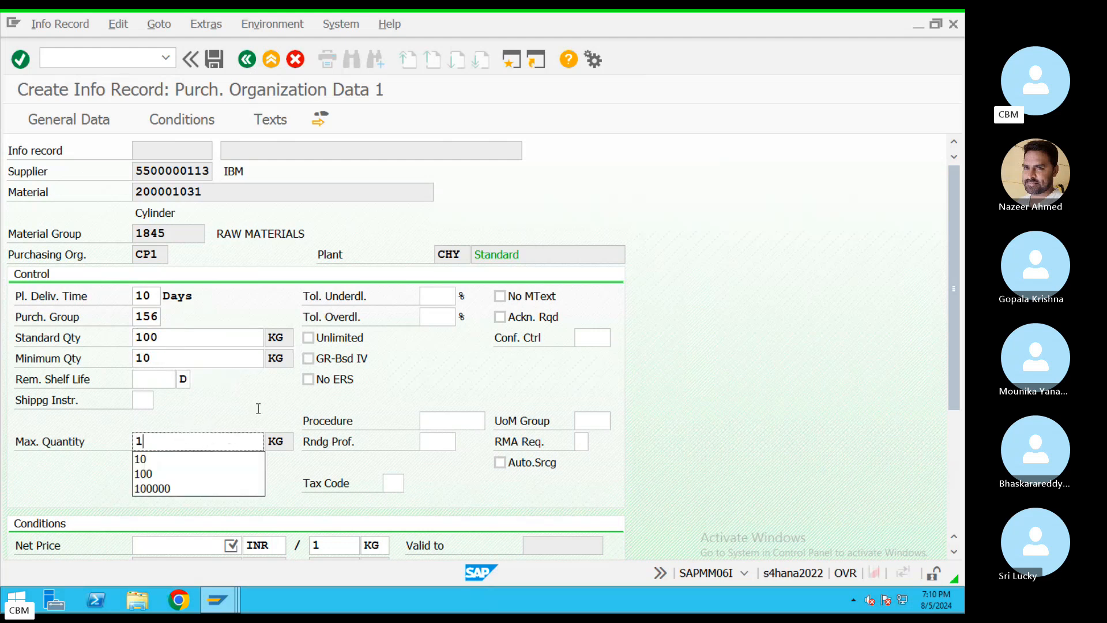
{"action": "type", "text": "0000"}
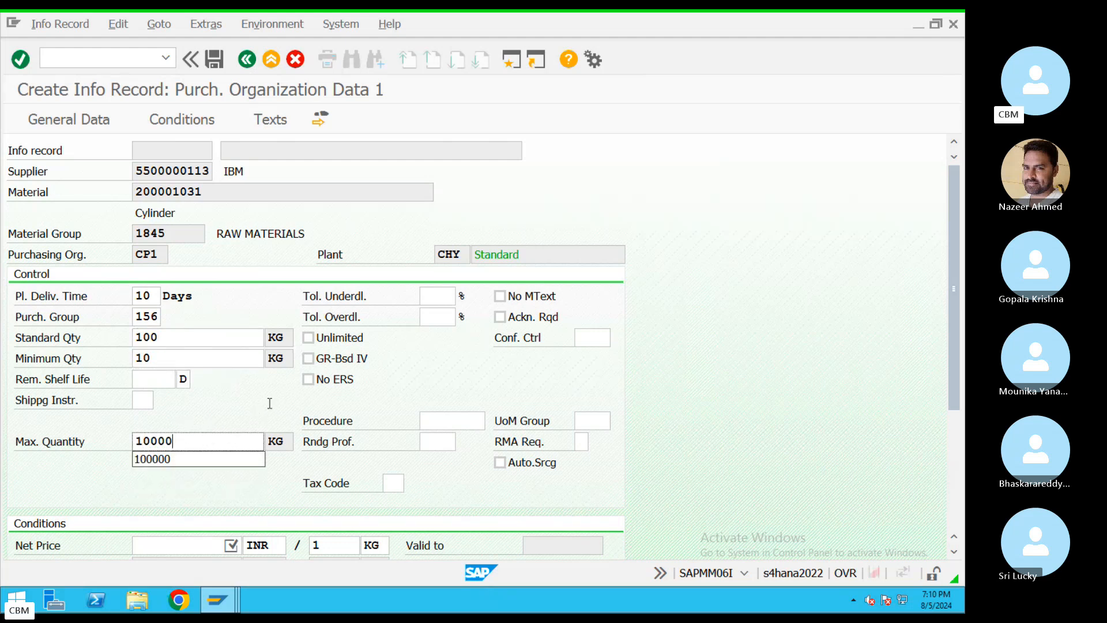
{"action": "scroll", "coordinate": [217, 502], "scroll_direction": "down", "scroll_amount": 2}
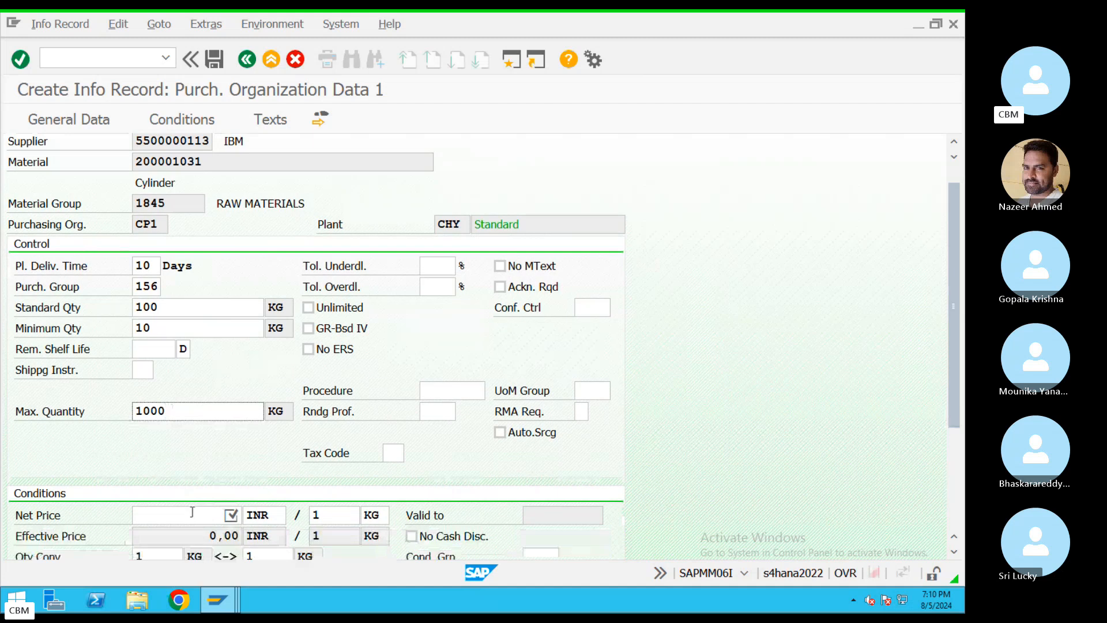
Enter a net price of 100 INR per 1 KG and save the info record
{"action": "left_click", "coordinate": [237, 513]}
{"action": "type", "text": "10"}
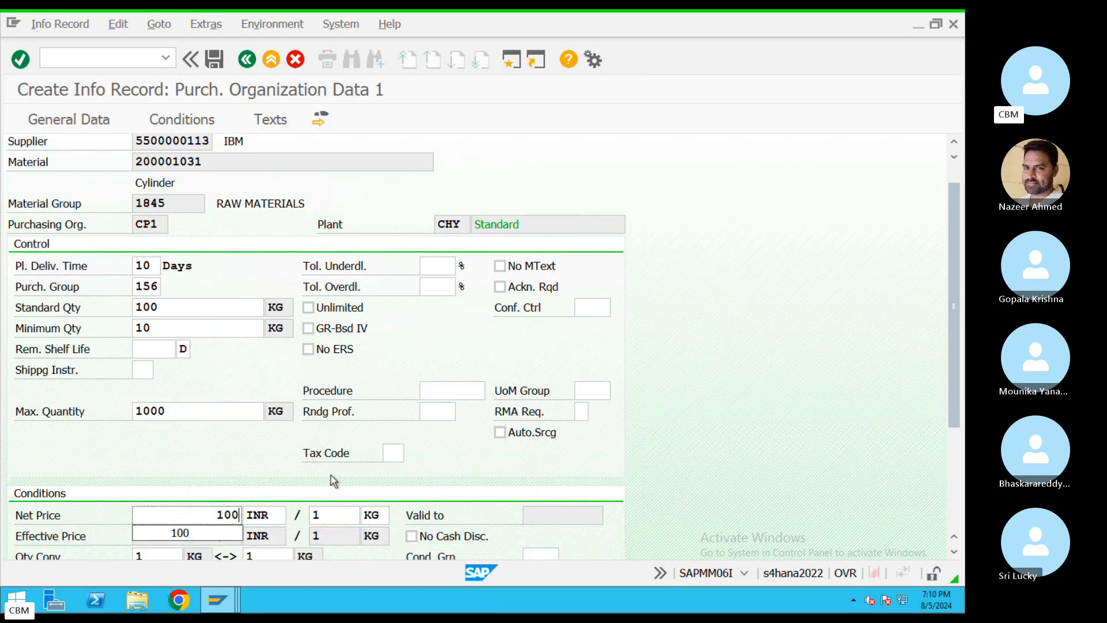
{"action": "type", "text": "0"}
{"action": "key", "text": "Return"}
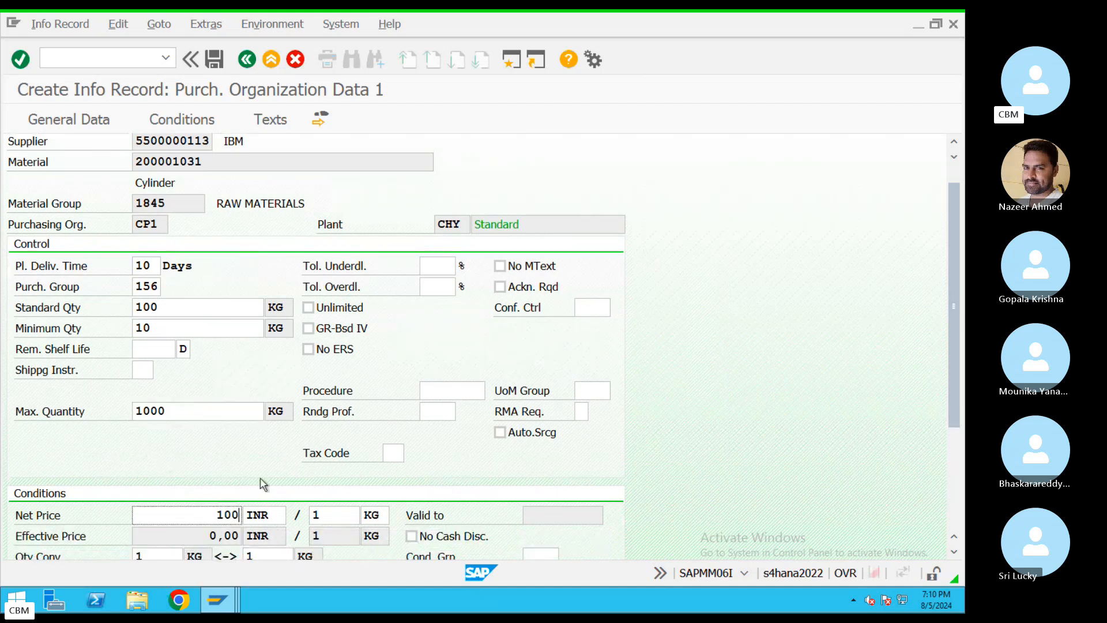
{"action": "left_click", "coordinate": [229, 61]}
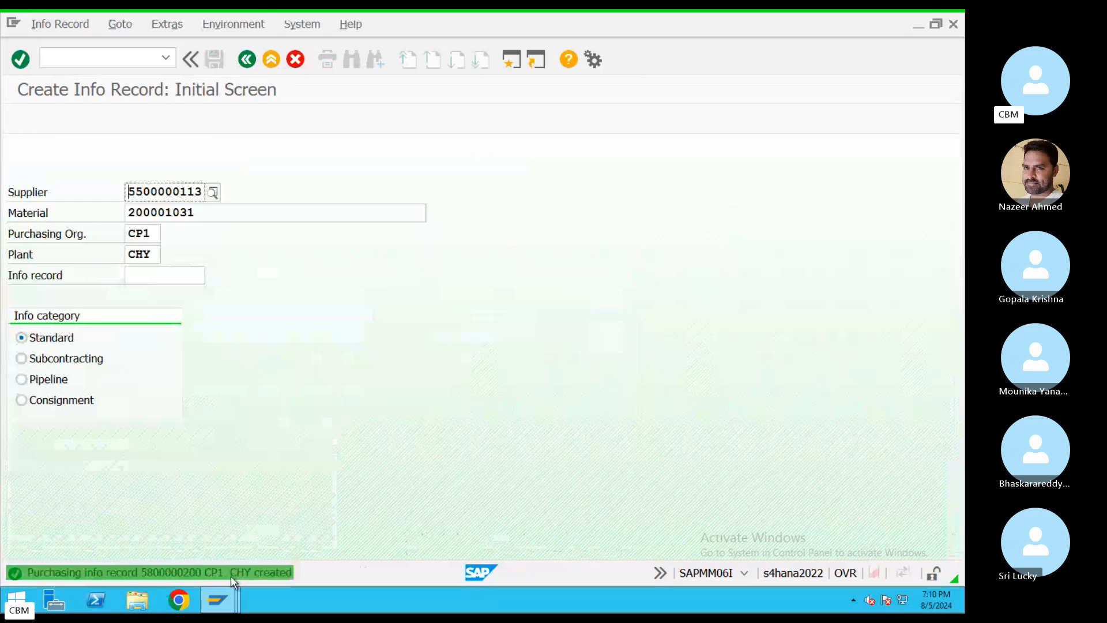
Copy the info record creation message and paste it below the vendor line in the TextEdit notes
{"action": "double_click", "coordinate": [230, 573]}
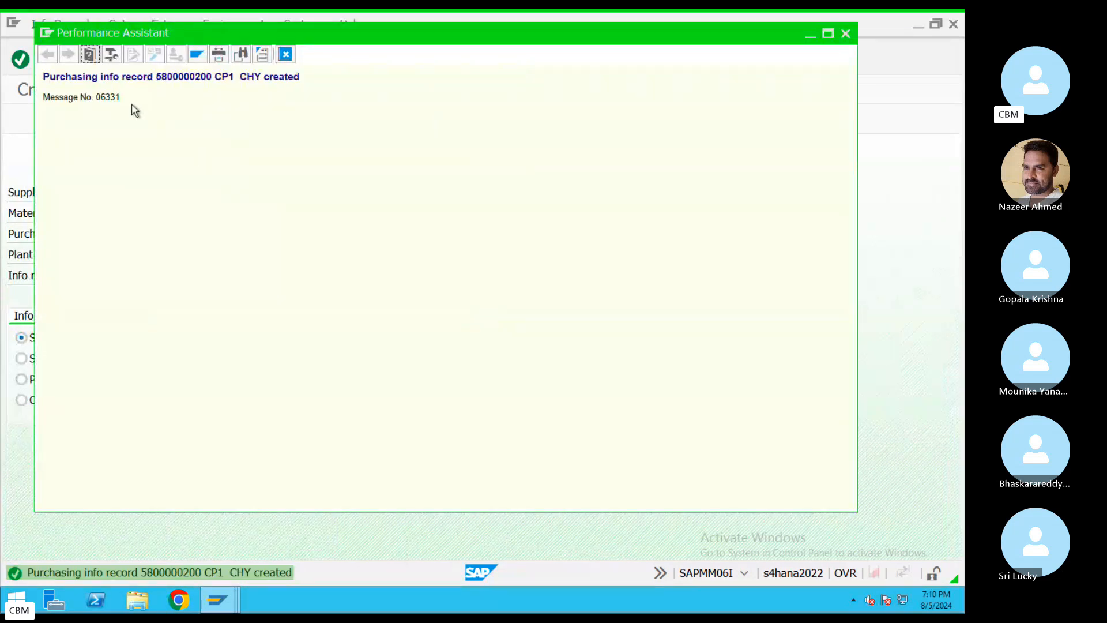
{"action": "left_click_drag", "start_coordinate": [134, 110], "coordinate": [2, 81]}
{"action": "key", "text": "super+c"}
{"action": "key", "text": "ctrl+Left"}
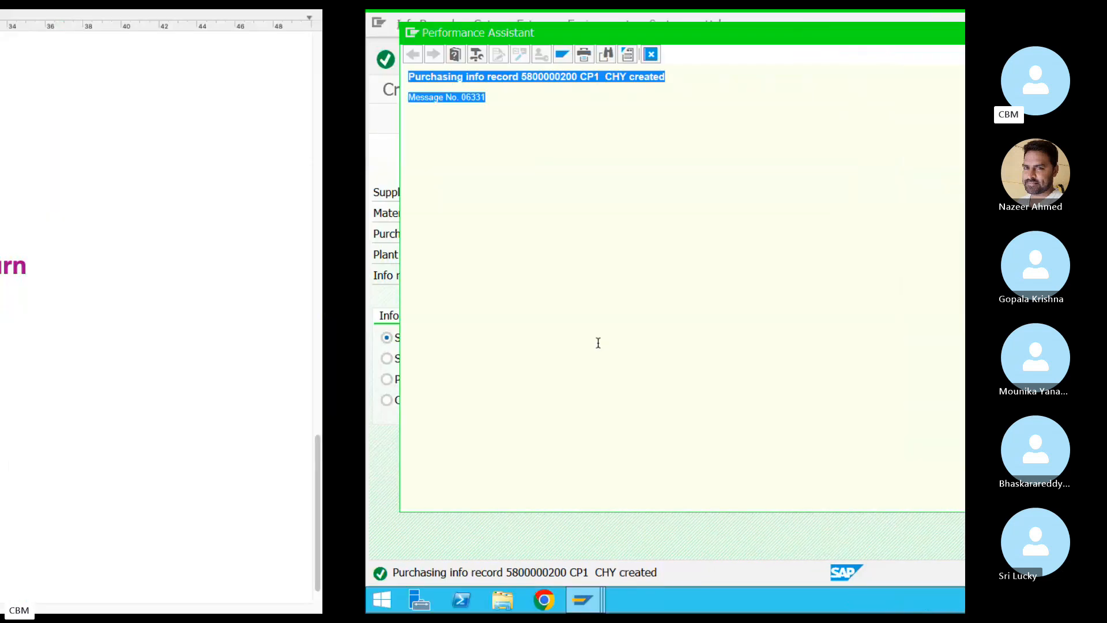
{"action": "key", "text": "Return"}
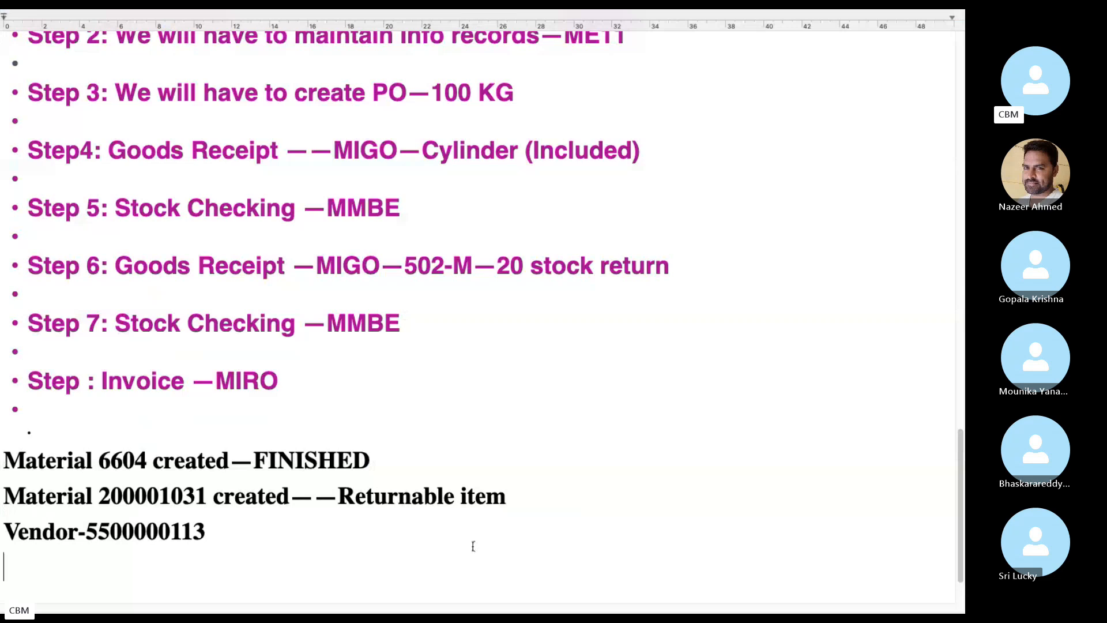
{"action": "key", "text": "super+v"}
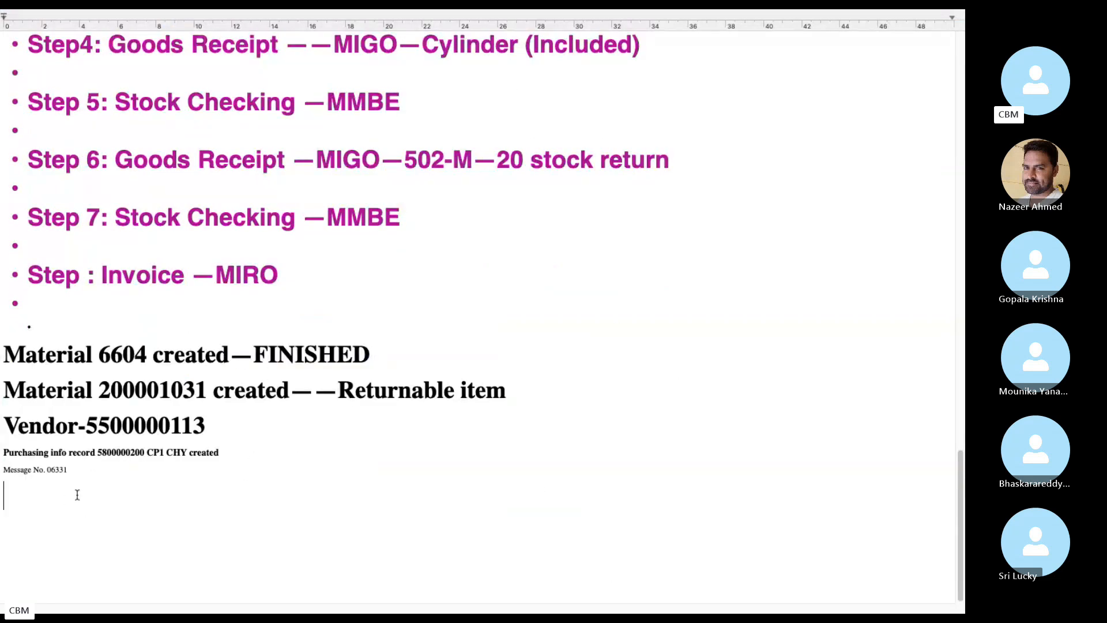
Make the pasted info record message lines bold and enlarge their font size
{"action": "left_click_drag", "start_coordinate": [78, 494], "coordinate": [1, 457]}
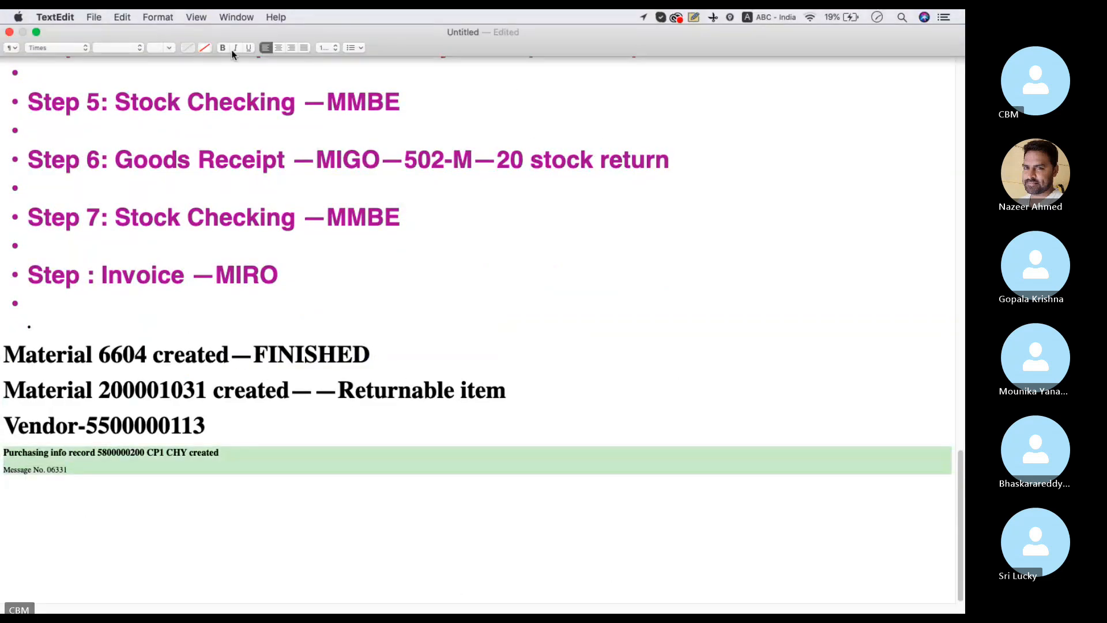
{"action": "left_click", "coordinate": [222, 48]}
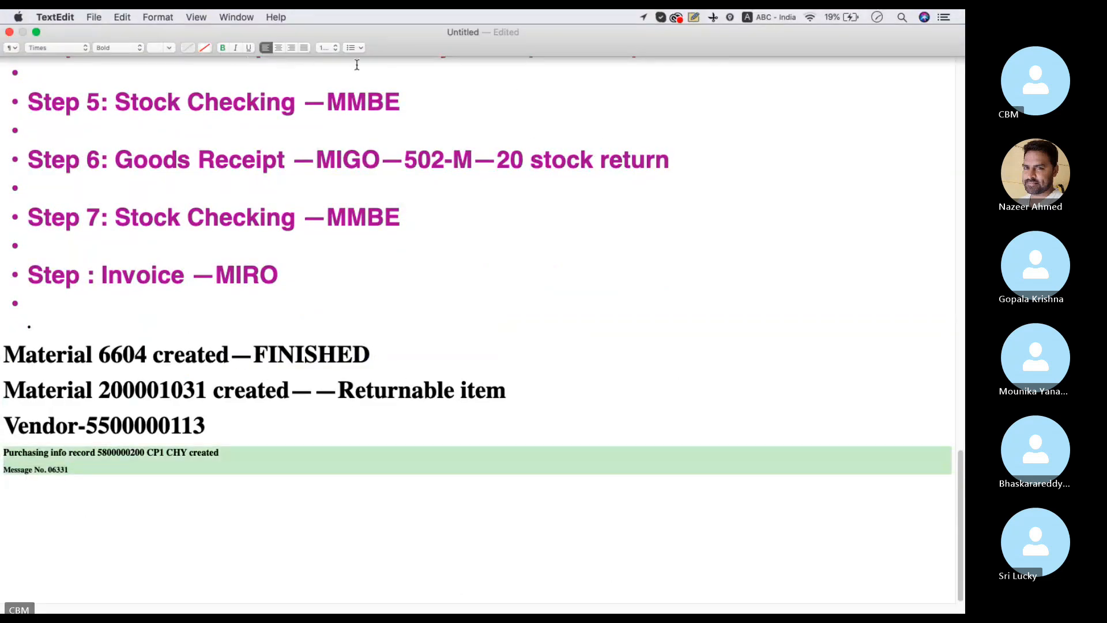
{"action": "left_click", "coordinate": [170, 48]}
{"action": "left_click", "coordinate": [156, 131]}
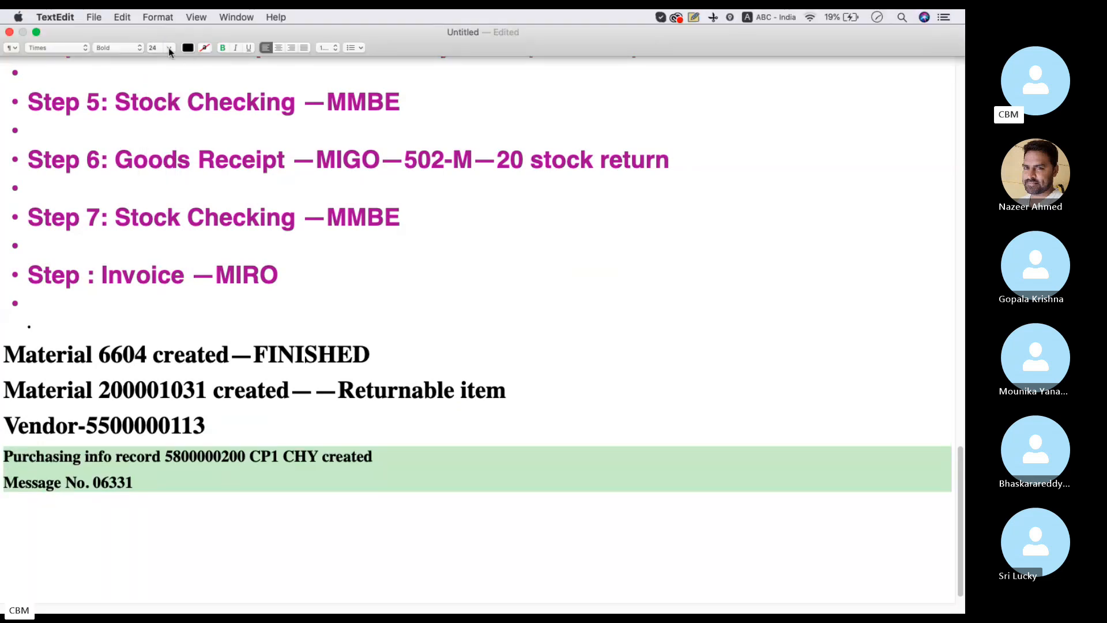
{"action": "left_click", "coordinate": [170, 48]}
{"action": "left_click", "coordinate": [156, 153]}
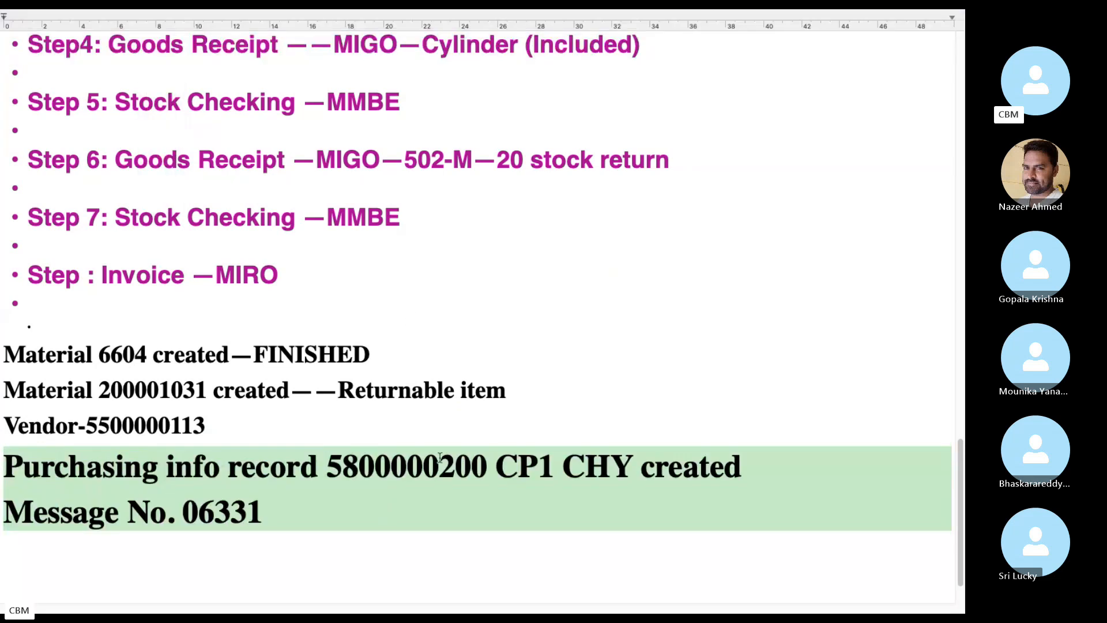
{"action": "left_click", "coordinate": [363, 471]}
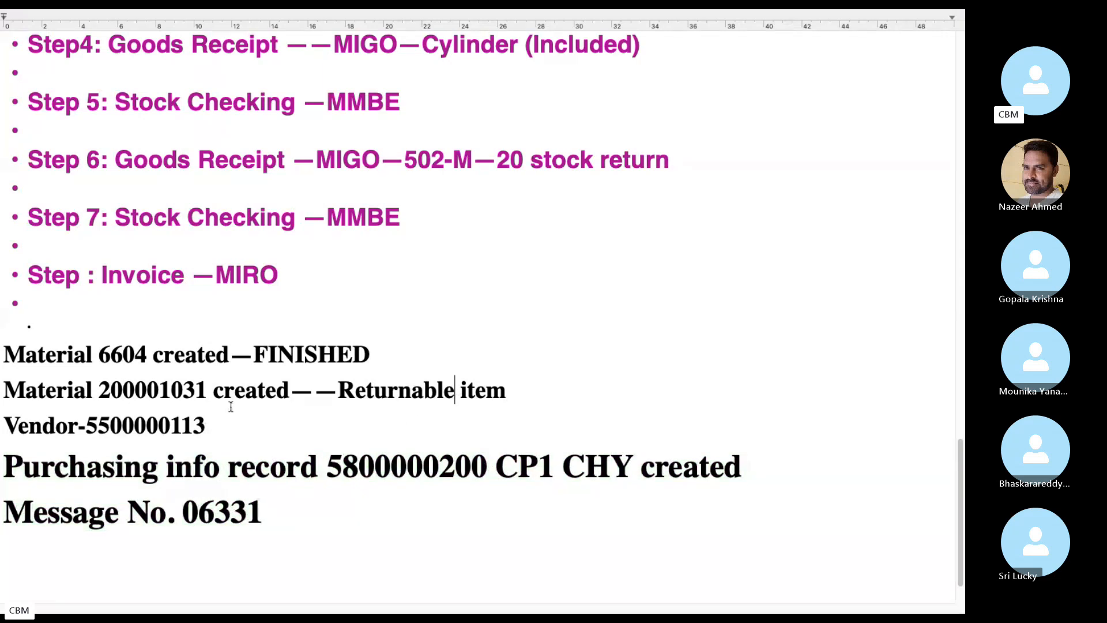
Return to SAP, leave the info record transaction and open purchase order creation with ME21N
{"action": "key", "text": "ctrl+Right"}
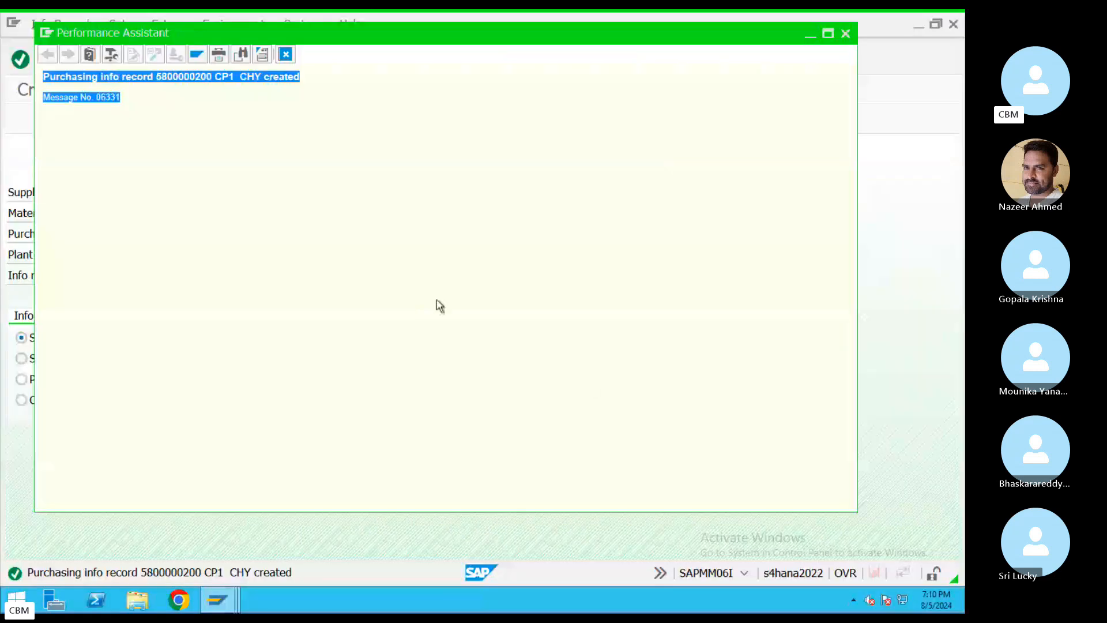
{"action": "left_click", "coordinate": [285, 56]}
{"action": "left_click", "coordinate": [272, 62]}
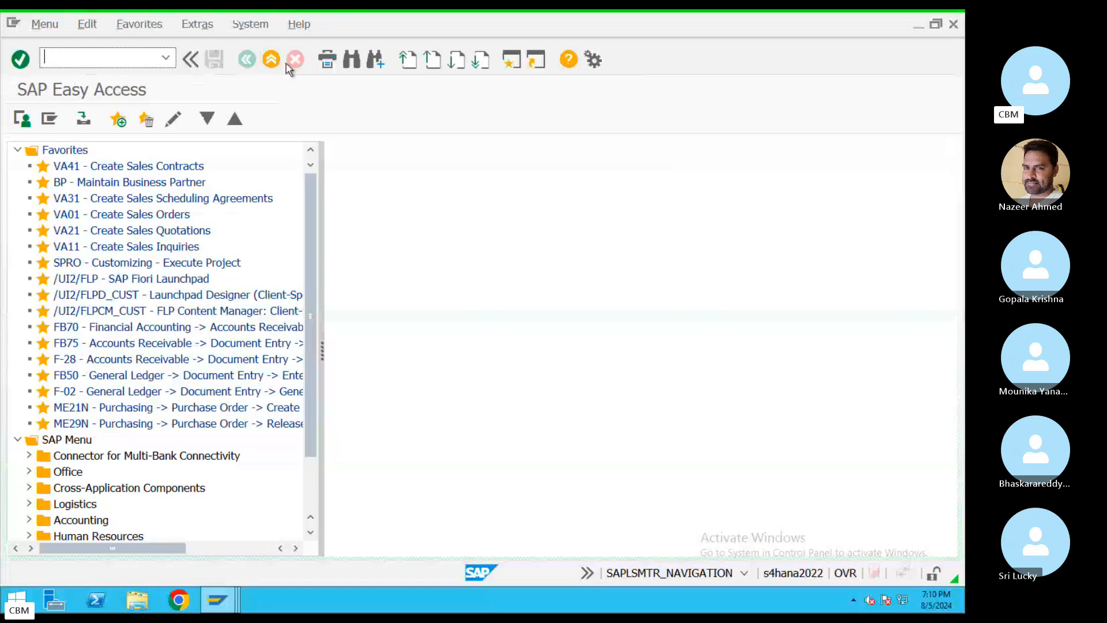
{"action": "type", "text": "E21N"}
{"action": "key", "text": "Return"}
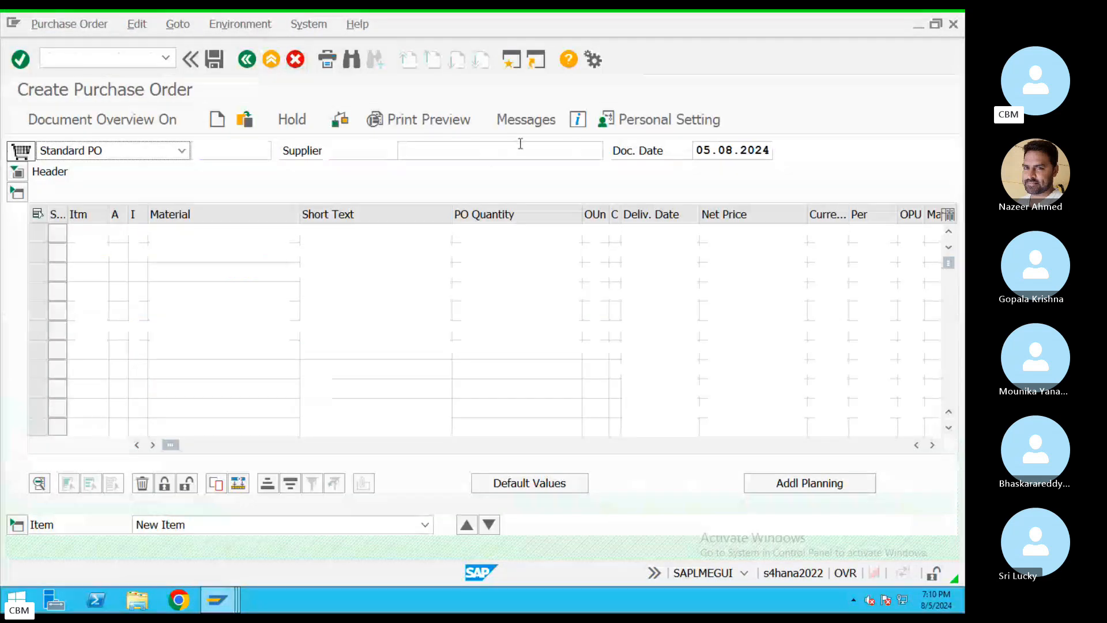
Search suppliers by company code CHA3 and assign IBM as the supplier of the purchase order
{"action": "left_click", "coordinate": [521, 149]}
{"action": "left_click", "coordinate": [613, 150]}
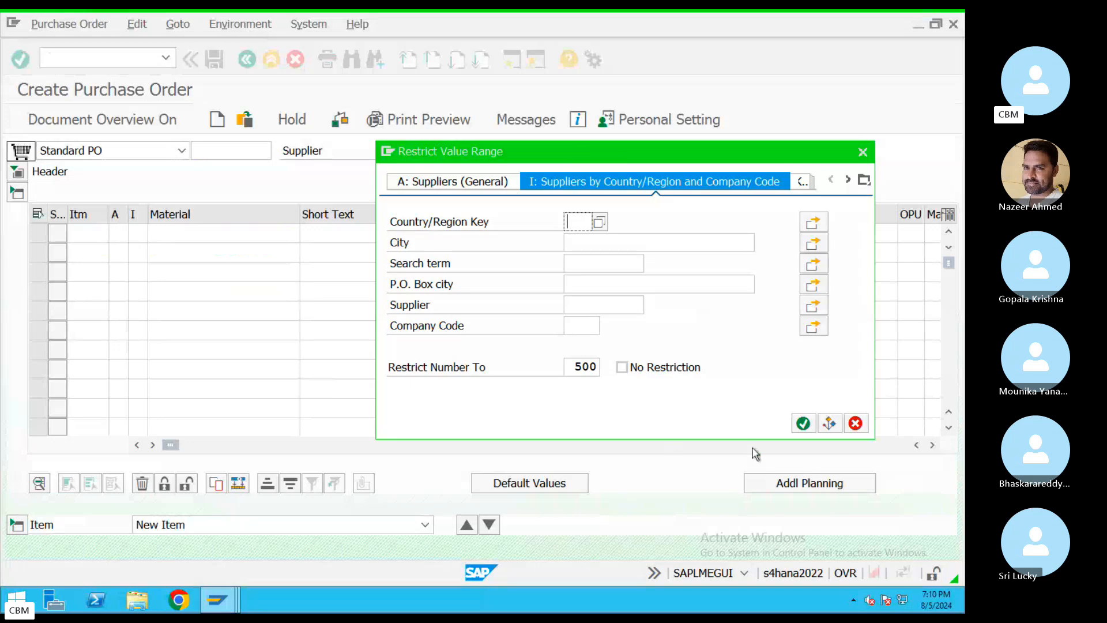
{"action": "left_click", "coordinate": [583, 325]}
{"action": "type", "text": "CHA"}
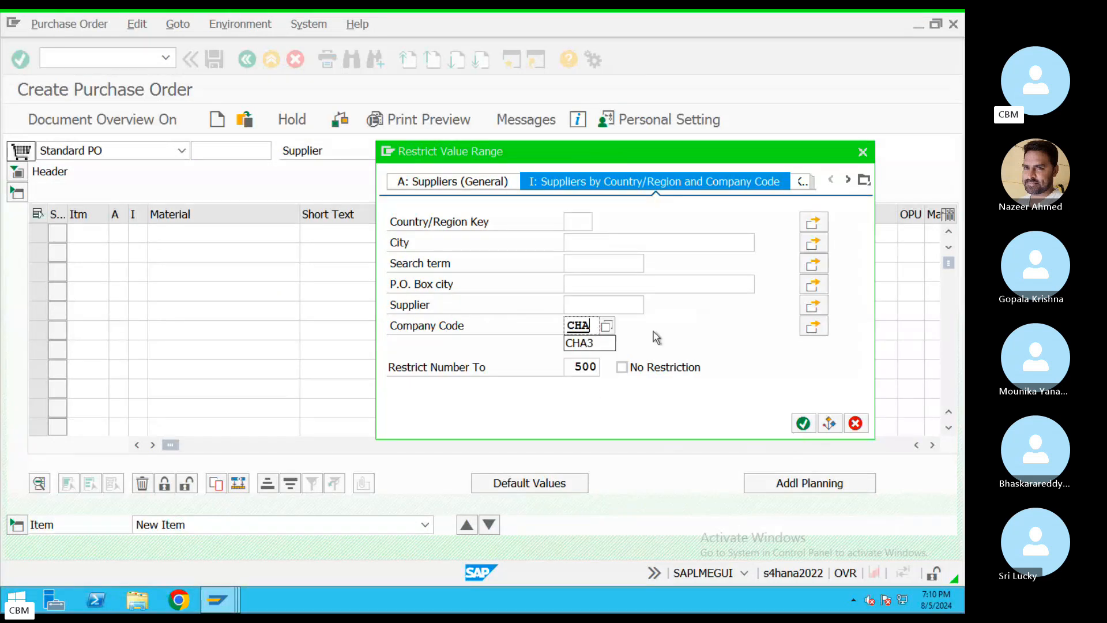
{"action": "type", "text": "3"}
{"action": "key", "text": "Return"}
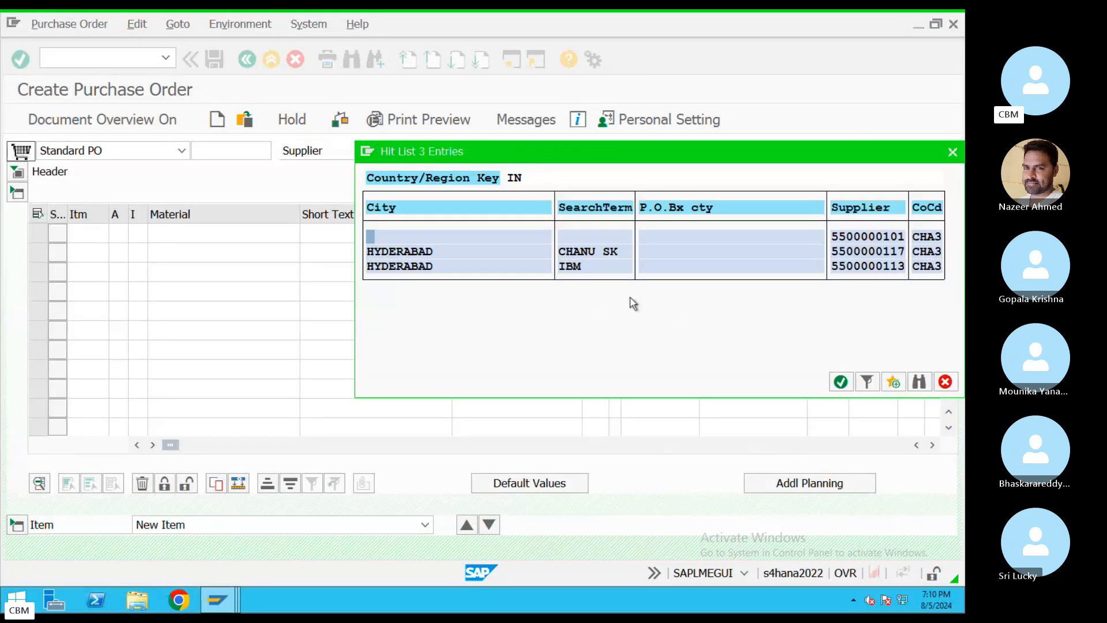
{"action": "double_click", "coordinate": [581, 267]}
{"action": "key", "text": "Return"}
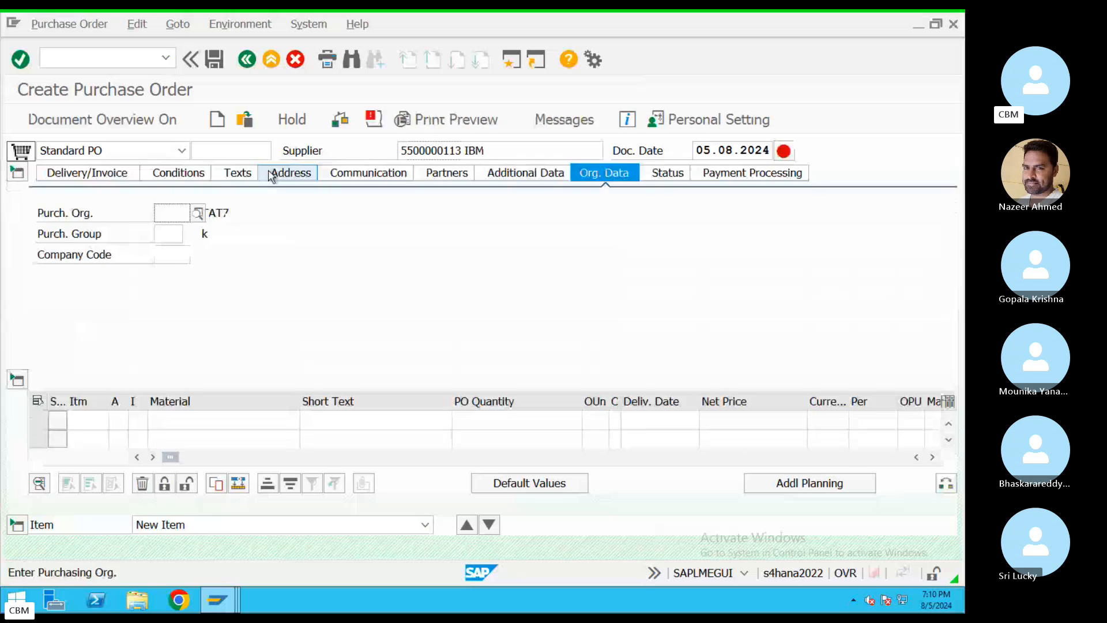
Fill in the organizational data with purchasing organization CP1, purchasing group 150 and company code CHA3
{"action": "type", "text": "C"}
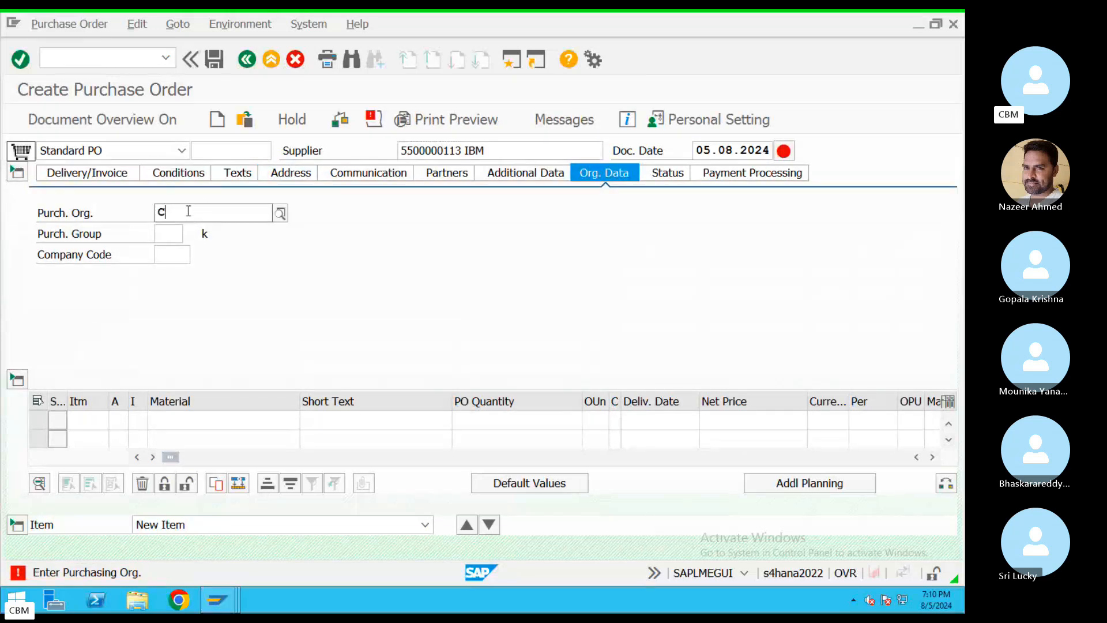
{"action": "type", "text": "P1"}
{"action": "key", "text": "Down"}
{"action": "key", "text": "Return"}
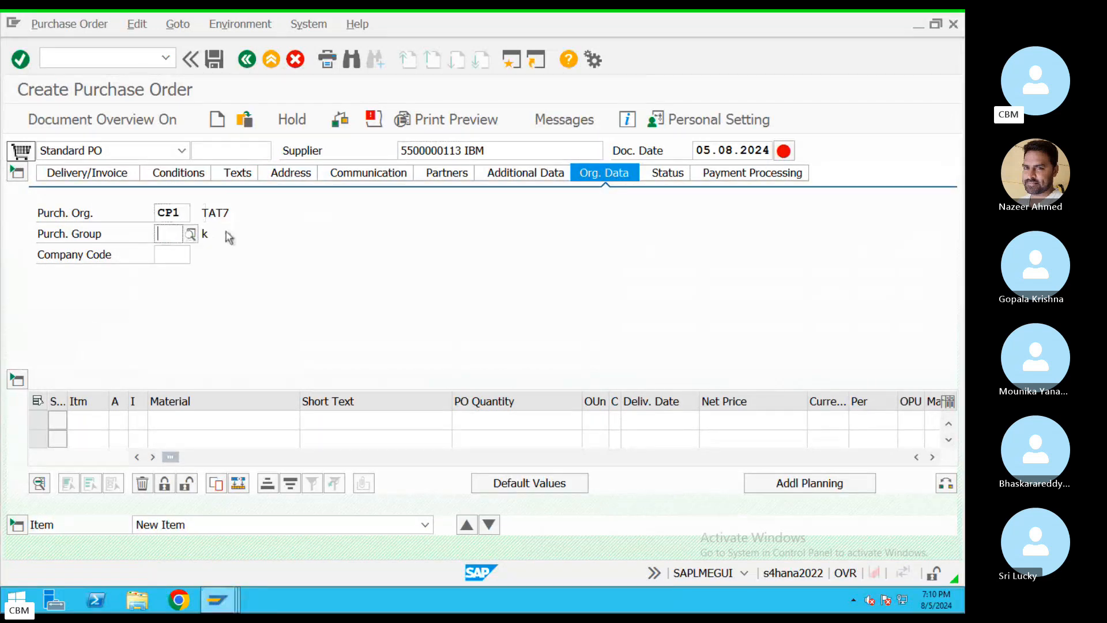
{"action": "left_click", "coordinate": [190, 234]}
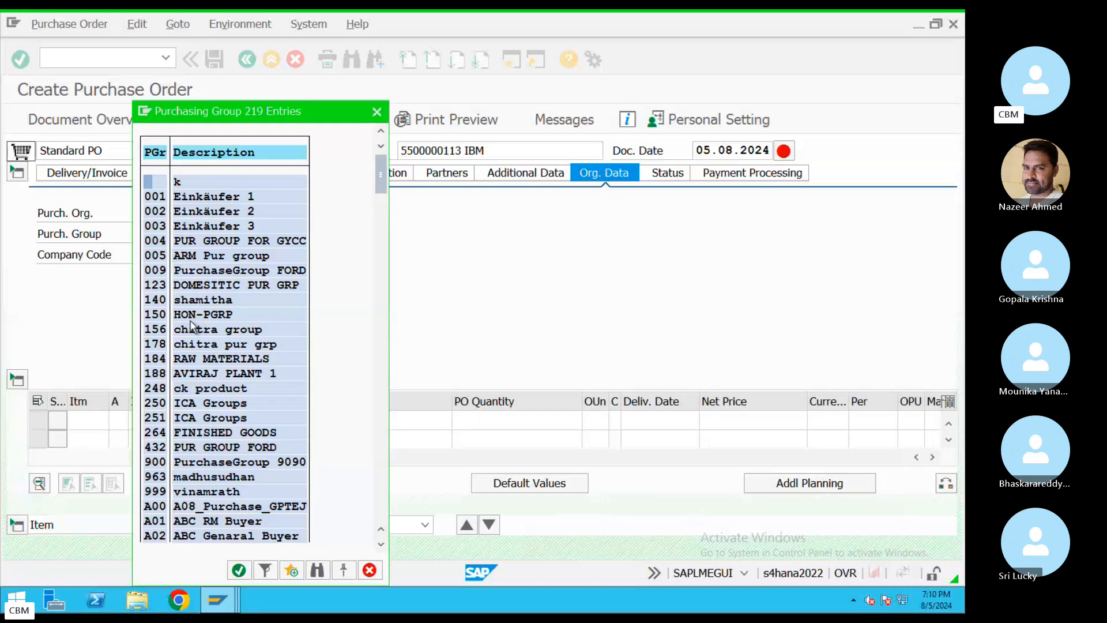
{"action": "double_click", "coordinate": [187, 275]}
{"action": "left_click", "coordinate": [174, 256]}
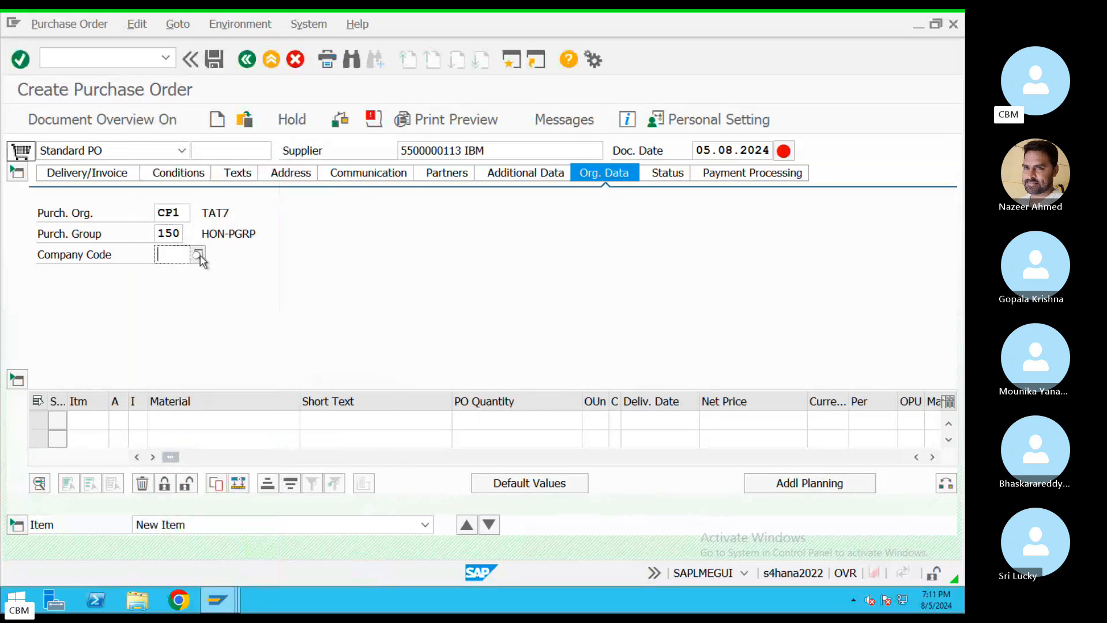
{"action": "type", "text": "CHA"}
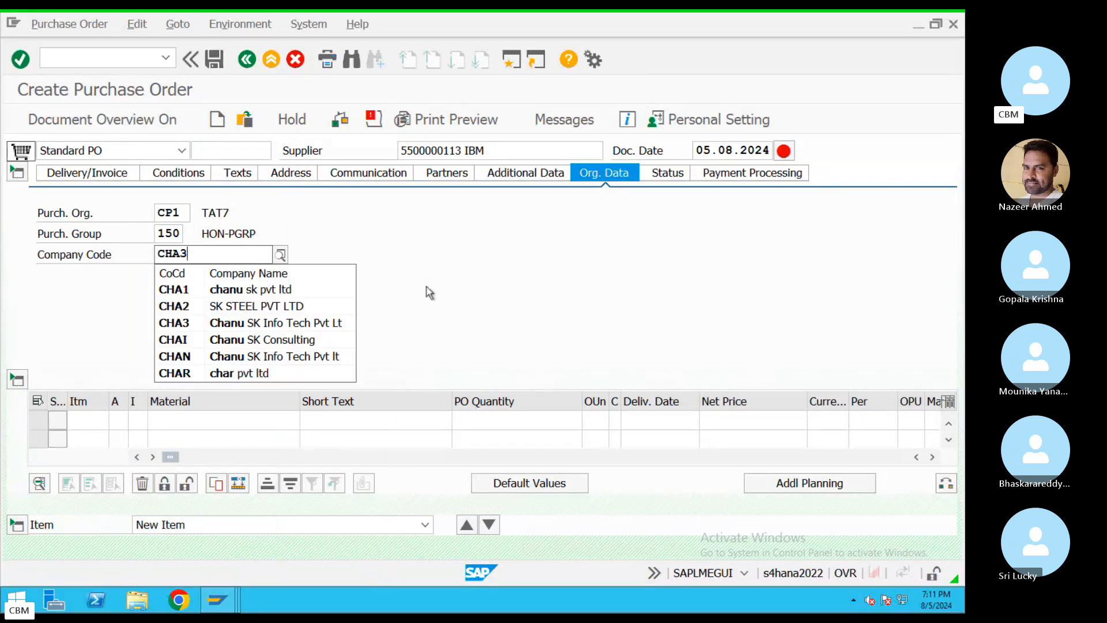
{"action": "type", "text": "3"}
{"action": "key", "text": "Return"}
Set the first item's account assignment category to Z, Returnable Packaging
{"action": "left_click", "coordinate": [120, 415]}
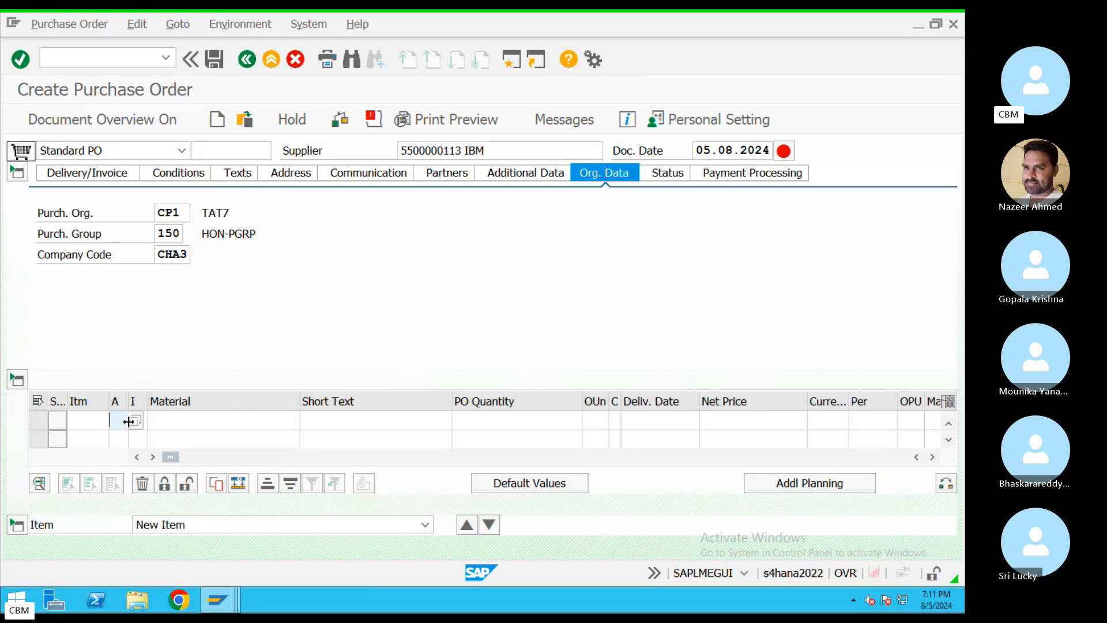
{"action": "left_click", "coordinate": [132, 425]}
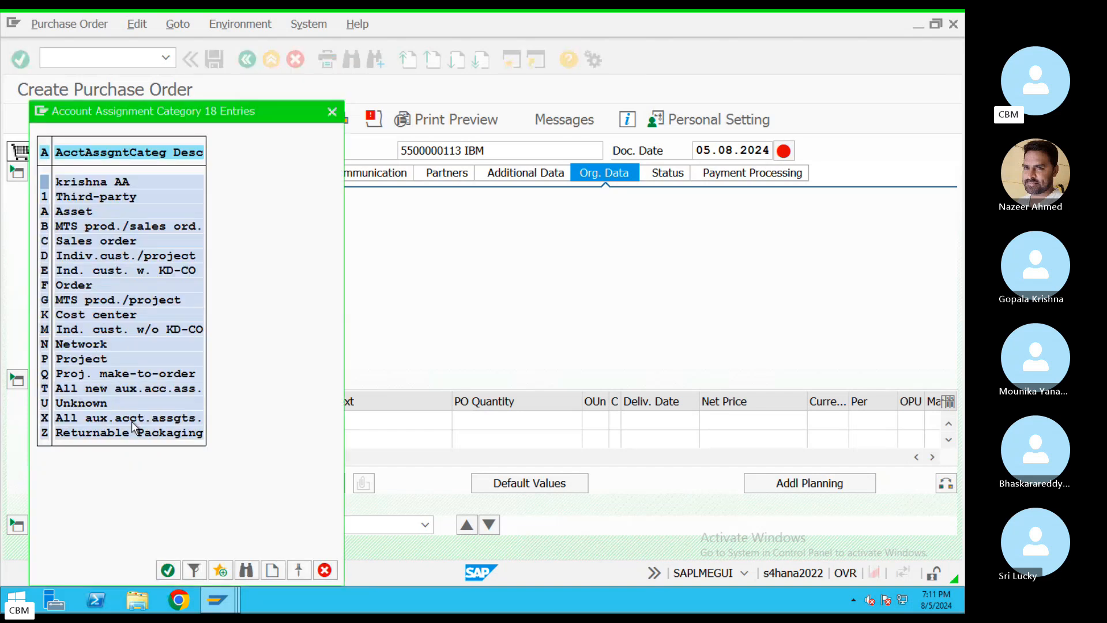
{"action": "left_click", "coordinate": [90, 433]}
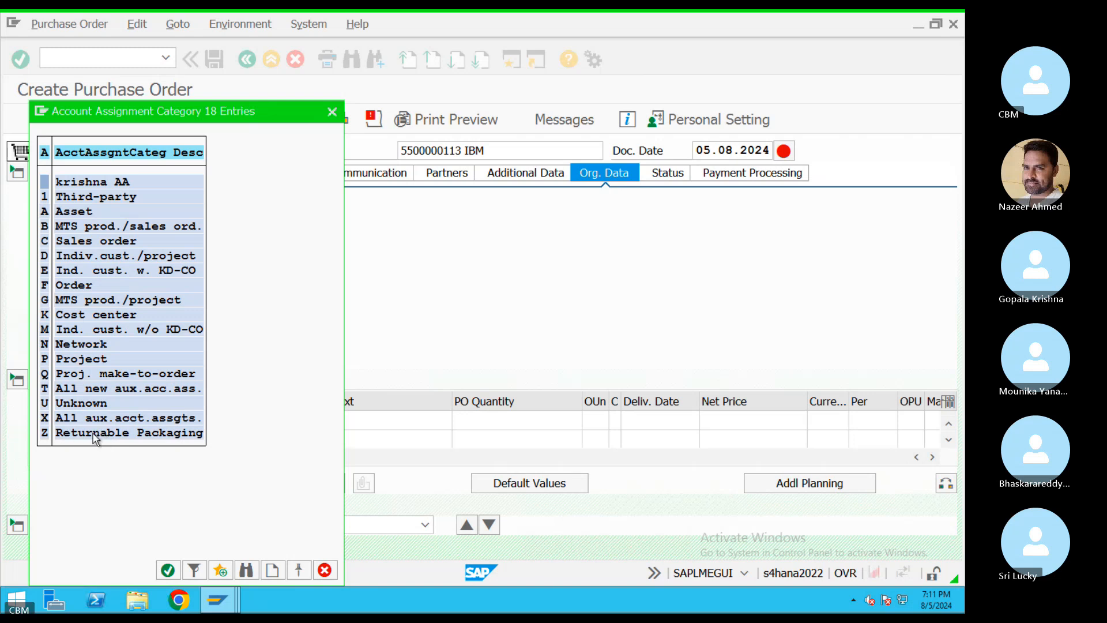
{"action": "double_click", "coordinate": [94, 433]}
Set the first item's item category to P, the returnable transport packaging type
{"action": "left_click", "coordinate": [159, 427]}
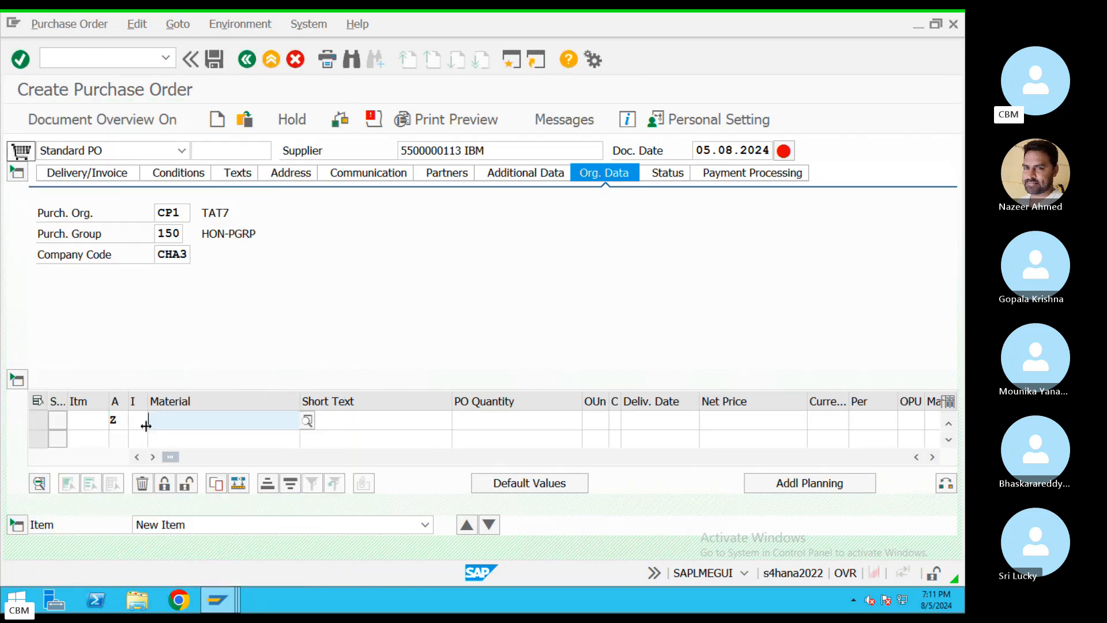
{"action": "left_click", "coordinate": [142, 423]}
{"action": "left_click", "coordinate": [151, 424]}
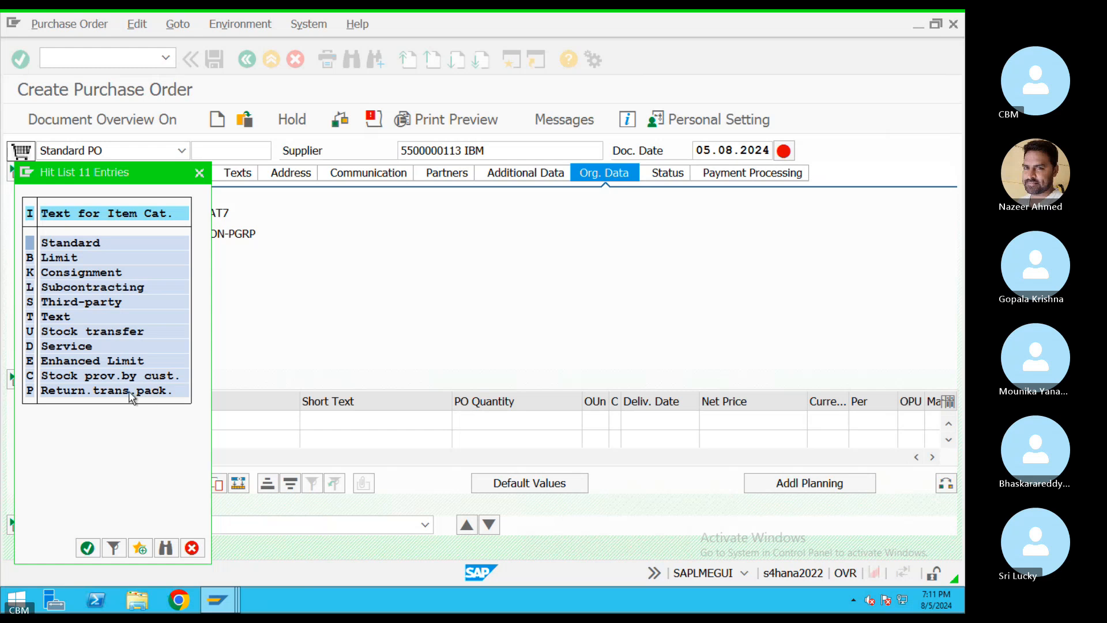
{"action": "double_click", "coordinate": [86, 390]}
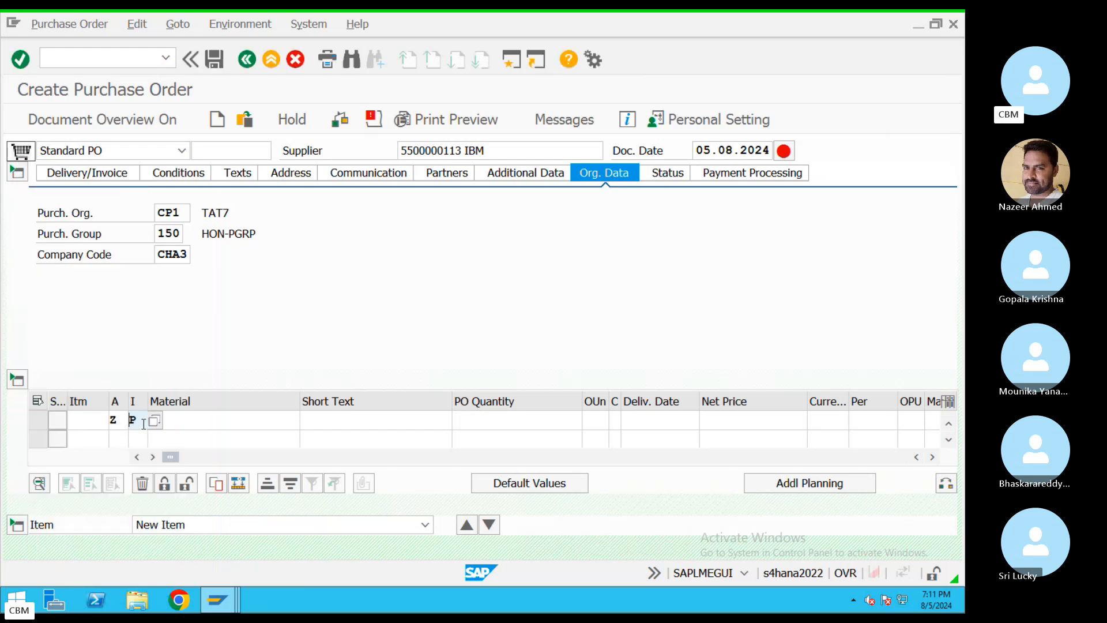
{"action": "left_click_drag", "start_coordinate": [121, 421], "coordinate": [107, 420]}
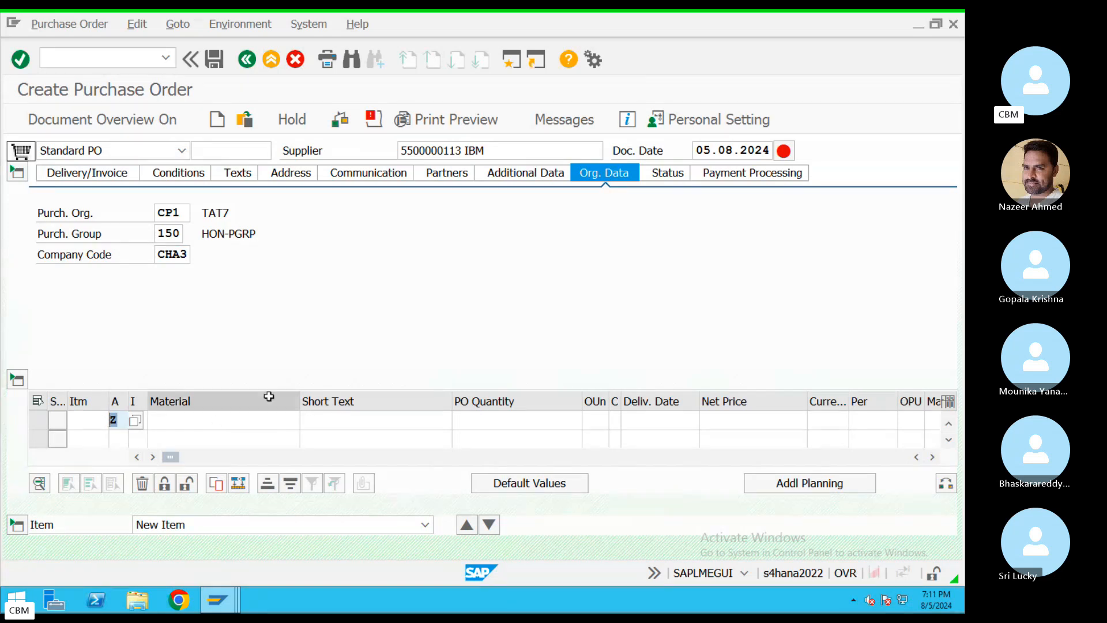
Copy the finished material number 6604 from the notes document into the first item's material in the SAP purchase order
{"action": "left_click", "coordinate": [252, 420]}
{"action": "key", "text": "ctrl+Left"}
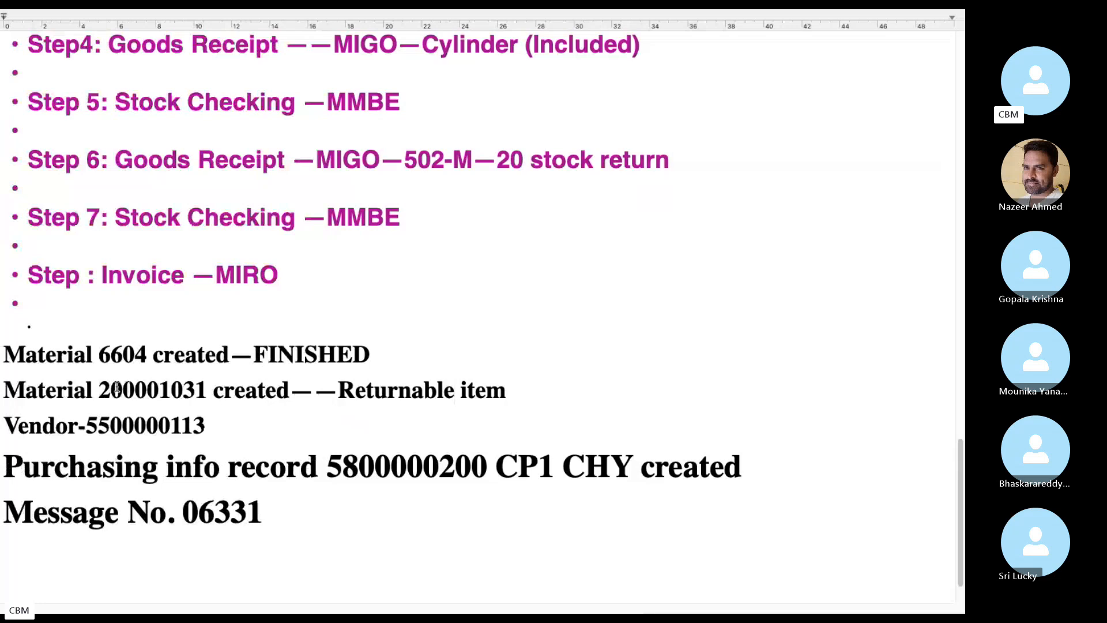
{"action": "left_click_drag", "start_coordinate": [103, 361], "coordinate": [150, 353]}
{"action": "key", "text": "ctrl+c"}
{"action": "key", "text": "ctrl+Right"}
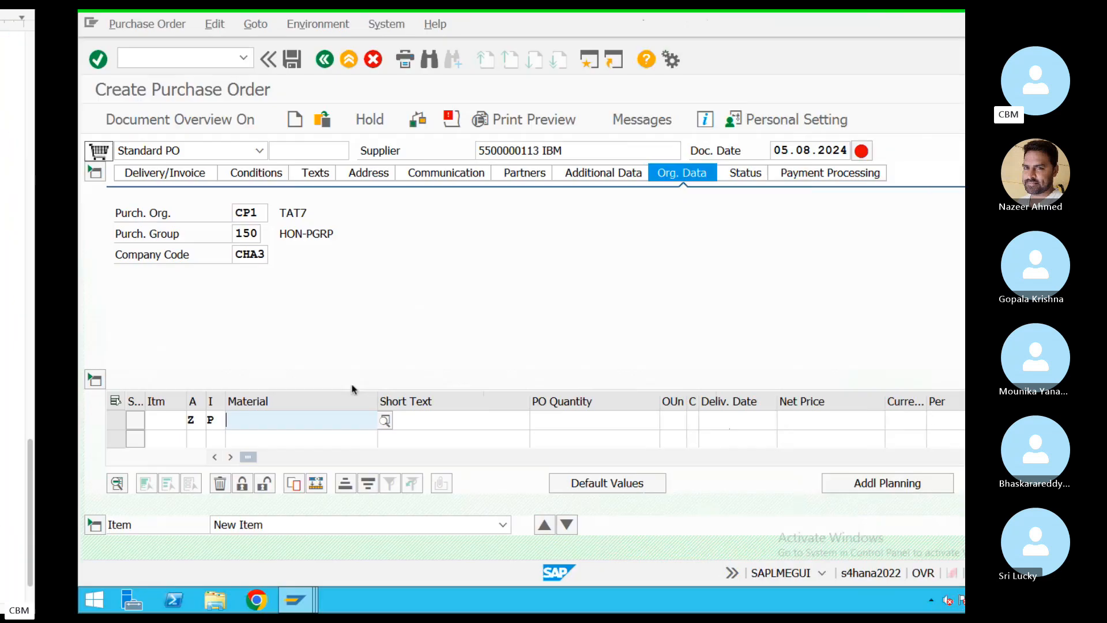
{"action": "key", "text": "ctrl+v"}
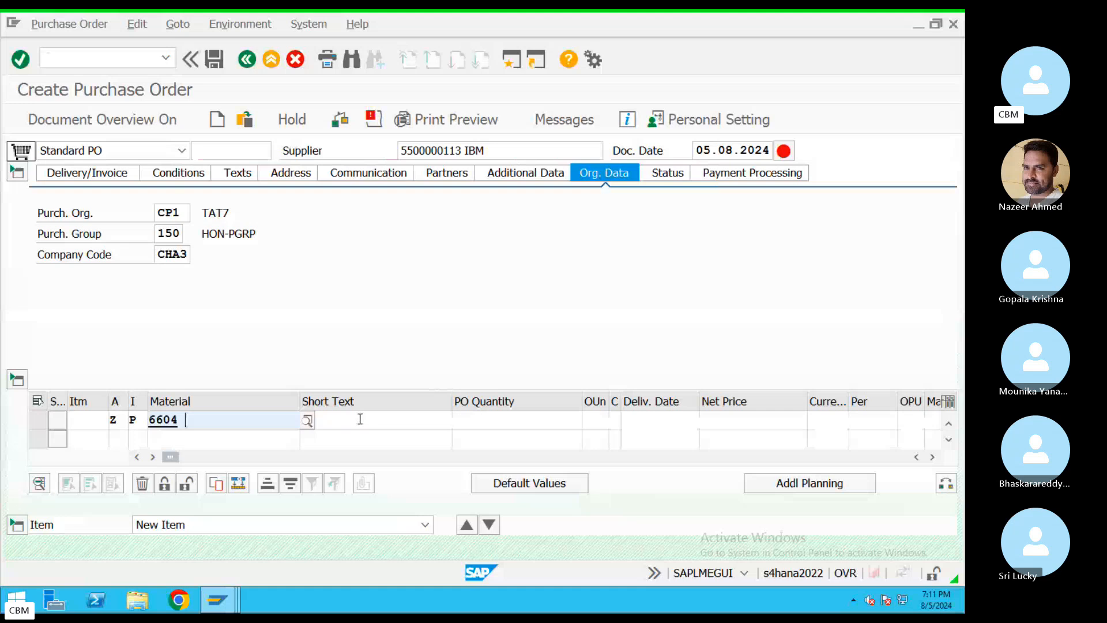
Set the first item's order quantity to 100 and its delivery date to 05.08.2024
{"action": "left_click", "coordinate": [469, 426]}
{"action": "type", "text": "100"}
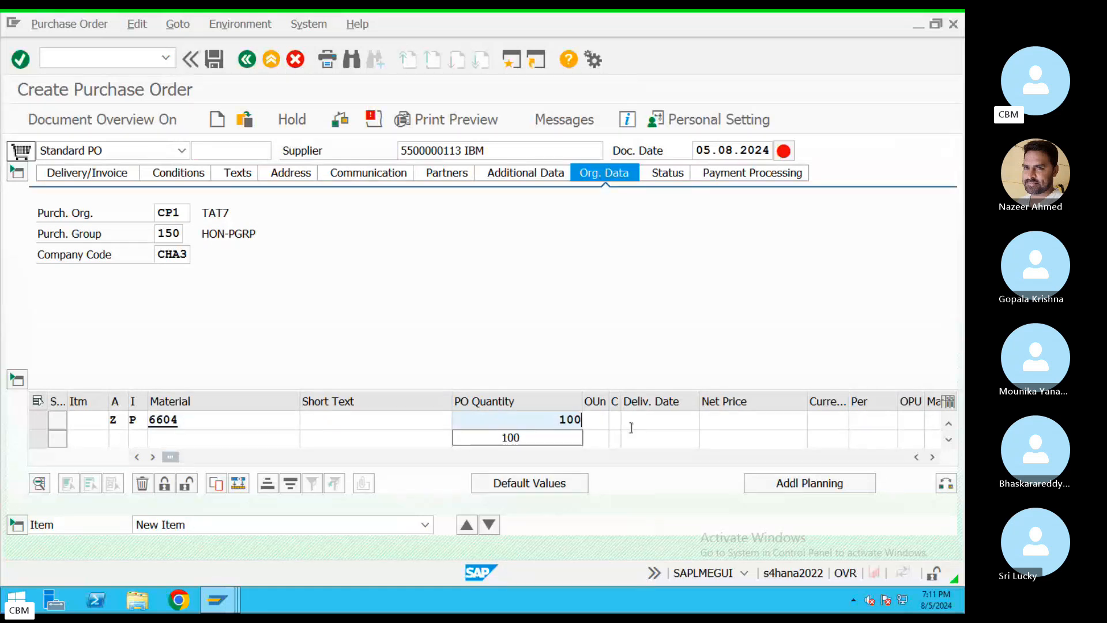
{"action": "left_click", "coordinate": [673, 427]}
{"action": "left_click", "coordinate": [705, 422]}
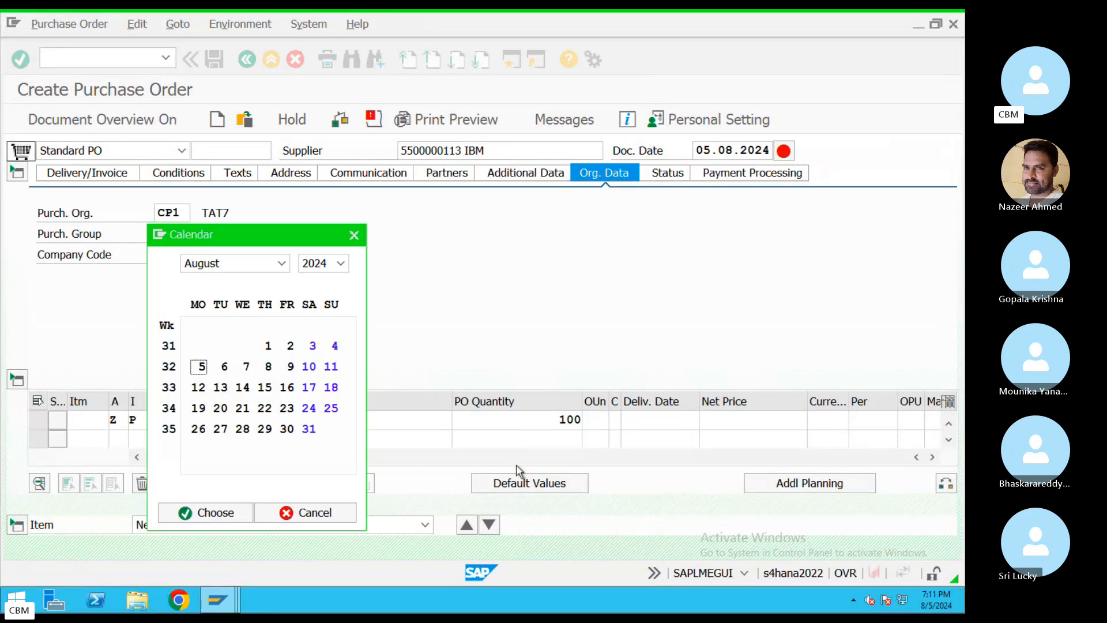
{"action": "double_click", "coordinate": [201, 365]}
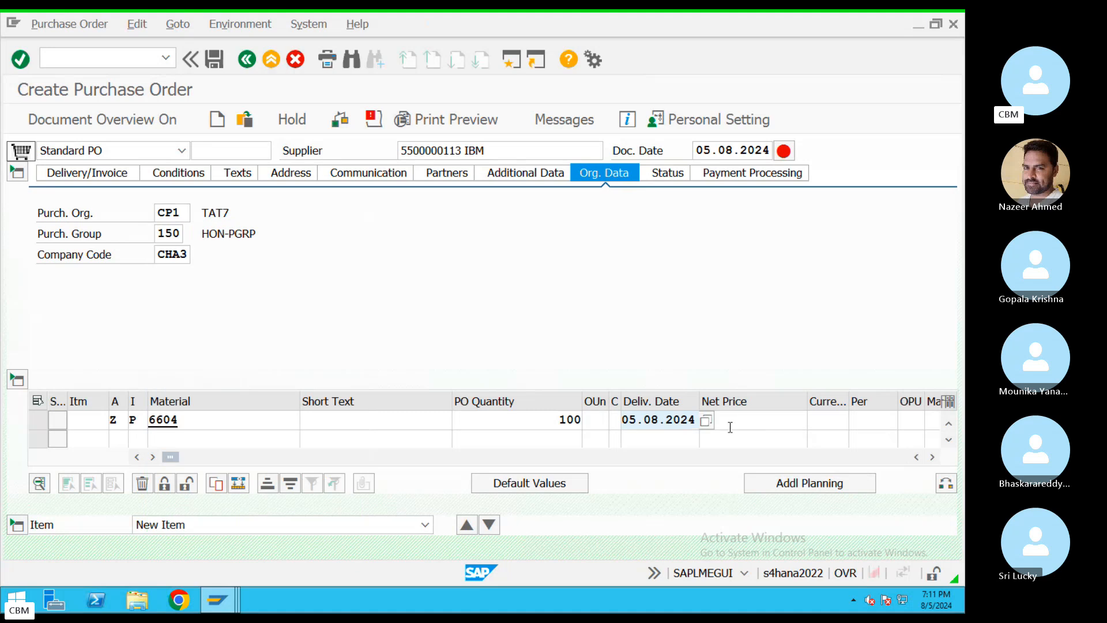
Set the first item's net price to 100 with currency INR
{"action": "left_click", "coordinate": [727, 424]}
{"action": "type", "text": "100"}
{"action": "key", "text": "Tab"}
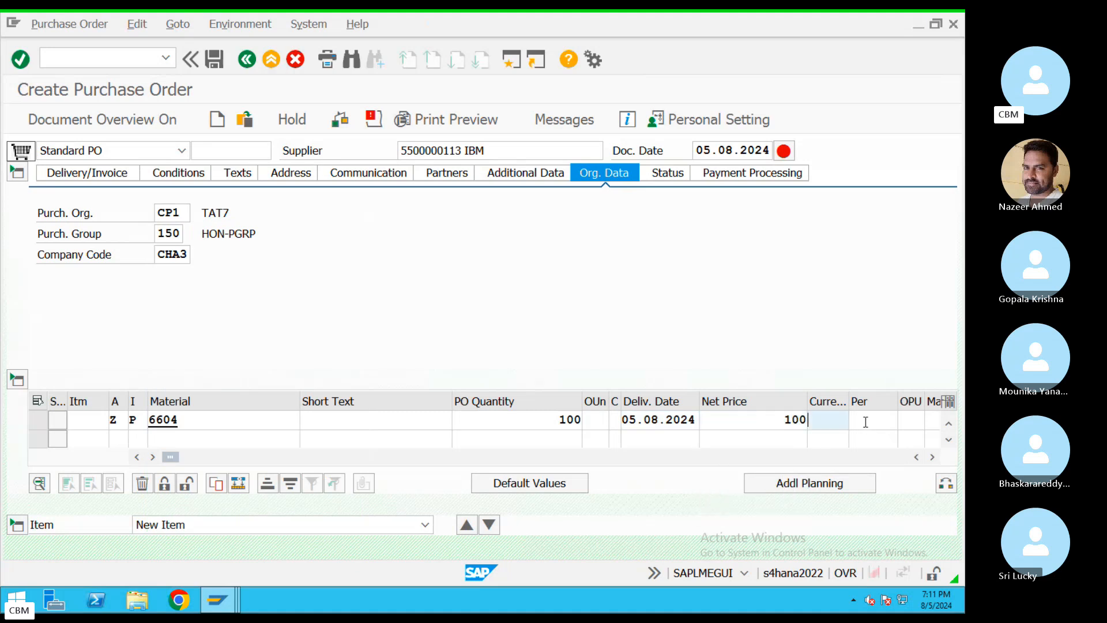
{"action": "type", "text": "INR"}
{"action": "key", "text": "Tab"}
{"action": "key", "text": "Tab"}
{"action": "key", "text": "Tab"}
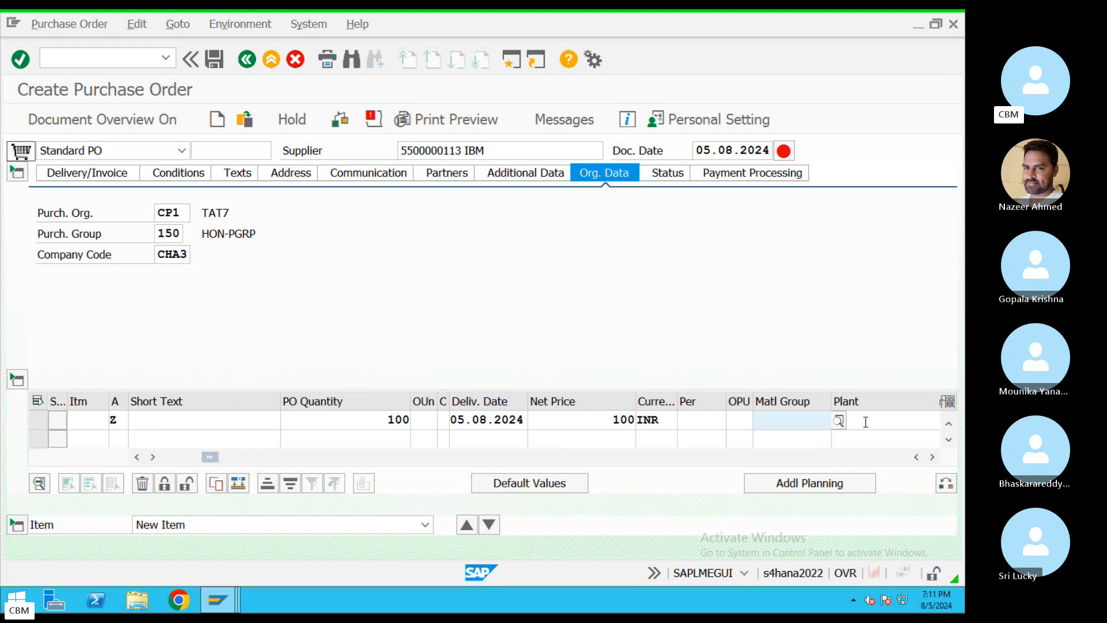
Assign plant CHY and storage location CHY to the first item and validate the entry
{"action": "key", "text": "Tab"}
{"action": "type", "text": "CHY"}
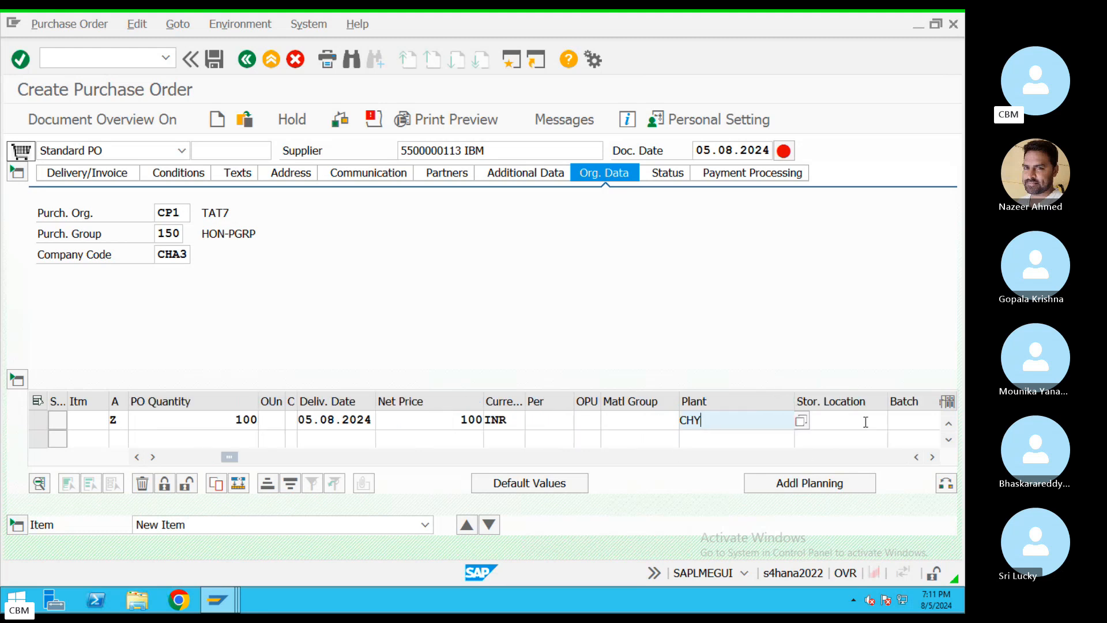
{"action": "key", "text": "Tab"}
{"action": "type", "text": "C"}
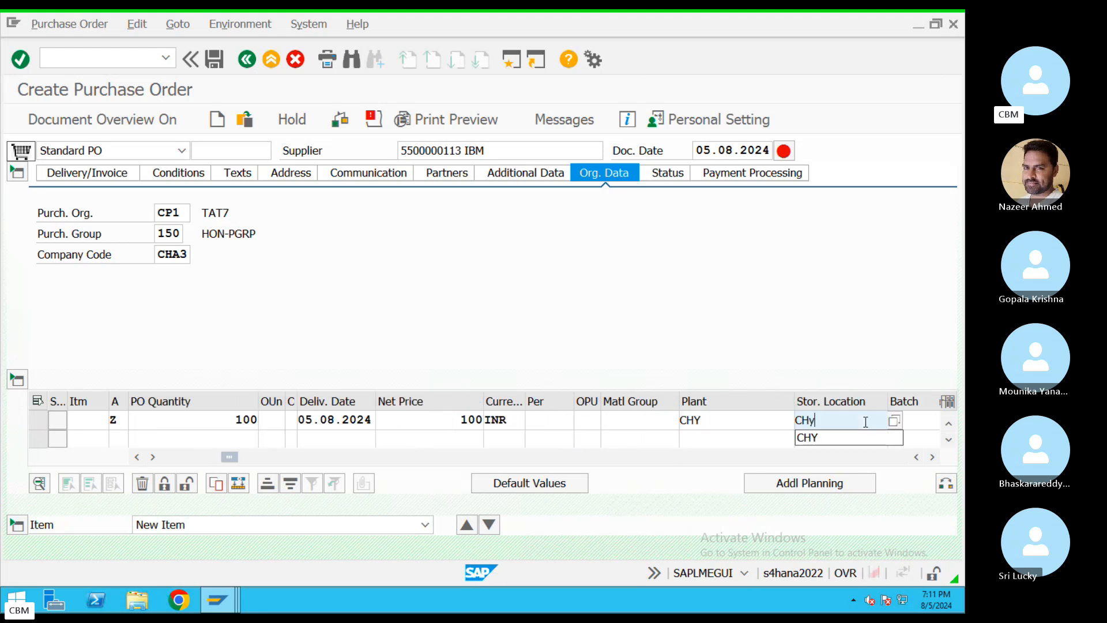
{"action": "type", "text": "Hy"}
{"action": "key", "text": "Return"}
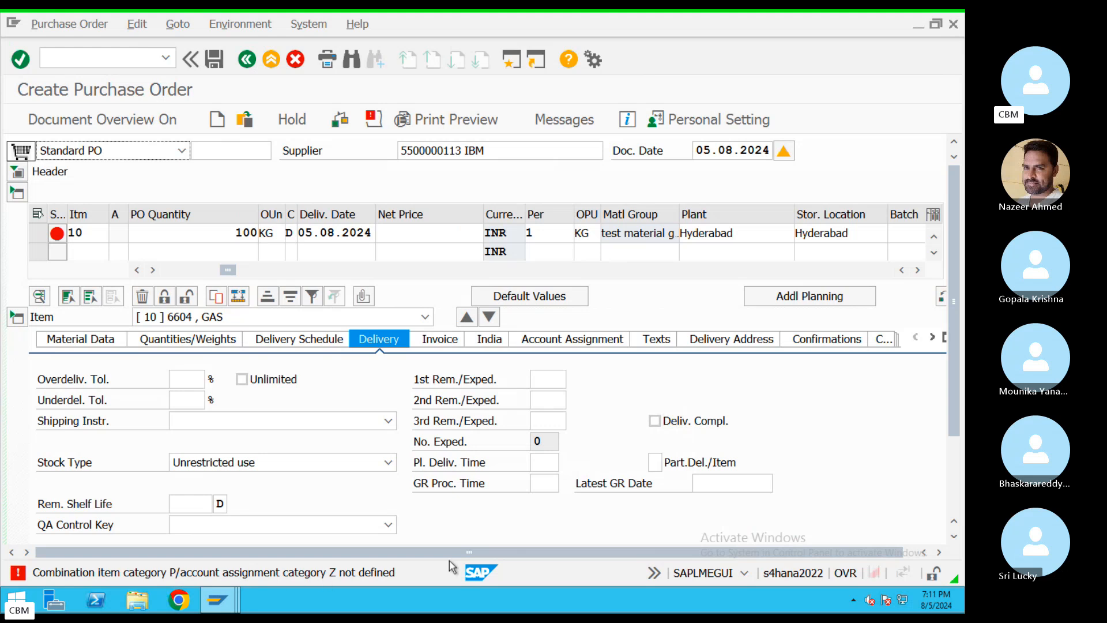
Clear item category P from item 10 and accept the messages that follow
{"action": "left_click", "coordinate": [170, 271]}
{"action": "left_click", "coordinate": [122, 234]}
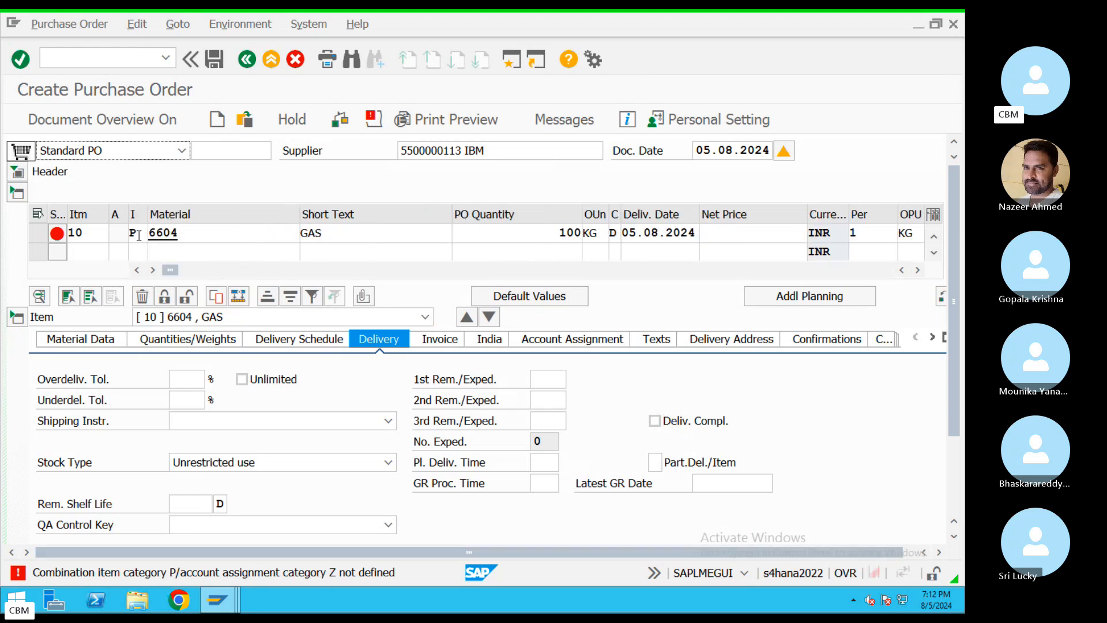
{"action": "key", "text": "BackSpace"}
{"action": "key", "text": "Return"}
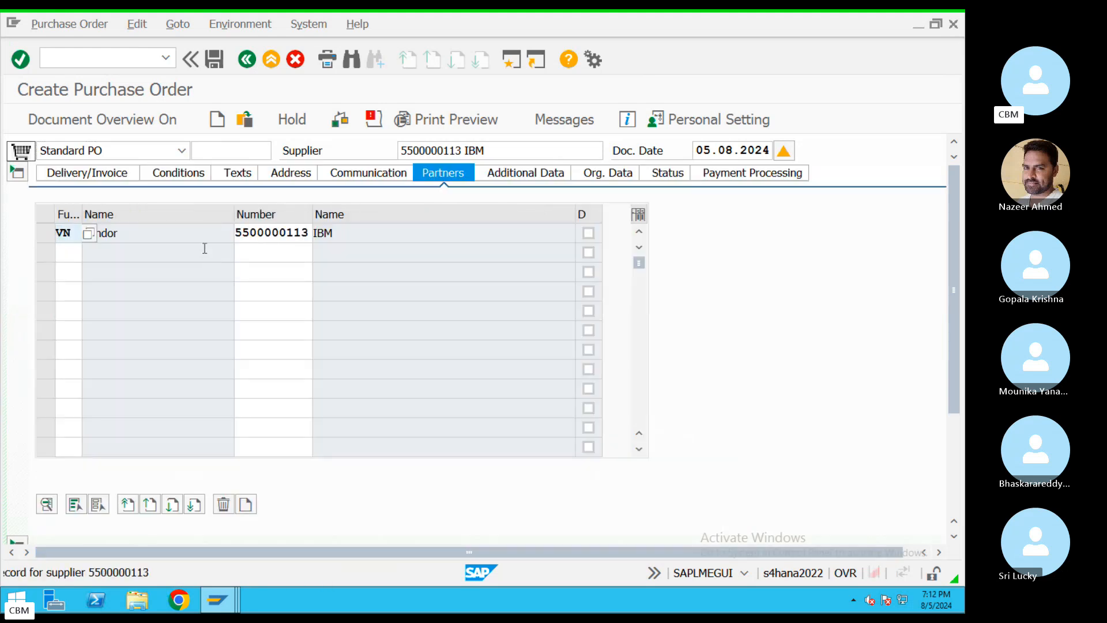
{"action": "key", "text": "Return"}
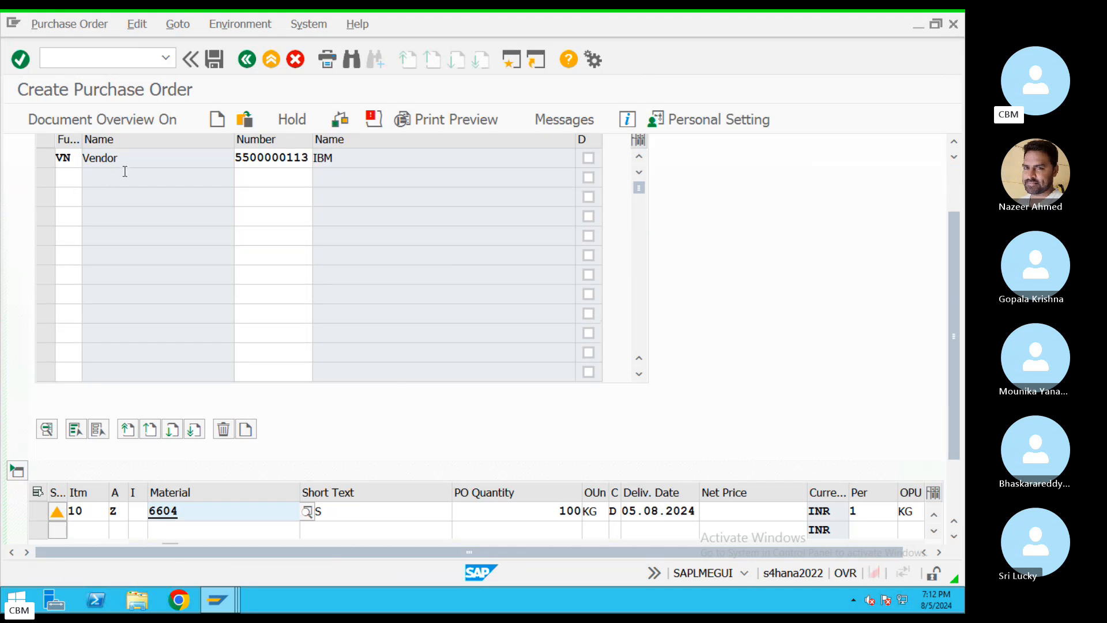
{"action": "key", "text": "Return"}
{"action": "key", "text": "Return"}
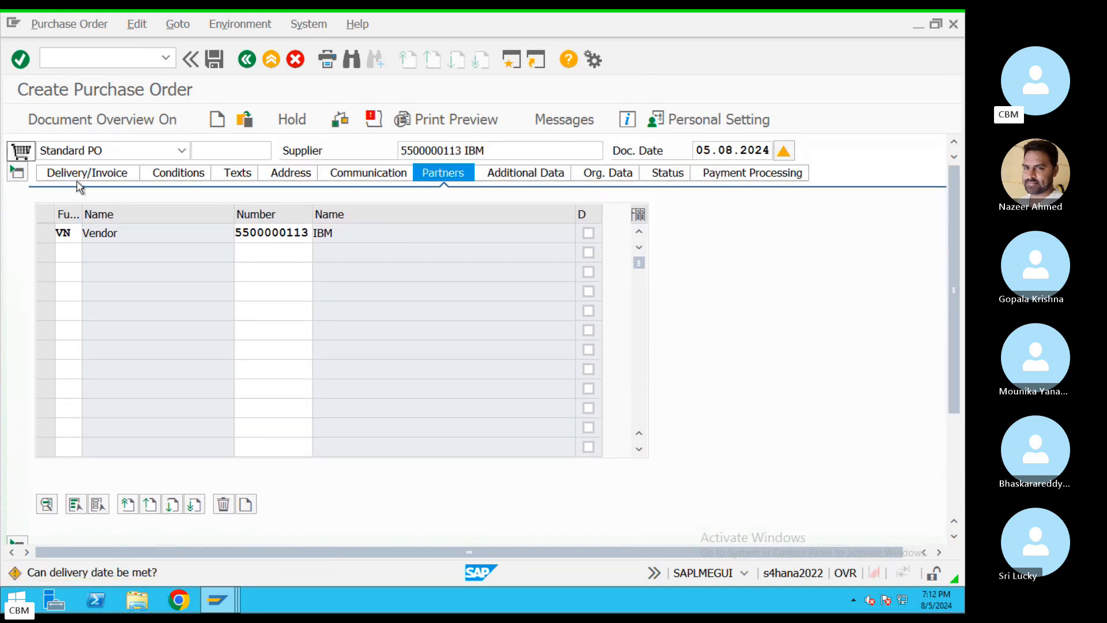
Display the header's delivery and invoice data, and clear account assignment category Z from item 10
{"action": "left_click", "coordinate": [77, 175]}
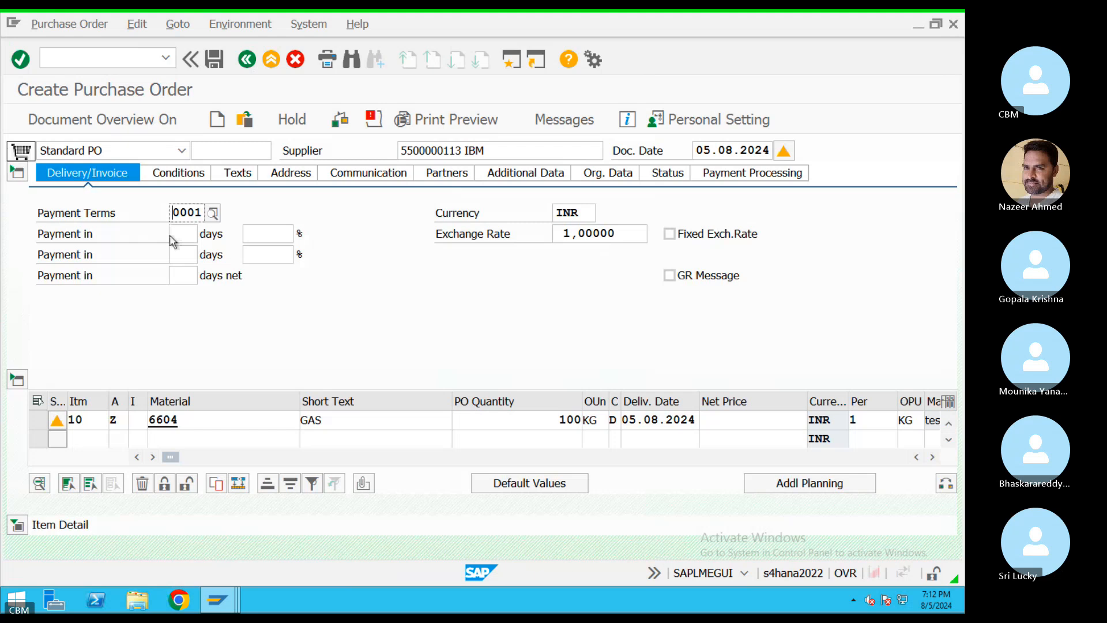
{"action": "left_click", "coordinate": [120, 422]}
{"action": "key", "text": "BackSpace"}
{"action": "key", "text": "Return"}
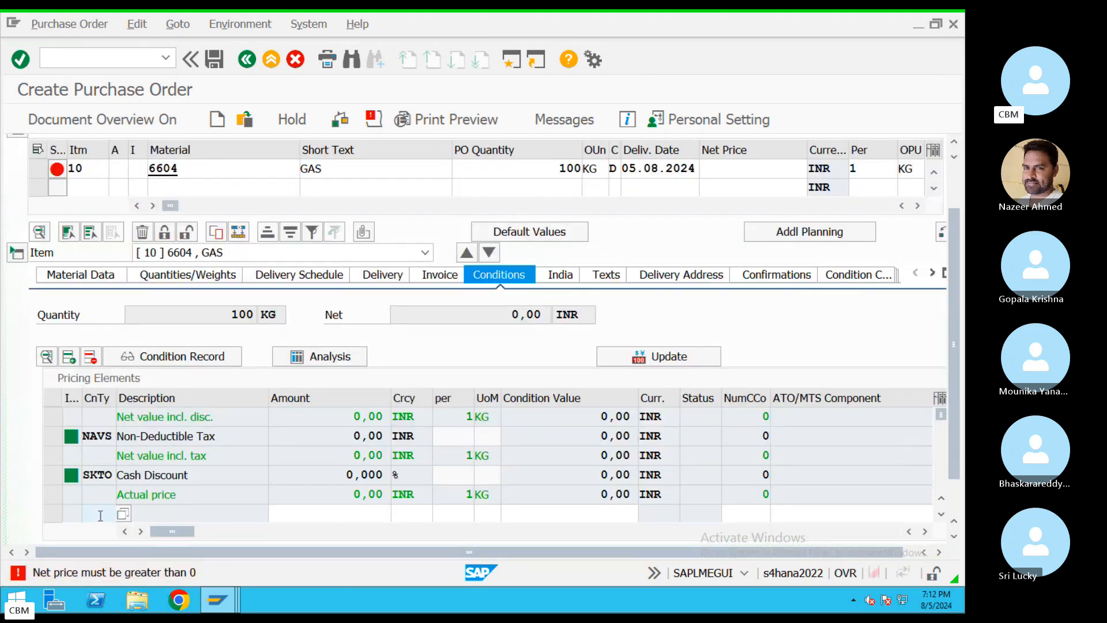
Add the gross price condition PBXX to item 10's pricing with an amount of 100 INR
{"action": "scroll", "coordinate": [397, 467], "scroll_direction": "down", "scroll_amount": 2}
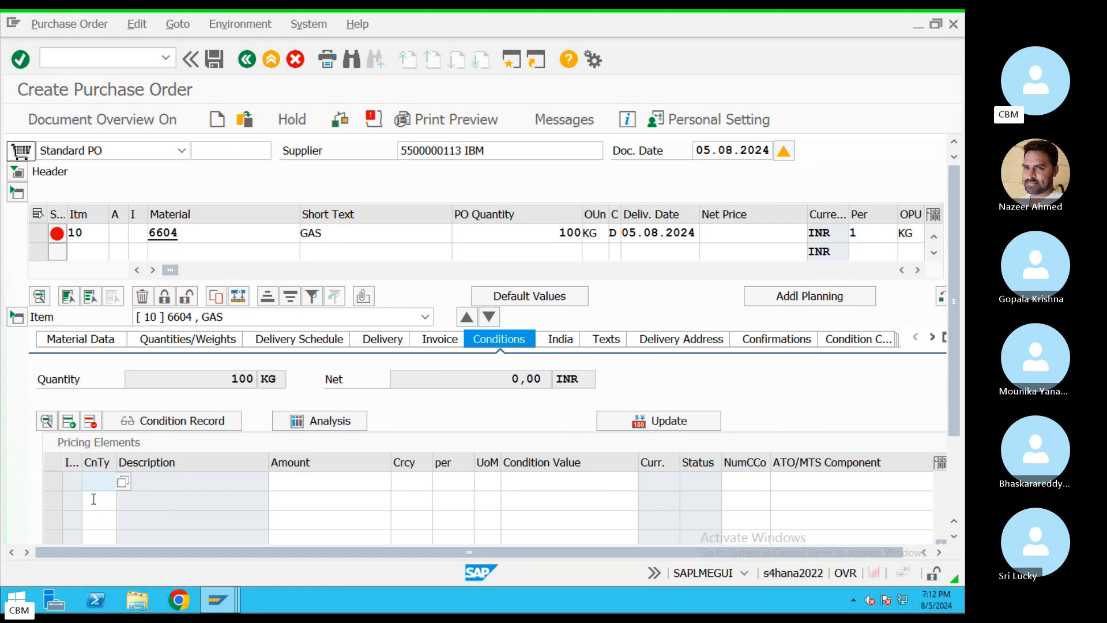
{"action": "type", "text": "P"}
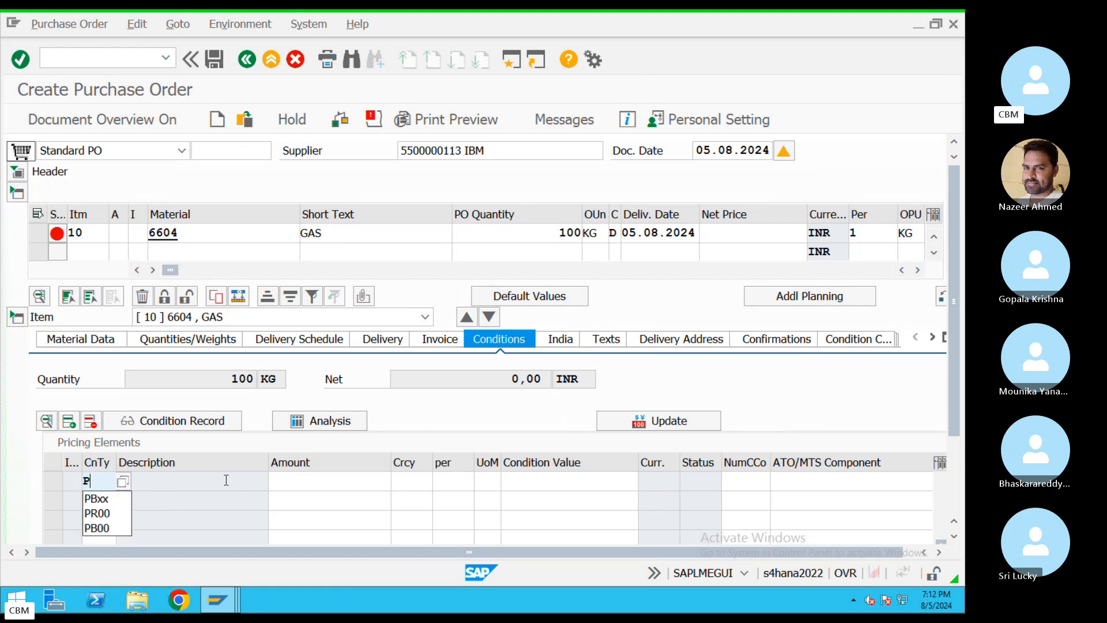
{"action": "type", "text": "R00"}
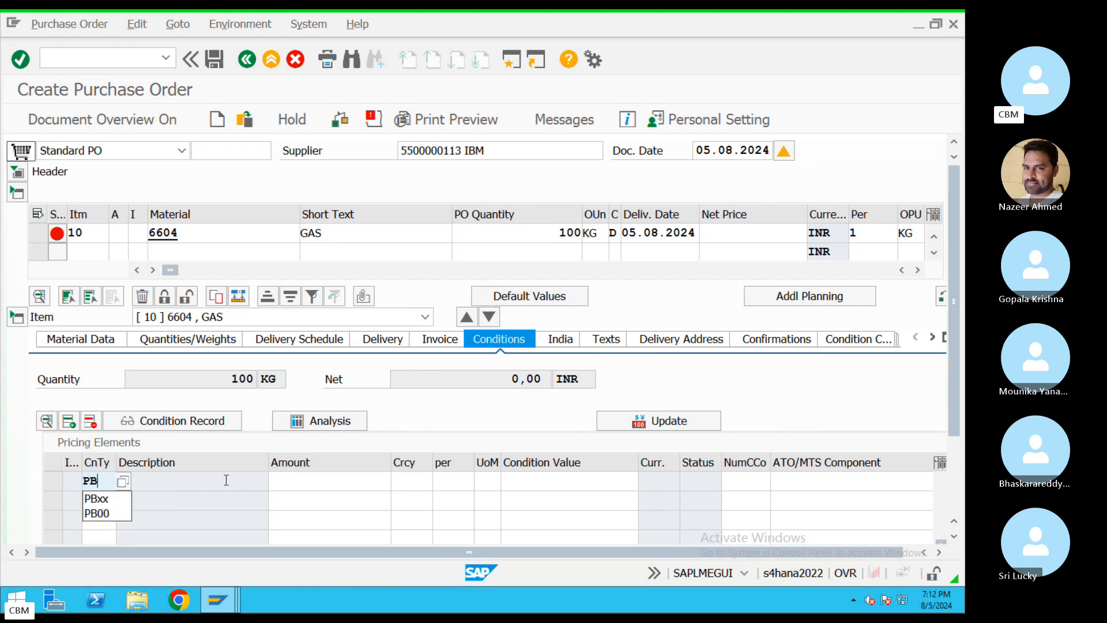
{"action": "key", "text": "Return"}
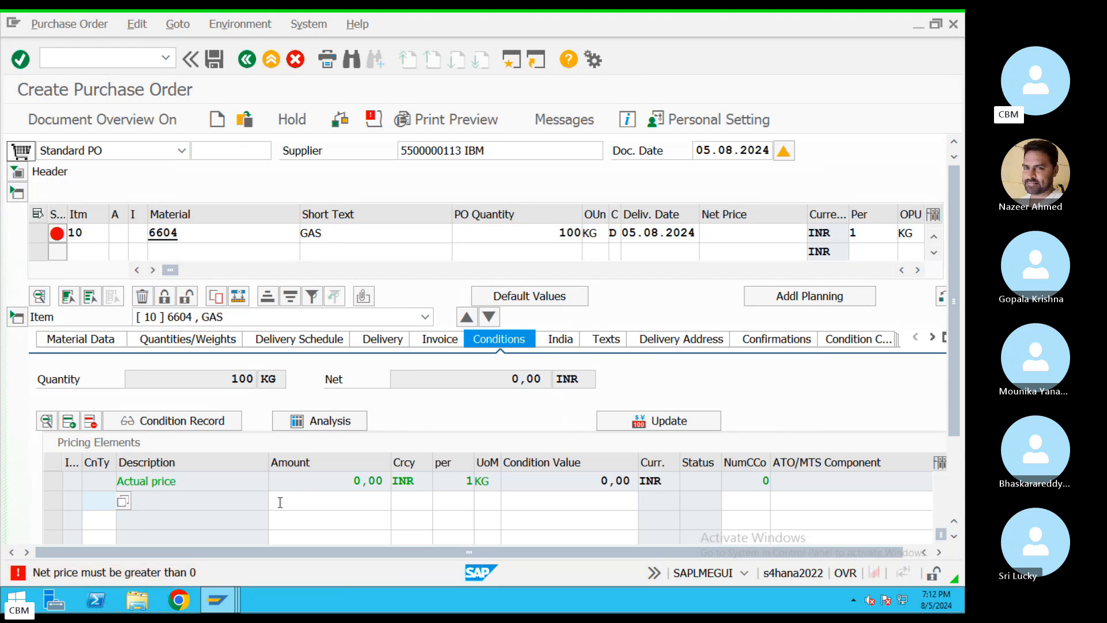
{"action": "key", "text": "Return"}
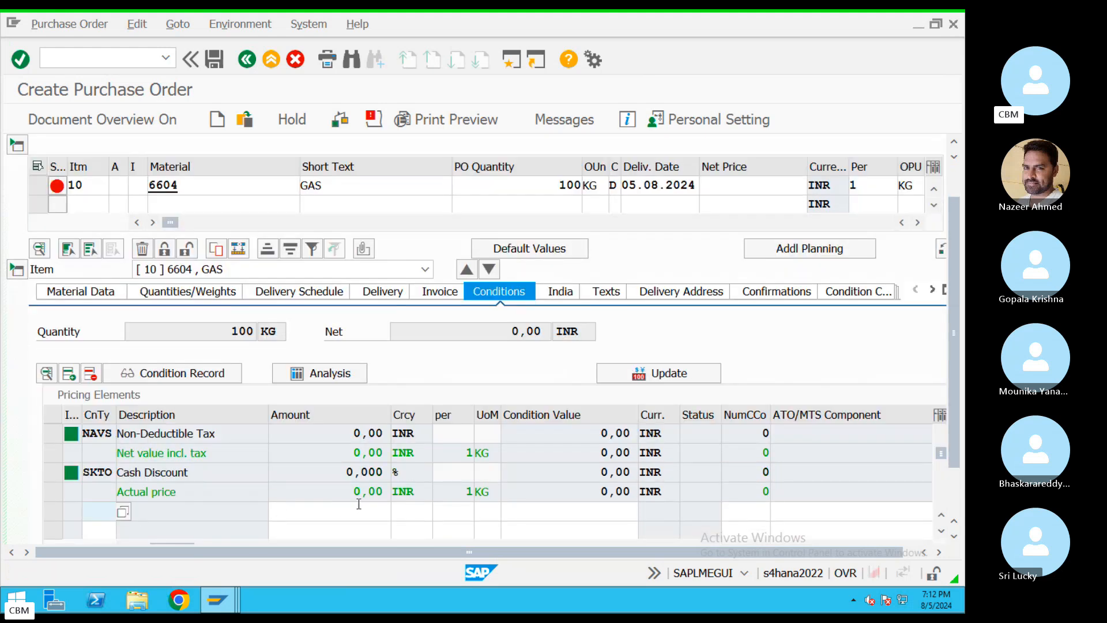
{"action": "scroll", "coordinate": [358, 499], "scroll_direction": "up", "scroll_amount": 2}
{"action": "left_click", "coordinate": [324, 481]}
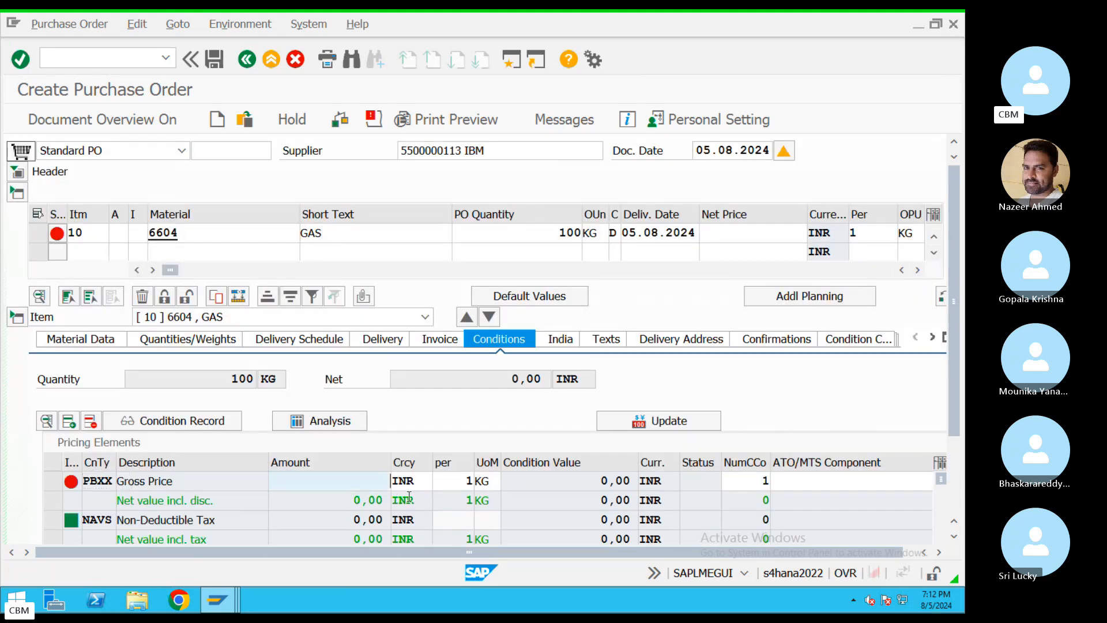
{"action": "type", "text": "100"}
{"action": "key", "text": "Return"}
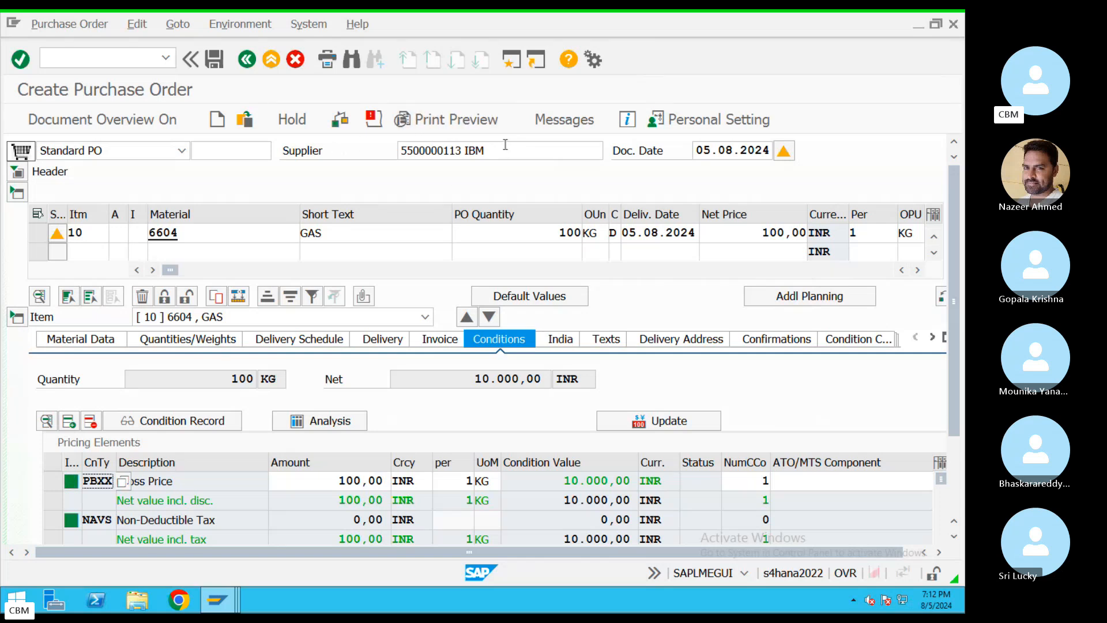
Review the purchase order's print preview, checking supplier, terms, item and net value, and return to the order
{"action": "left_click", "coordinate": [441, 120]}
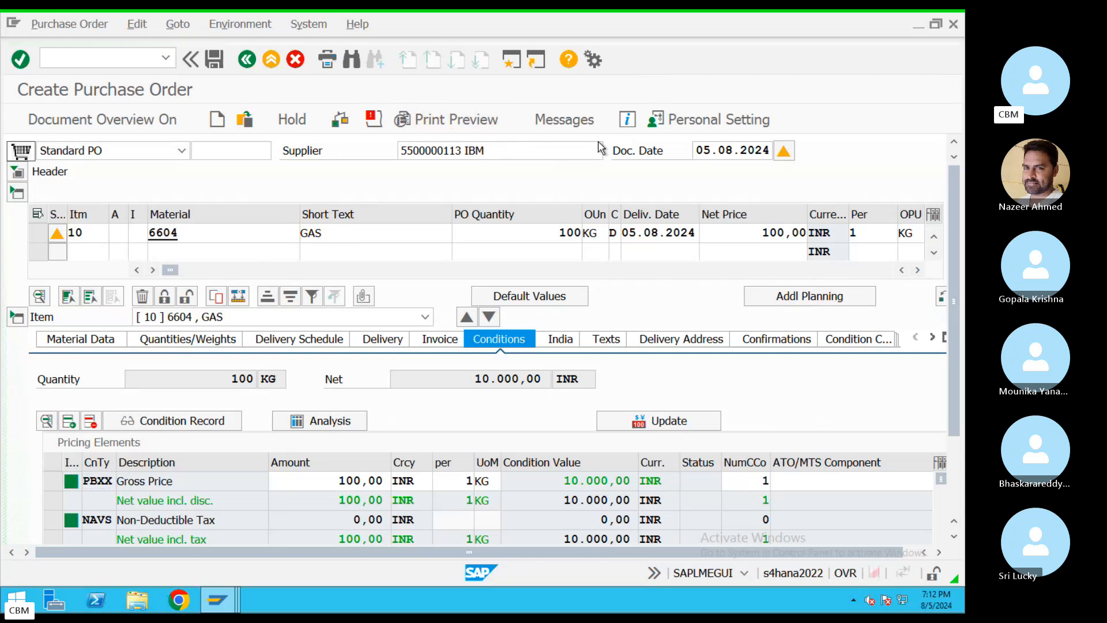
{"action": "scroll", "coordinate": [250, 309], "scroll_direction": "down", "scroll_amount": 6}
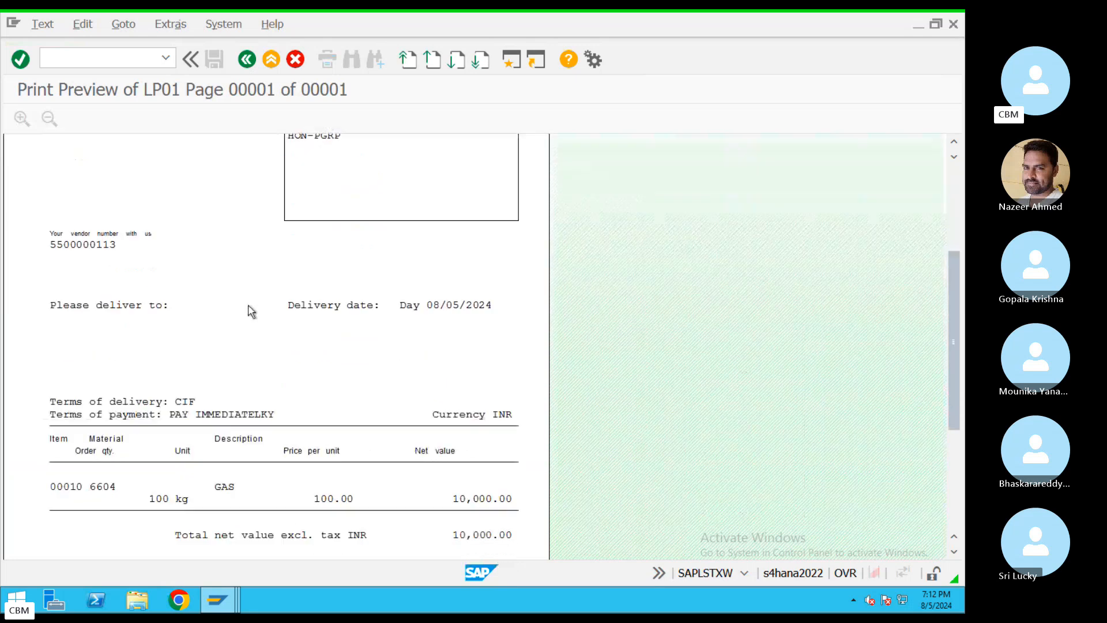
{"action": "scroll", "coordinate": [231, 302], "scroll_direction": "up", "scroll_amount": 7}
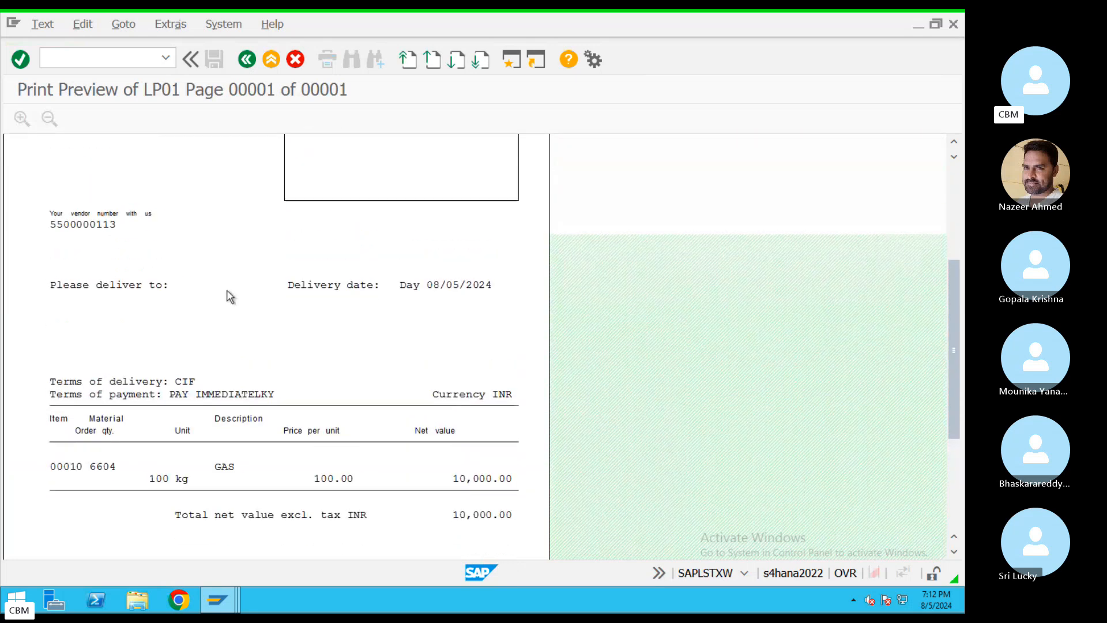
{"action": "scroll", "coordinate": [310, 235], "scroll_direction": "up", "scroll_amount": 1}
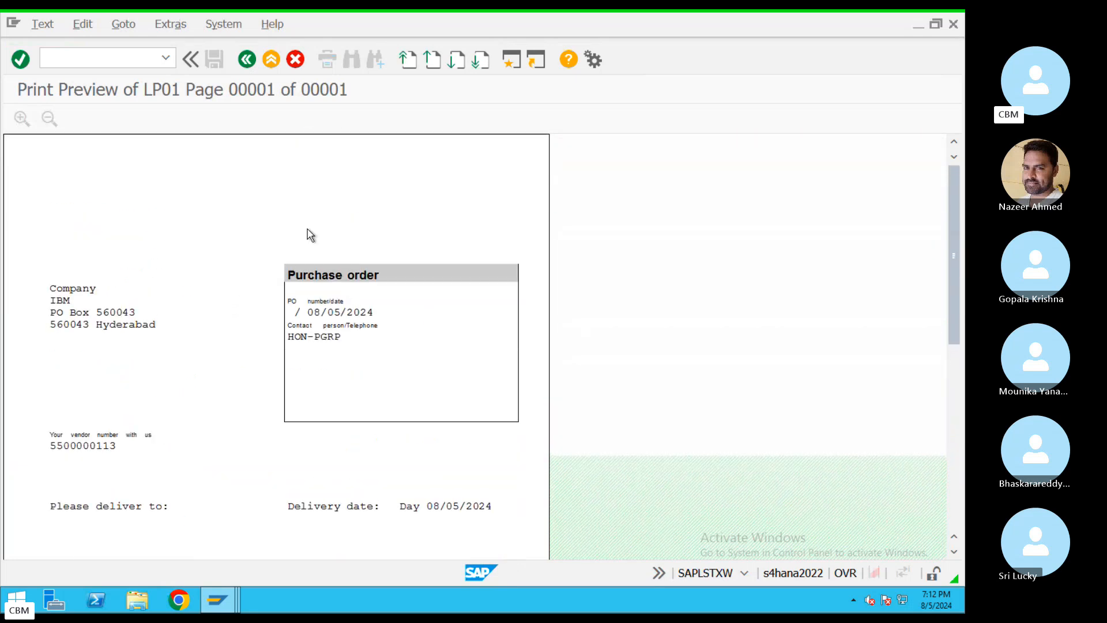
{"action": "left_click", "coordinate": [248, 59]}
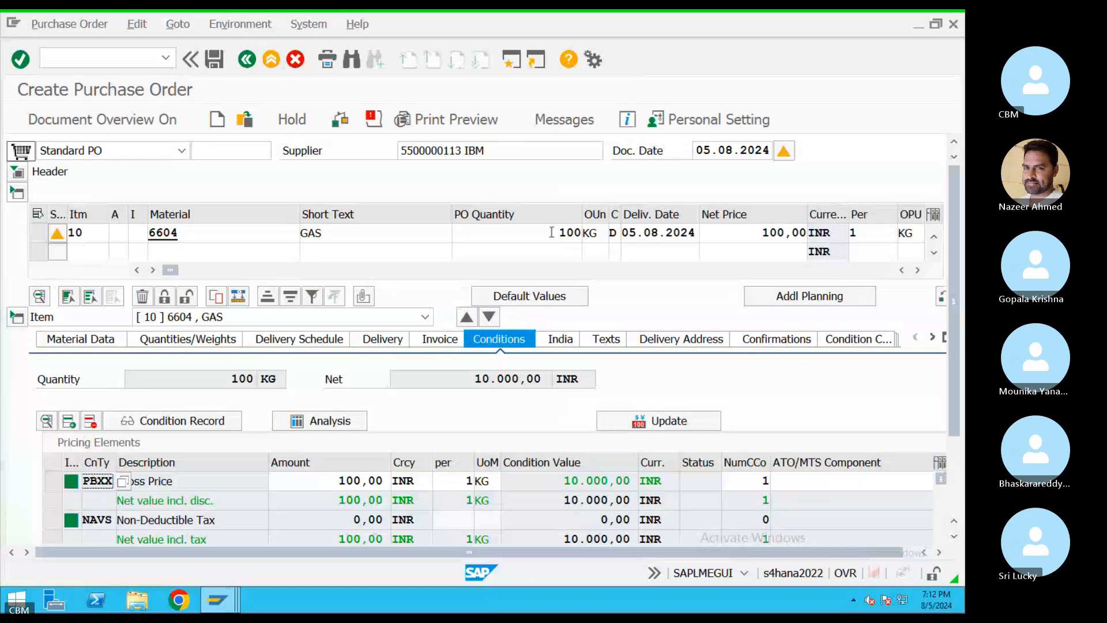
Save the purchase order and copy the full text of its creation message
{"action": "left_click_drag", "start_coordinate": [550, 232], "coordinate": [602, 231]}
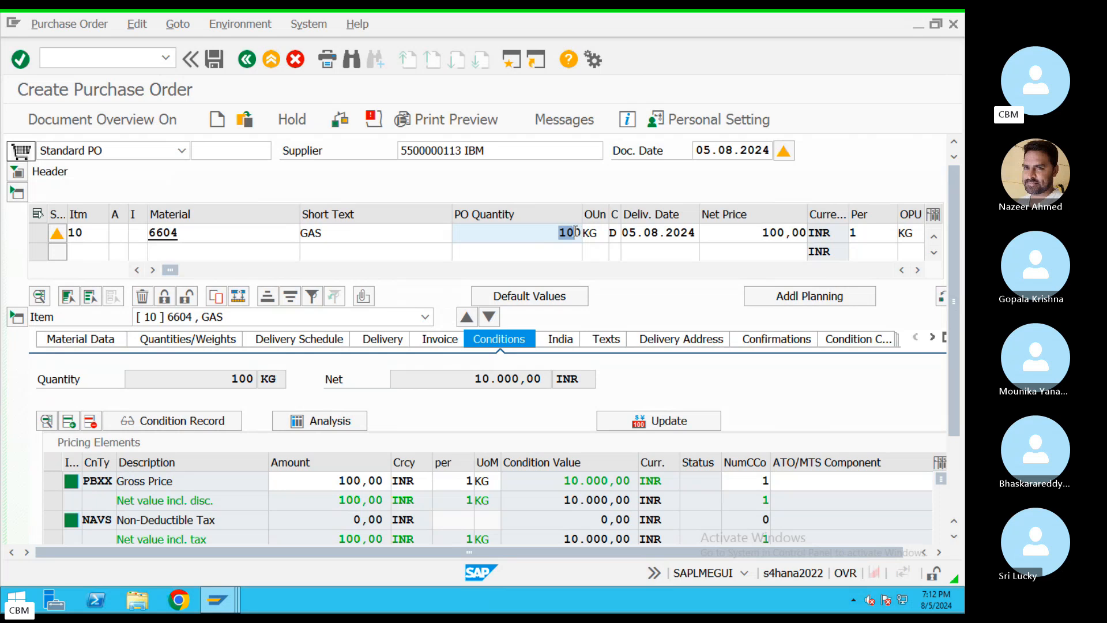
{"action": "left_click", "coordinate": [218, 63]}
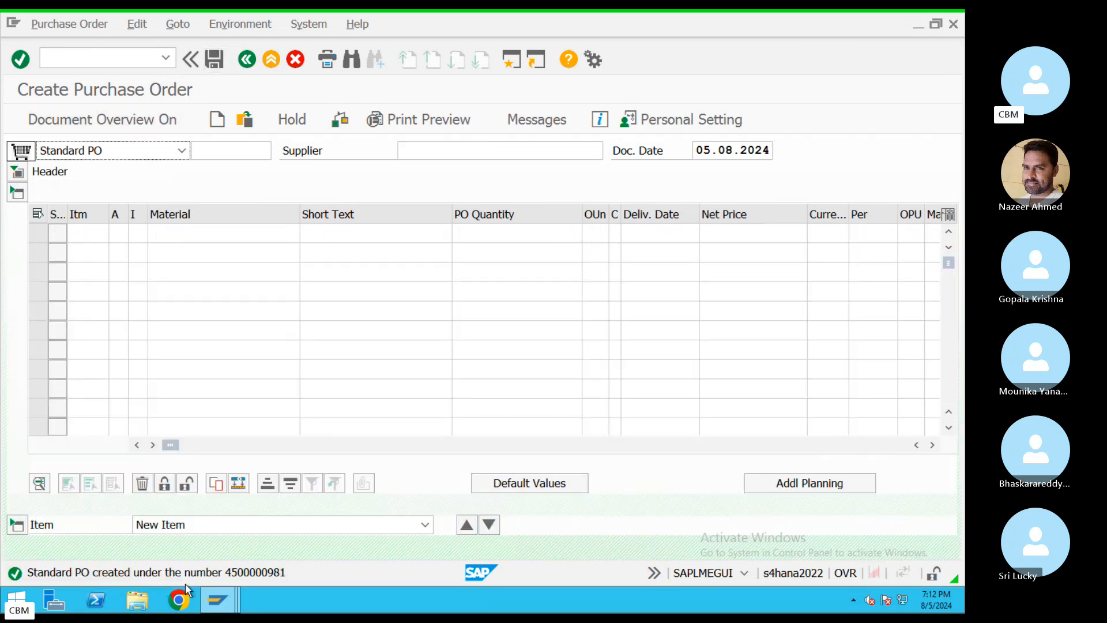
{"action": "double_click", "coordinate": [188, 574]}
{"action": "left_click_drag", "start_coordinate": [139, 109], "coordinate": [31, 92]}
{"action": "key", "text": "super+c"}
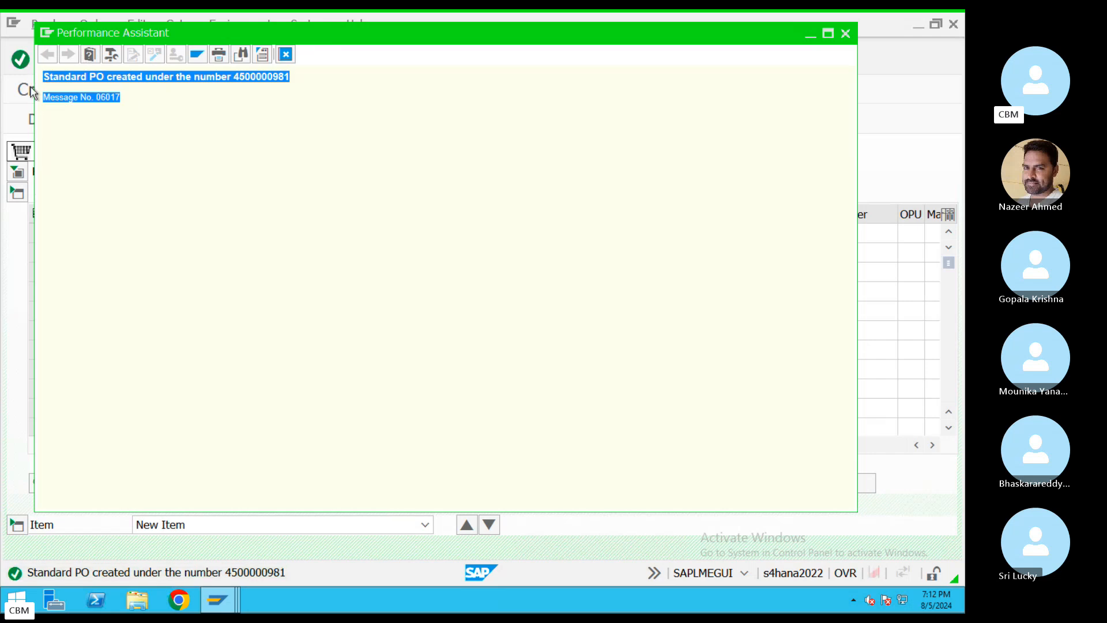
Paste the purchase order creation message into the notes document below the info record message
{"action": "key", "text": "ctrl+Left"}
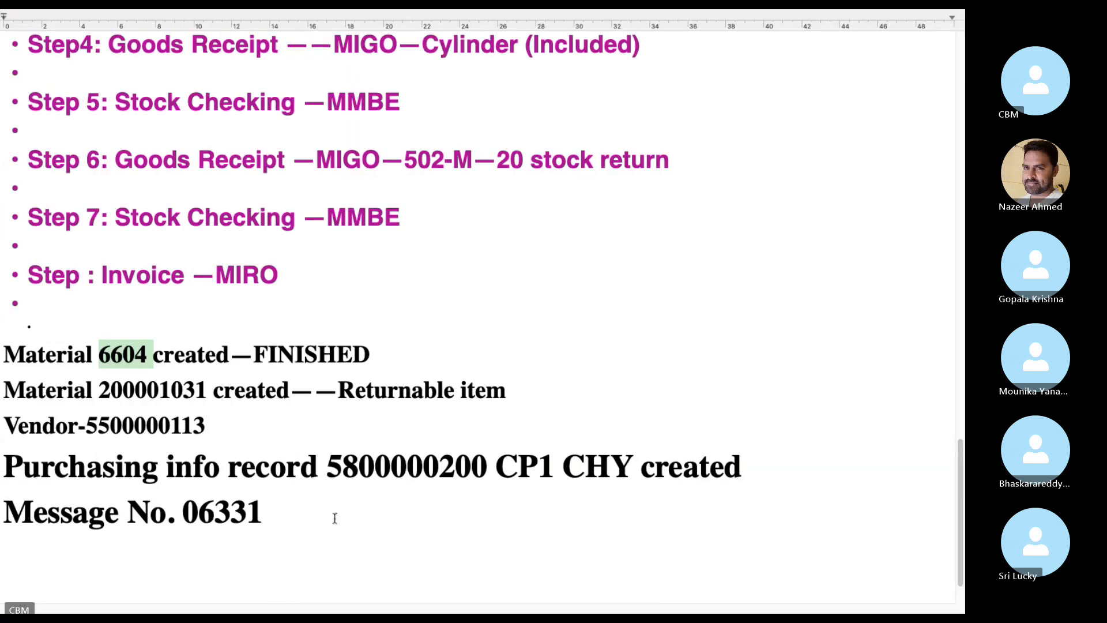
{"action": "double_click", "coordinate": [335, 519]}
{"action": "left_click", "coordinate": [444, 521]}
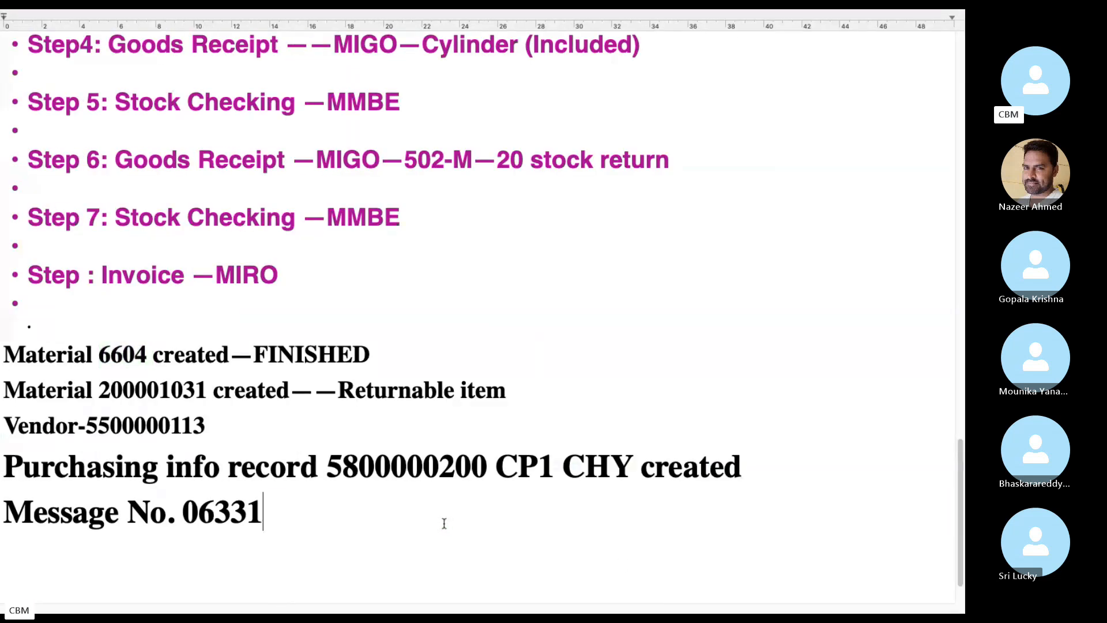
{"action": "key", "text": "Return"}
{"action": "key", "text": "Return"}
{"action": "key", "text": "super+v"}
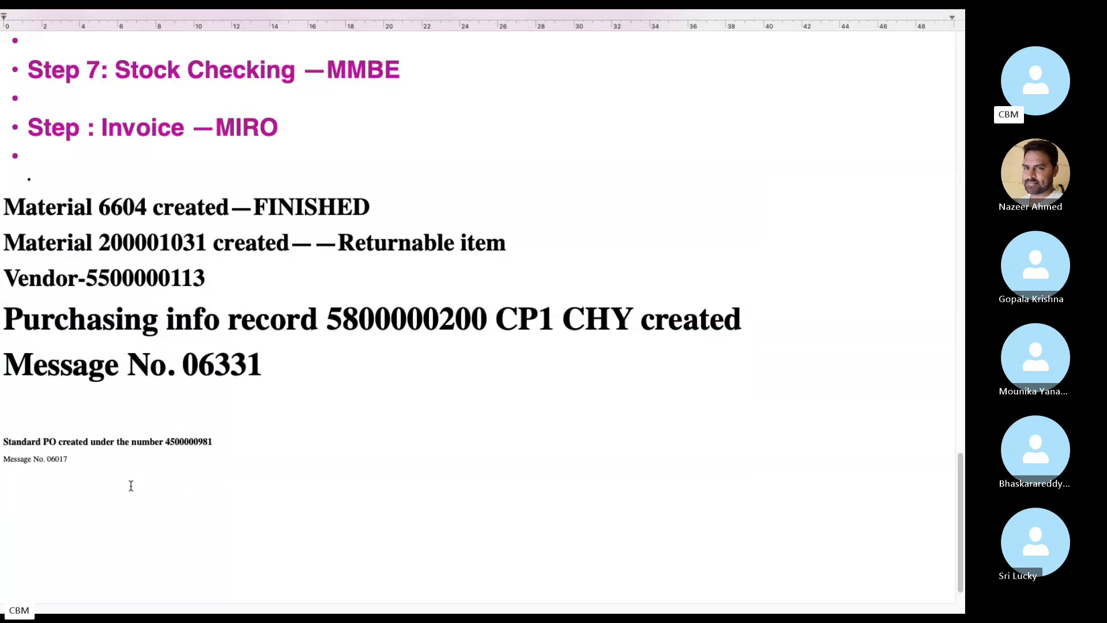
Enlarge the pasted purchase order creation message in the notes document so it is as readable as the info record text
{"action": "left_click_drag", "start_coordinate": [131, 486], "coordinate": [1, 425]}
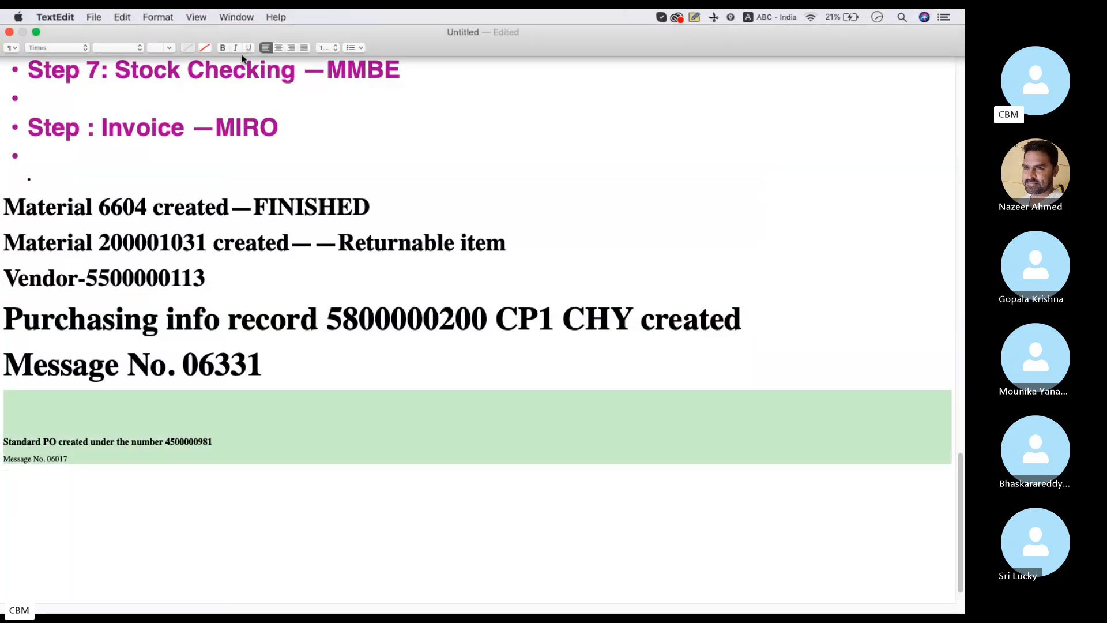
{"action": "left_click", "coordinate": [170, 47]}
{"action": "left_click", "coordinate": [157, 132]}
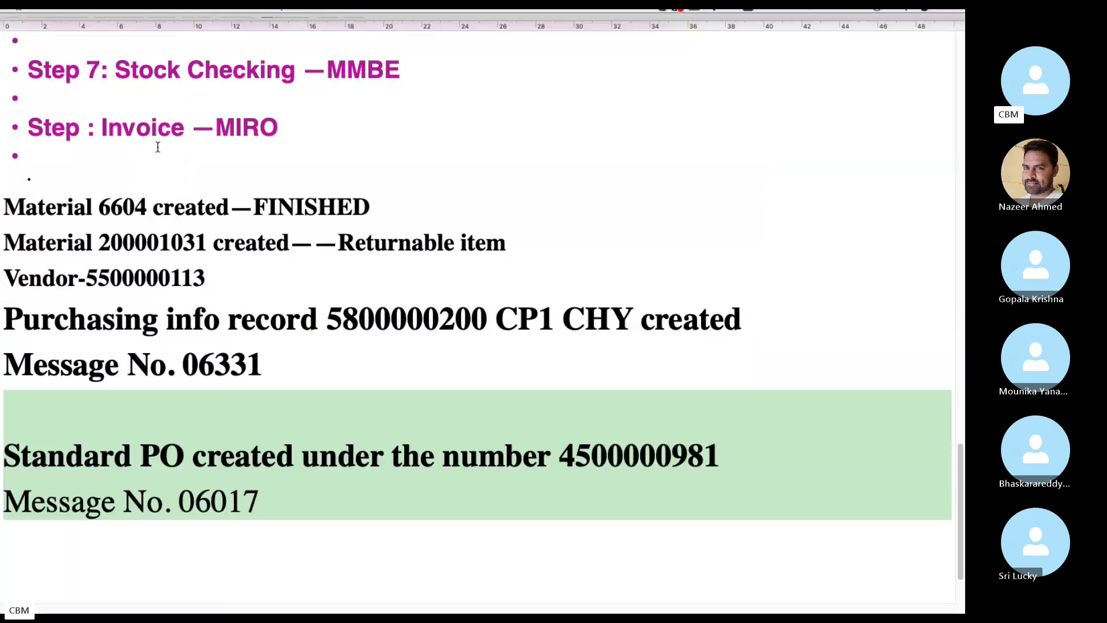
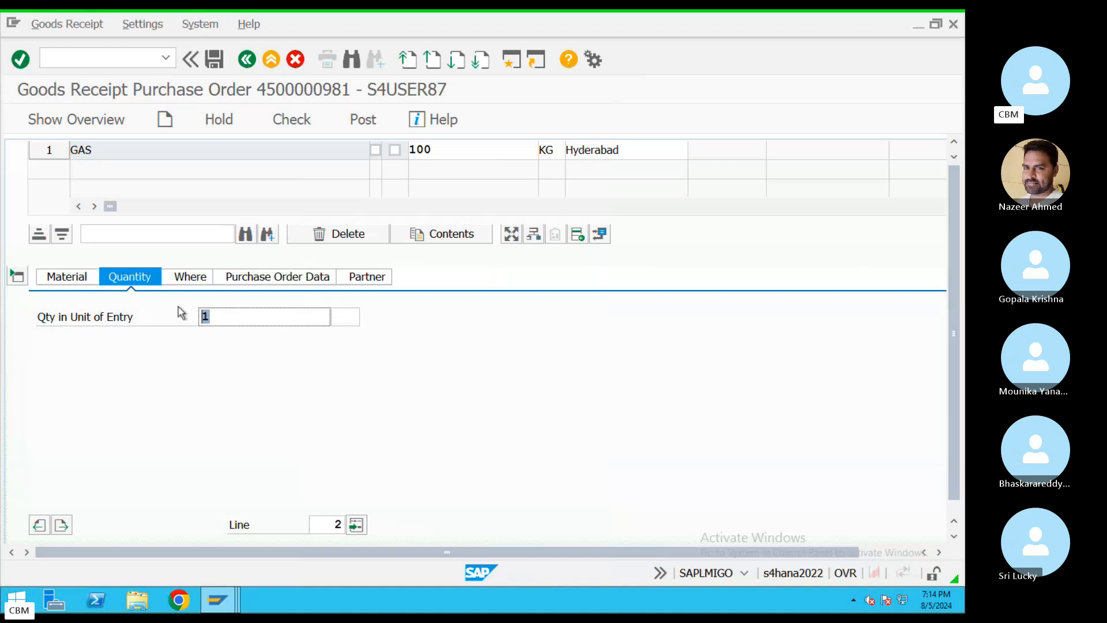
Set the returnable Cylinder line's quantity in unit of entry to 20 KG in the goods receipt
{"action": "type", "text": "20"}
{"action": "left_click", "coordinate": [346, 318]}
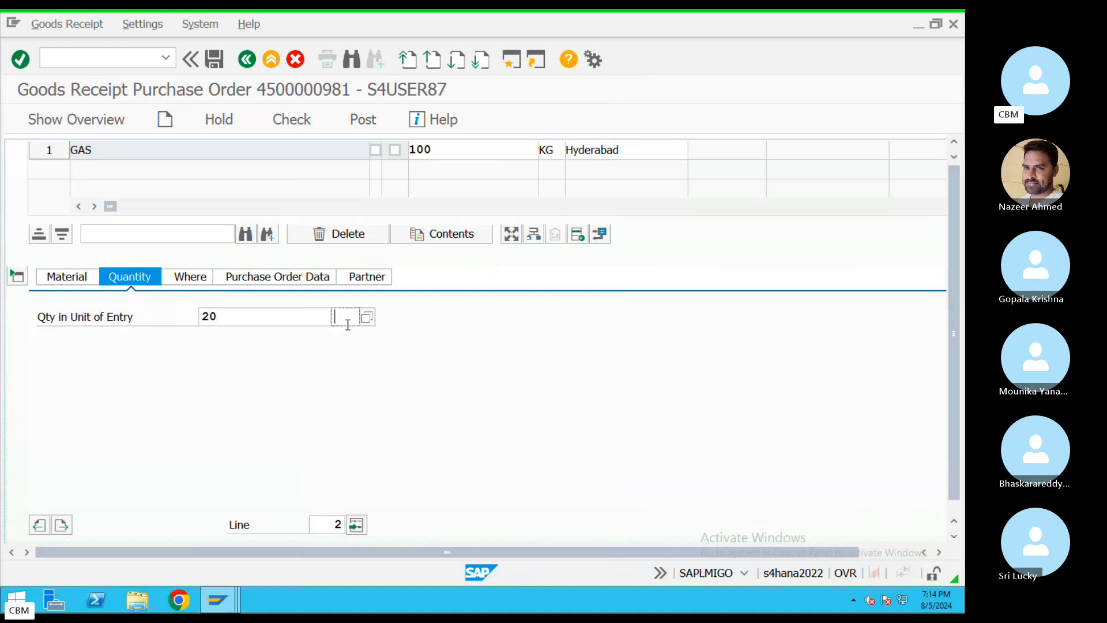
{"action": "type", "text": "Kg"}
{"action": "key", "text": "Return"}
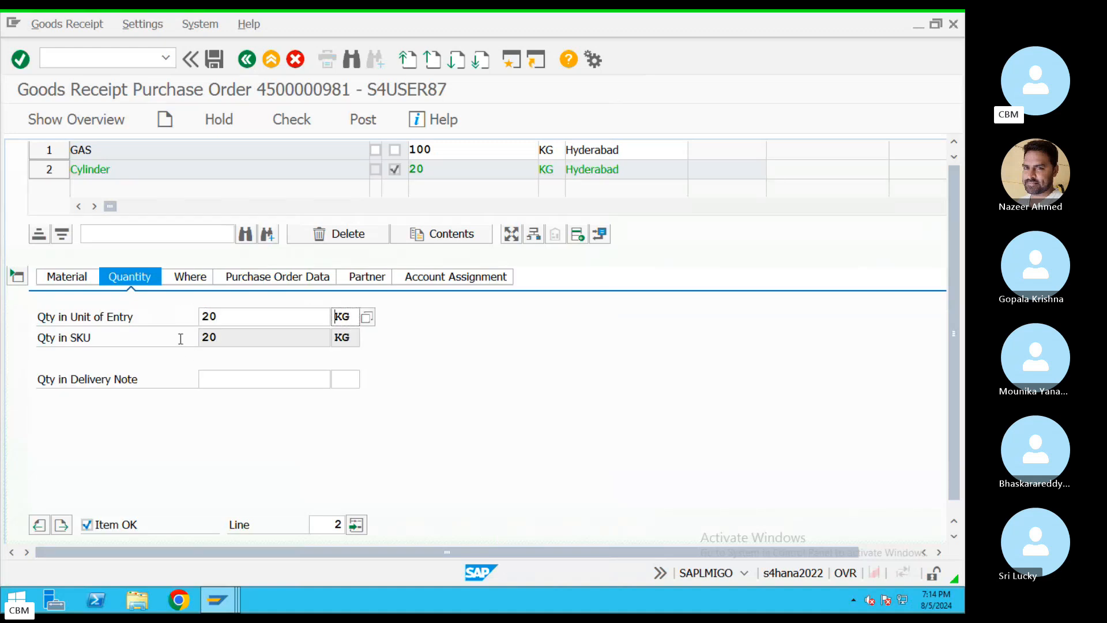
{"action": "left_click_drag", "start_coordinate": [223, 338], "coordinate": [190, 317]}
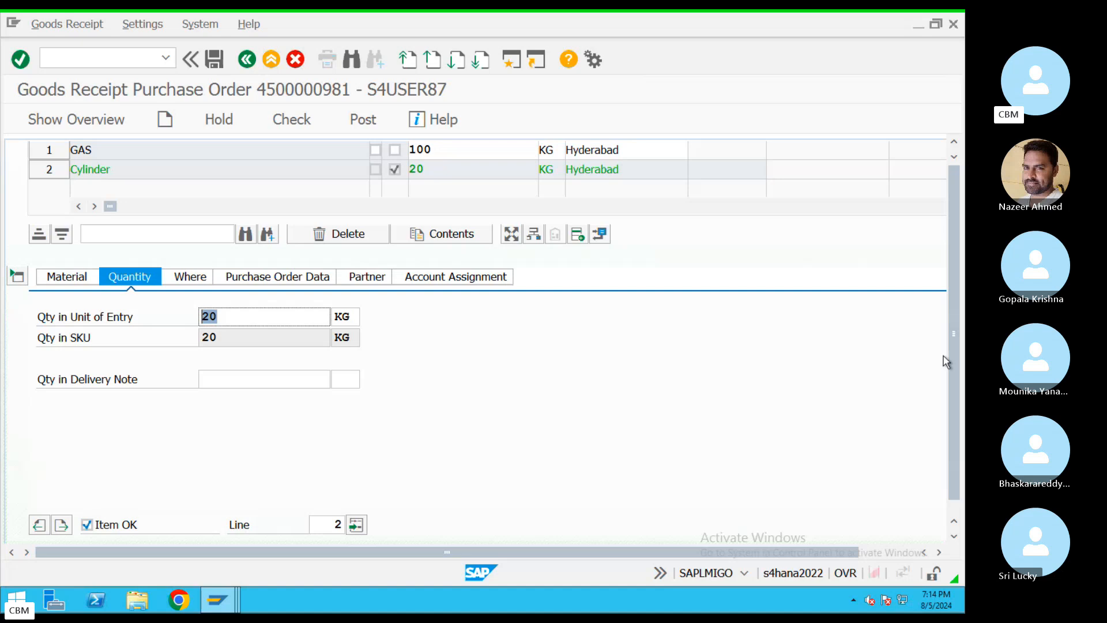
{"action": "left_click_drag", "start_coordinate": [955, 362], "coordinate": [956, 278]}
{"action": "scroll", "coordinate": [503, 383], "scroll_direction": "up", "scroll_amount": 3}
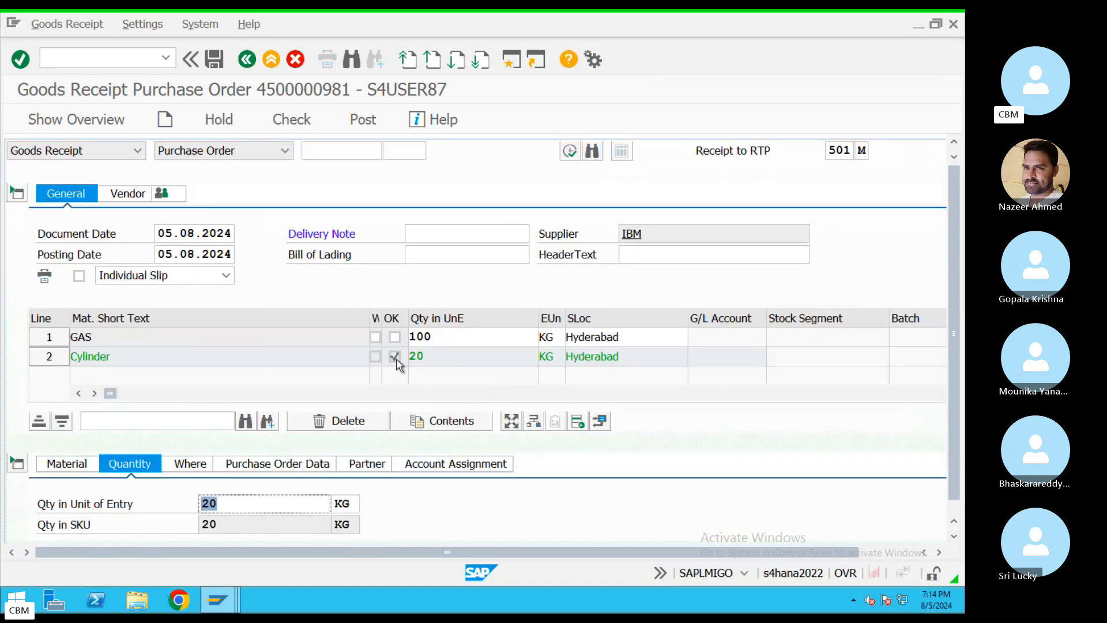
Mark the GAS line as OK and review the quantity details of both the GAS and Cylinder lines
{"action": "double_click", "coordinate": [116, 356]}
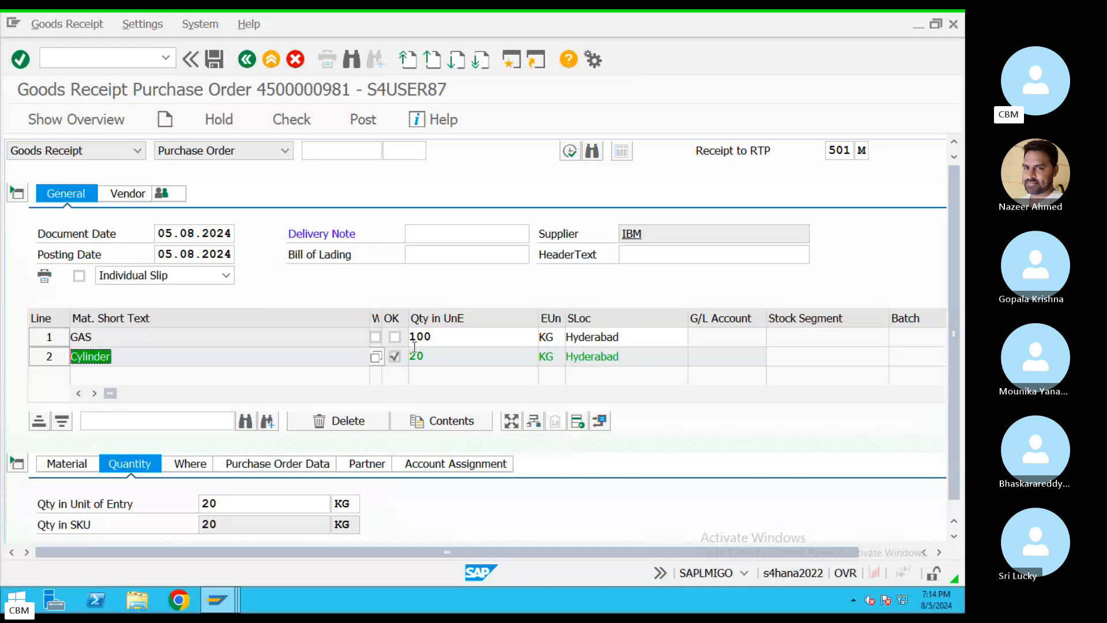
{"action": "left_click", "coordinate": [394, 337]}
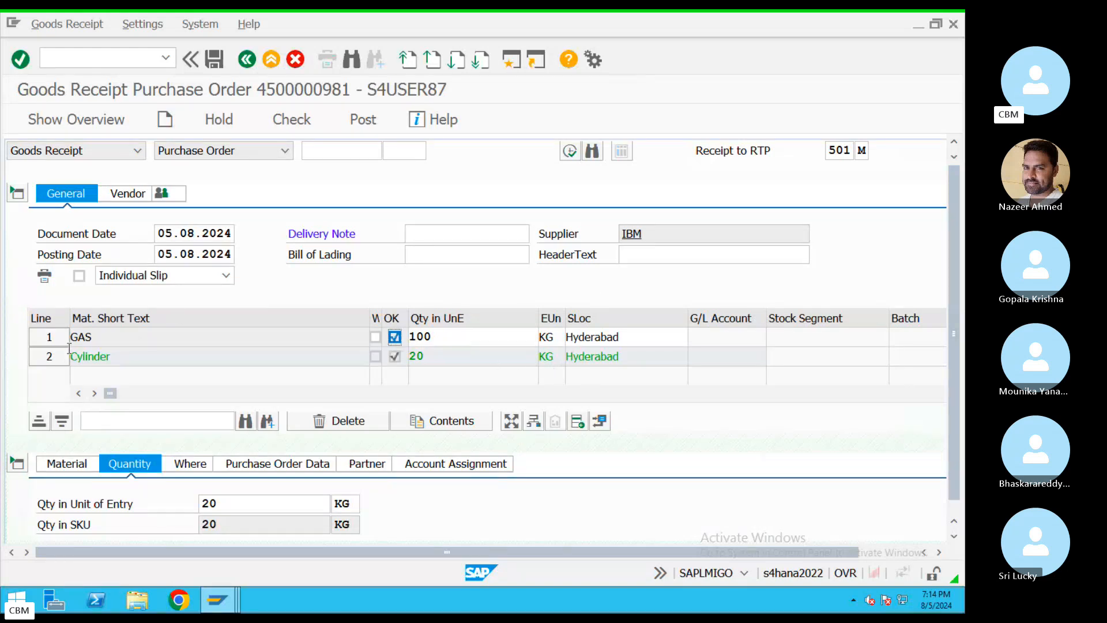
{"action": "left_click", "coordinate": [56, 336]}
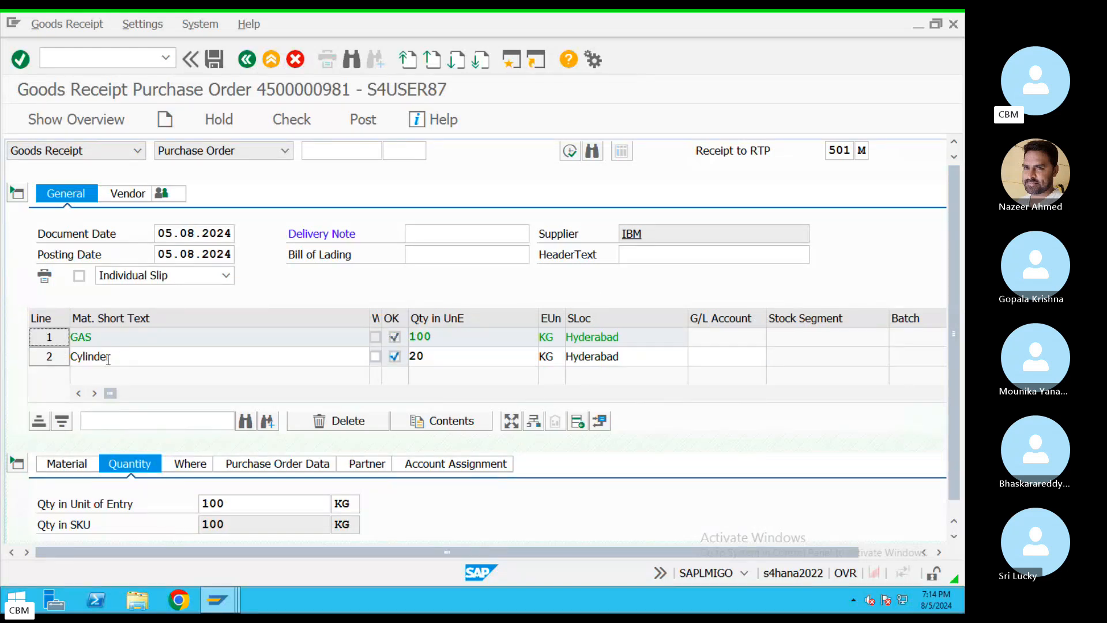
{"action": "left_click", "coordinate": [56, 357]}
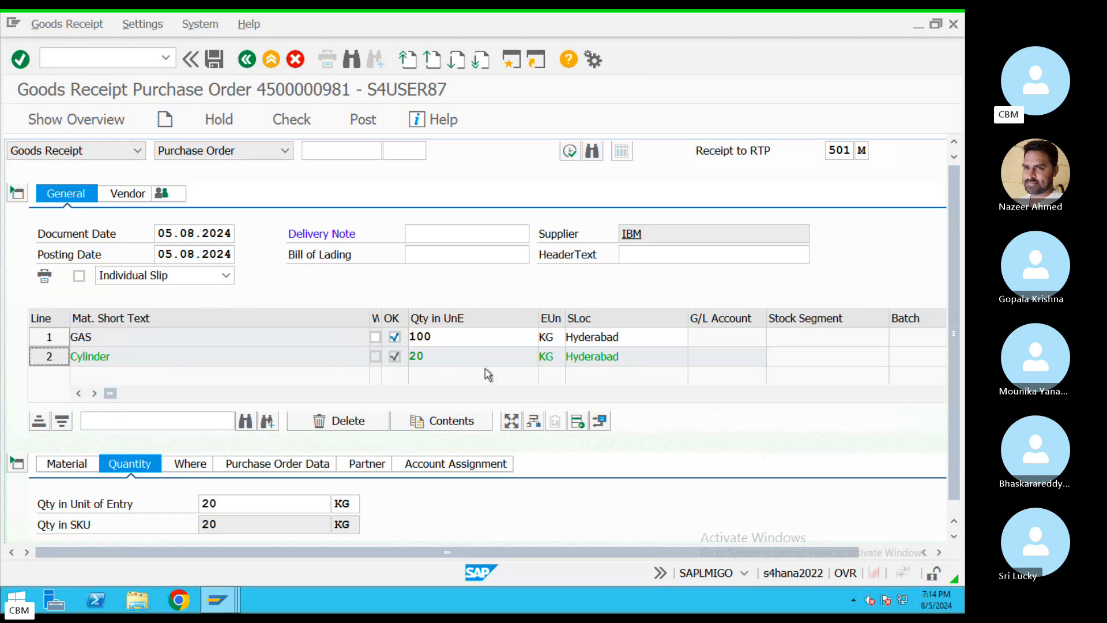
Check the goods receipt, close the log and enter DEL43343 as the delivery note
{"action": "left_click", "coordinate": [294, 128]}
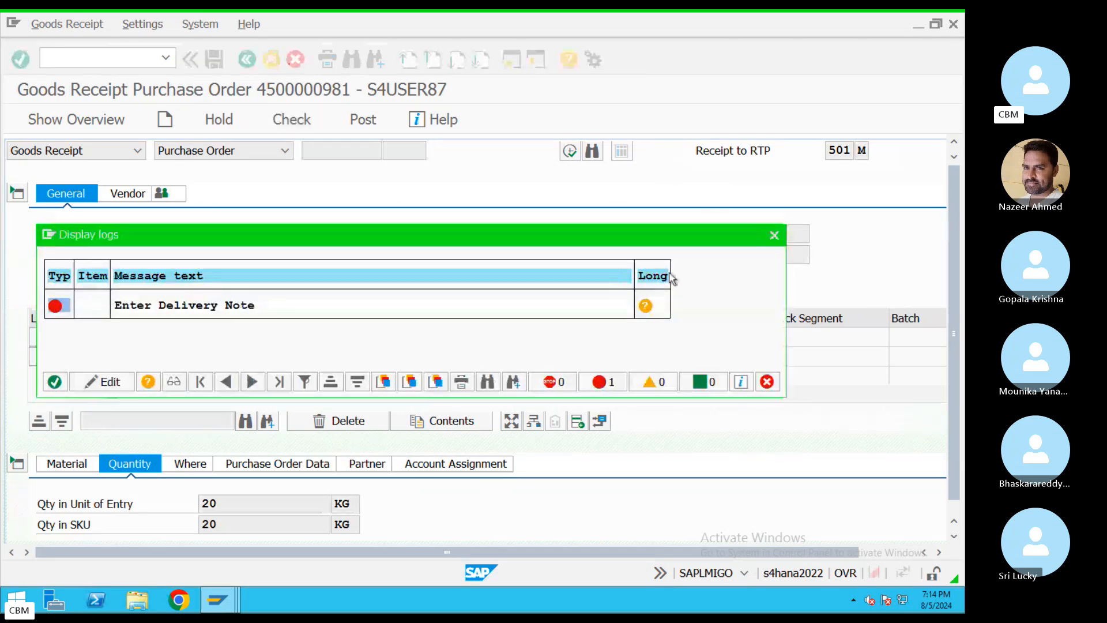
{"action": "left_click", "coordinate": [774, 235]}
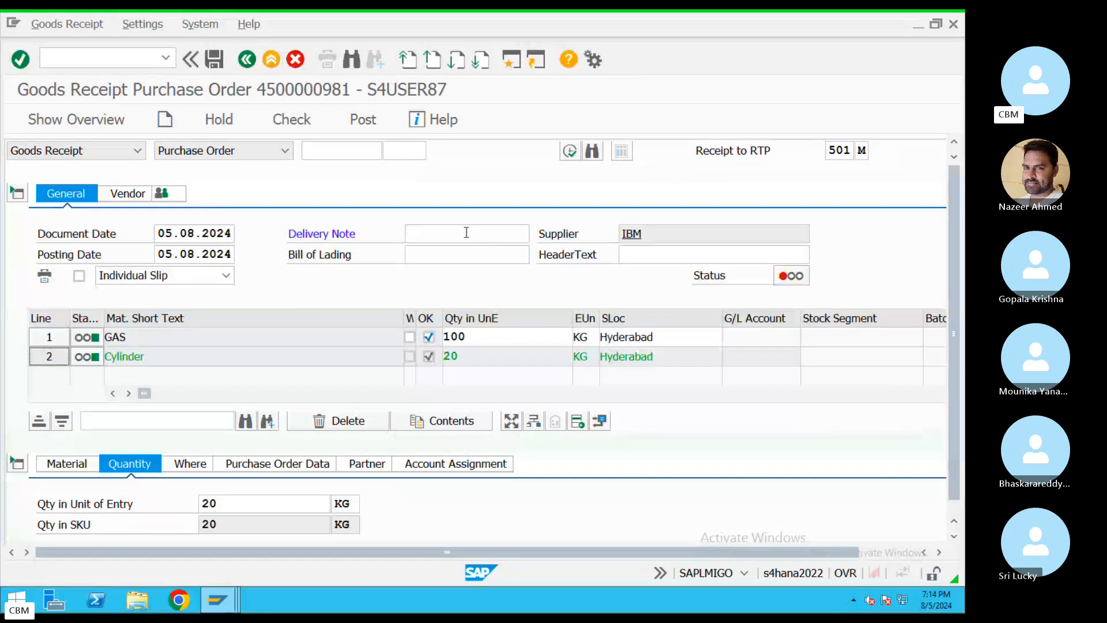
{"action": "type", "text": "dEL"}
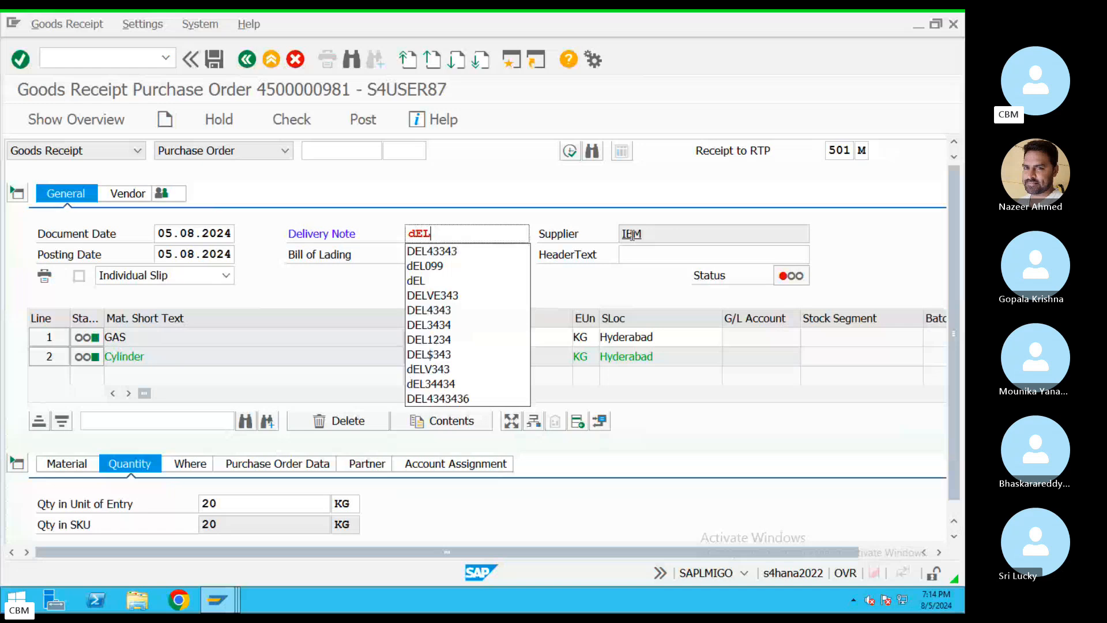
{"action": "key", "text": "BackSpace"}
{"action": "key", "text": "BackSpace"}
{"action": "key", "text": "BackSpace"}
{"action": "type", "text": "DEL43343"}
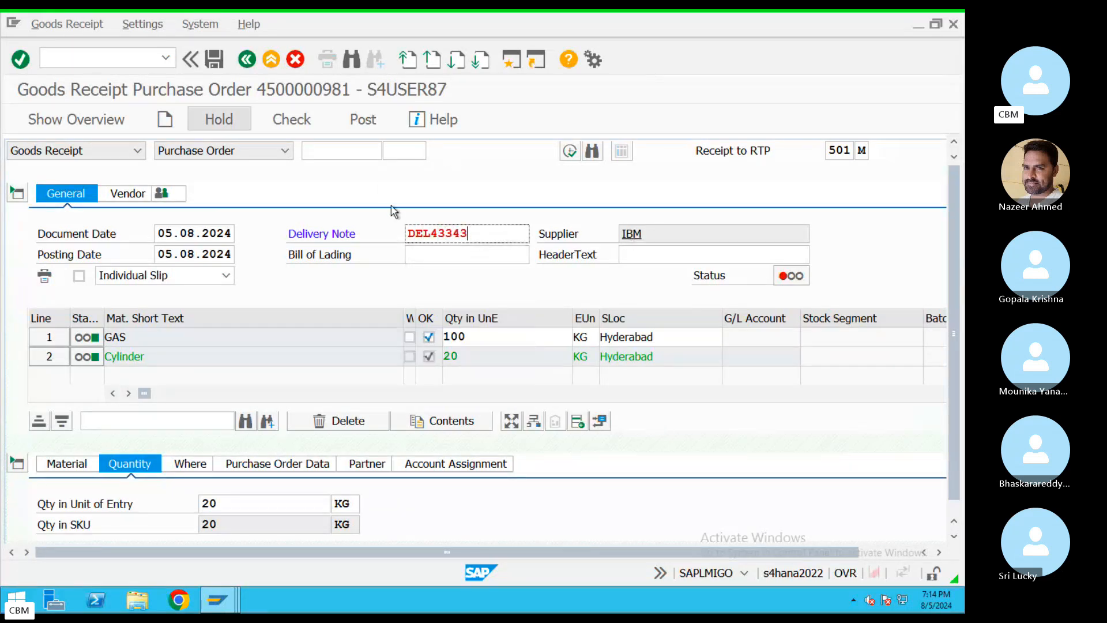
Recheck the goods receipt and assign IBM as the Cylinder line's partner vendor, looked up by company code CHA3
{"action": "left_click", "coordinate": [271, 122]}
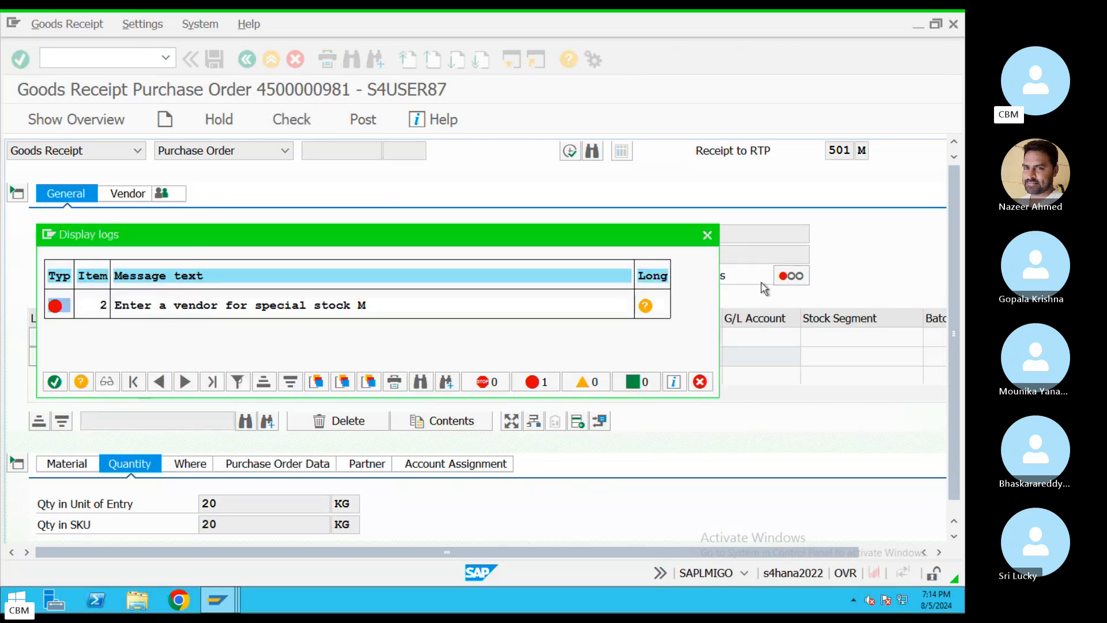
{"action": "left_click", "coordinate": [707, 234]}
{"action": "left_click", "coordinate": [366, 463]}
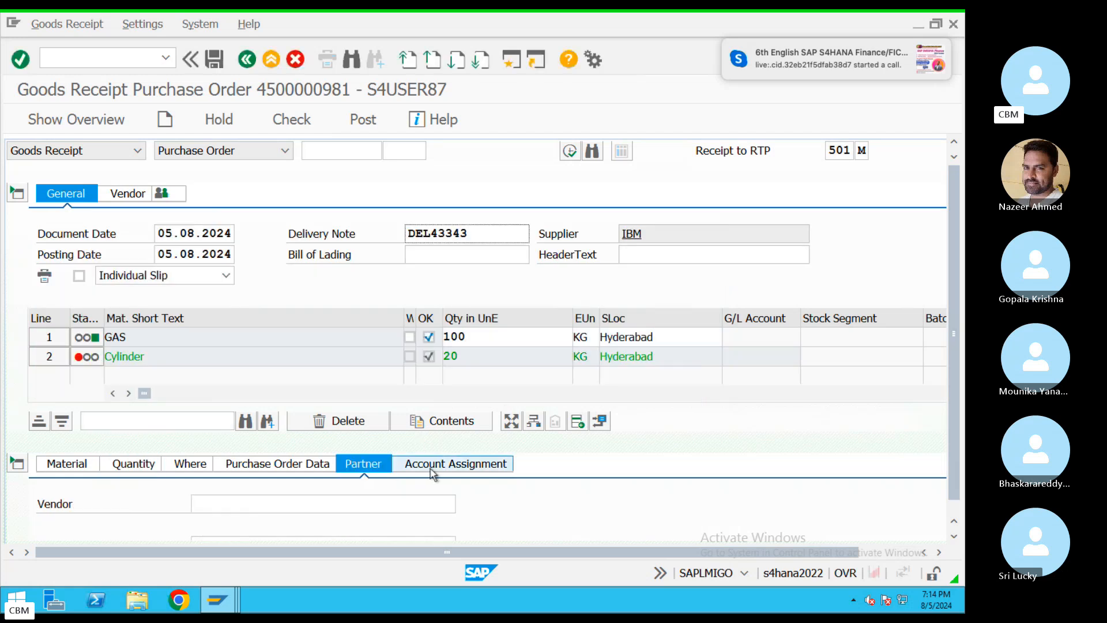
{"action": "left_click", "coordinate": [280, 500]}
{"action": "key", "text": "ctrl+Right"}
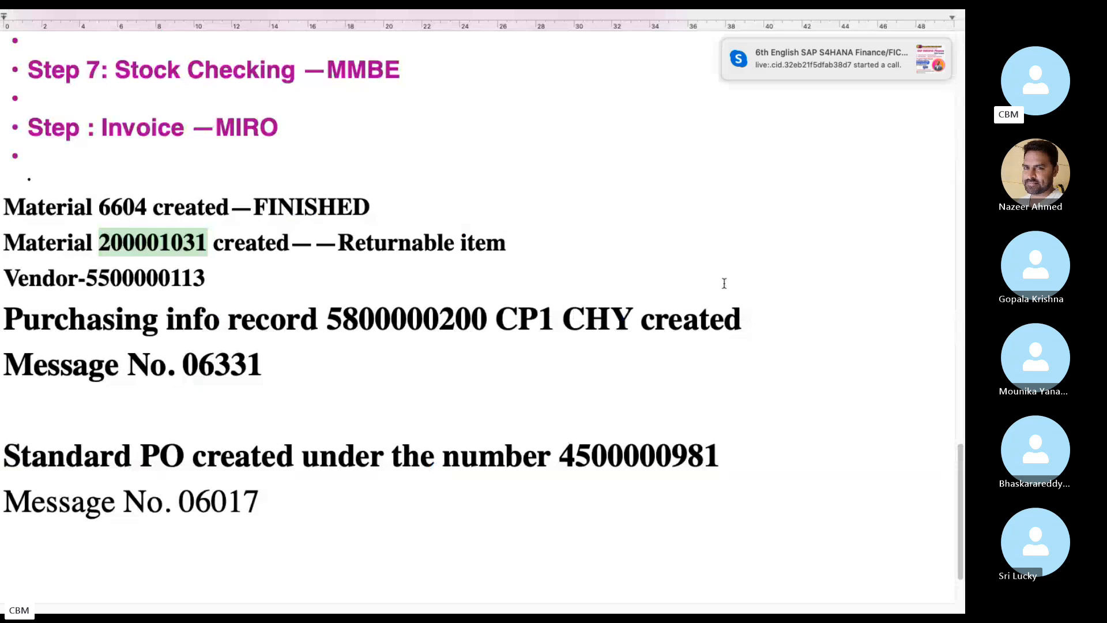
{"action": "key", "text": "ctrl+Left"}
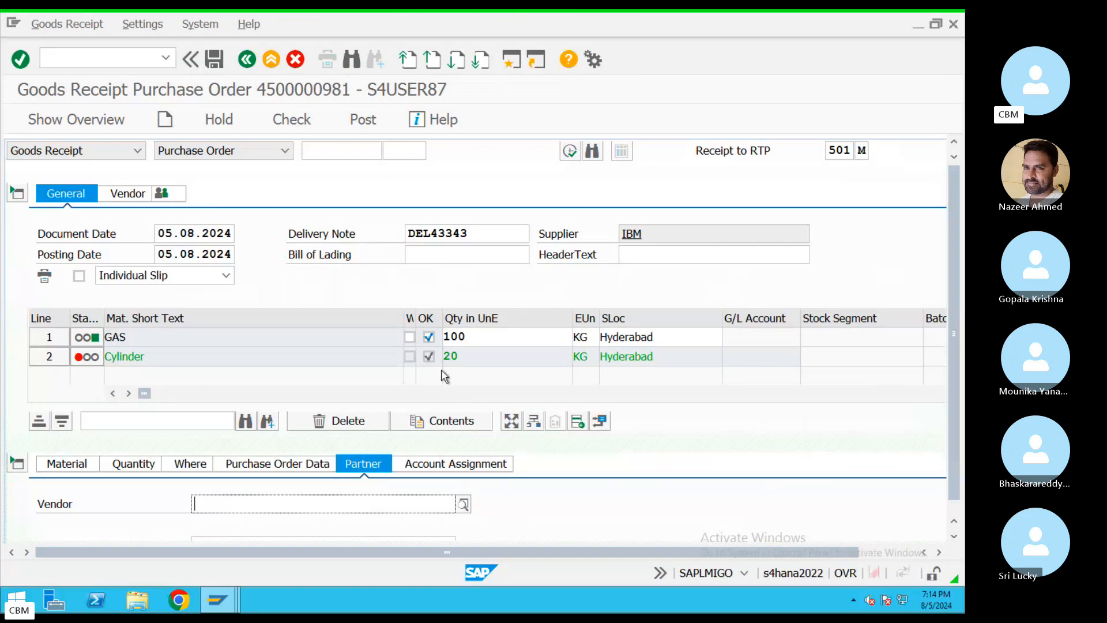
{"action": "left_click", "coordinate": [463, 504]}
{"action": "type", "text": "CHA"}
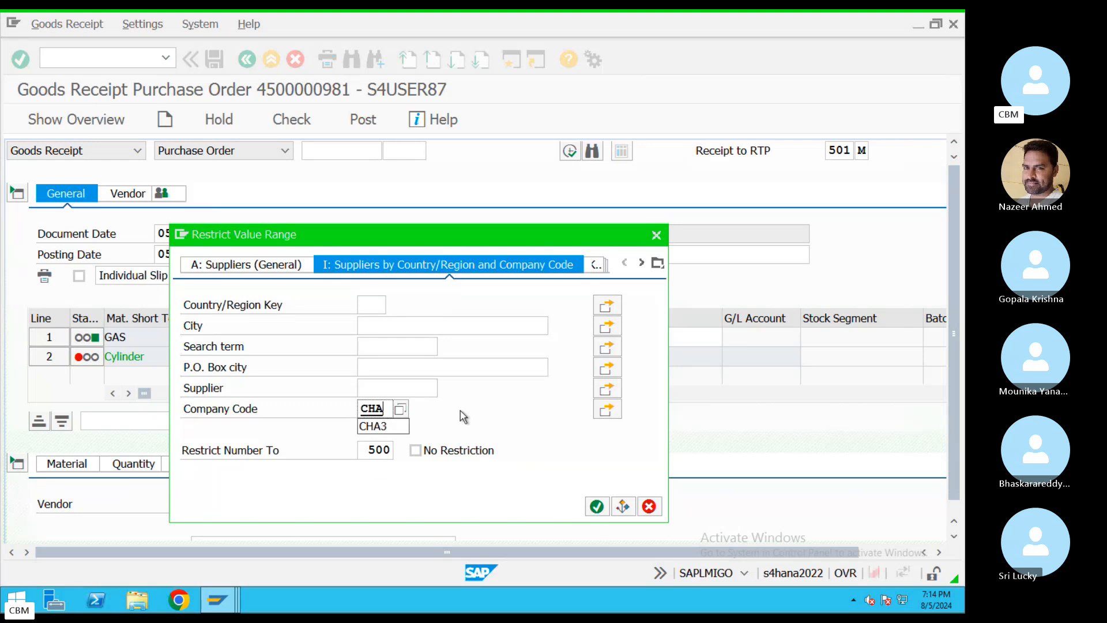
{"action": "key", "text": "Return"}
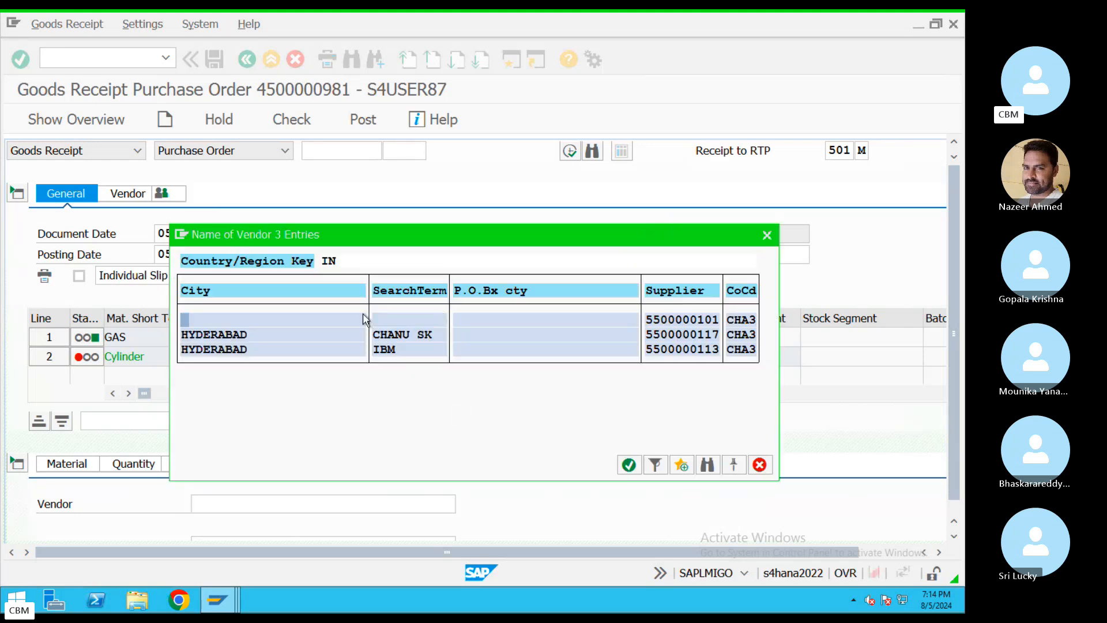
{"action": "double_click", "coordinate": [391, 350]}
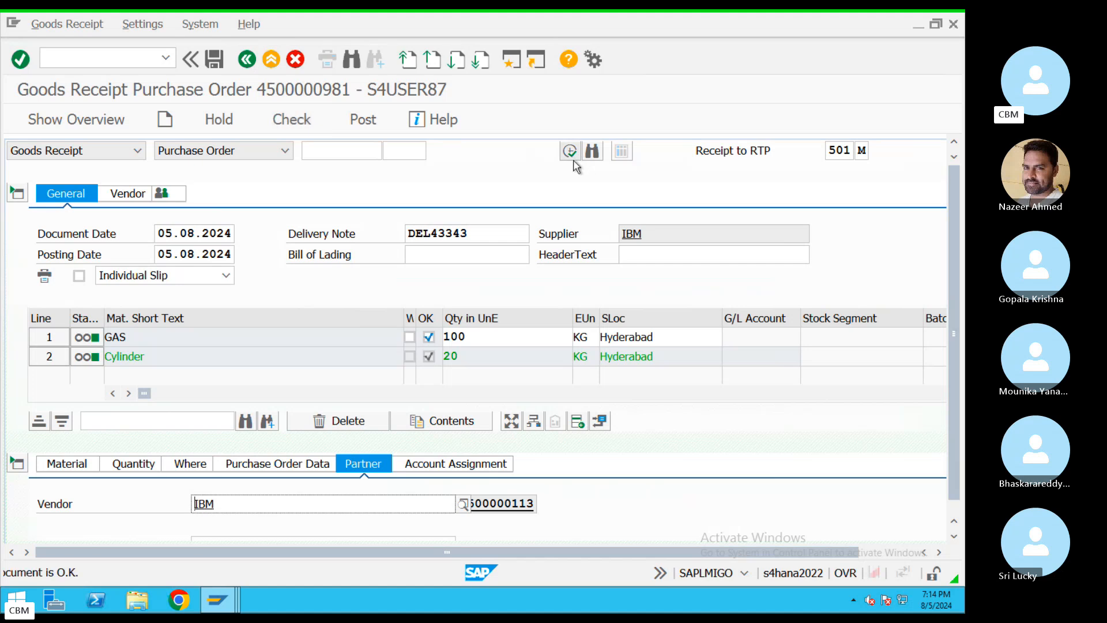
Post the goods receipt and copy the material document line from its posting message
{"action": "left_click", "coordinate": [373, 119]}
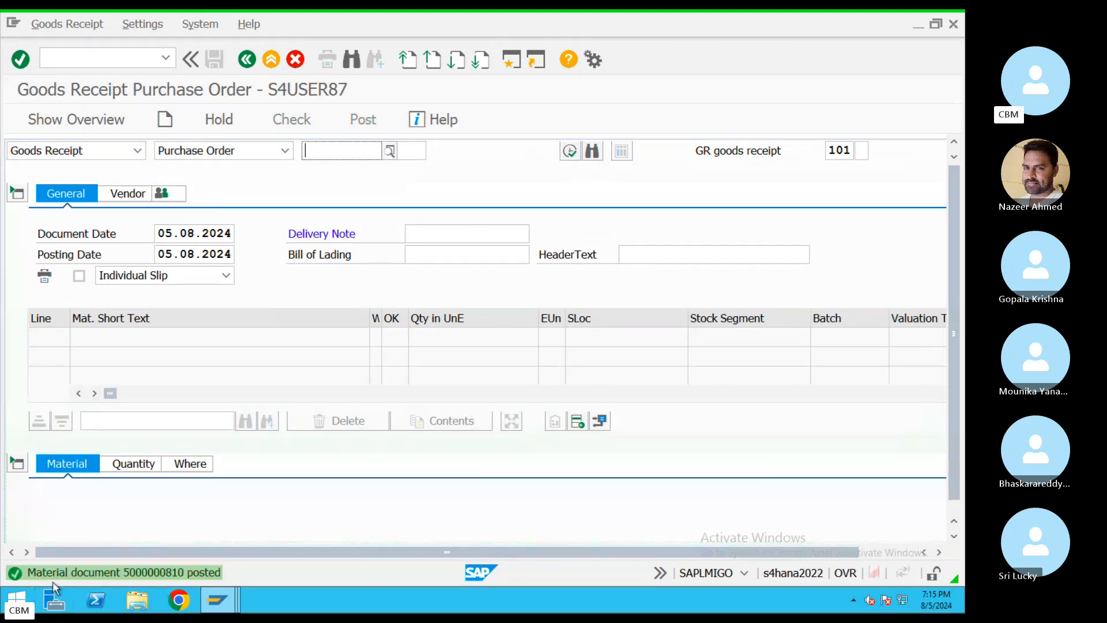
{"action": "double_click", "coordinate": [169, 575]}
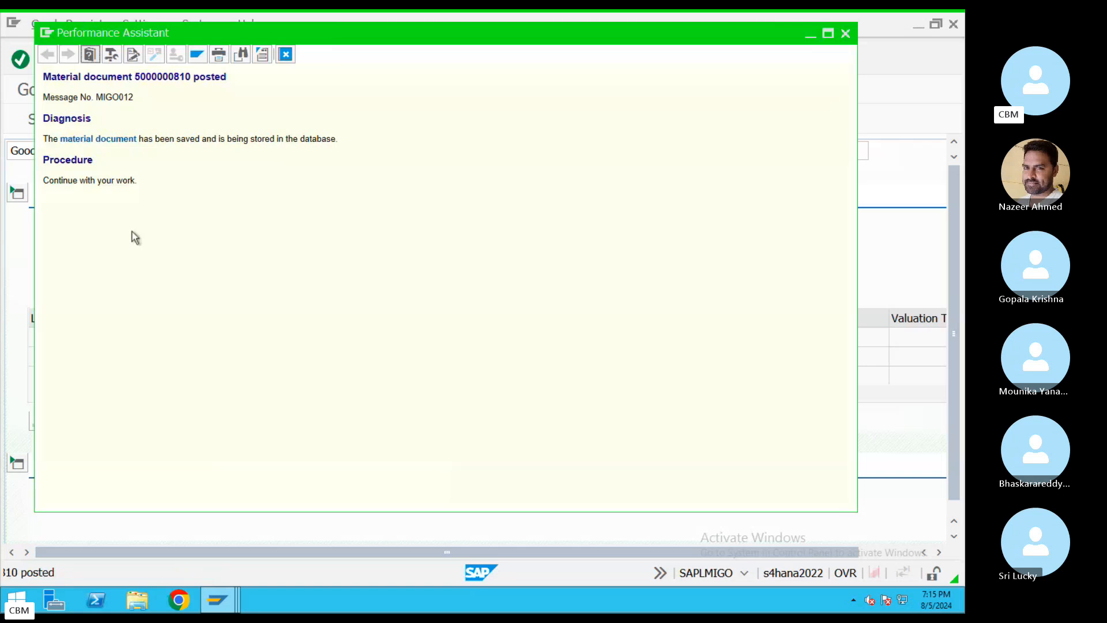
{"action": "left_click_drag", "start_coordinate": [133, 230], "coordinate": [77, 121]}
{"action": "left_click", "coordinate": [187, 95]}
{"action": "left_click_drag", "start_coordinate": [230, 83], "coordinate": [23, 79]}
{"action": "key", "text": "super+c"}
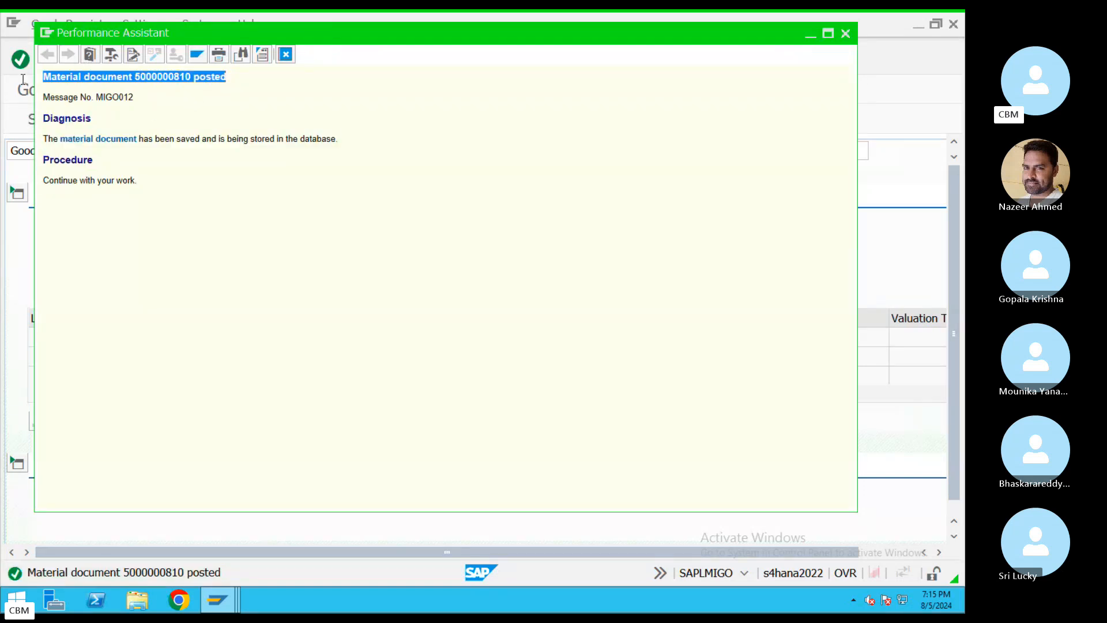
Switch to the notes document and paste the material document message below the purchase order message
{"action": "key", "text": "super+Tab"}
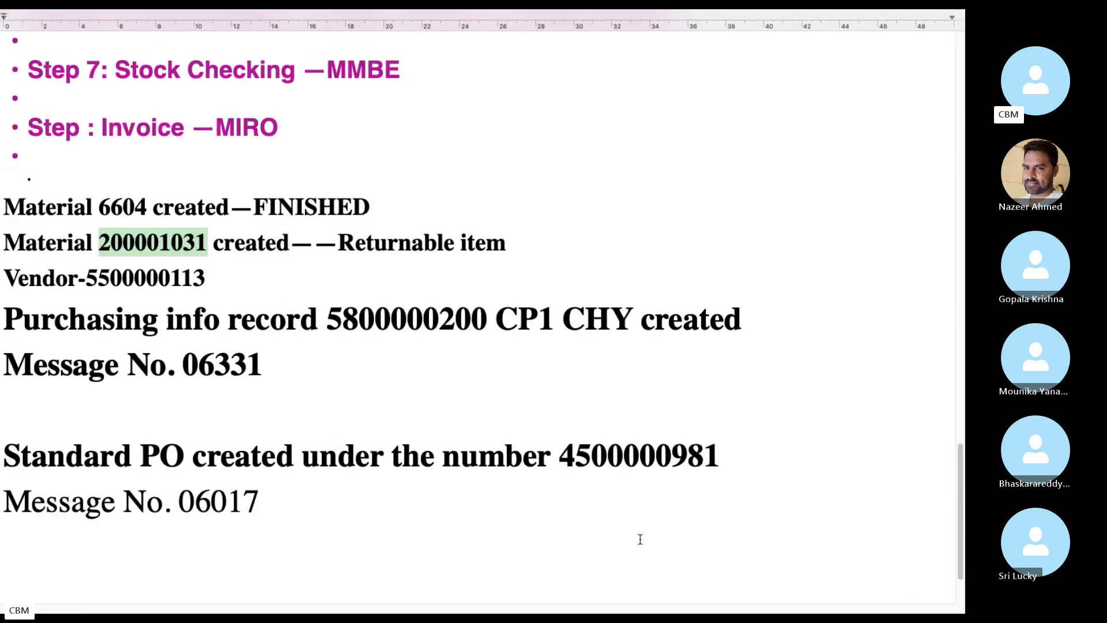
{"action": "left_click", "coordinate": [288, 501]}
{"action": "key", "text": "Return"}
{"action": "key", "text": "Return"}
{"action": "scroll", "coordinate": [390, 490], "scroll_direction": "down", "scroll_amount": 3}
{"action": "key", "text": "super+v"}
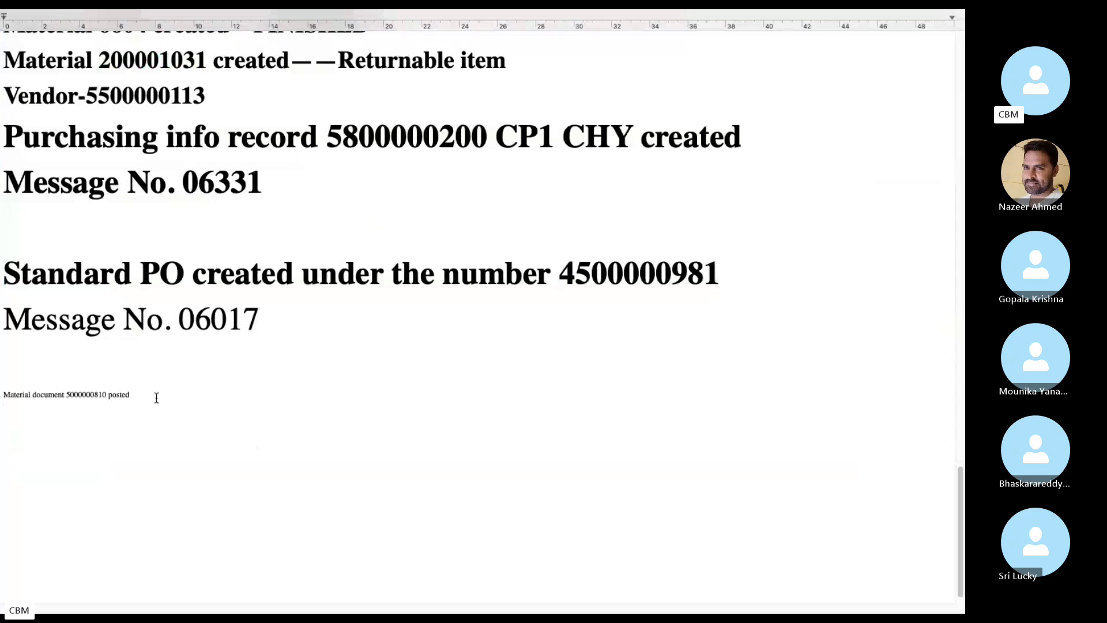
Enlarge the material document message in the notes to match the size of the purchase order message
{"action": "left_click_drag", "start_coordinate": [157, 397], "coordinate": [1, 393]}
{"action": "mouse_move", "coordinate": [118, 22]}
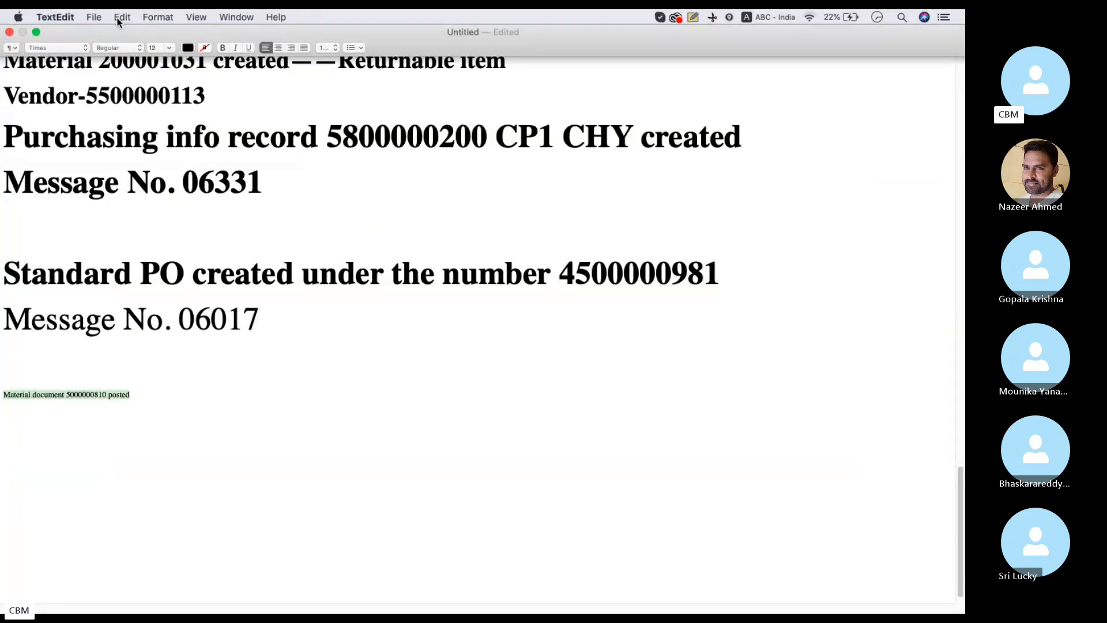
{"action": "left_click", "coordinate": [173, 49]}
{"action": "left_click", "coordinate": [155, 157]}
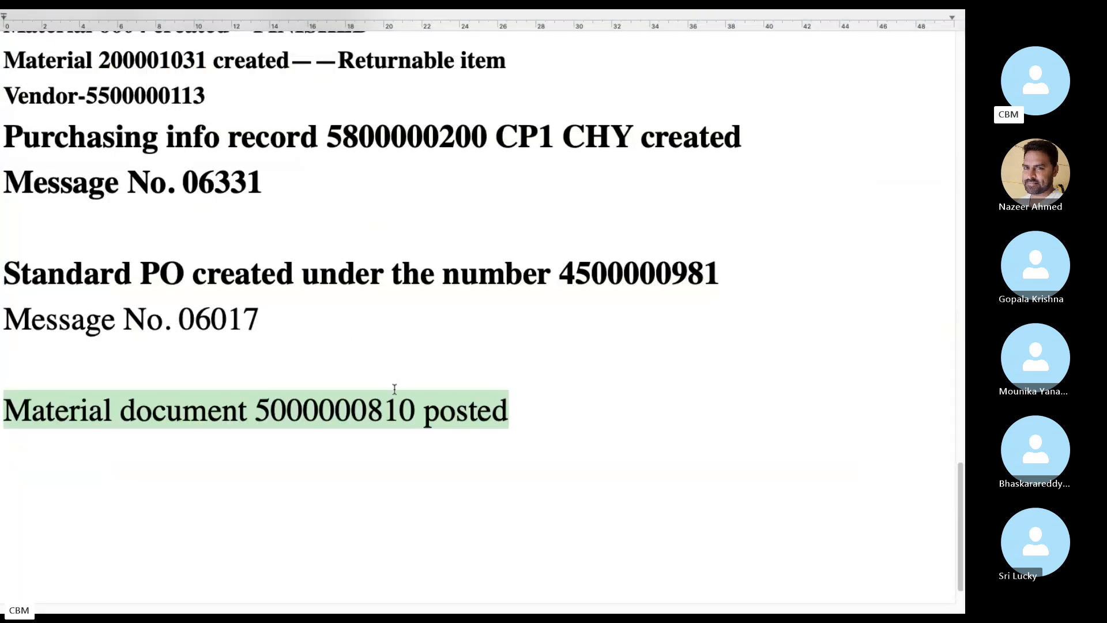
{"action": "left_click", "coordinate": [415, 418]}
Return to SAP, close the posting message details, leave the goods receipt and open the stock overview with MMBE
{"action": "key", "text": "ctrl+Right"}
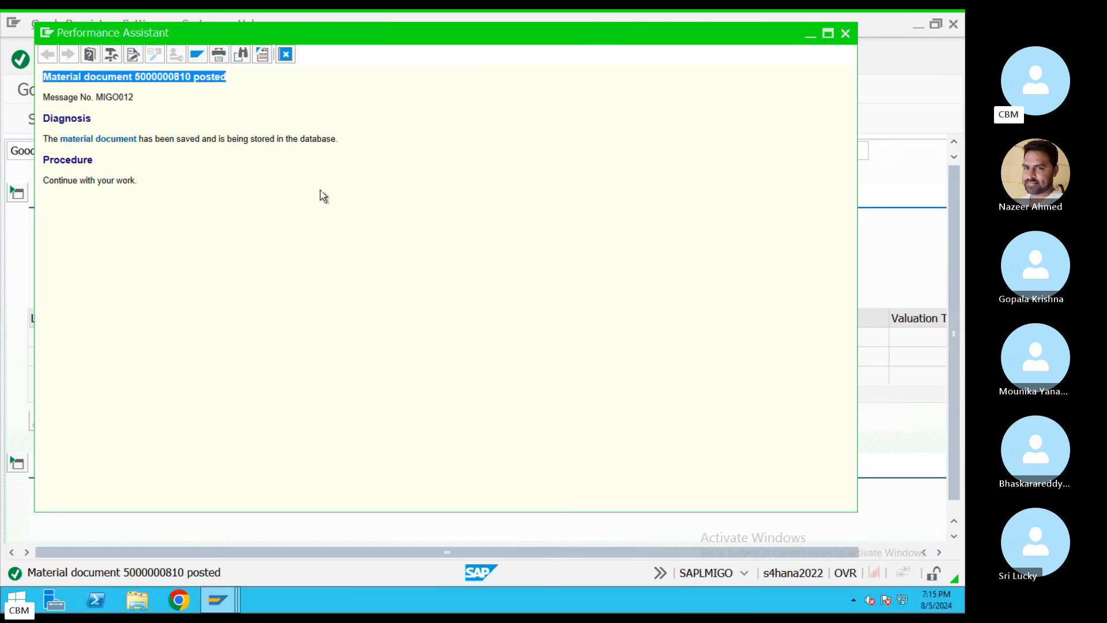
{"action": "left_click", "coordinate": [285, 55]}
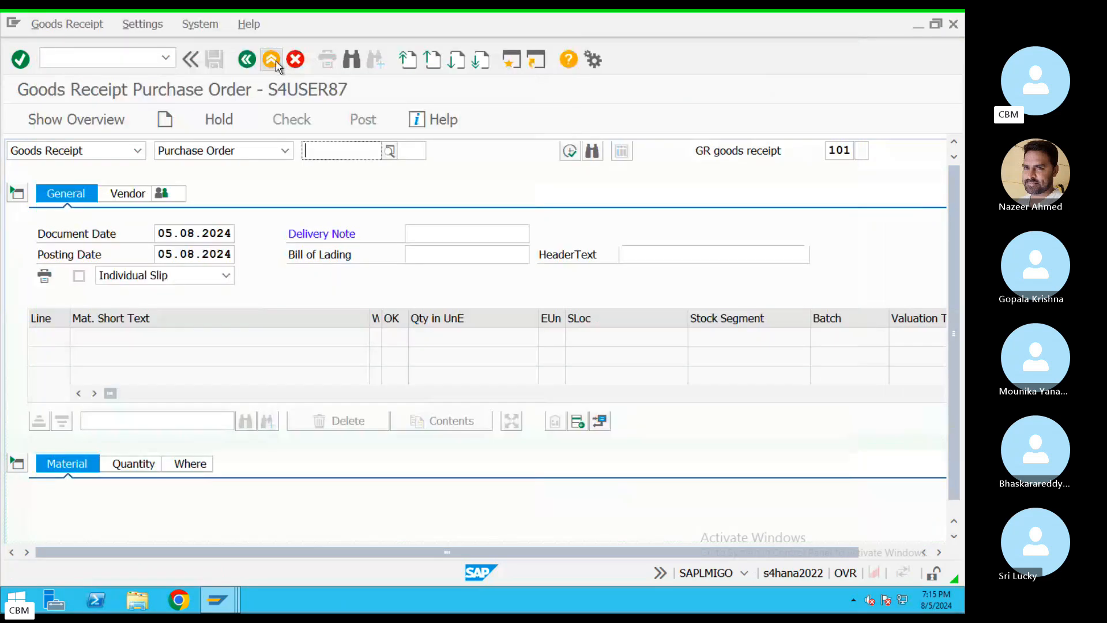
{"action": "left_click", "coordinate": [272, 59]}
{"action": "type", "text": "MMBE"}
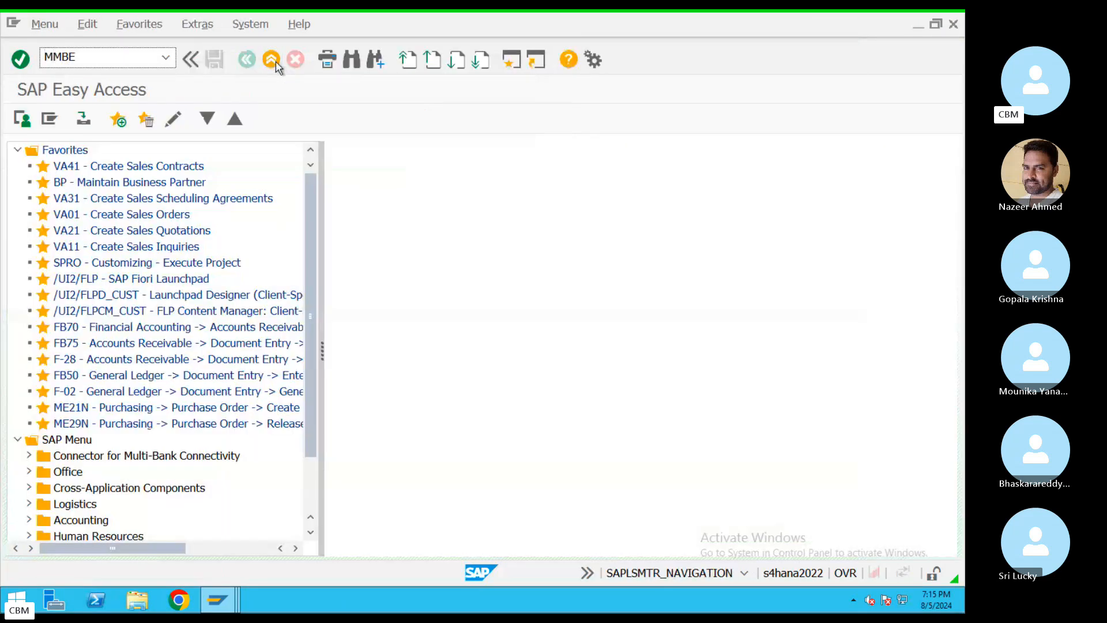
{"action": "key", "text": "Return"}
Run the stock overview for material 200001031 in plant CHY and examine the RT Packaging unrestricted-use stock
{"action": "left_click_drag", "start_coordinate": [328, 170], "coordinate": [200, 179]}
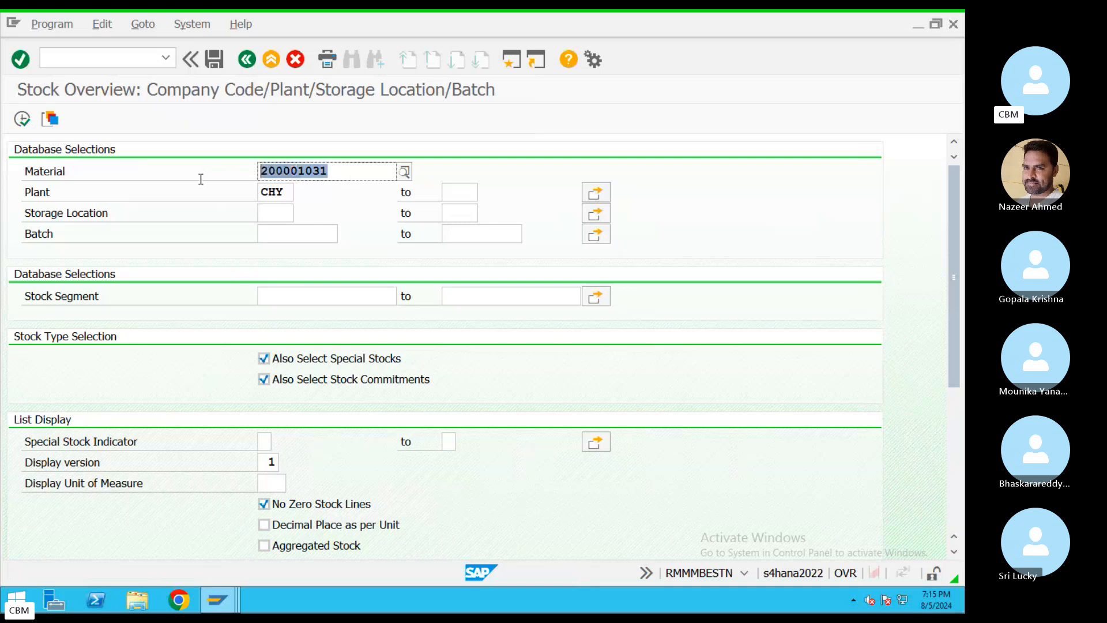
{"action": "left_click", "coordinate": [22, 120]}
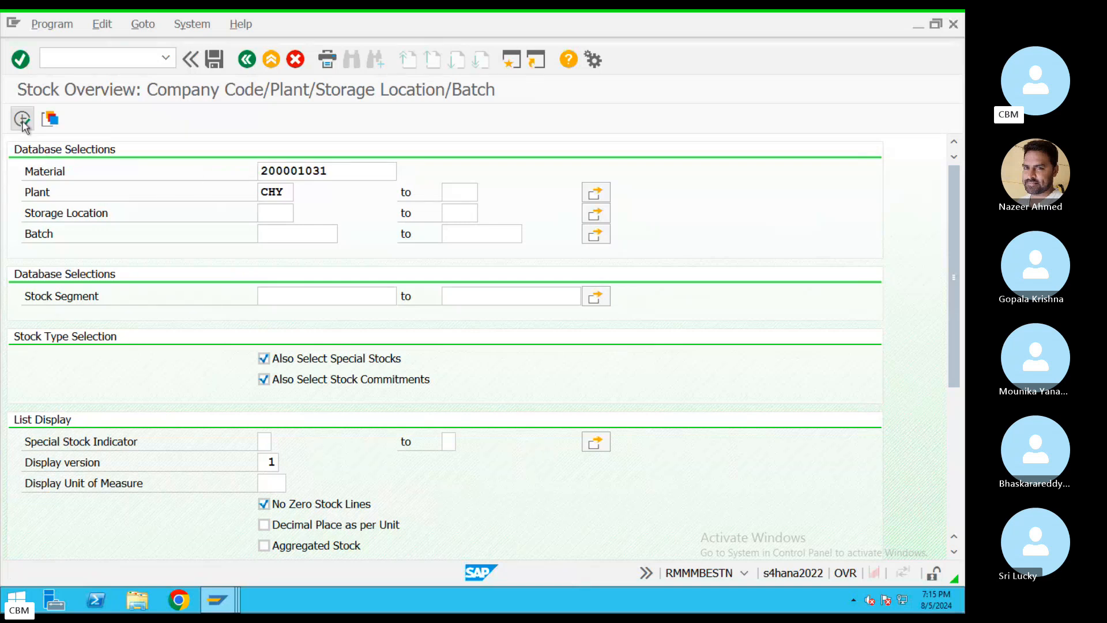
{"action": "left_click", "coordinate": [433, 439]}
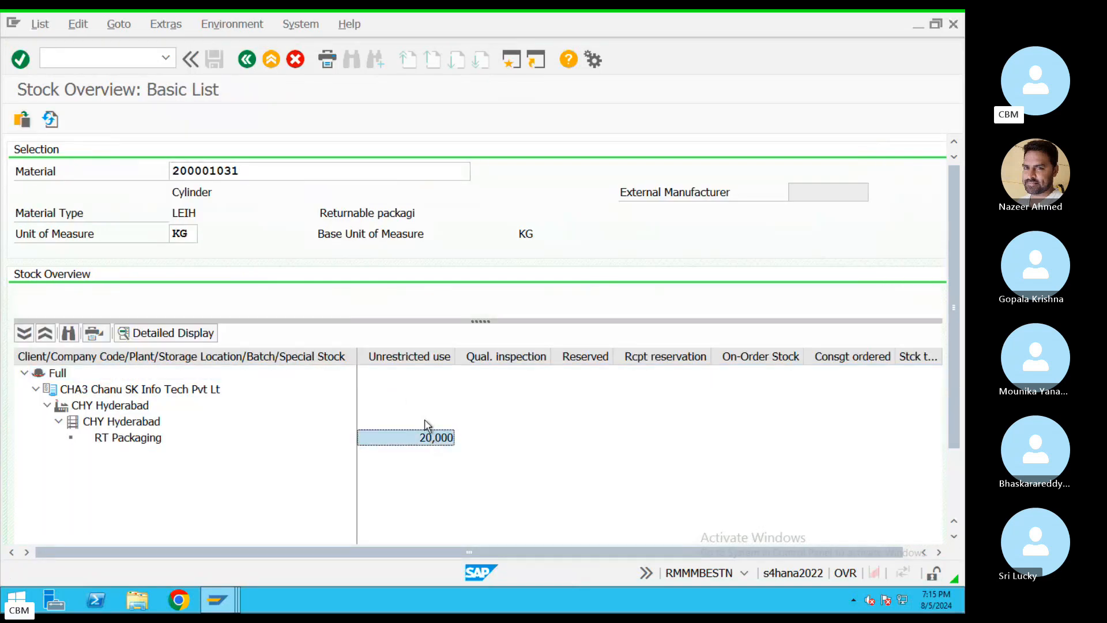
Run the stock overview for finished material 6604, copied from the notes, in plant CHY and examine its unrestricted-use stock
{"action": "left_click", "coordinate": [411, 359]}
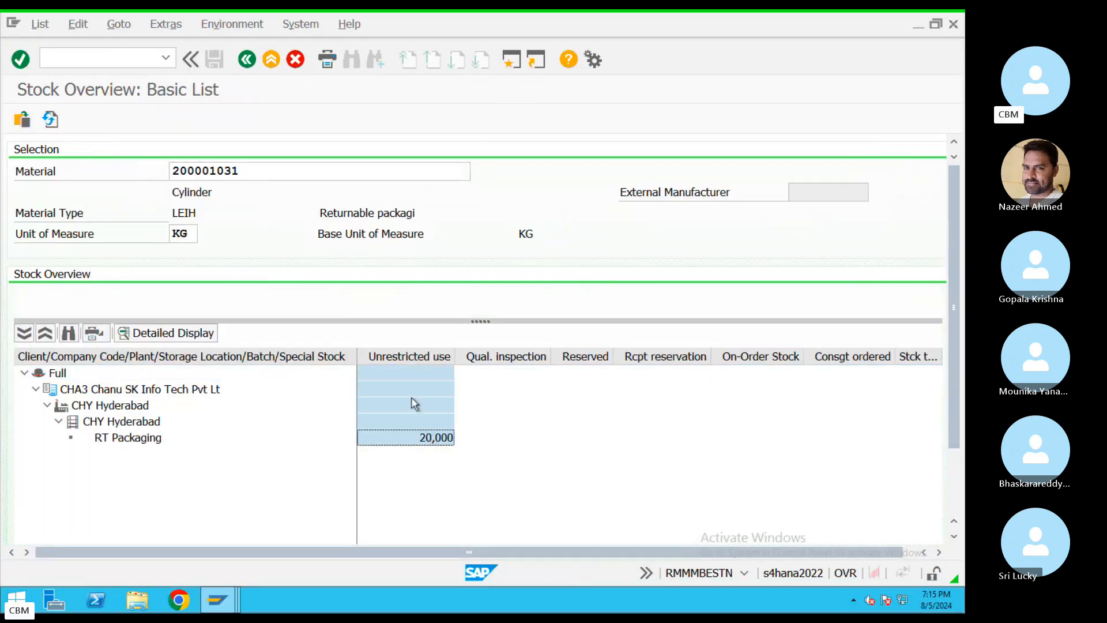
{"action": "left_click", "coordinate": [246, 59]}
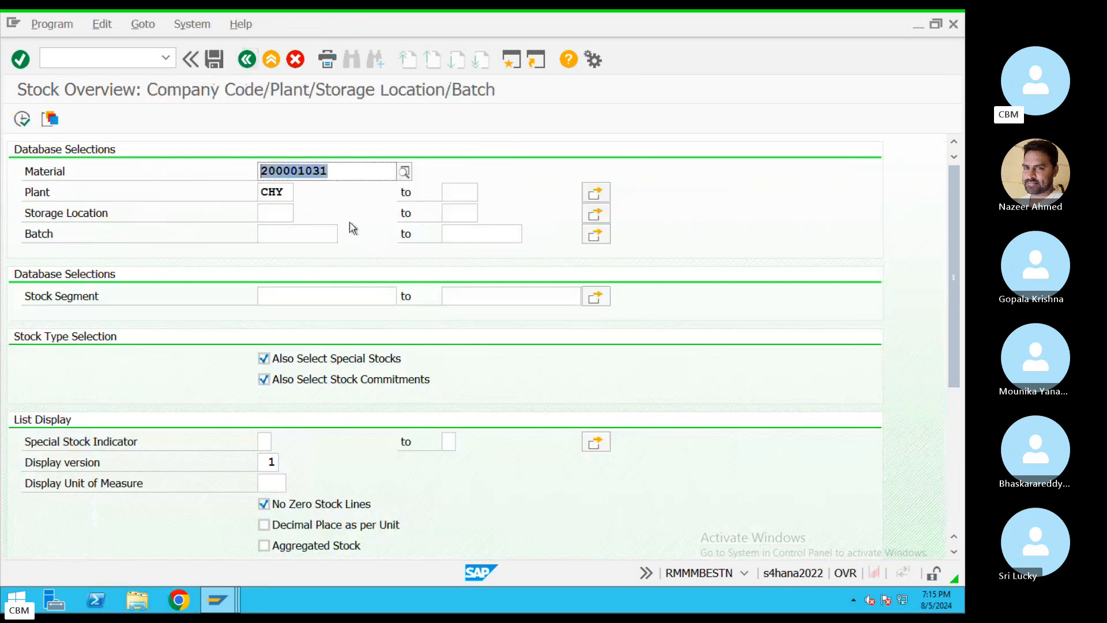
{"action": "key", "text": "BackSpace"}
{"action": "key", "text": "ctrl+Left"}
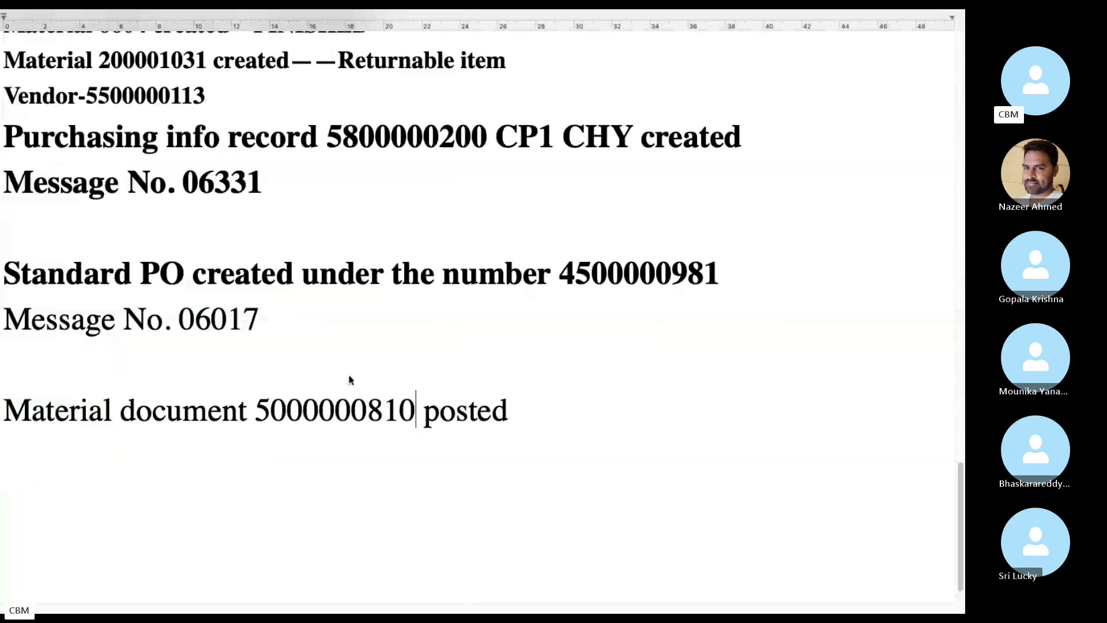
{"action": "scroll", "coordinate": [349, 379], "scroll_direction": "up", "scroll_amount": 3}
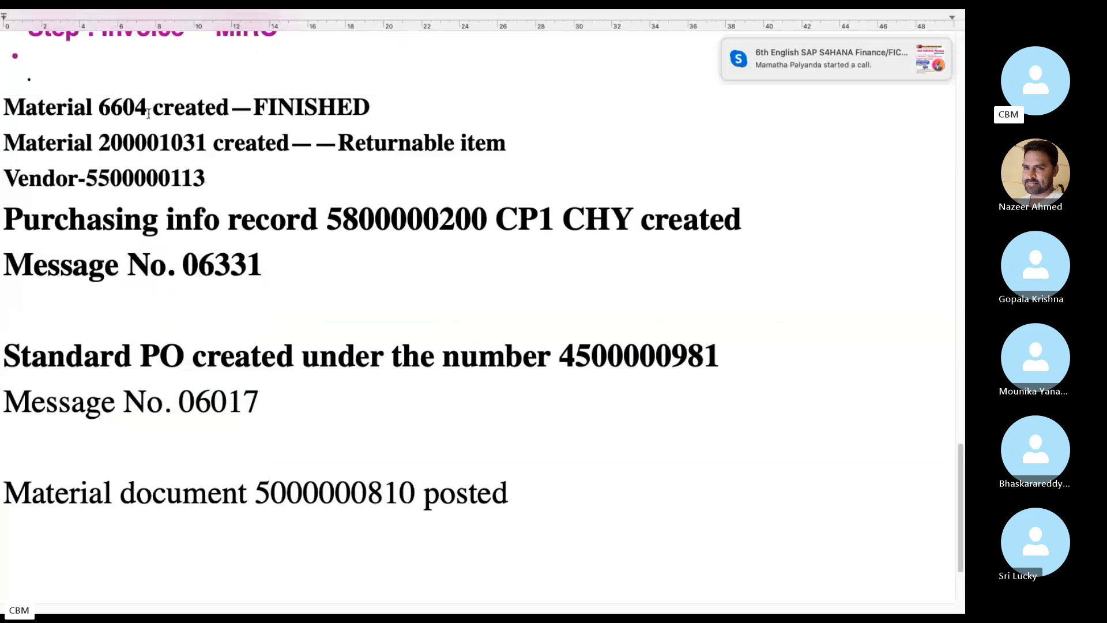
{"action": "left_click_drag", "start_coordinate": [99, 108], "coordinate": [143, 107]}
{"action": "key", "text": "ctrl+c"}
{"action": "key", "text": "ctrl+Right"}
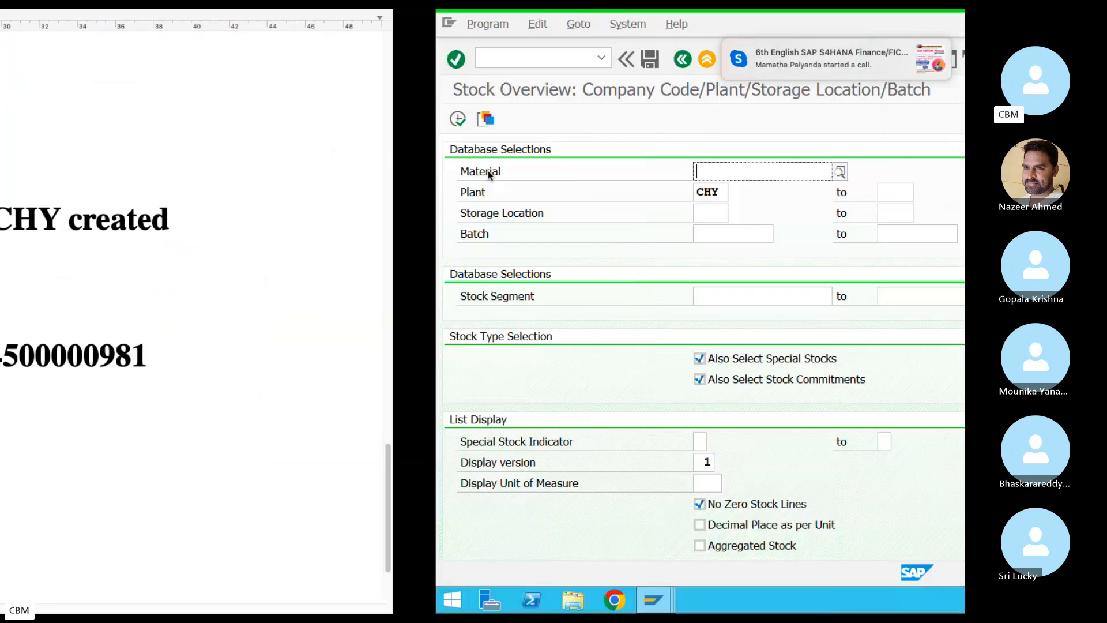
{"action": "key", "text": "ctrl+v"}
{"action": "key", "text": "F8"}
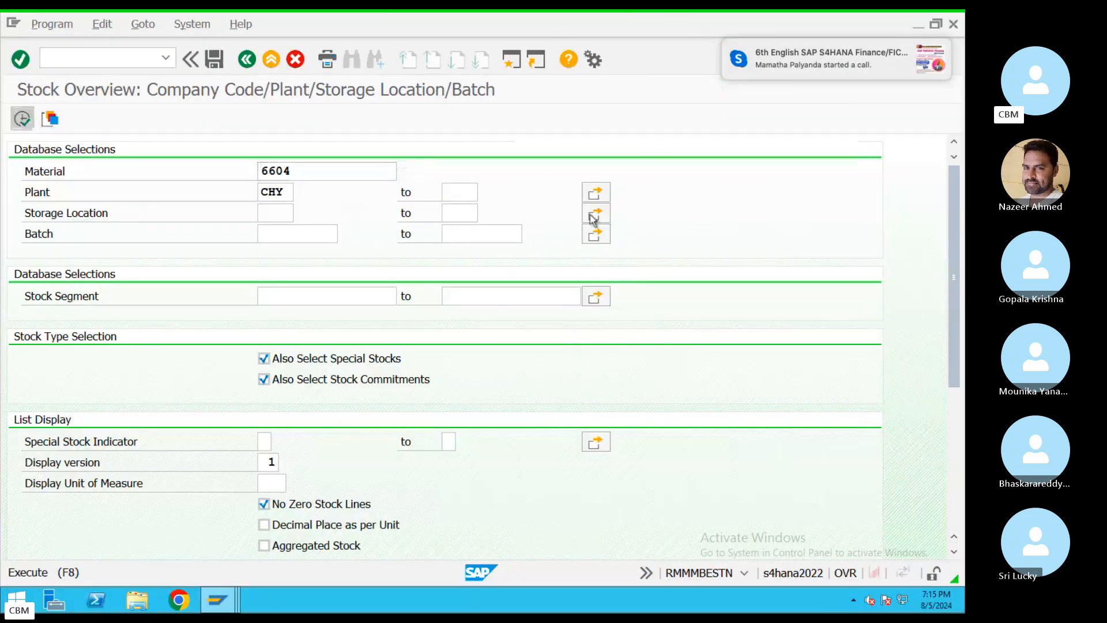
{"action": "left_click", "coordinate": [427, 422]}
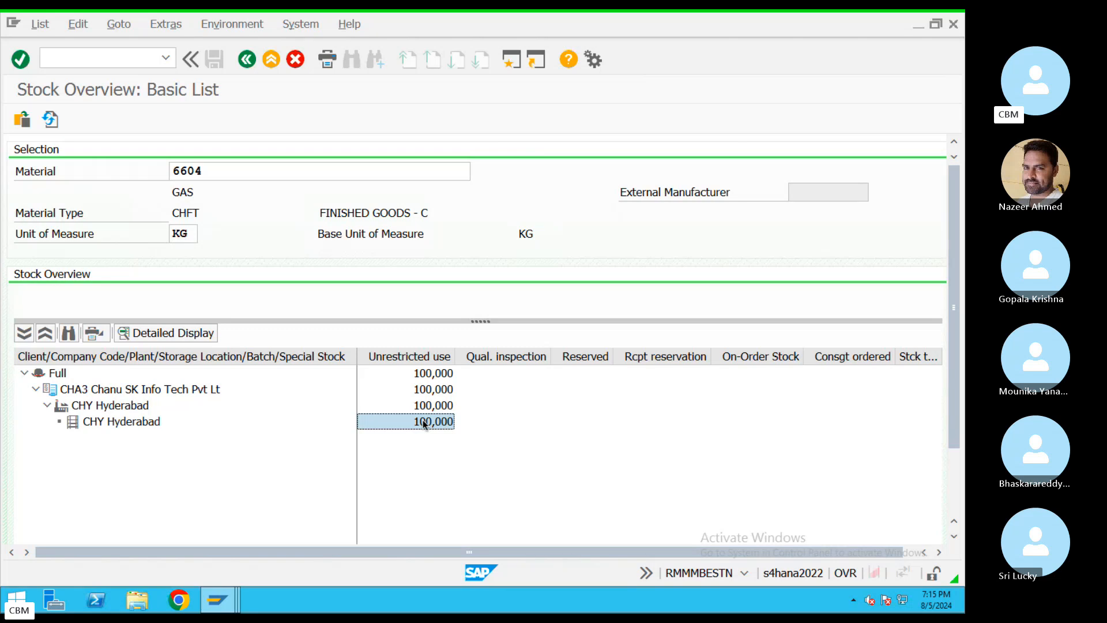
Leave the stock overview and start a MIGO goods receipt with reference Other, movement type 502 and special stock indicator M
{"action": "left_click", "coordinate": [271, 59]}
{"action": "type", "text": "M"}
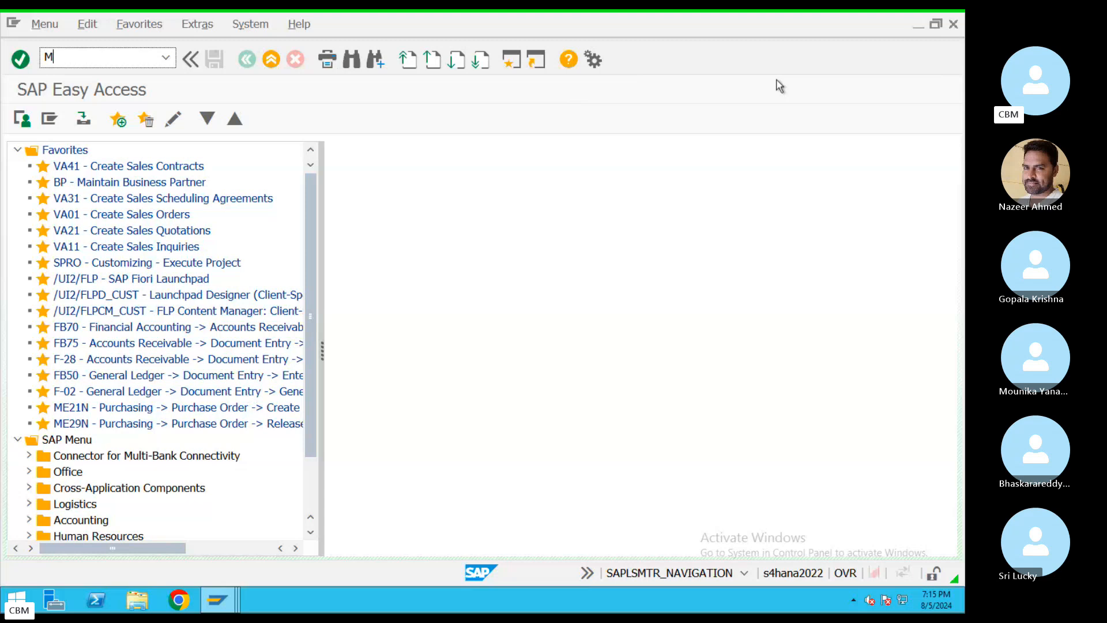
{"action": "type", "text": "IGO"}
{"action": "key", "text": "Return"}
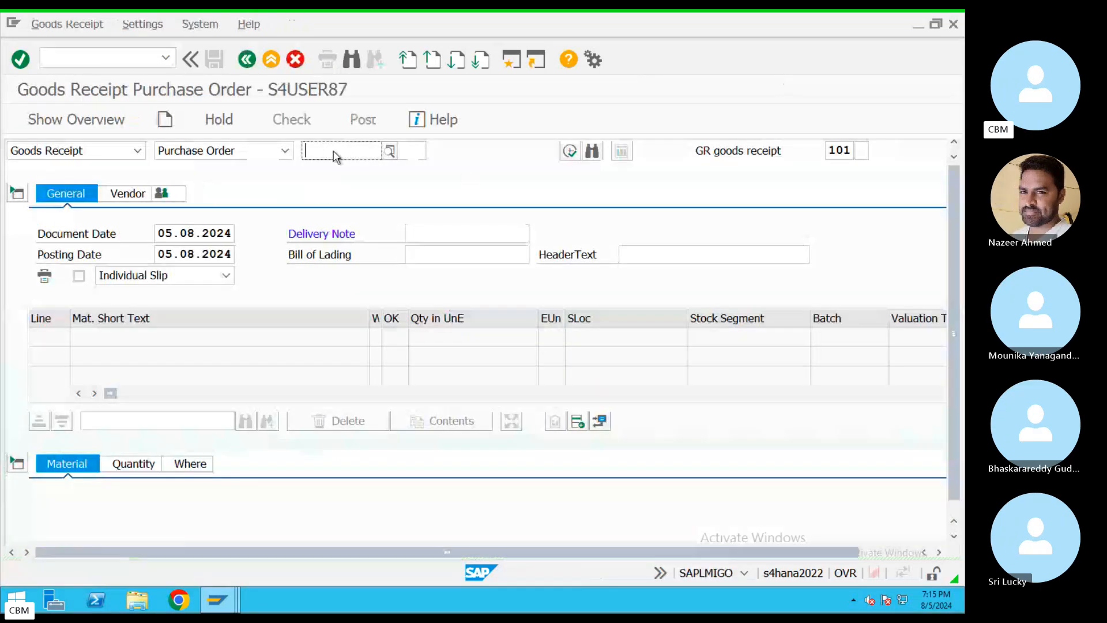
{"action": "left_click", "coordinate": [254, 152]}
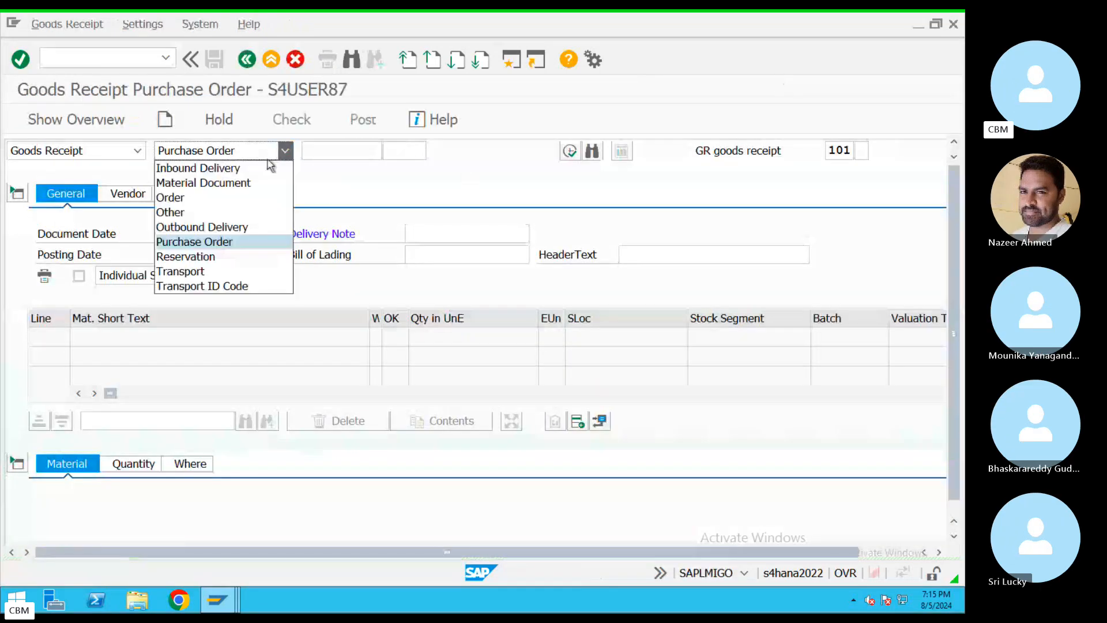
{"action": "left_click", "coordinate": [203, 213]}
{"action": "left_click_drag", "start_coordinate": [850, 150], "coordinate": [808, 150]}
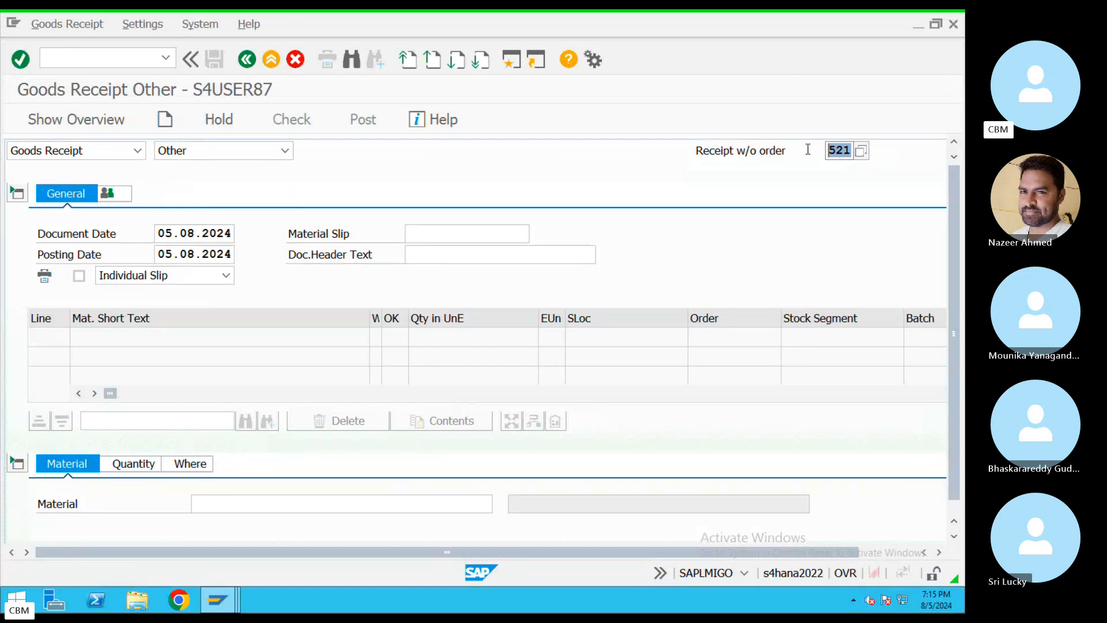
{"action": "type", "text": "502"}
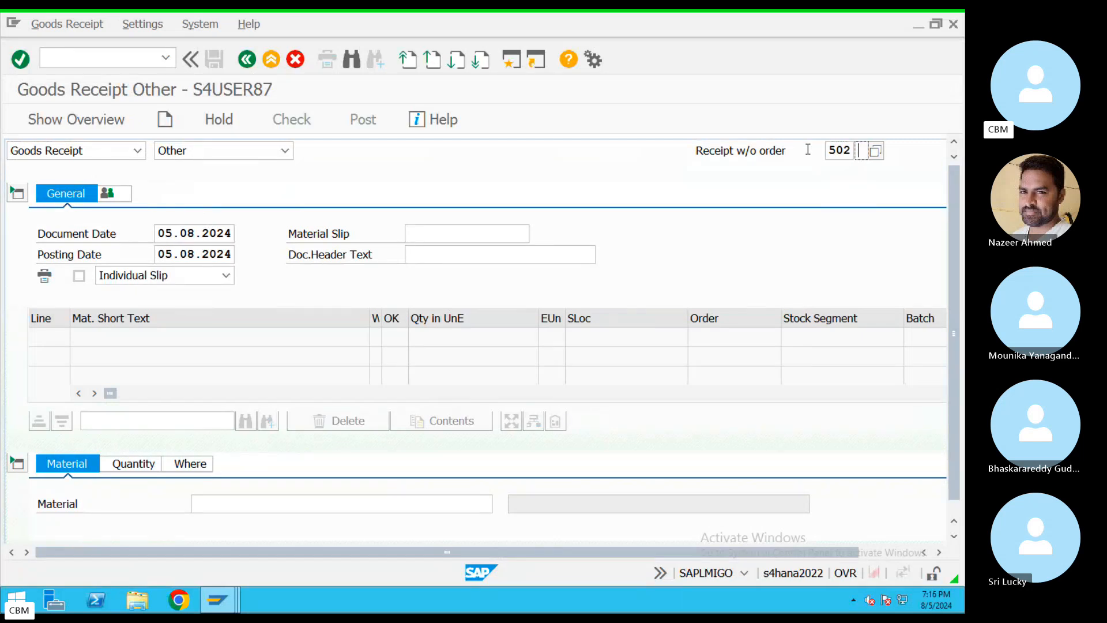
{"action": "key", "text": "Return"}
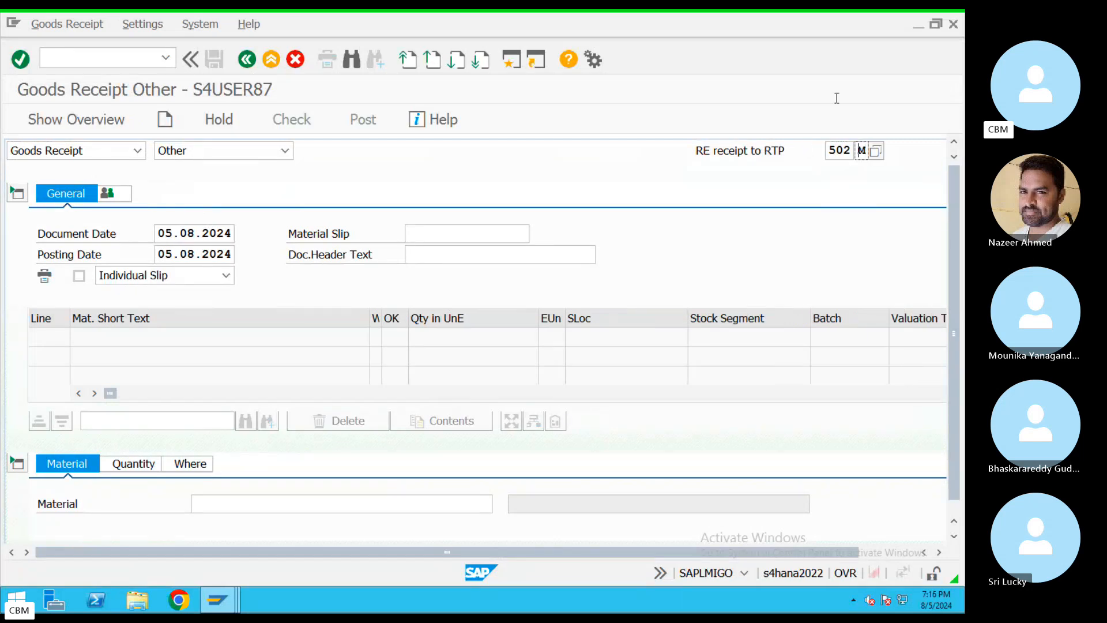
Add the returnable material 200001031, copied from the notes, as the goods receipt item
{"action": "left_click", "coordinate": [312, 503]}
{"action": "key", "text": "ctrl+Left"}
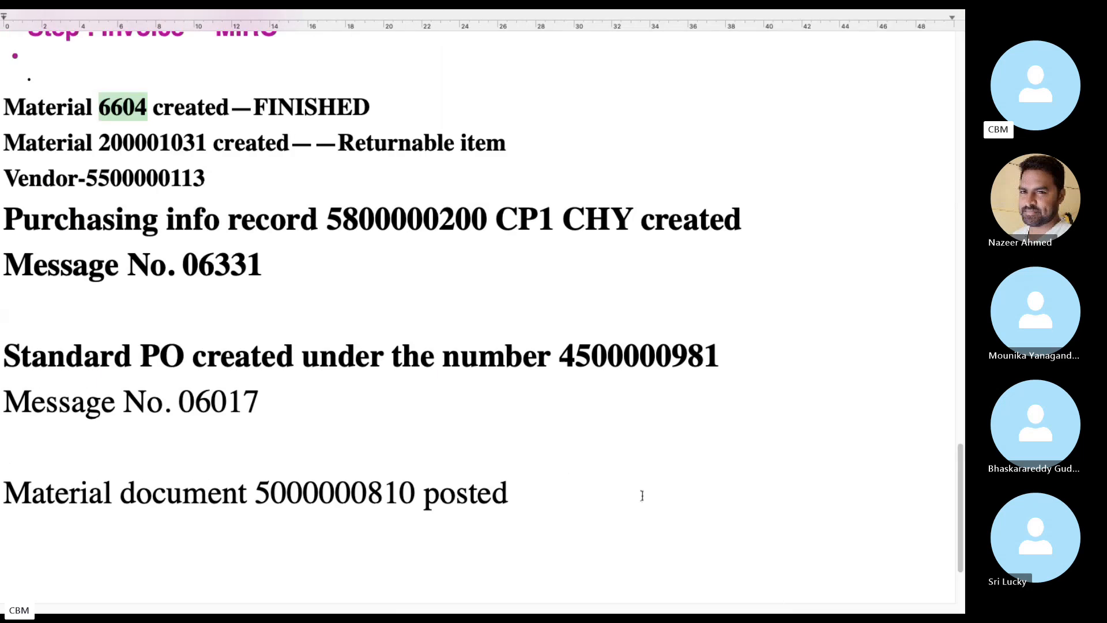
{"action": "scroll", "coordinate": [210, 412], "scroll_direction": "up", "scroll_amount": 2}
{"action": "left_click", "coordinate": [96, 219]}
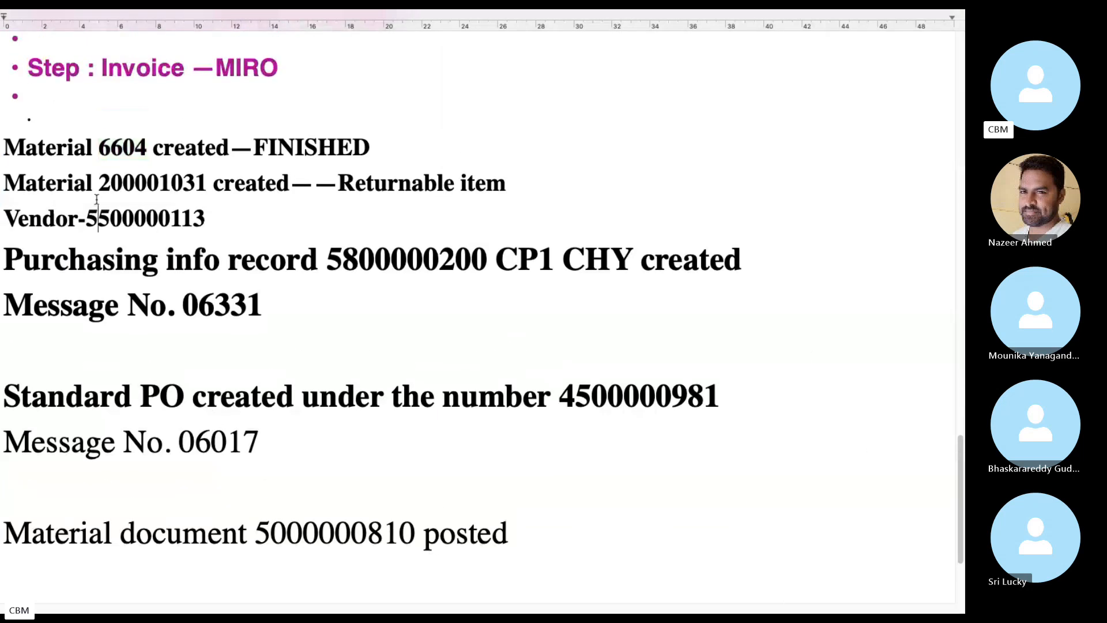
{"action": "left_click_drag", "start_coordinate": [101, 184], "coordinate": [208, 185]}
{"action": "key", "text": "ctrl+c"}
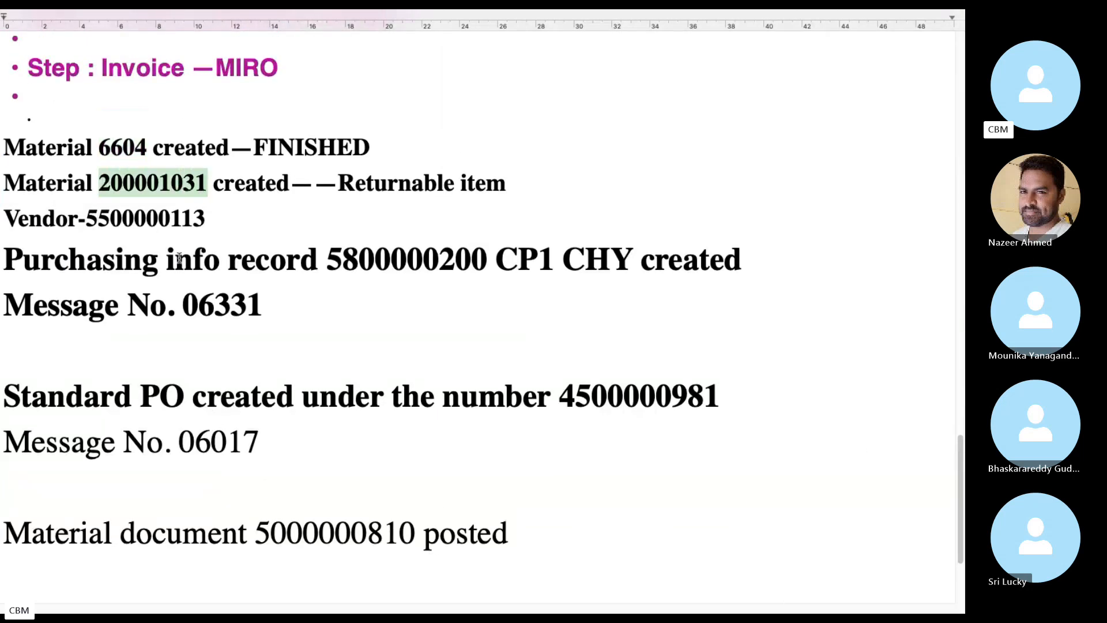
{"action": "key", "text": "ctrl+Right"}
{"action": "key", "text": "ctrl+v"}
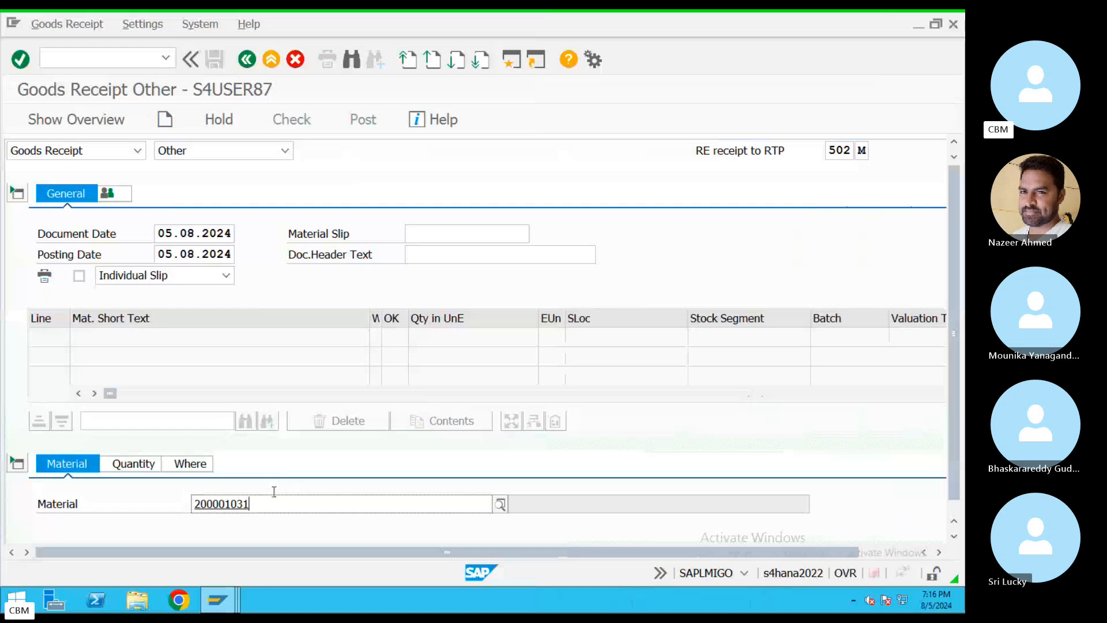
{"action": "key", "text": "Return"}
{"action": "scroll", "coordinate": [135, 484], "scroll_direction": "down", "scroll_amount": 3}
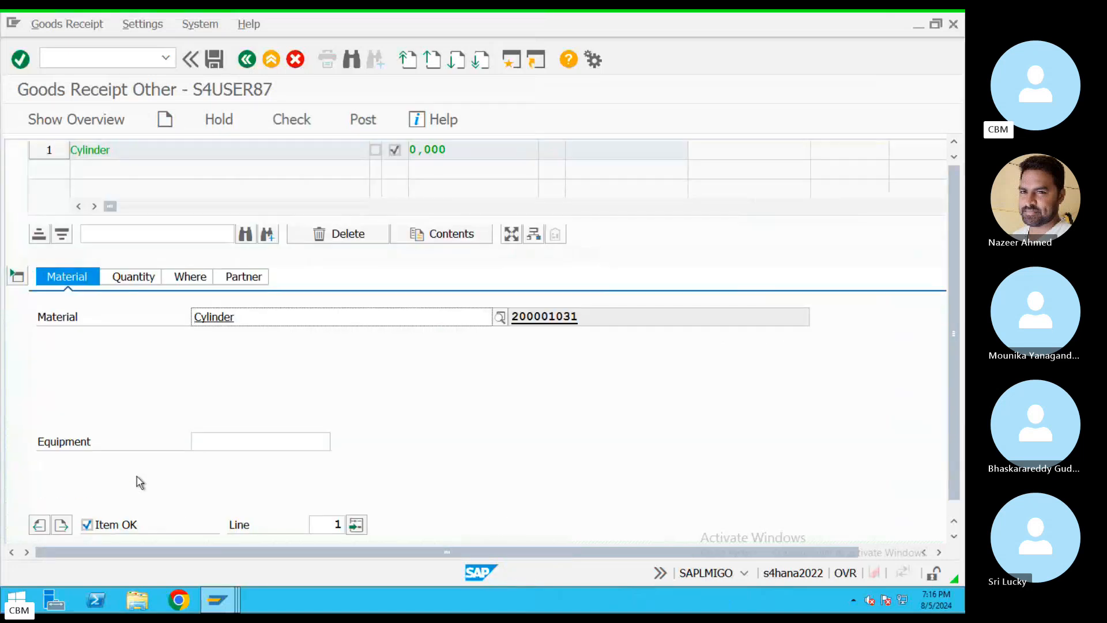
{"action": "scroll", "coordinate": [140, 483], "scroll_direction": "up", "scroll_amount": 3}
Set the Cylinder item's quantity to 20 and enter CHY as both its plant and storage location
{"action": "left_click", "coordinate": [135, 400]}
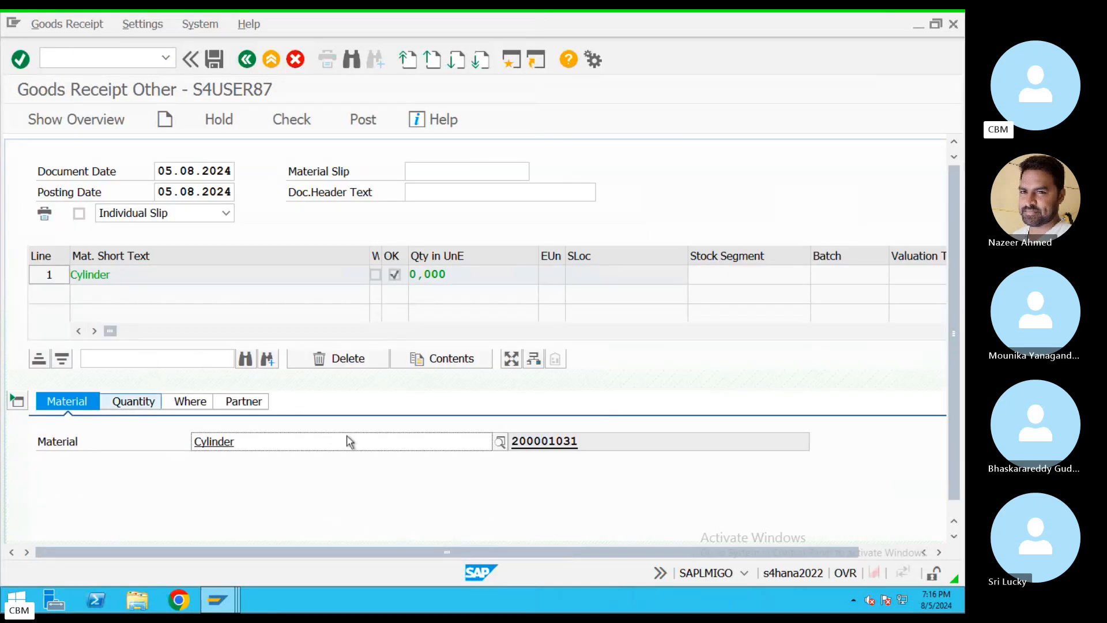
{"action": "type", "text": "20"}
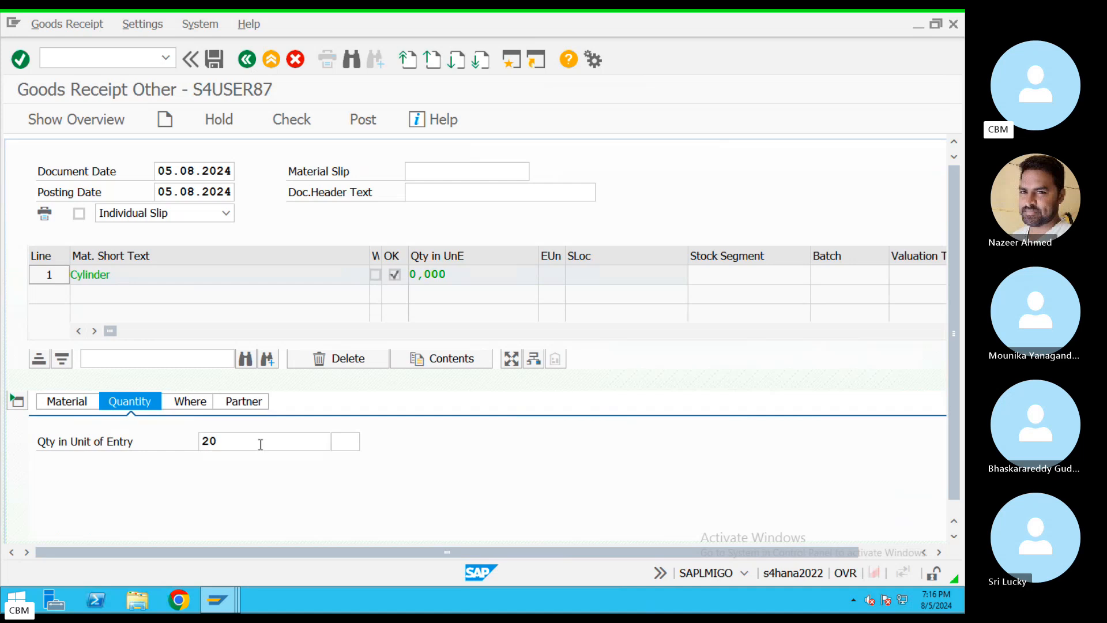
{"action": "key", "text": "Return"}
{"action": "left_click", "coordinate": [186, 402]}
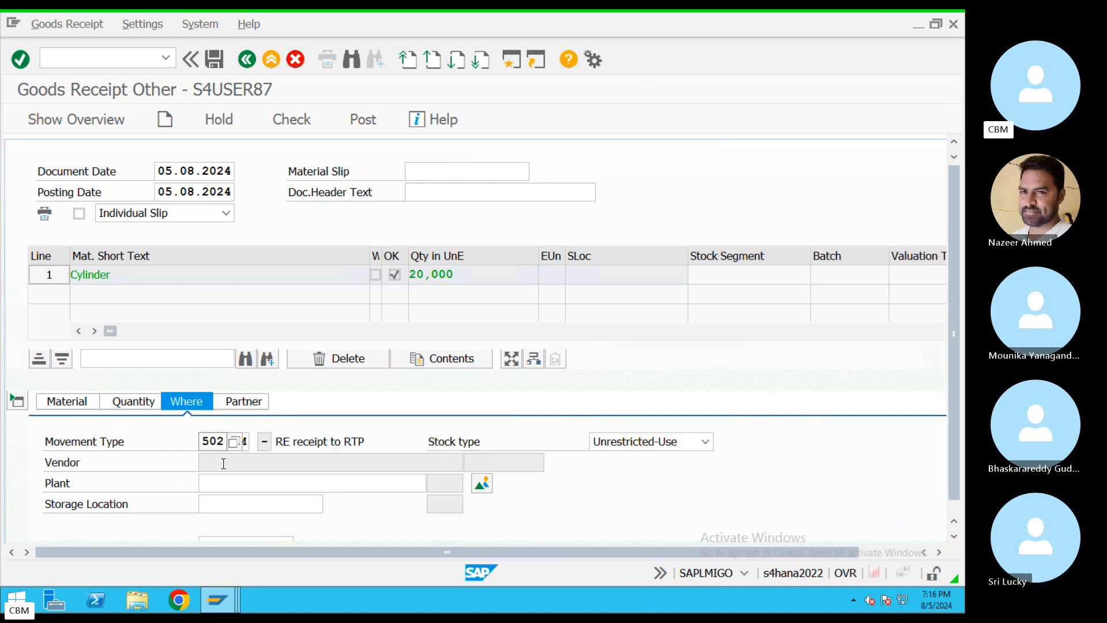
{"action": "left_click", "coordinate": [267, 476]}
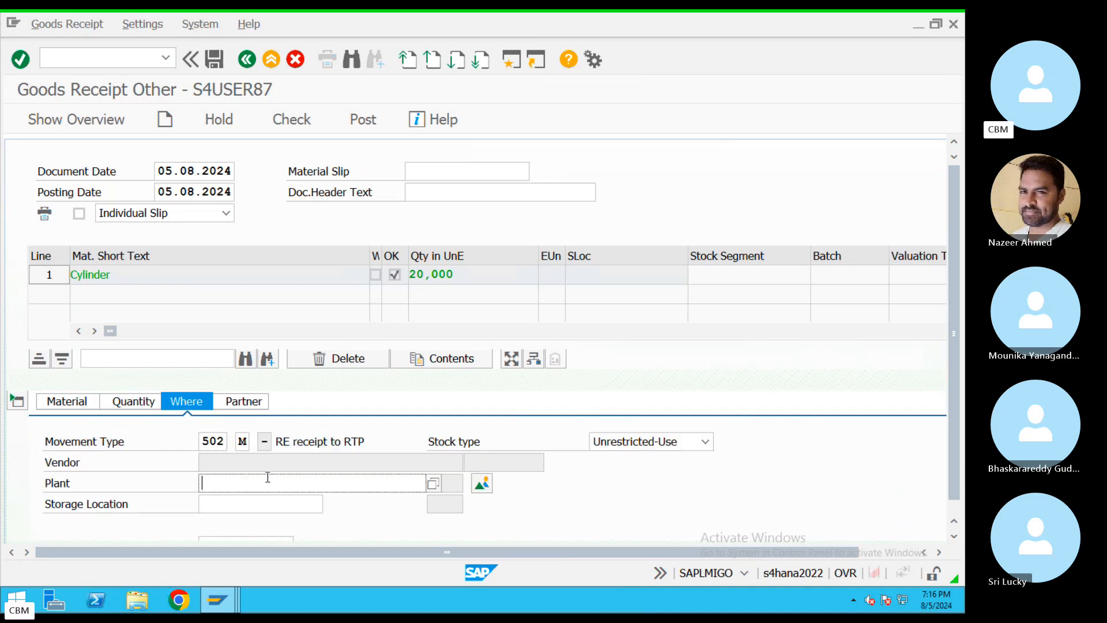
{"action": "type", "text": "CHY"}
{"action": "left_click", "coordinate": [280, 504]}
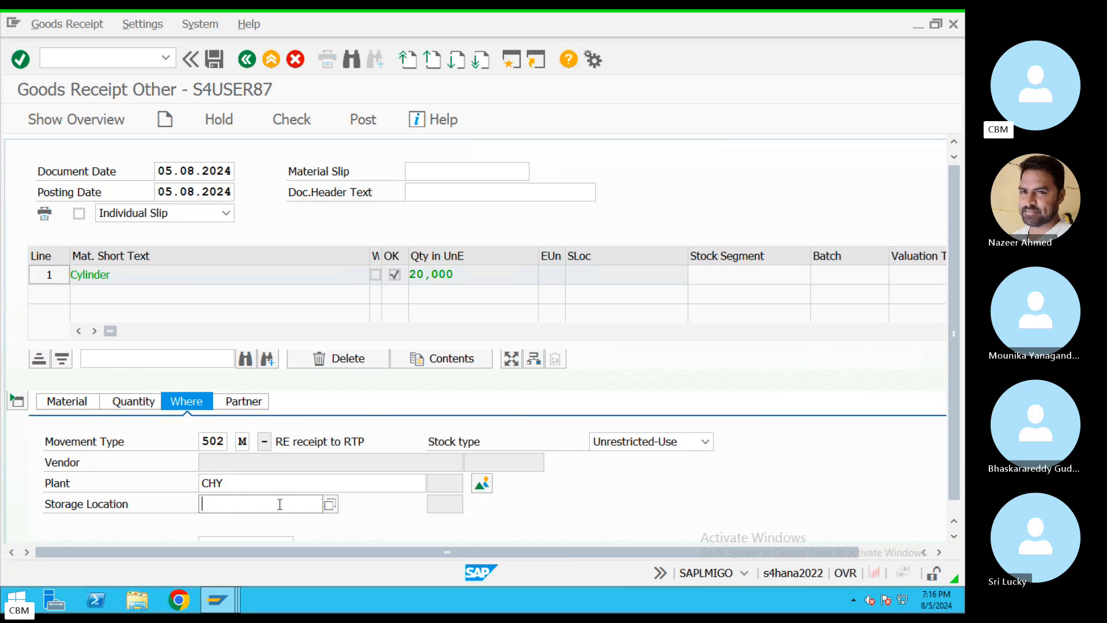
{"action": "type", "text": "CHY"}
{"action": "key", "text": "Return"}
Assign IBM as the vendor in the Cylinder item's partner data
{"action": "left_click", "coordinate": [240, 400]}
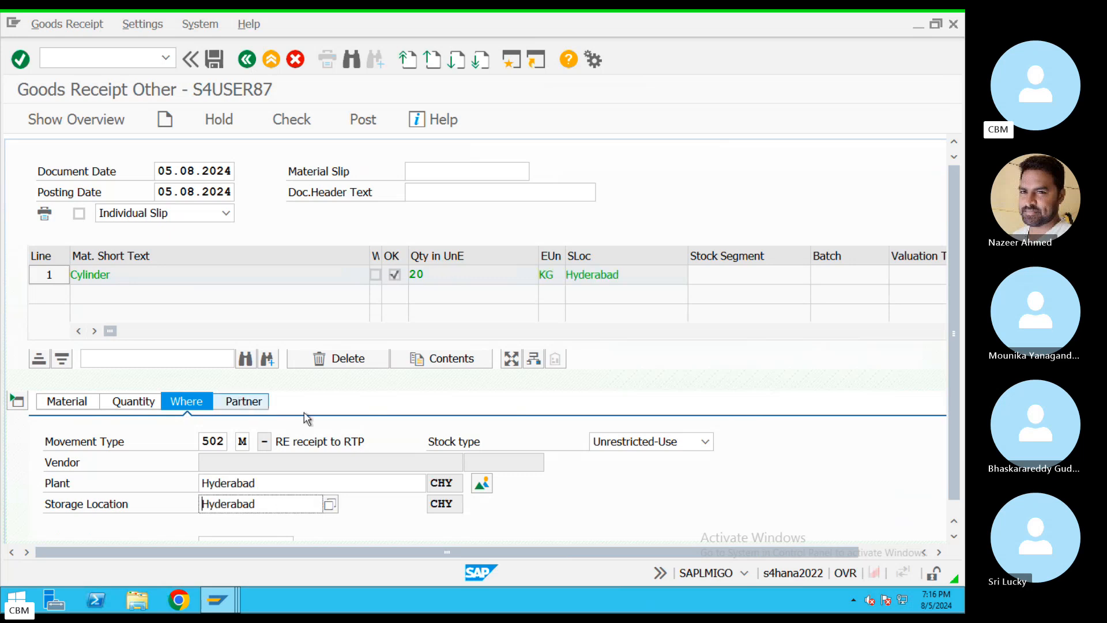
{"action": "left_click", "coordinate": [287, 439]}
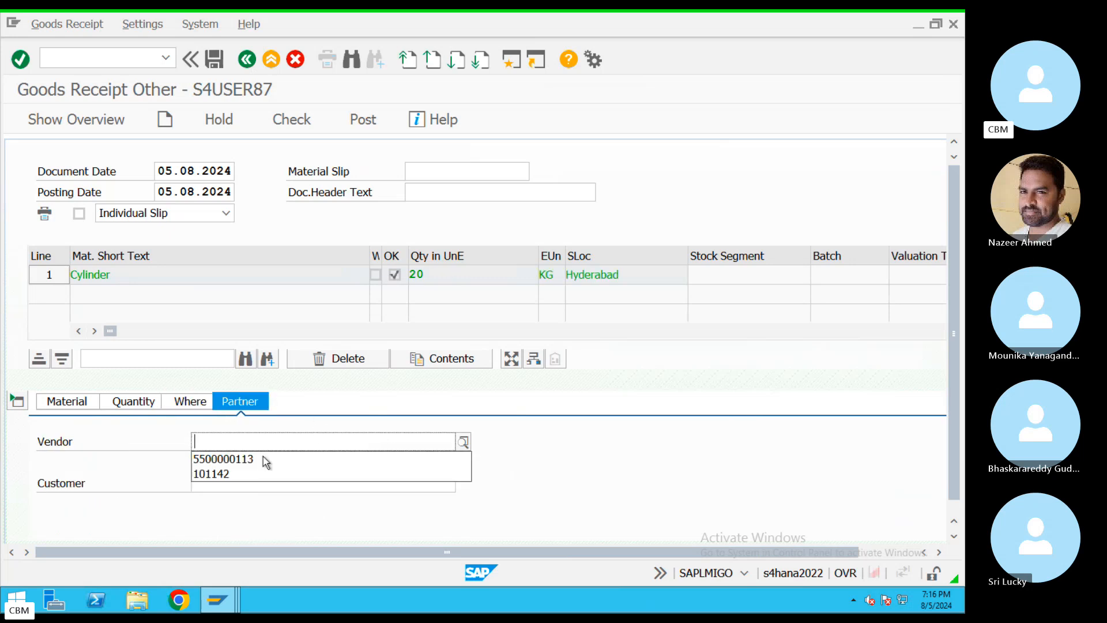
{"action": "left_click", "coordinate": [425, 460]}
{"action": "key", "text": "Return"}
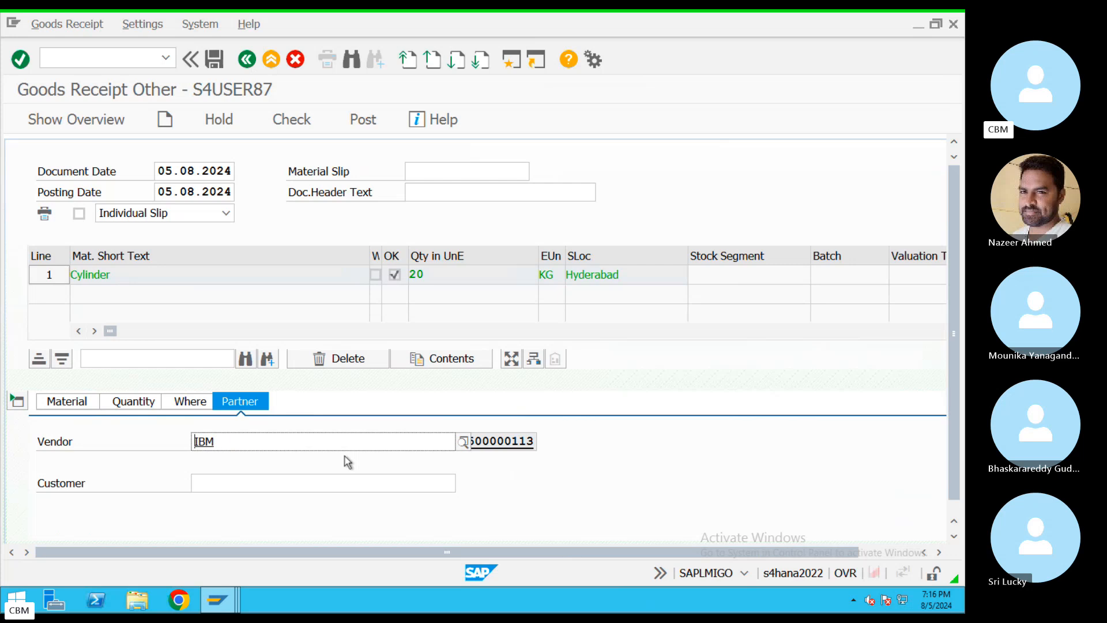
Check the 502 M goods receipt for the Cylinder item and post it
{"action": "scroll", "coordinate": [295, 479], "scroll_direction": "down", "scroll_amount": 3}
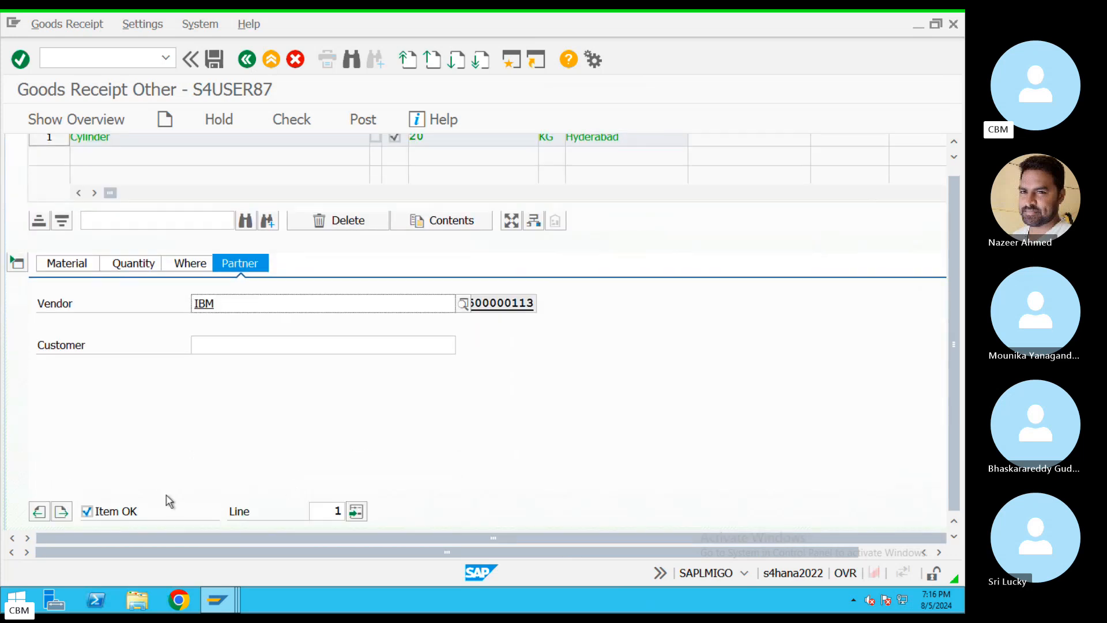
{"action": "scroll", "coordinate": [198, 490], "scroll_direction": "up", "scroll_amount": 5}
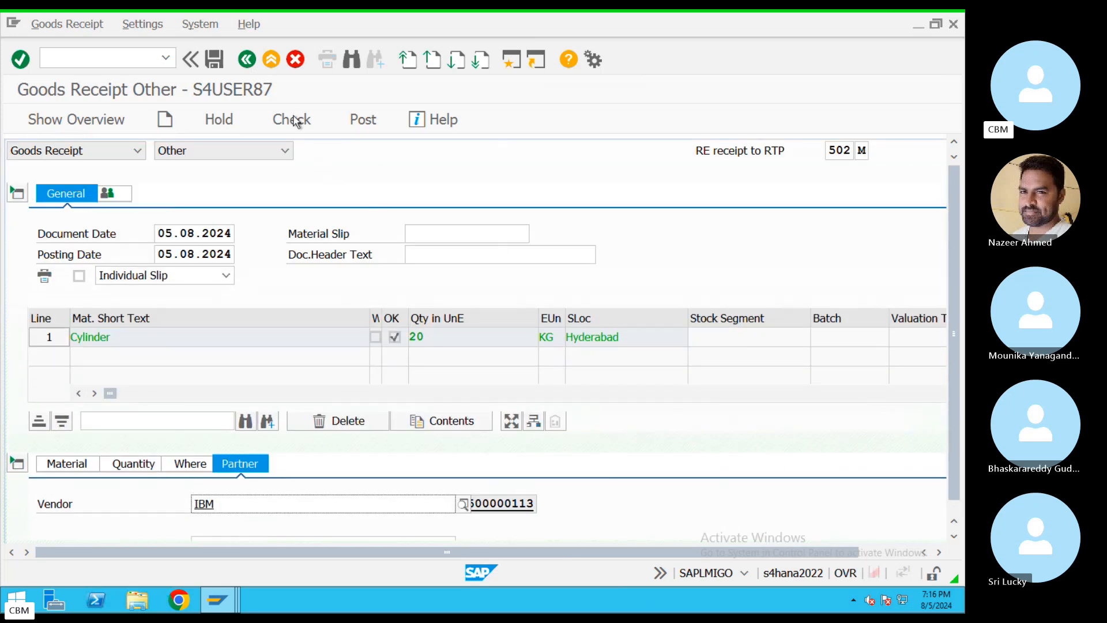
{"action": "left_click", "coordinate": [293, 121]}
{"action": "left_click", "coordinate": [369, 123]}
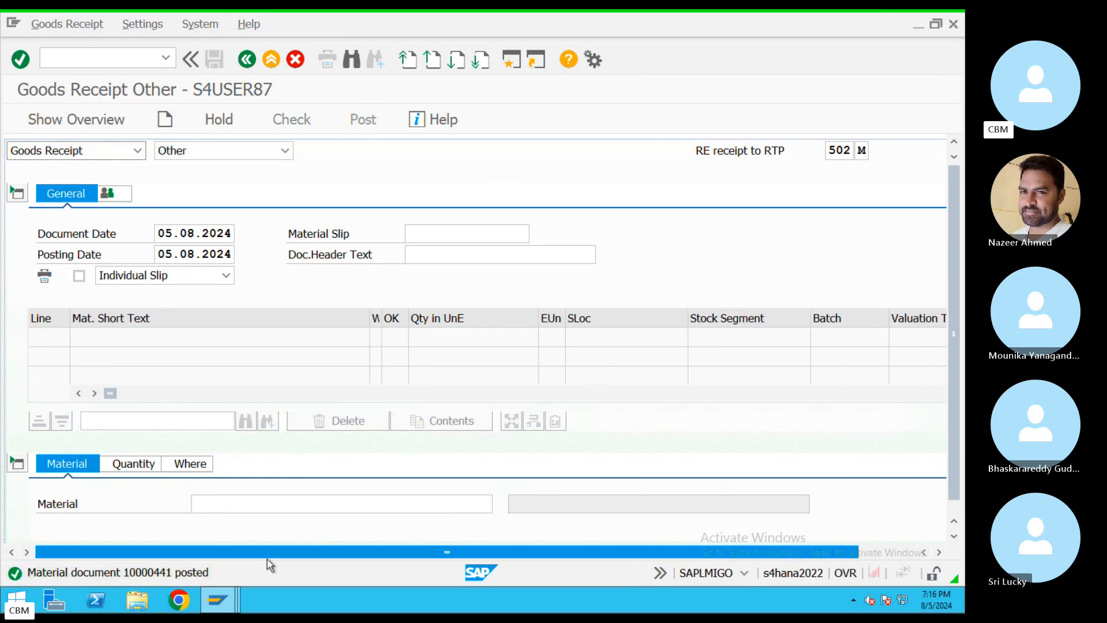
Leave the goods receipt and open the stock overview with MMBE
{"action": "left_click", "coordinate": [272, 58]}
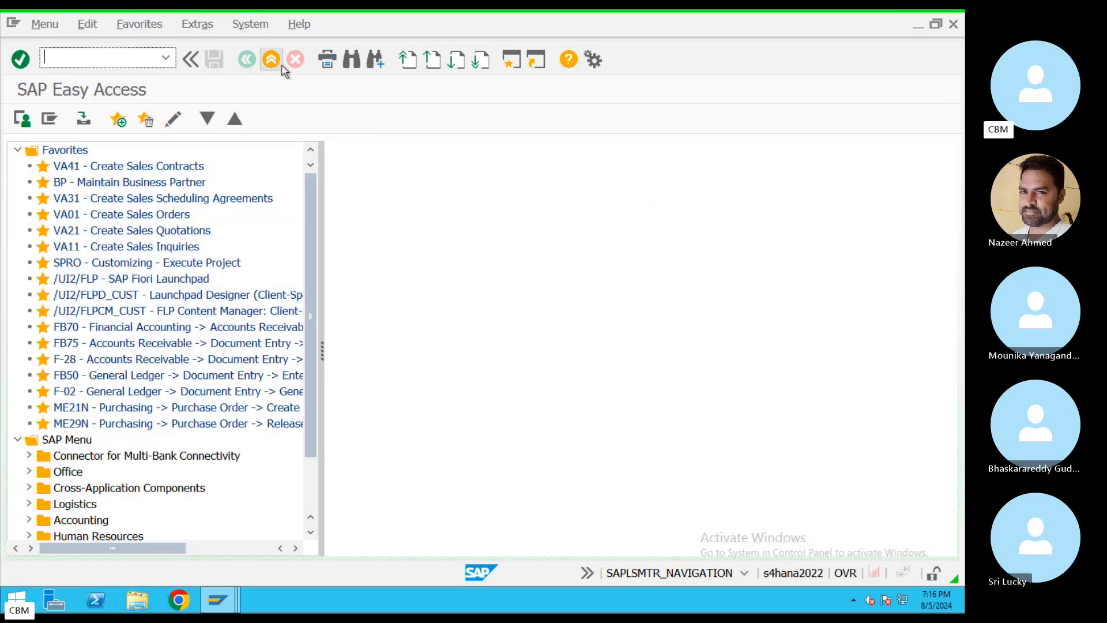
{"action": "type", "text": "mmbe"}
{"action": "key", "text": "Return"}
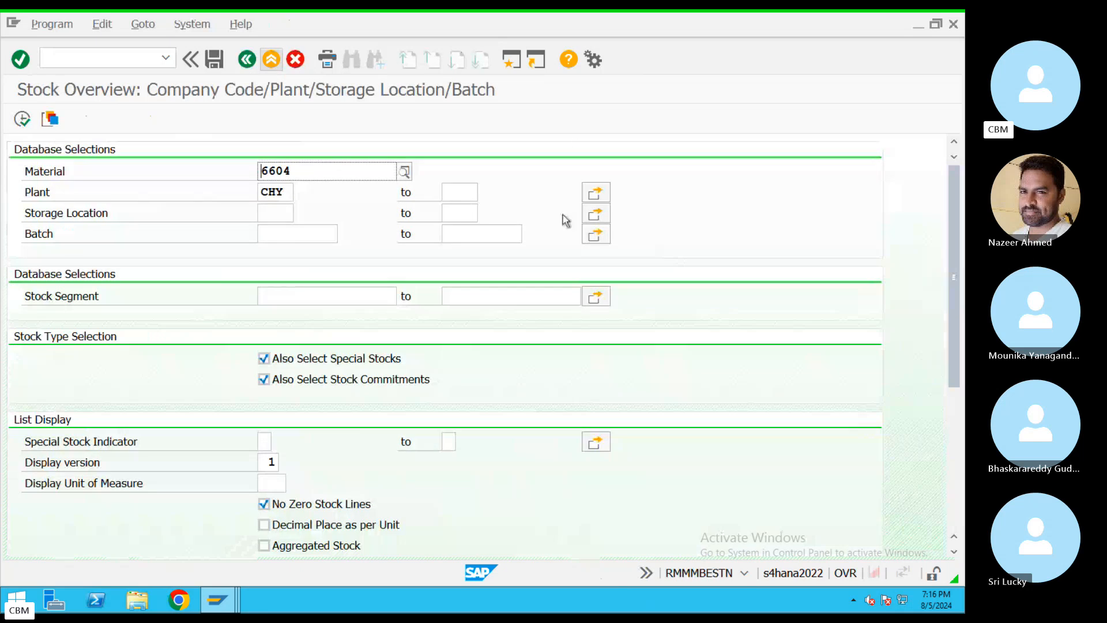
Replace the material with 200001031 copied from the notes and run its stock overview for plant CHY
{"action": "left_click_drag", "start_coordinate": [321, 171], "coordinate": [209, 174]}
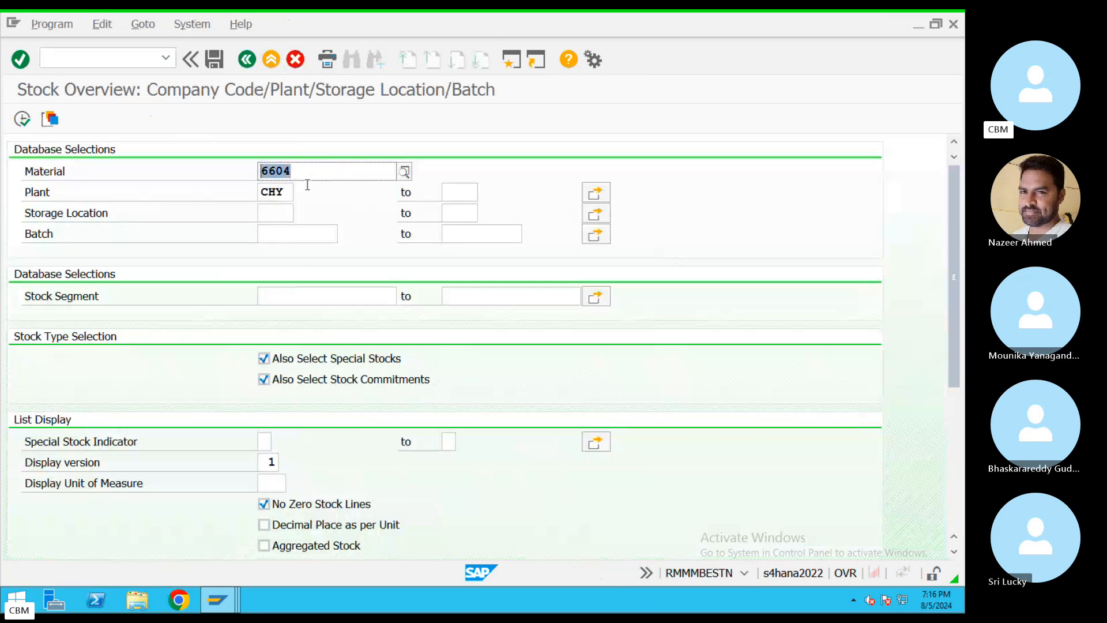
{"action": "key", "text": "BackSpace"}
{"action": "key", "text": "ctrl+Left"}
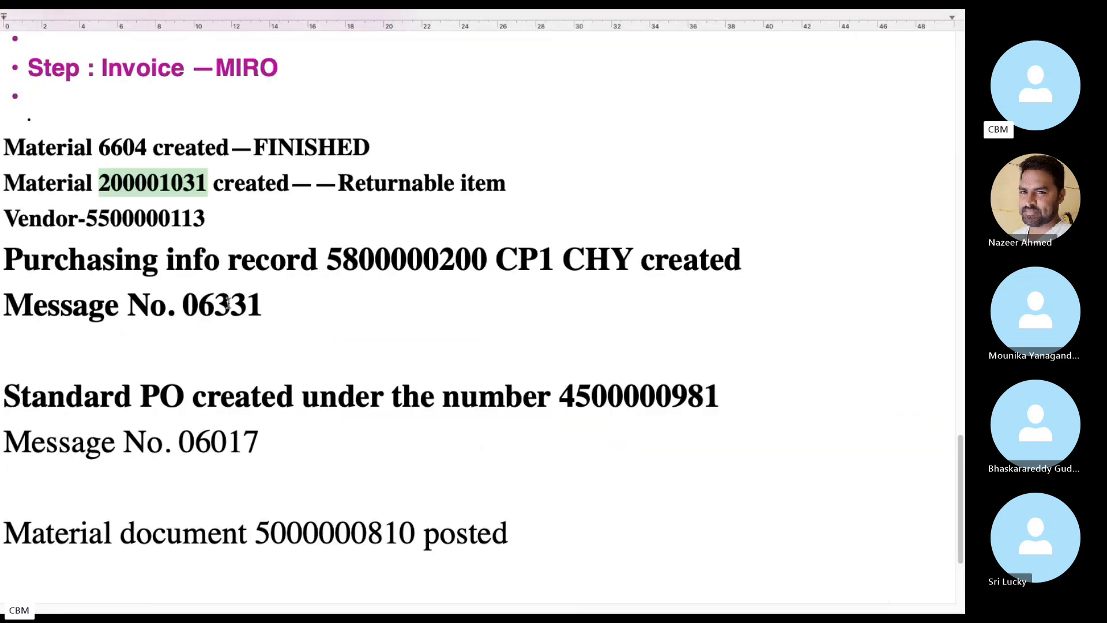
{"action": "left_click", "coordinate": [125, 183]}
{"action": "left_click_drag", "start_coordinate": [102, 183], "coordinate": [206, 183]}
{"action": "key", "text": "ctrl+c"}
{"action": "key", "text": "ctrl+Right"}
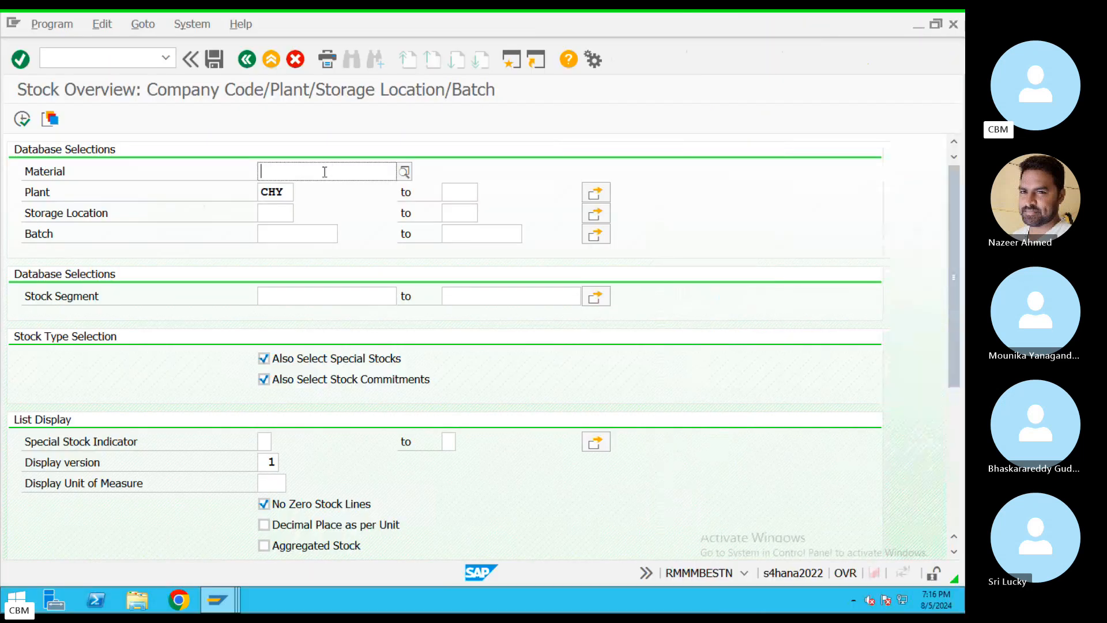
{"action": "key", "text": "ctrl+v"}
{"action": "left_click", "coordinate": [22, 119]}
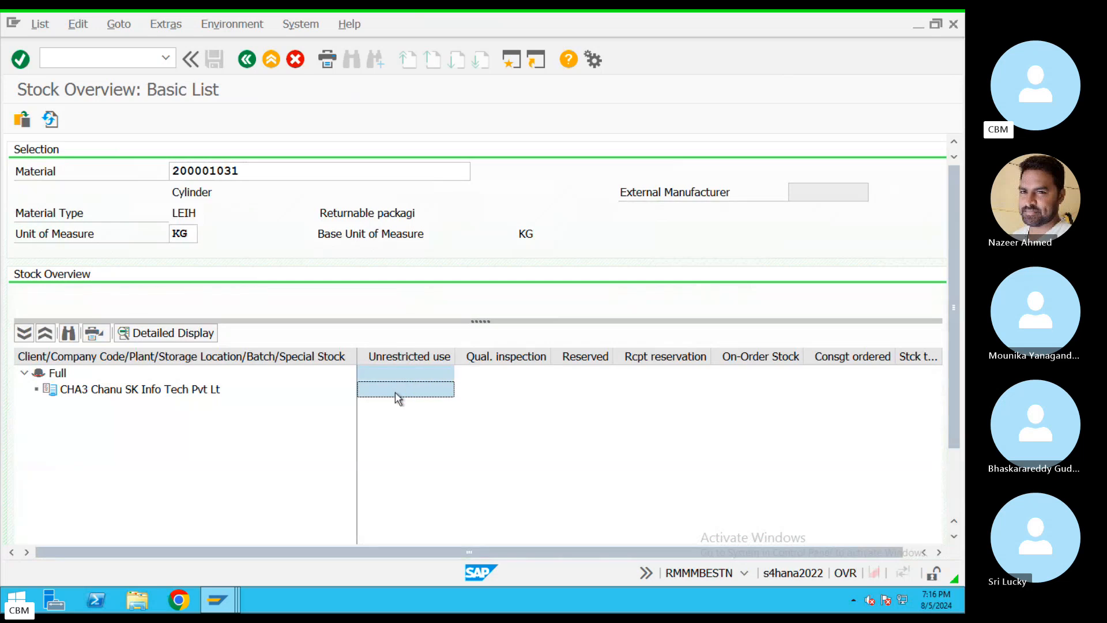
Check the unrestricted-use stock of the Cylinder material 200001031, and leave the stock overview
{"action": "left_click", "coordinate": [396, 393]}
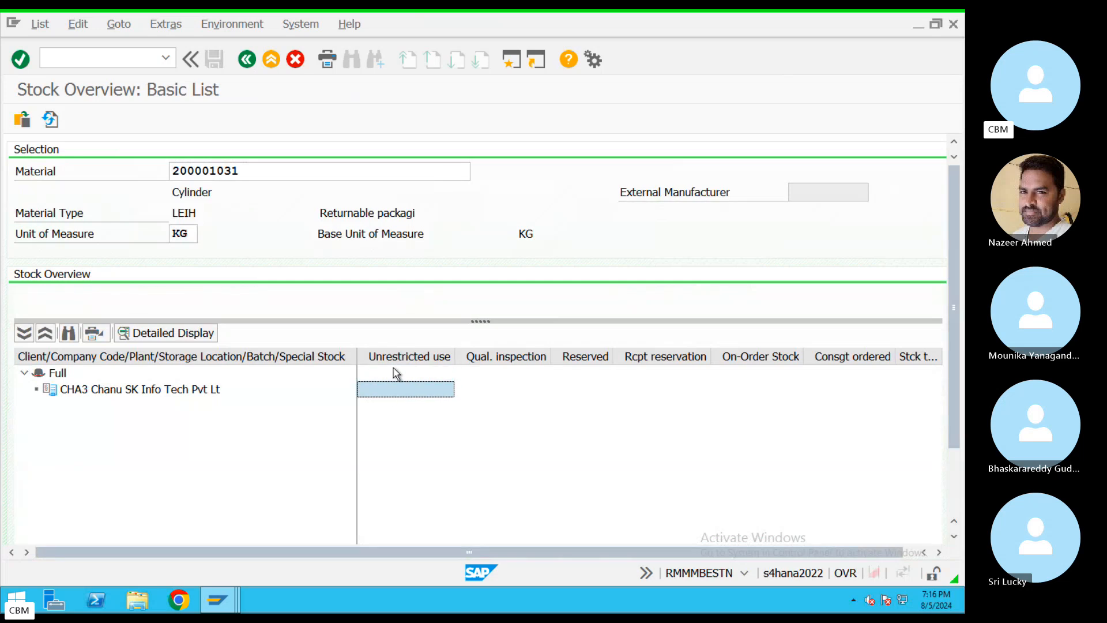
{"action": "key", "text": "Up"}
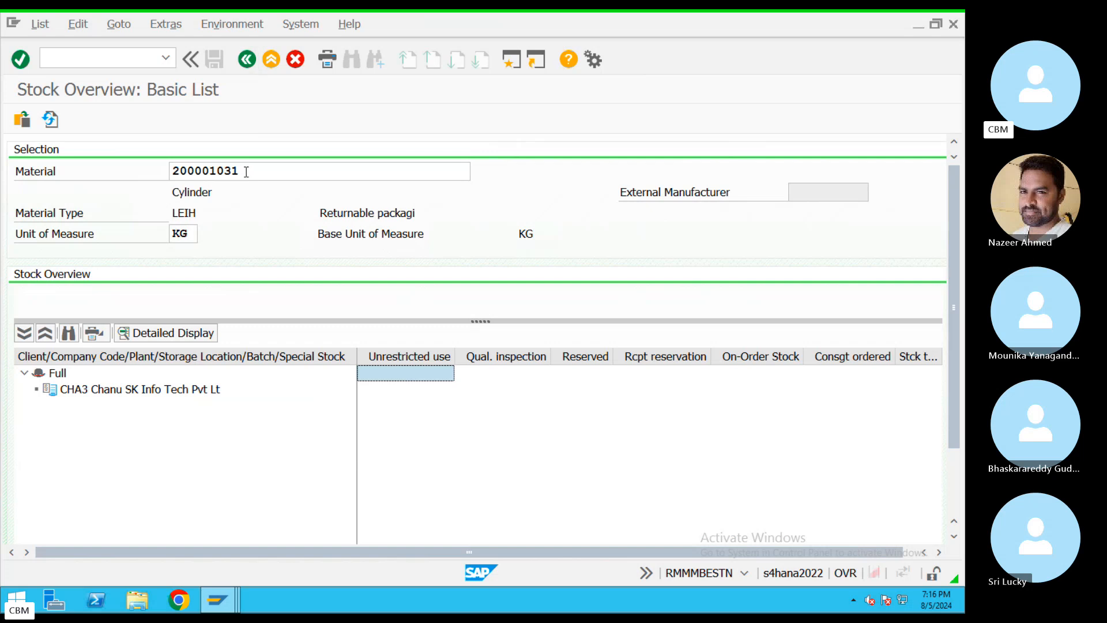
{"action": "left_click_drag", "start_coordinate": [245, 172], "coordinate": [146, 162]}
{"action": "left_click", "coordinate": [251, 64]}
{"action": "left_click", "coordinate": [250, 64]}
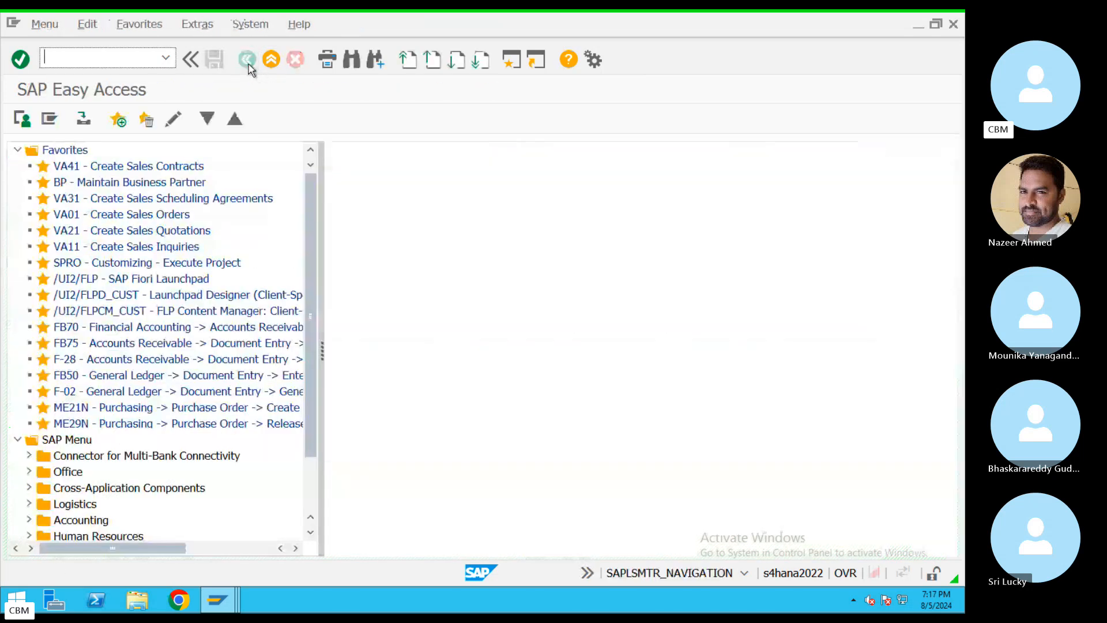
{"action": "type", "text": "MIRO"}
{"action": "key", "text": "Return"}
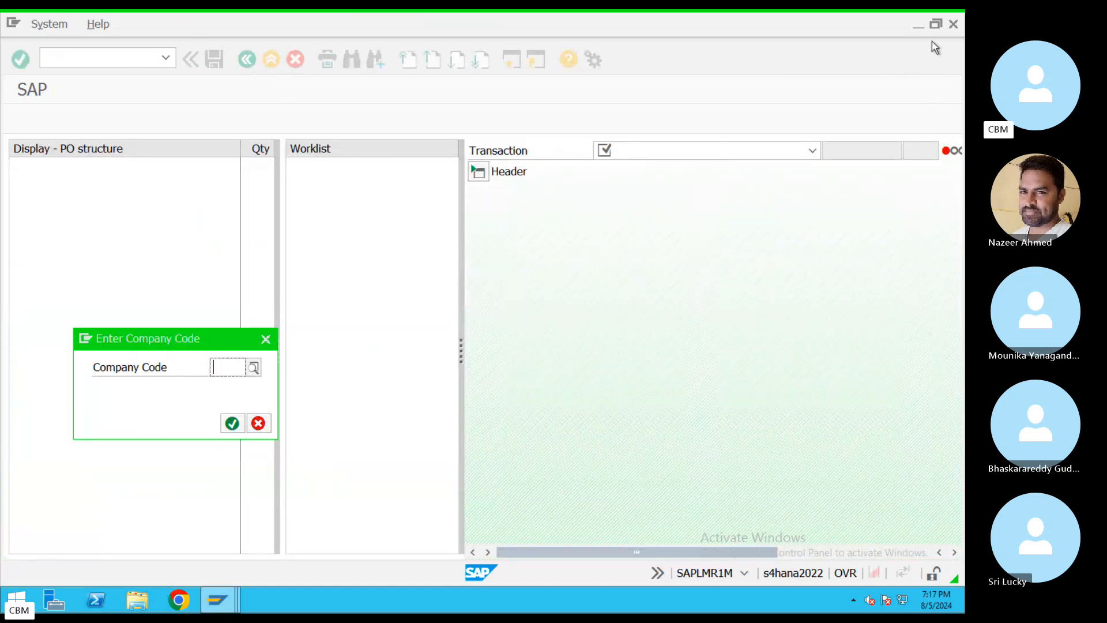
{"action": "left_click", "coordinate": [258, 423]}
Open the user tolerance group assignment with OB57 and position the list at user s4user87
{"action": "type", "text": "O"}
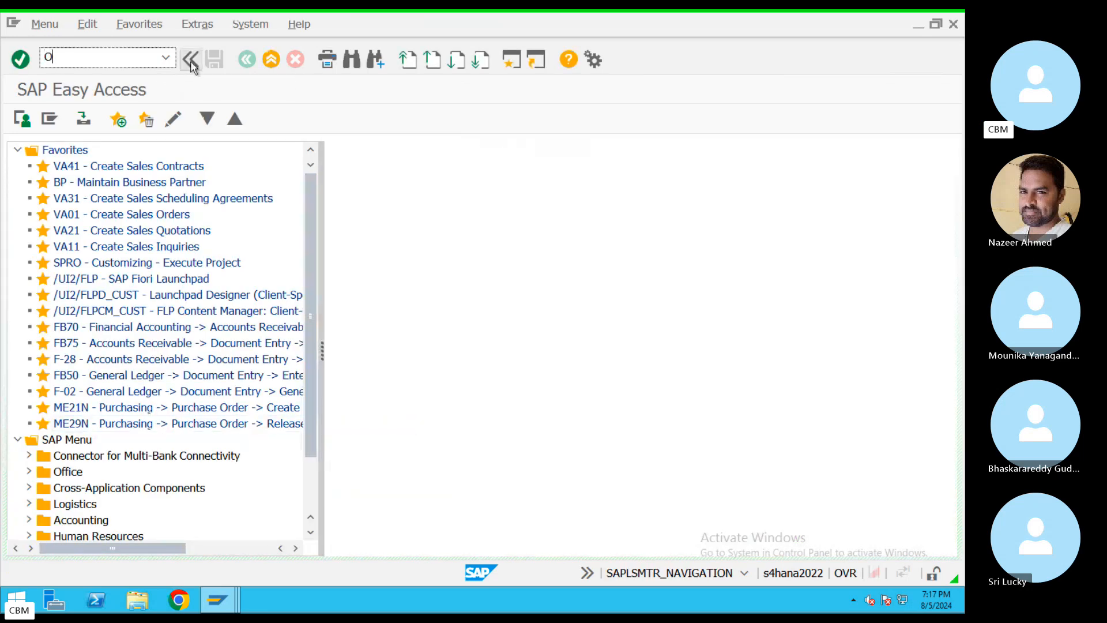
{"action": "type", "text": "B57"}
{"action": "key", "text": "Return"}
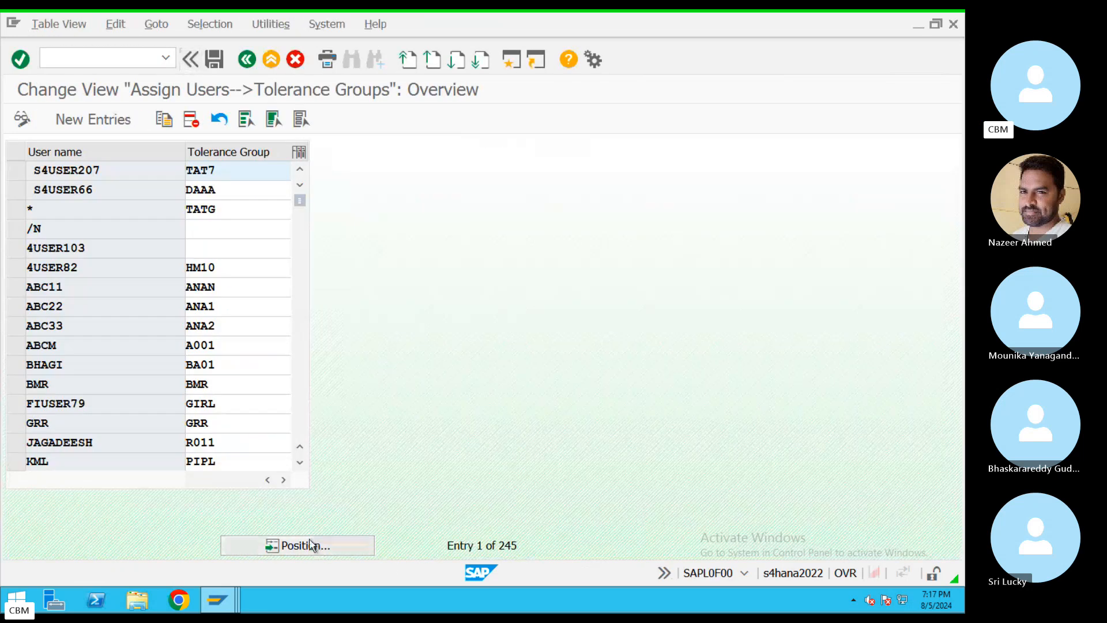
{"action": "left_click", "coordinate": [306, 545]}
{"action": "type", "text": "s4user"}
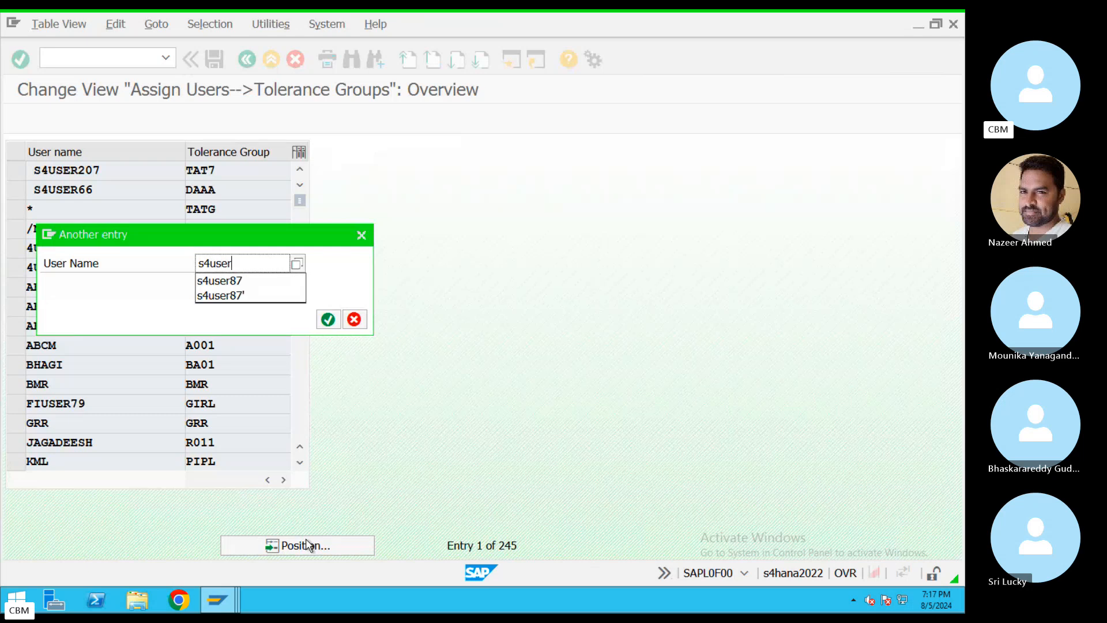
{"action": "type", "text": "87"}
{"action": "key", "text": "Return"}
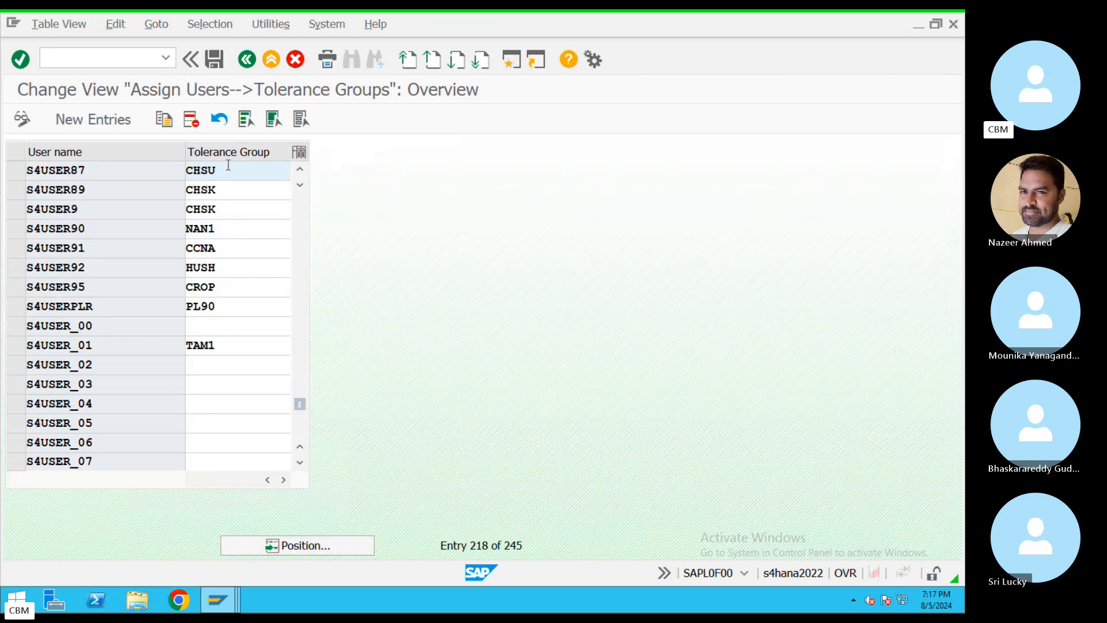
Assign tolerance group CHA3 to S4USER87, save it under the proposed customizing request, and leave the assignment table
{"action": "left_click_drag", "start_coordinate": [229, 166], "coordinate": [152, 179]}
{"action": "type", "text": "CHA3"}
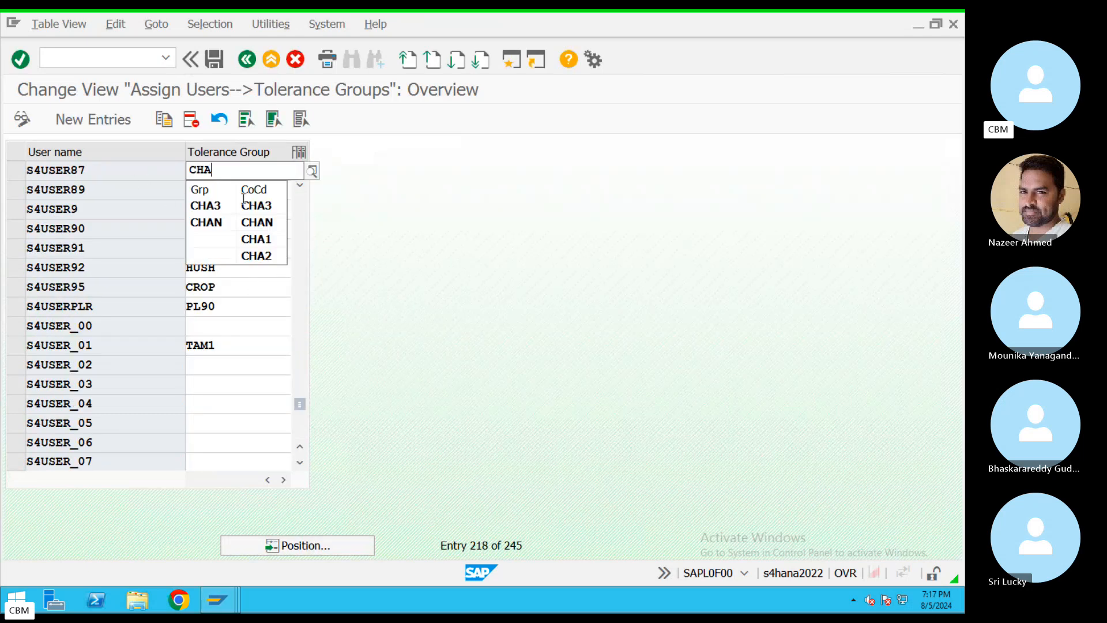
{"action": "left_click", "coordinate": [214, 59]}
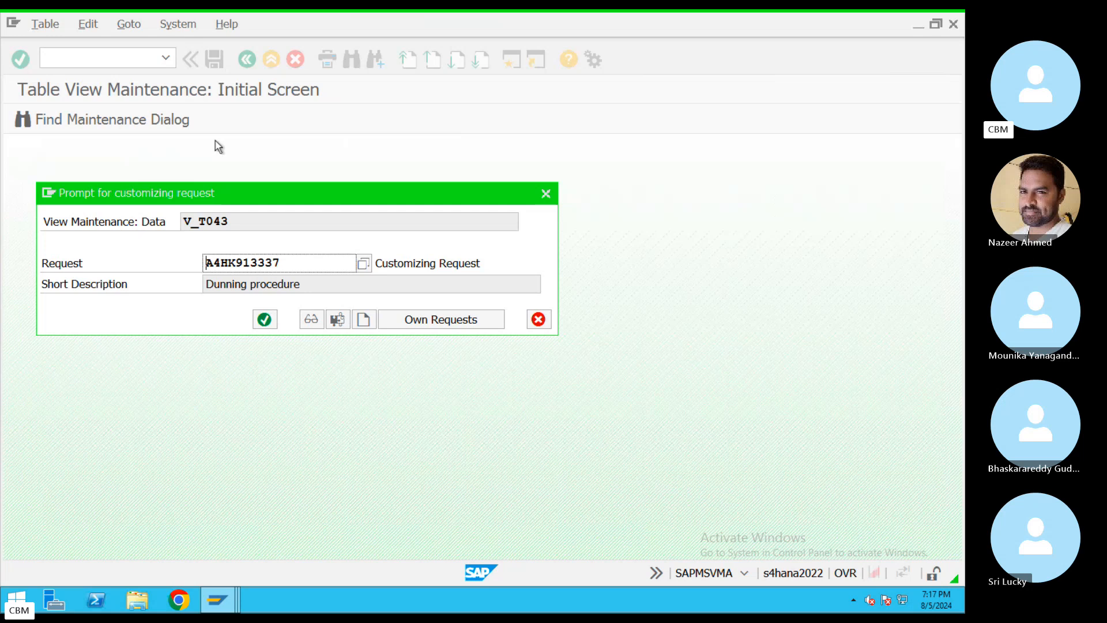
{"action": "left_click", "coordinate": [265, 317]}
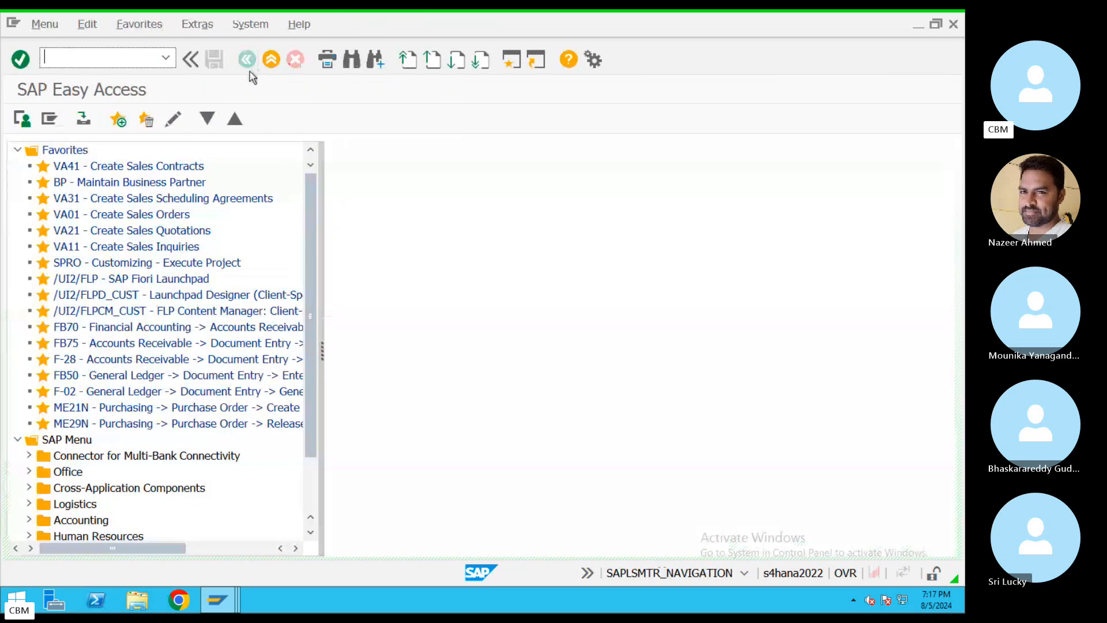
Open incoming invoice entry with MIRO for company code CHA3
{"action": "type", "text": "IRO"}
{"action": "key", "text": "Return"}
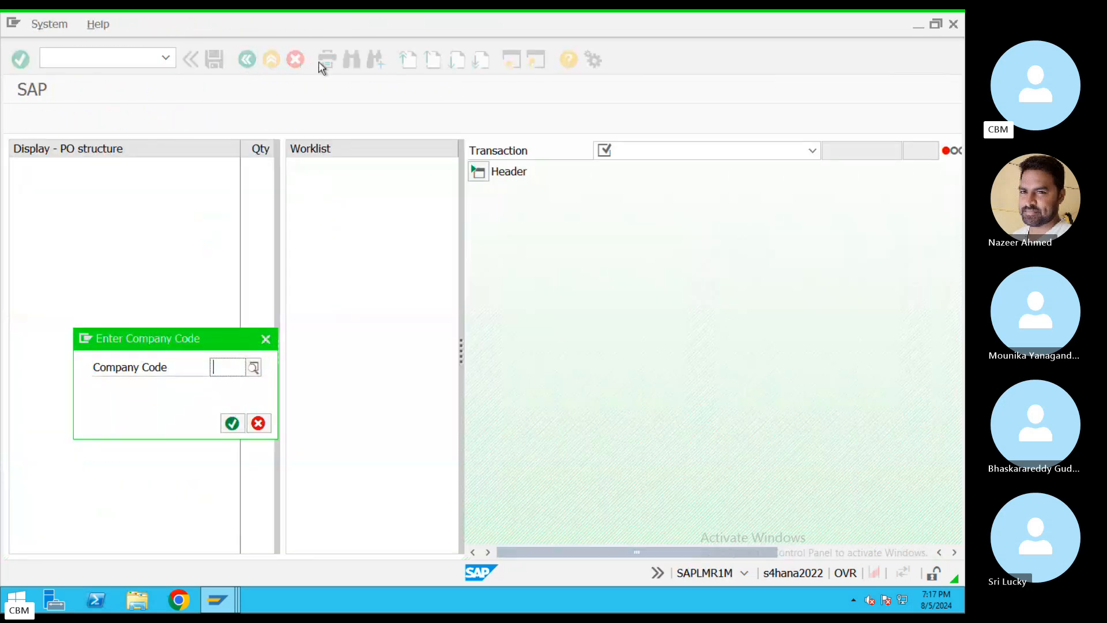
{"action": "type", "text": "CHA3"}
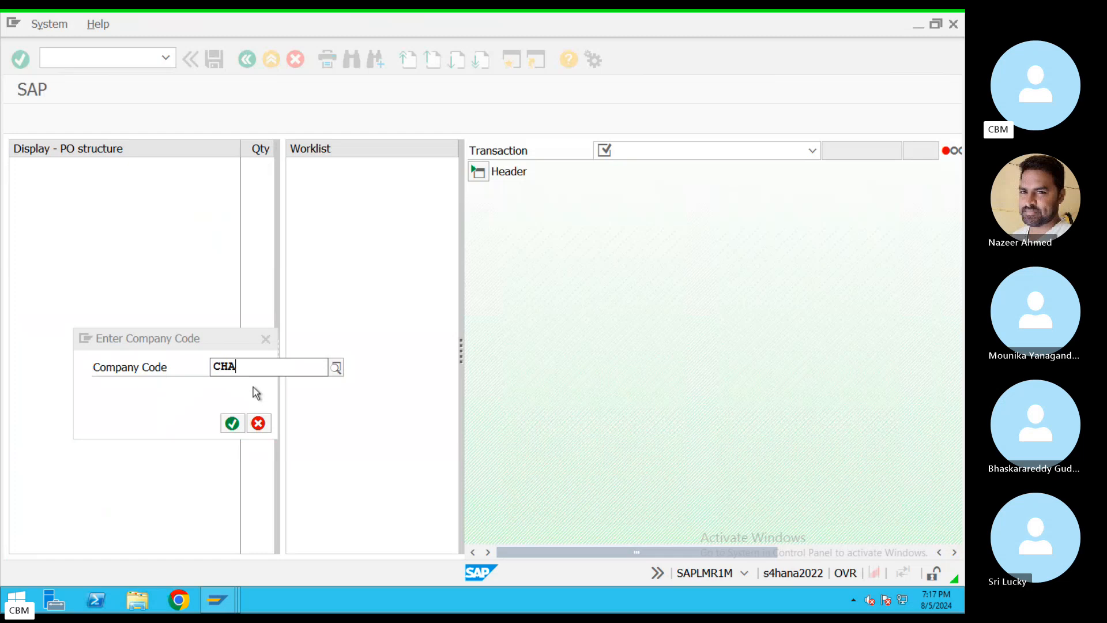
{"action": "key", "text": "Return"}
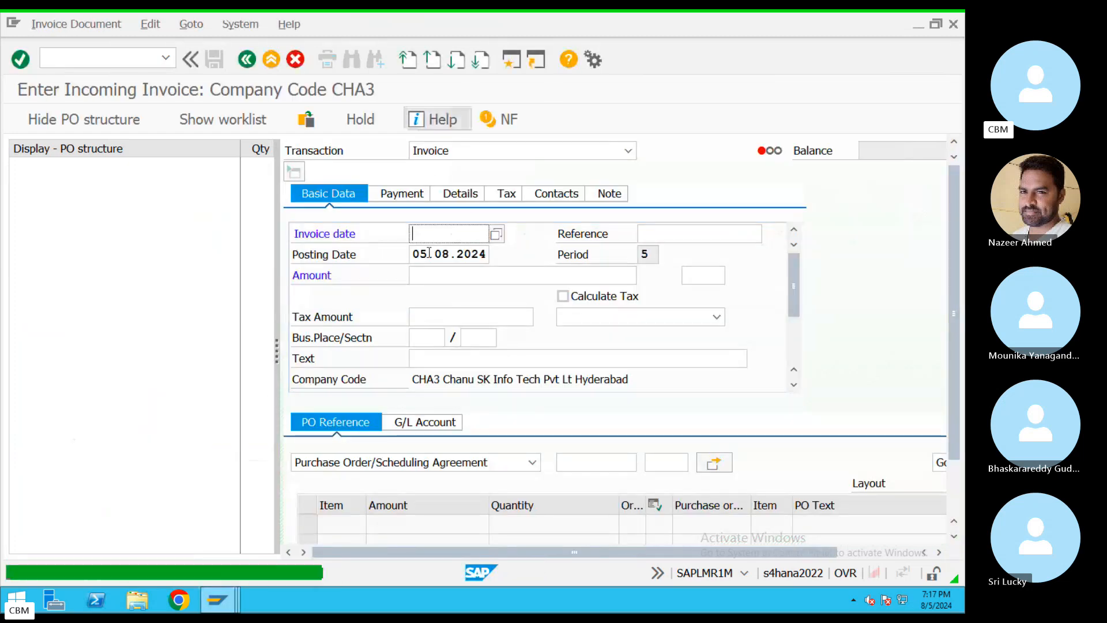
Enter 05.08.2024 as the invoice date, copied from the posting date, and REF4343 as the reference
{"action": "double_click", "coordinate": [496, 255]}
{"action": "key", "text": "ctrl+c"}
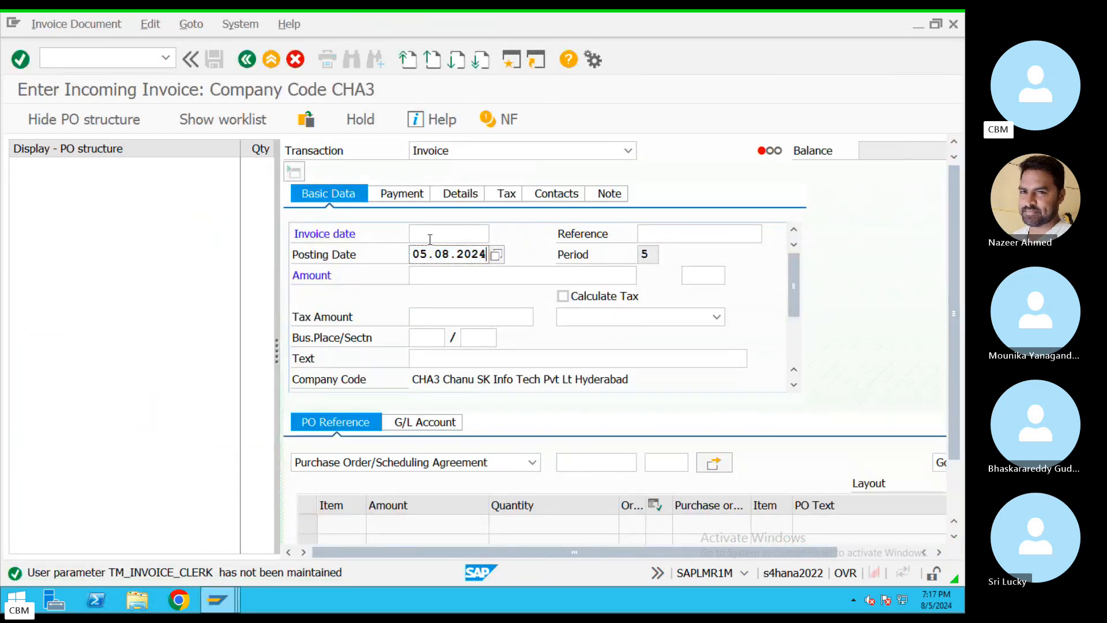
{"action": "left_click", "coordinate": [428, 233]}
{"action": "key", "text": "ctrl+v"}
{"action": "left_click", "coordinate": [675, 234]}
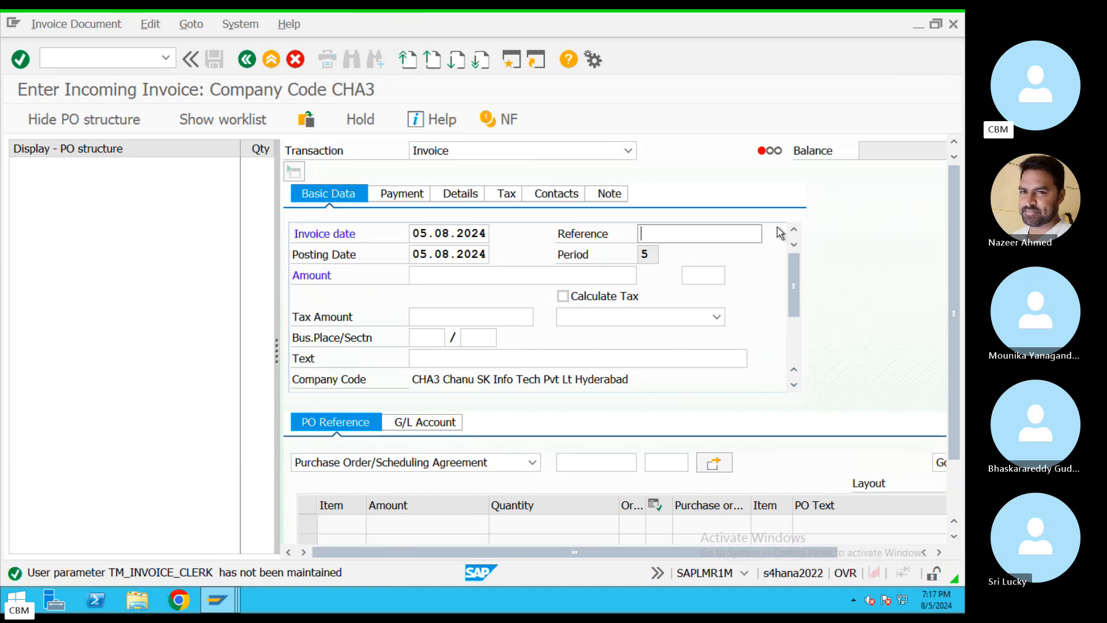
{"action": "type", "text": "REF4343"}
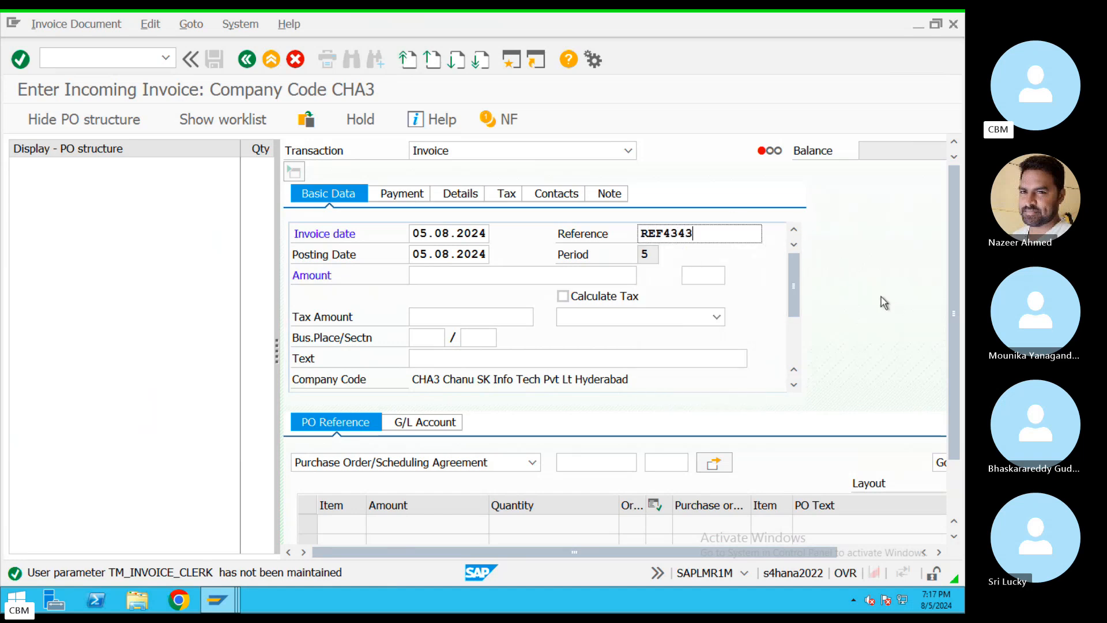
Turn on tax calculation for the invoice and look through the available tax codes
{"action": "left_click", "coordinate": [453, 277]}
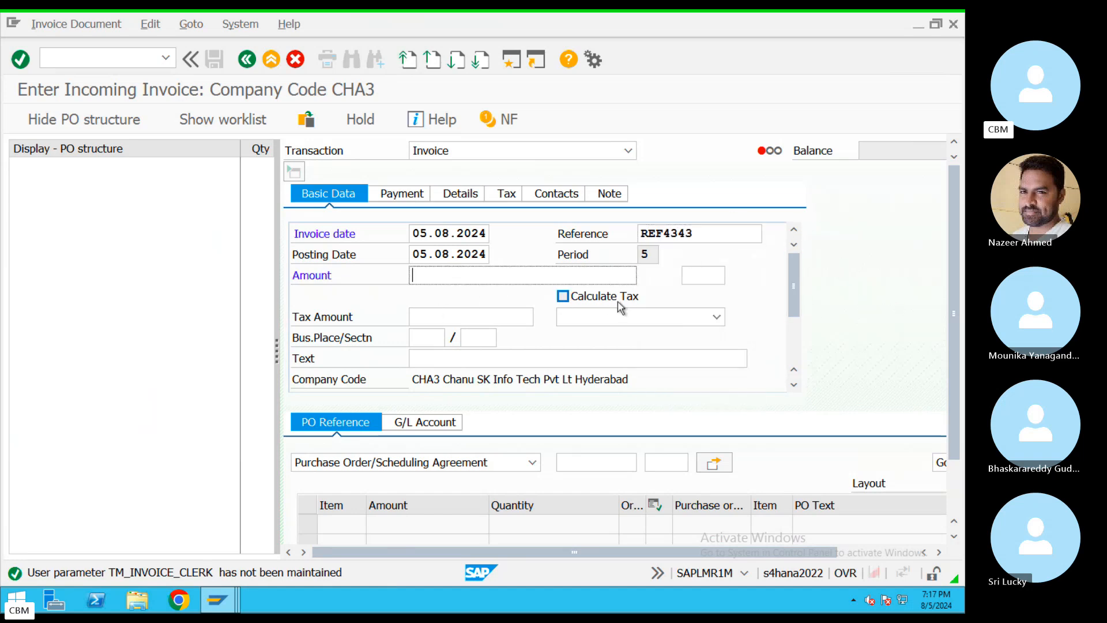
{"action": "left_click", "coordinate": [568, 299]}
{"action": "key", "text": "space"}
{"action": "left_click", "coordinate": [647, 324]}
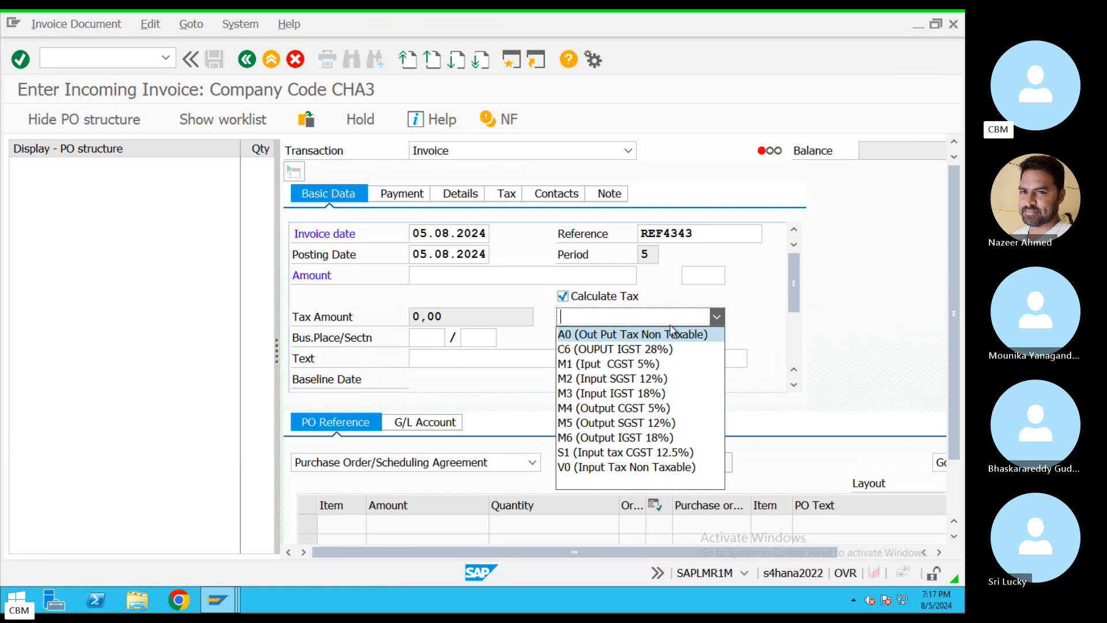
Abandon the invoice entry and open the country-to-tax-procedure assignment with OBBG
{"action": "left_click", "coordinate": [78, 57]}
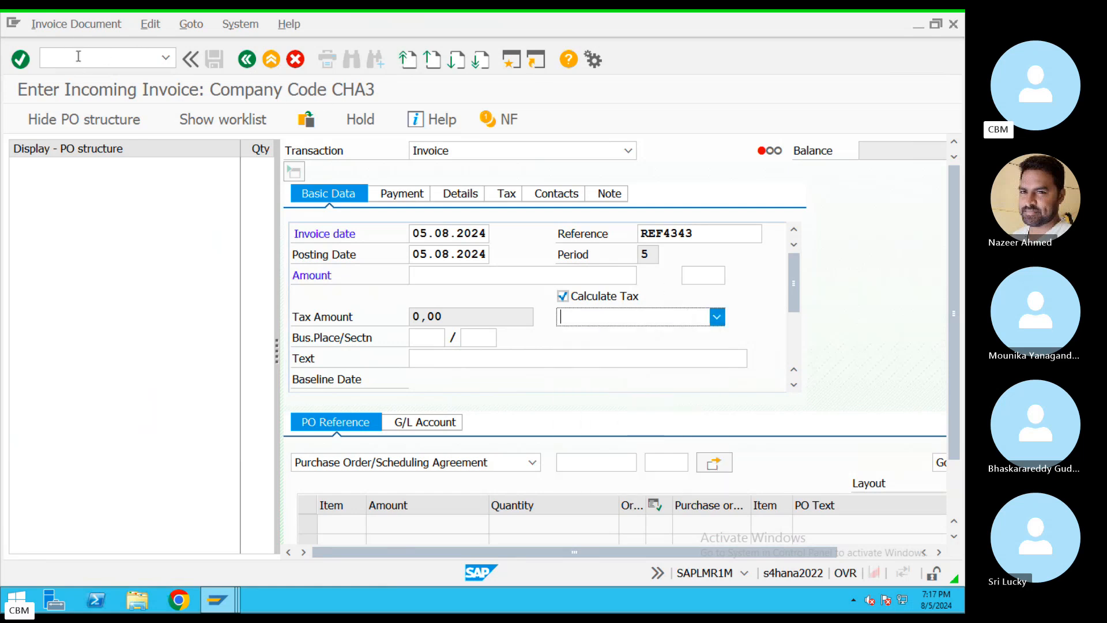
{"action": "left_click", "coordinate": [96, 56]}
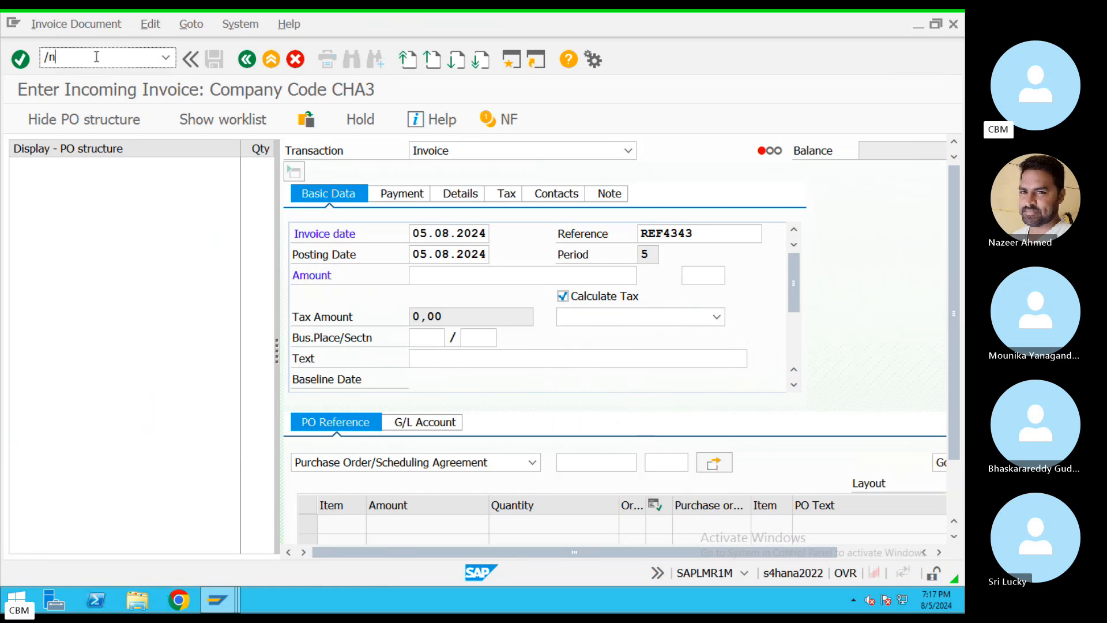
{"action": "key", "text": "Return"}
{"action": "type", "text": "OBBG"}
{"action": "key", "text": "Return"}
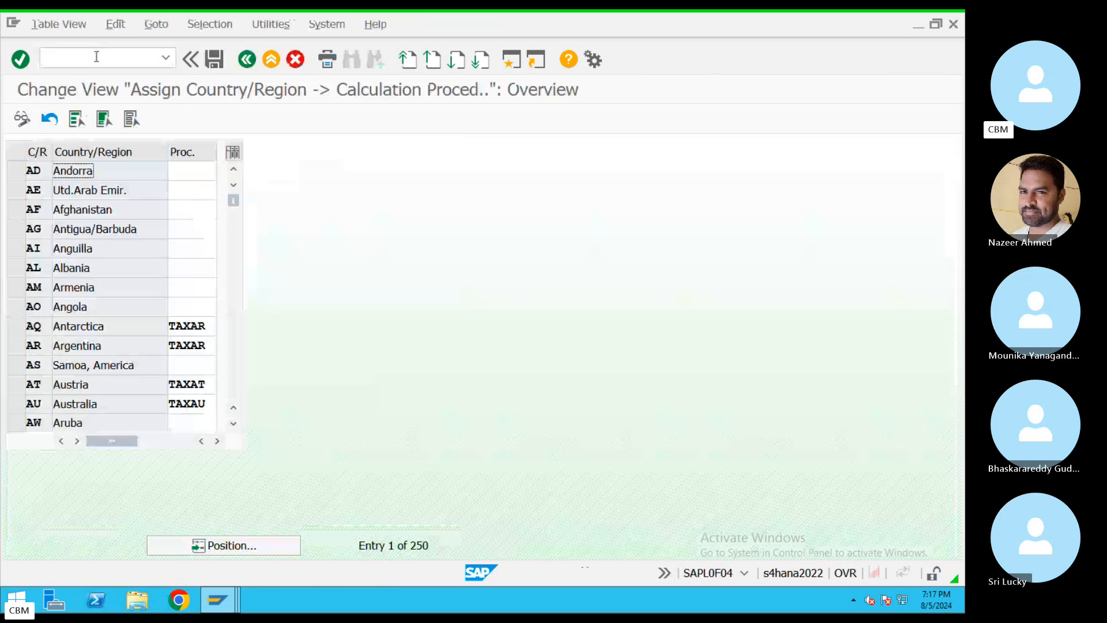
Position the country list at India using country code IN
{"action": "left_click", "coordinate": [250, 552]}
{"action": "type", "text": "I"}
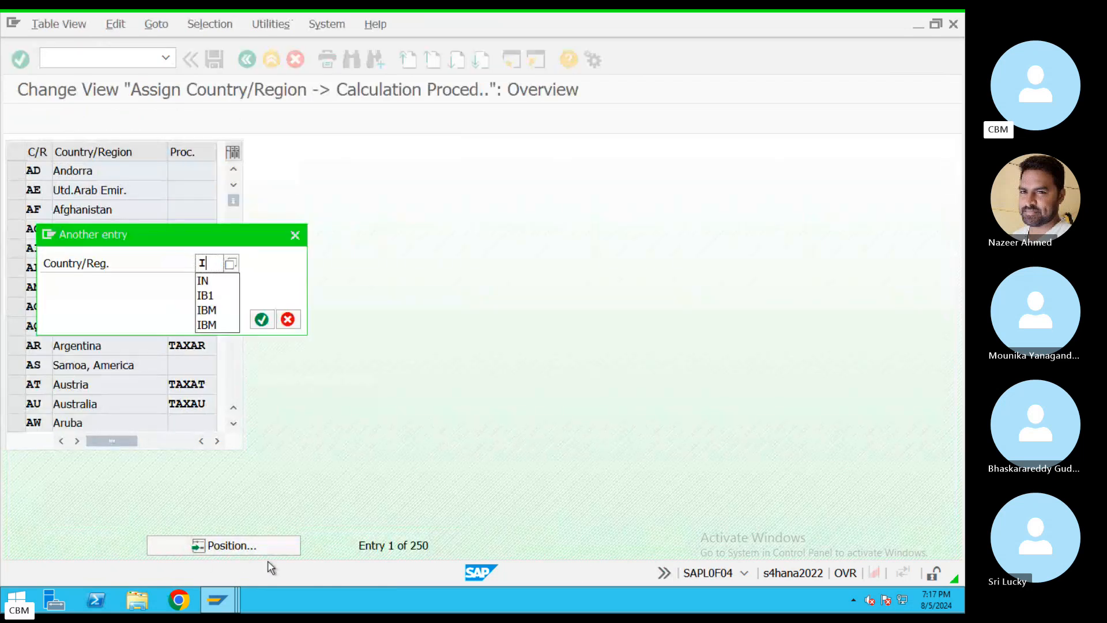
{"action": "key", "text": "Return"}
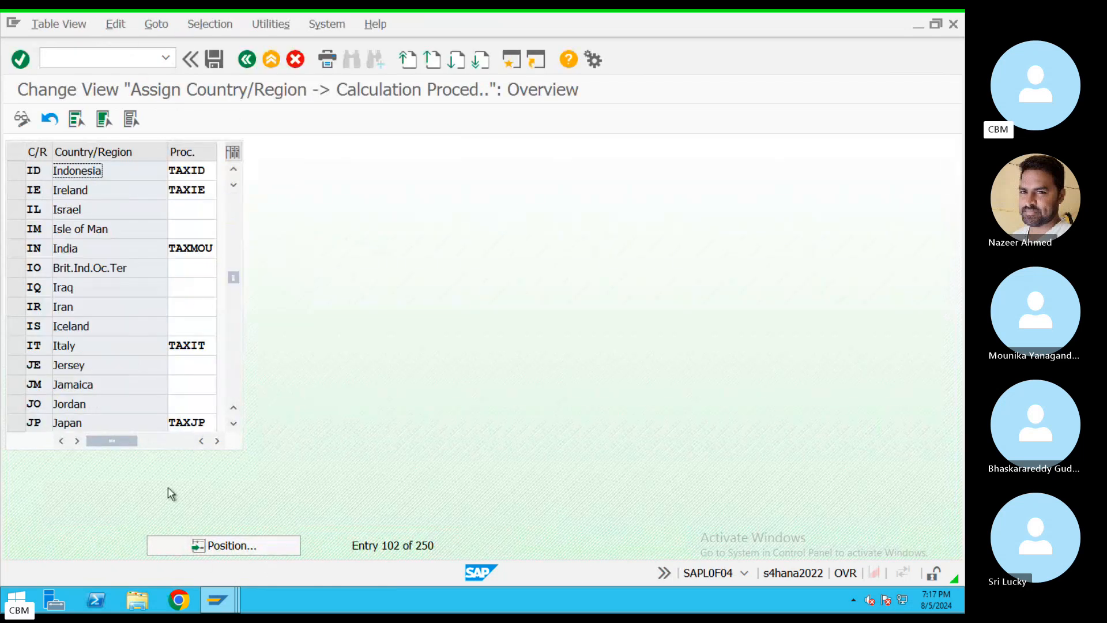
{"action": "left_click", "coordinate": [229, 551]}
{"action": "type", "text": "IN"}
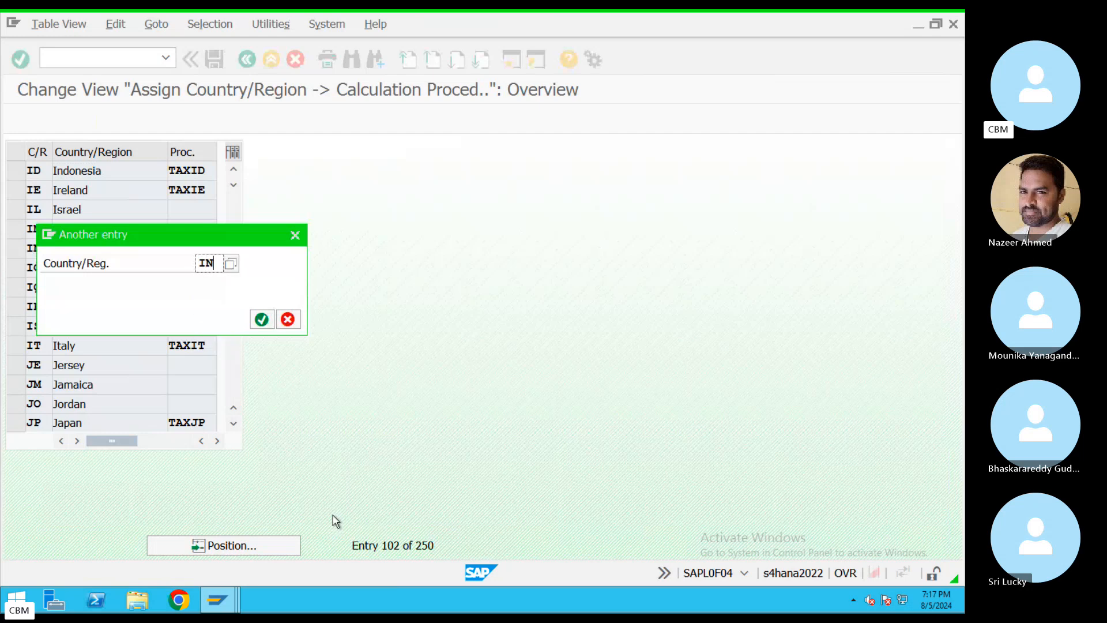
{"action": "key", "text": "Return"}
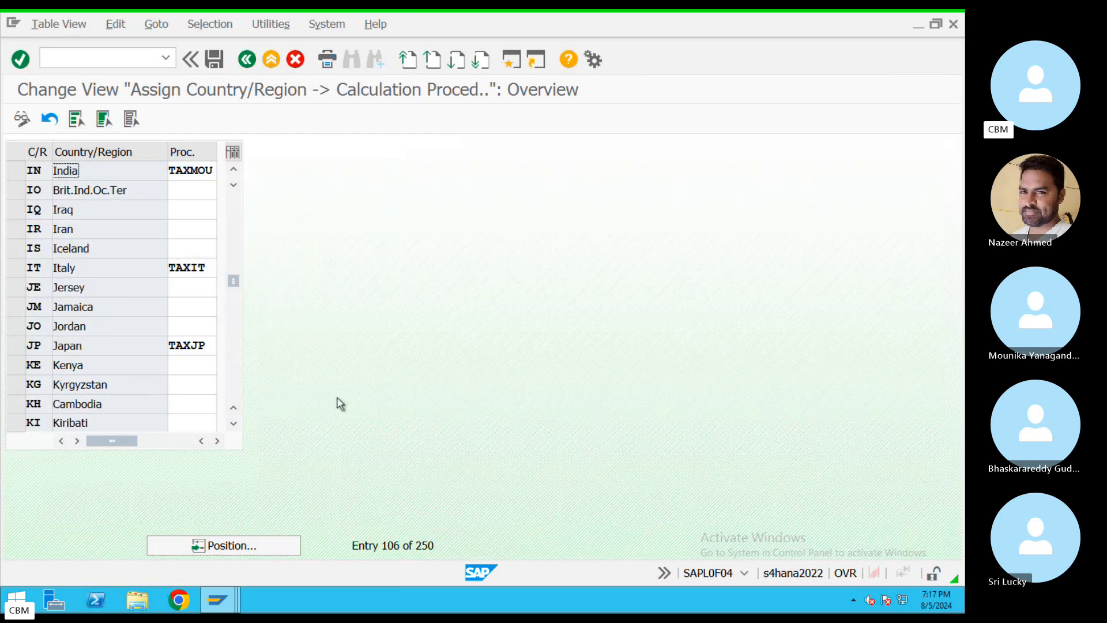
Assign tax calculation procedure CHTTK to India, save it under the proposed customizing request, and leave the assignment table
{"action": "double_click", "coordinate": [209, 171]}
{"action": "type", "text": "C"}
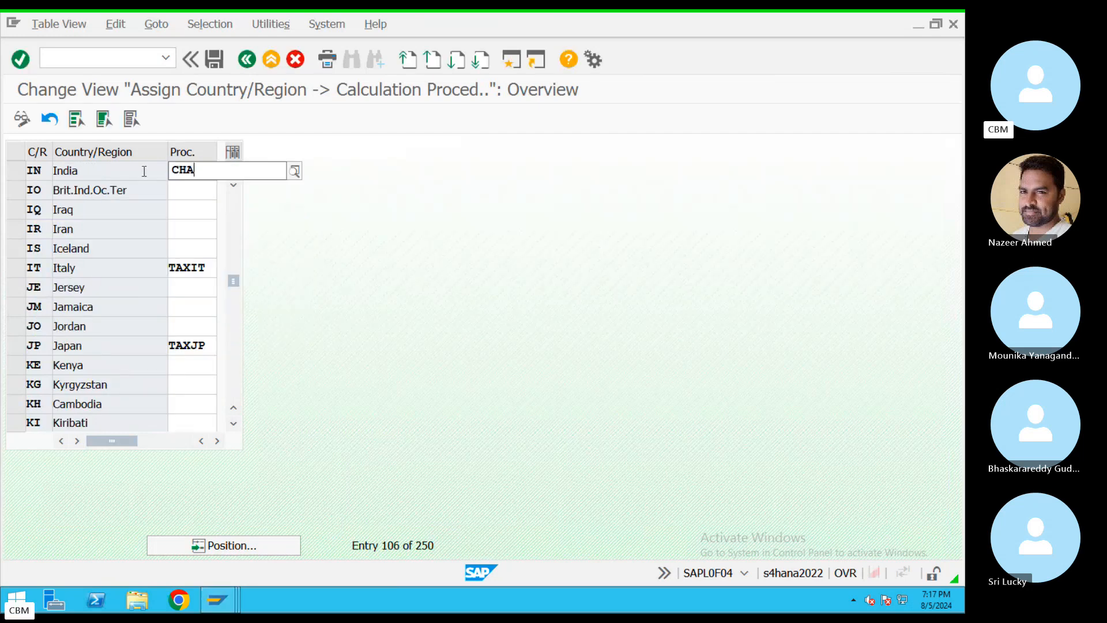
{"action": "type", "text": "HA"}
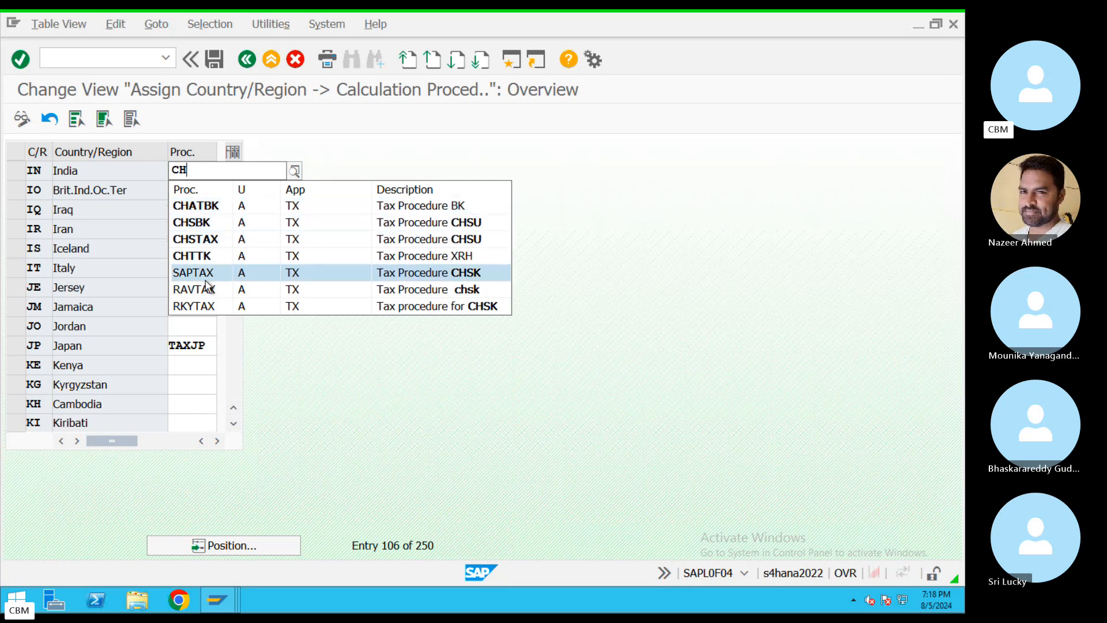
{"action": "left_click", "coordinate": [196, 255]}
{"action": "left_click", "coordinate": [214, 59]}
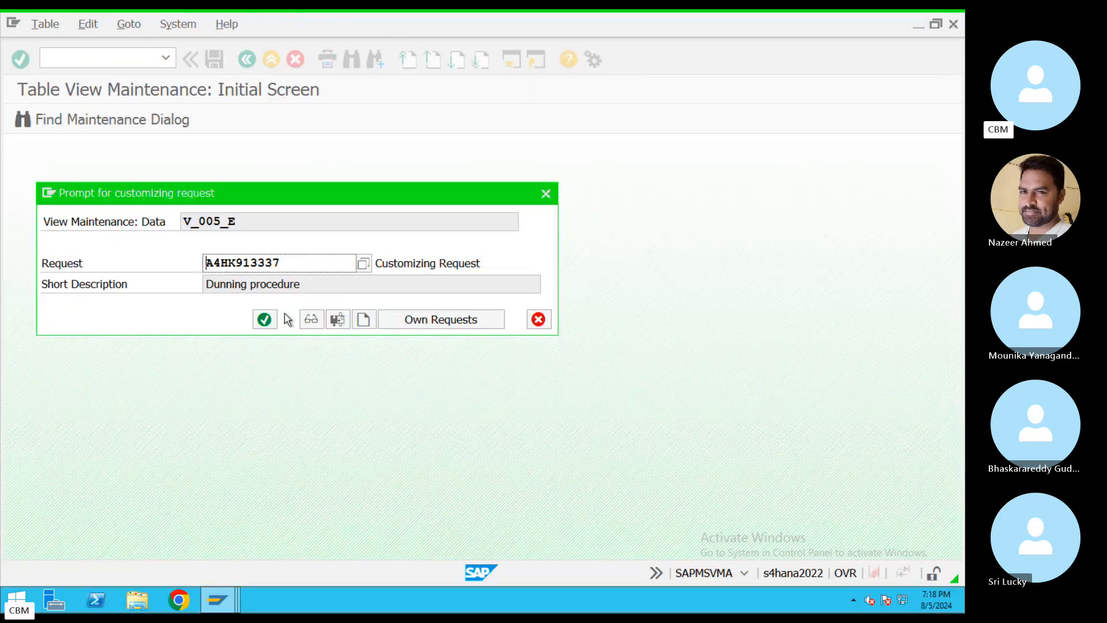
{"action": "left_click", "coordinate": [265, 320]}
{"action": "left_click", "coordinate": [246, 59]}
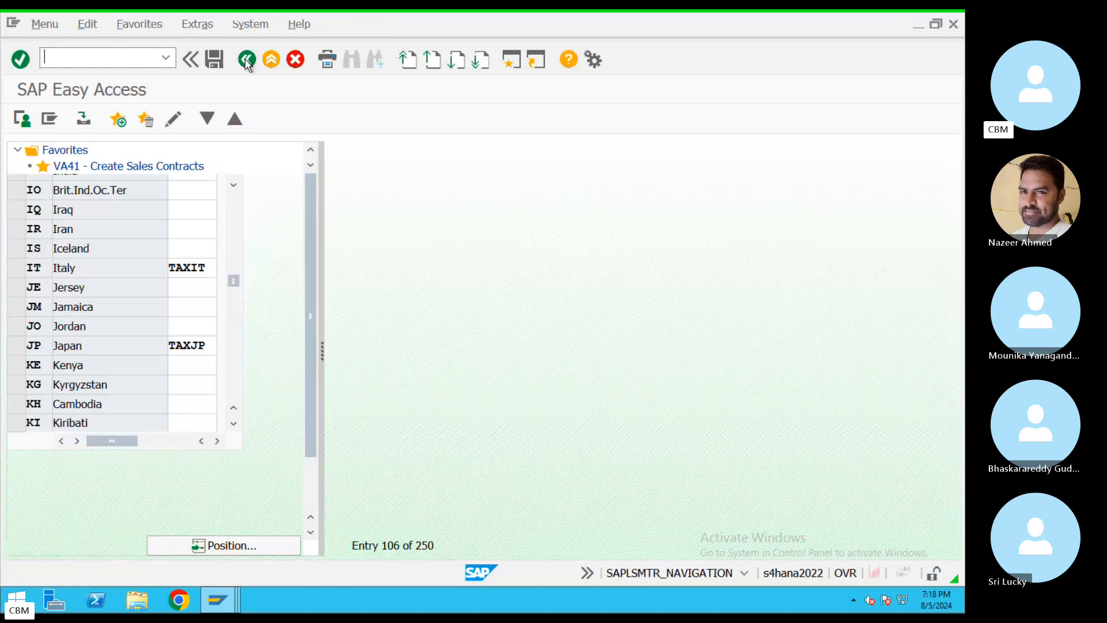
Switch to the notes and remove the bullets from the blank lines around the opening paragraph on materials that need packaging
{"action": "key", "text": "ctrl+Left"}
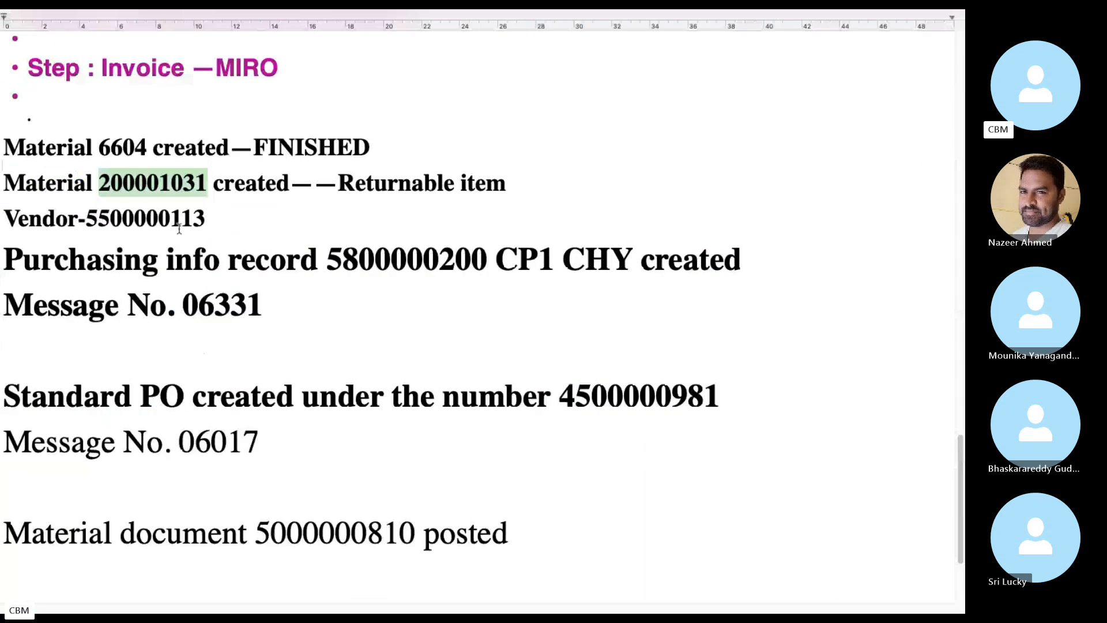
{"action": "scroll", "coordinate": [371, 295], "scroll_direction": "up", "scroll_amount": 12}
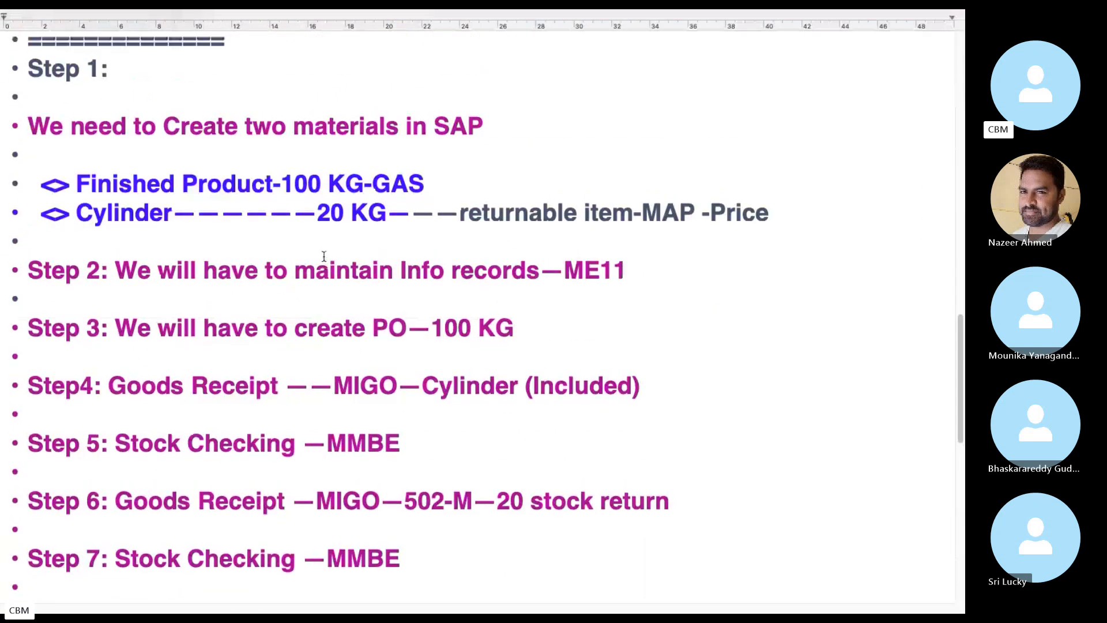
{"action": "scroll", "coordinate": [318, 247], "scroll_direction": "up", "scroll_amount": 15}
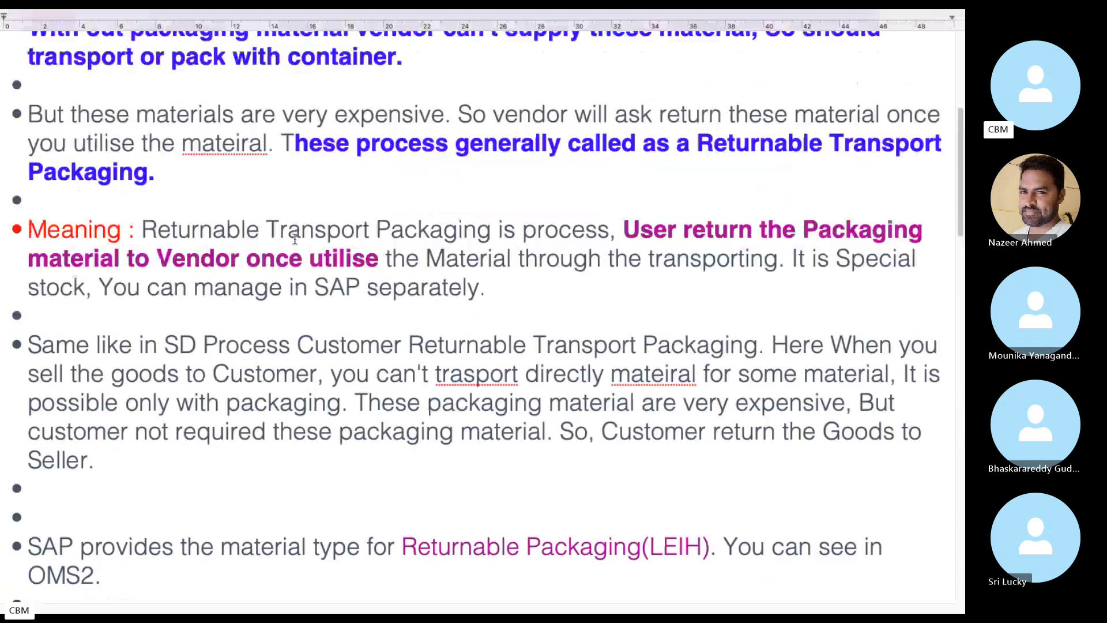
{"action": "scroll", "coordinate": [220, 236], "scroll_direction": "up", "scroll_amount": 3}
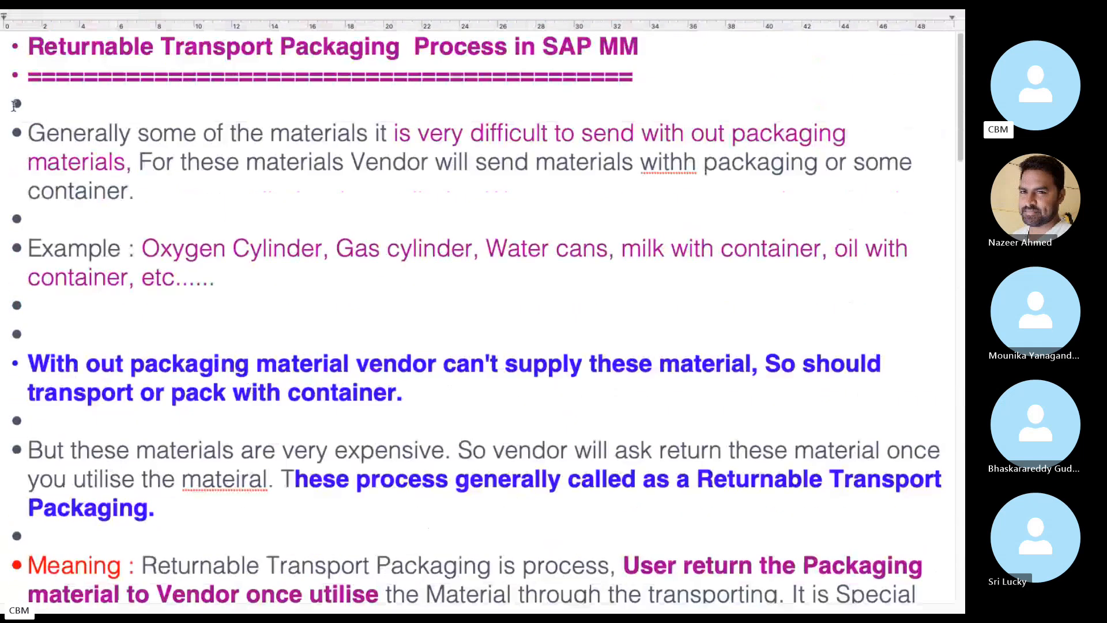
{"action": "key", "text": "BackSpace"}
{"action": "left_click", "coordinate": [38, 214]}
{"action": "key", "text": "BackSpace"}
{"action": "key", "text": "BackSpace"}
Remove the bullets from the blank lines above and below the blue sentence about supplying without packaging material
{"action": "left_click", "coordinate": [36, 310]}
{"action": "key", "text": "BackSpace"}
{"action": "key", "text": "BackSpace"}
{"action": "left_click", "coordinate": [44, 327]}
{"action": "key", "text": "BackSpace"}
{"action": "key", "text": "BackSpace"}
{"action": "left_click", "coordinate": [35, 416]}
{"action": "key", "text": "BackSpace"}
{"action": "scroll", "coordinate": [125, 358], "scroll_direction": "down", "scroll_amount": 3}
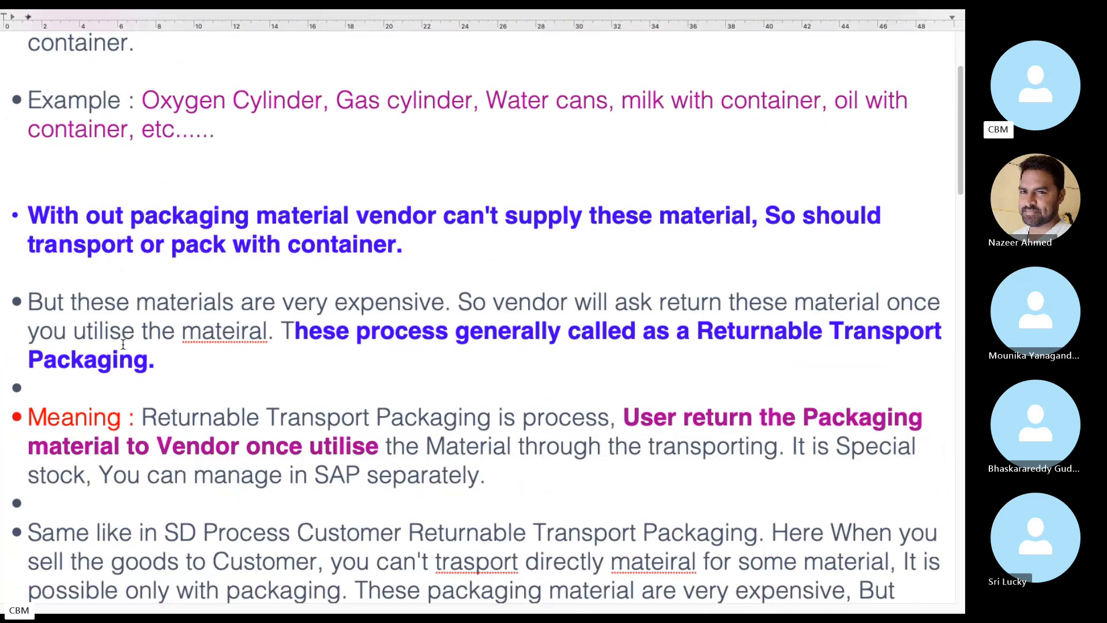
Remove the bullets from the blank lines above and below the Meaning paragraph on Returnable Transport Packaging
{"action": "left_click", "coordinate": [38, 396]}
{"action": "key", "text": "BackSpace"}
{"action": "key", "text": "Down"}
{"action": "key", "text": "Down"}
{"action": "key", "text": "Down"}
{"action": "key", "text": "Down"}
{"action": "key", "text": "BackSpace"}
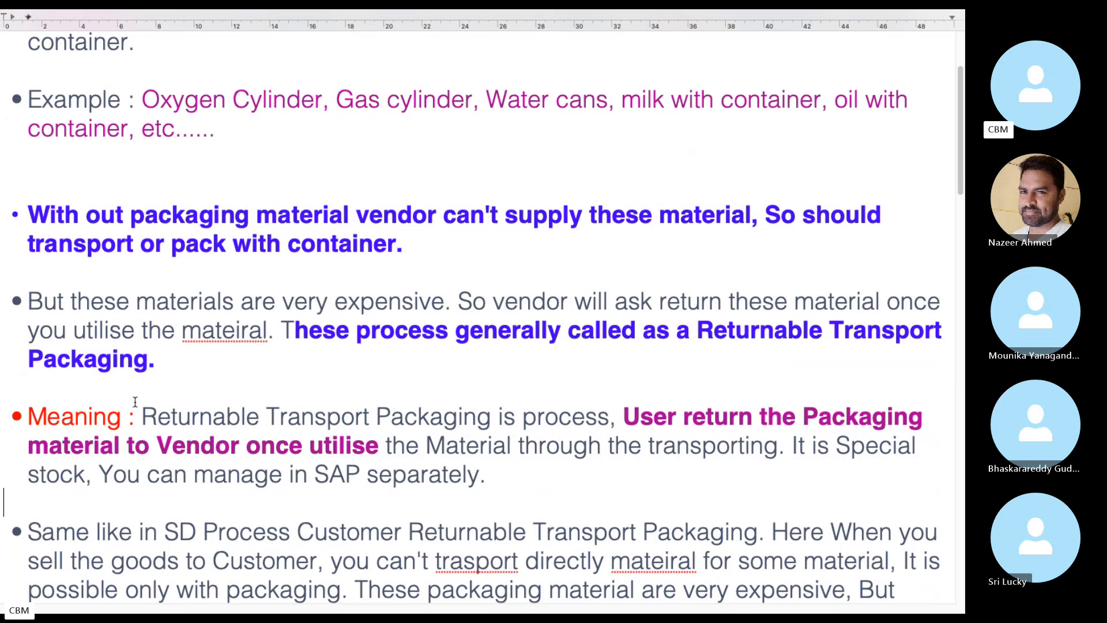
Remove the bullets from the blank lines above and below the paragraph on the Returnable Packaging (LEIH) material type
{"action": "scroll", "coordinate": [135, 402], "scroll_direction": "down", "scroll_amount": 5}
{"action": "left_click", "coordinate": [22, 412]}
{"action": "key", "text": "BackSpace"}
{"action": "left_click", "coordinate": [19, 433]}
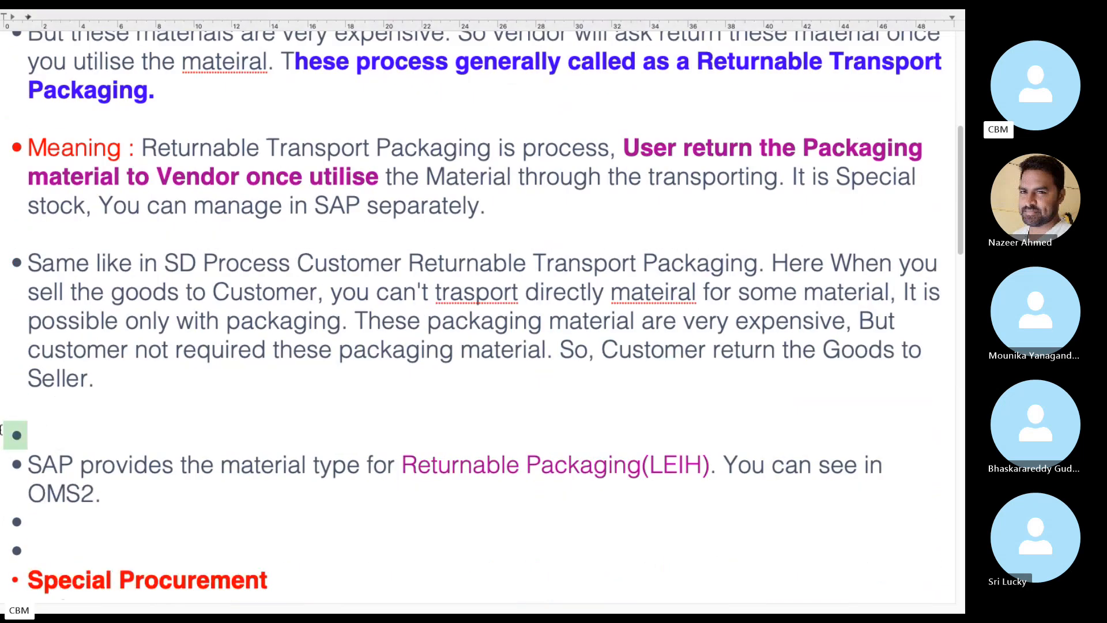
{"action": "key", "text": "BackSpace"}
{"action": "left_click", "coordinate": [22, 526]}
{"action": "key", "text": "BackSpace"}
{"action": "left_click", "coordinate": [23, 548]}
{"action": "key", "text": "BackSpace"}
Remove the bullets from the dashed line under the Special Procurement heading and from the two blank lines after its list
{"action": "scroll", "coordinate": [267, 390], "scroll_direction": "down", "scroll_amount": 6}
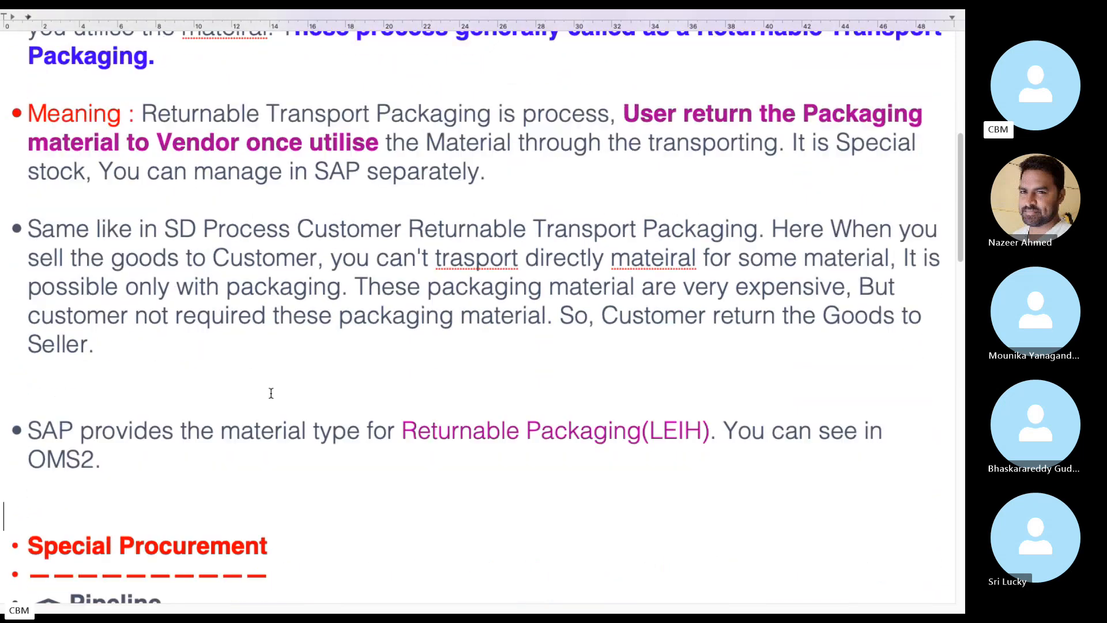
{"action": "left_click", "coordinate": [18, 278]}
{"action": "key", "text": "BackSpace"}
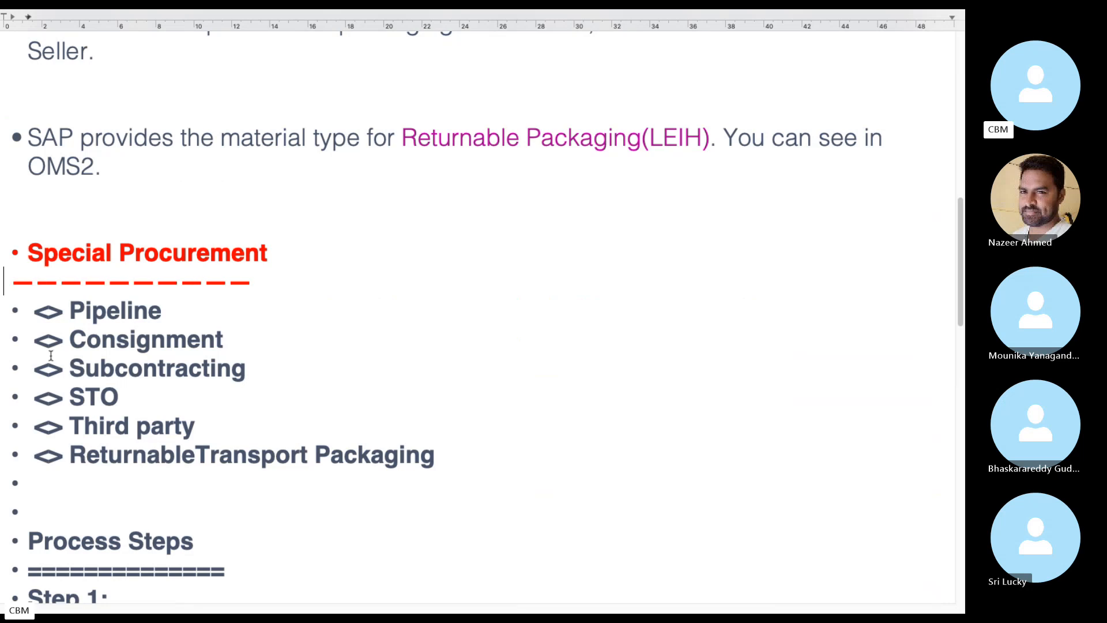
{"action": "scroll", "coordinate": [21, 346], "scroll_direction": "down", "scroll_amount": 1}
{"action": "left_click", "coordinate": [24, 414]}
{"action": "key", "text": "BackSpace"}
{"action": "left_click", "coordinate": [24, 442]}
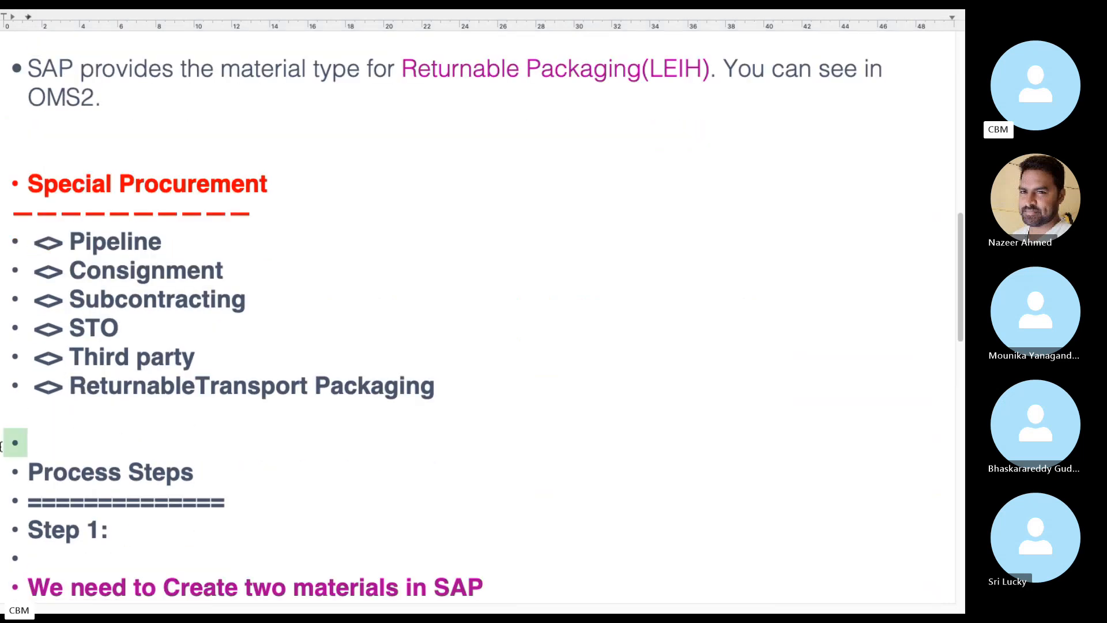
{"action": "key", "text": "BackSpace"}
Remove the bullets from the Process Steps heading, the line of equals signs beneath it, and the Step 1 line
{"action": "scroll", "coordinate": [434, 418], "scroll_direction": "down", "scroll_amount": 4}
{"action": "left_click", "coordinate": [24, 248]}
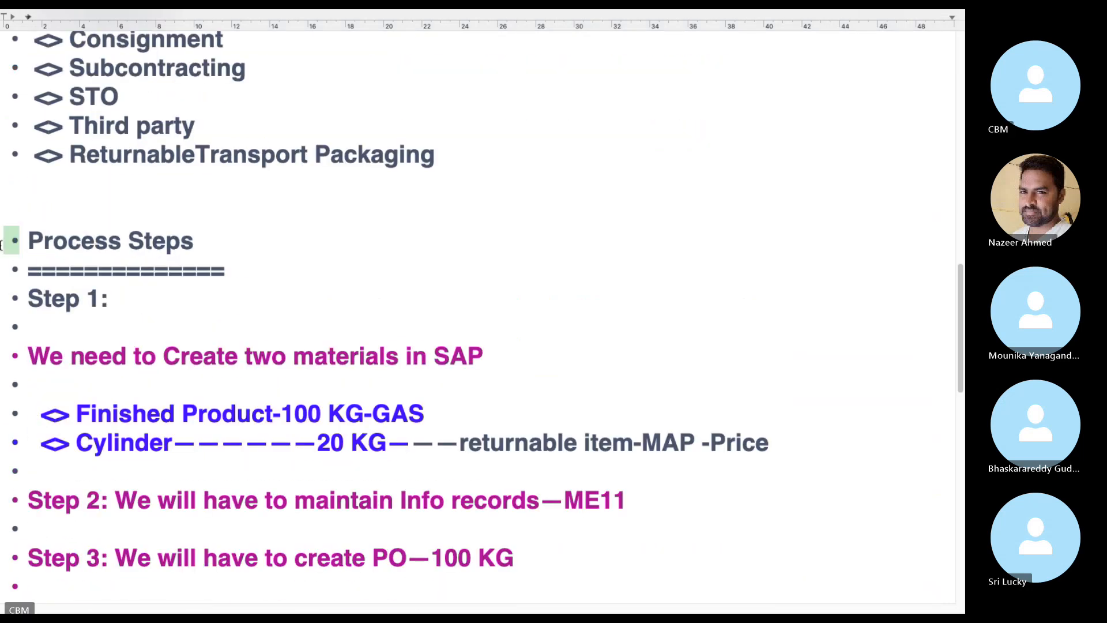
{"action": "key", "text": "BackSpace"}
{"action": "left_click", "coordinate": [25, 299]}
{"action": "key", "text": "BackSpace"}
{"action": "left_click", "coordinate": [29, 269]}
{"action": "key", "text": "BackSpace"}
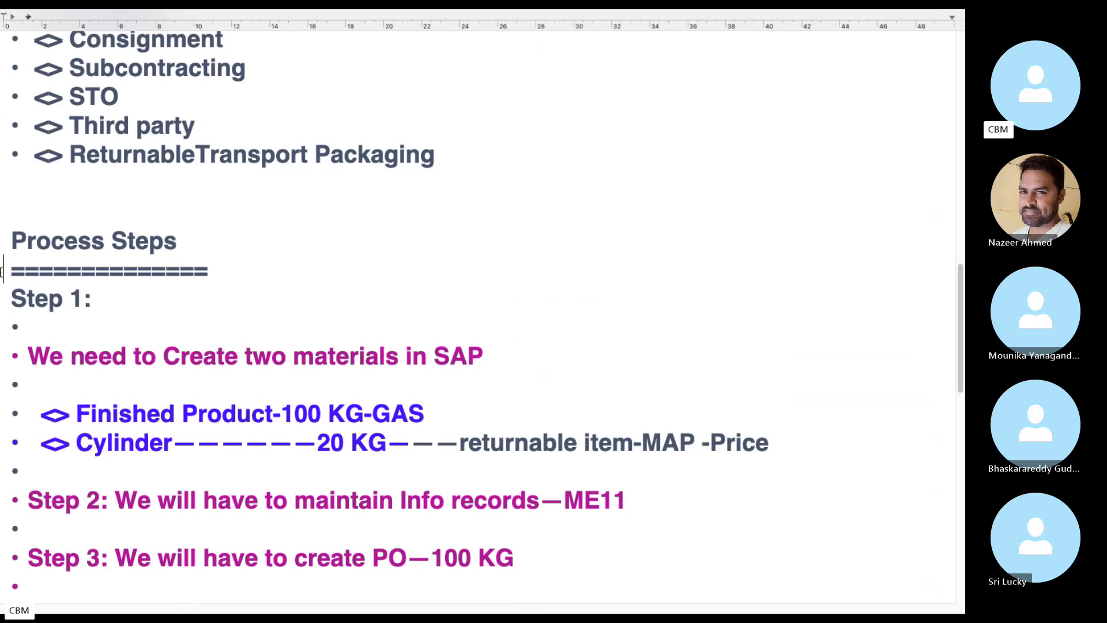
Remove the bullets from the blank lines above the Finished Product entry and above and below Step 2
{"action": "left_click", "coordinate": [25, 384]}
{"action": "key", "text": "BackSpace"}
{"action": "left_click", "coordinate": [23, 471]}
{"action": "key", "text": "BackSpace"}
{"action": "left_click", "coordinate": [14, 527]}
{"action": "key", "text": "BackSpace"}
Remove the bullets from the blank lines above and below the Step4 goods receipt line
{"action": "scroll", "coordinate": [20, 462], "scroll_direction": "down", "scroll_amount": 2}
{"action": "left_click", "coordinate": [20, 473]}
{"action": "key", "text": "BackSpace"}
{"action": "left_click", "coordinate": [23, 531]}
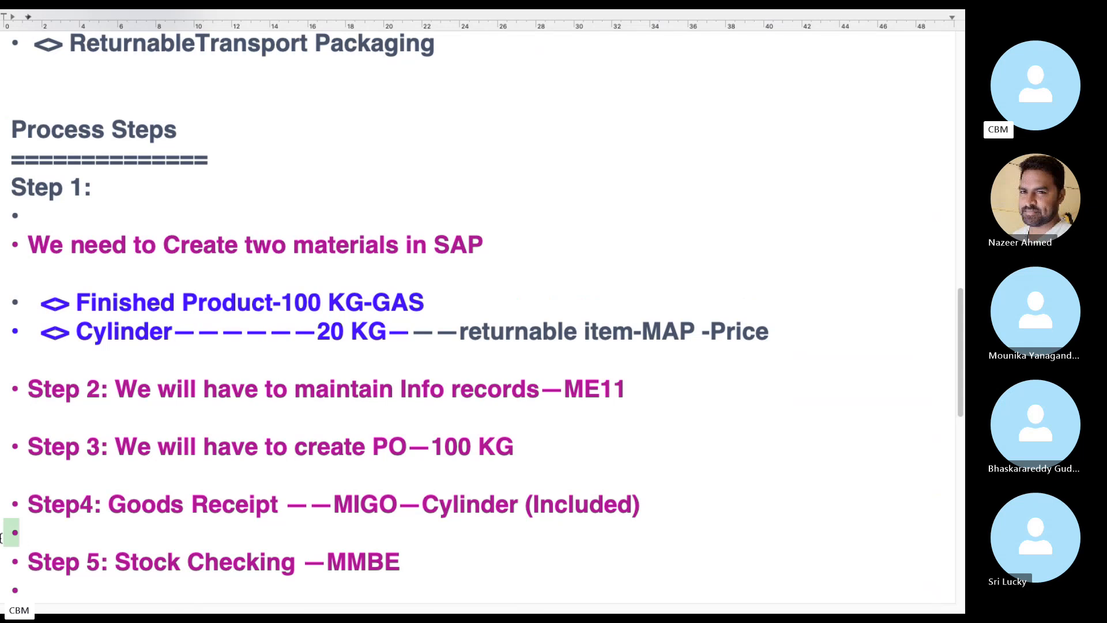
{"action": "key", "text": "BackSpace"}
Remove the bullets from the blank lines following Step 5, Step 6 and Step 7
{"action": "scroll", "coordinate": [87, 524], "scroll_direction": "down", "scroll_amount": 2}
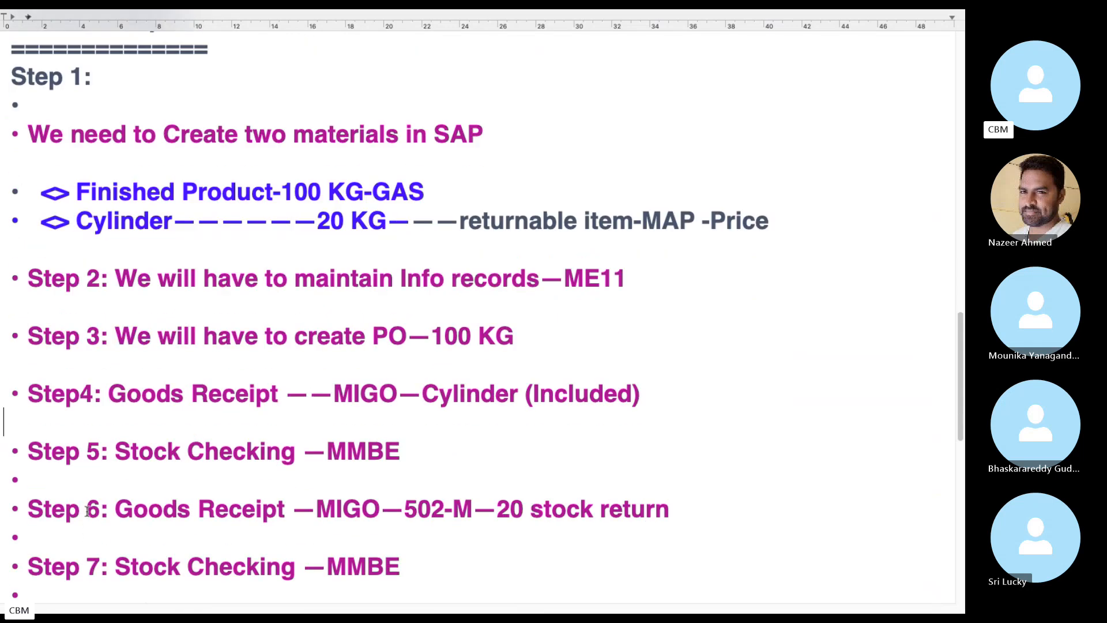
{"action": "left_click", "coordinate": [23, 476]}
{"action": "key", "text": "BackSpace"}
{"action": "left_click", "coordinate": [24, 542]}
{"action": "key", "text": "BackSpace"}
{"action": "left_click", "coordinate": [29, 591]}
{"action": "key", "text": "BackSpace"}
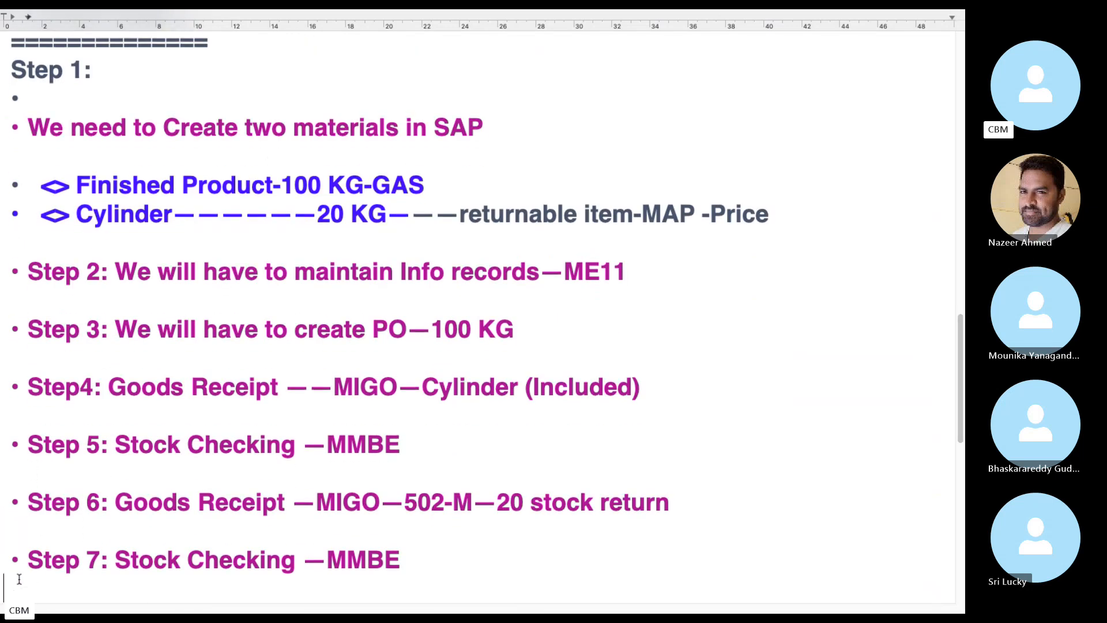
Remove the bullet from the blank line after the Invoice MIRO step and delete the stray dot beneath it
{"action": "scroll", "coordinate": [103, 516], "scroll_direction": "down", "scroll_amount": 5}
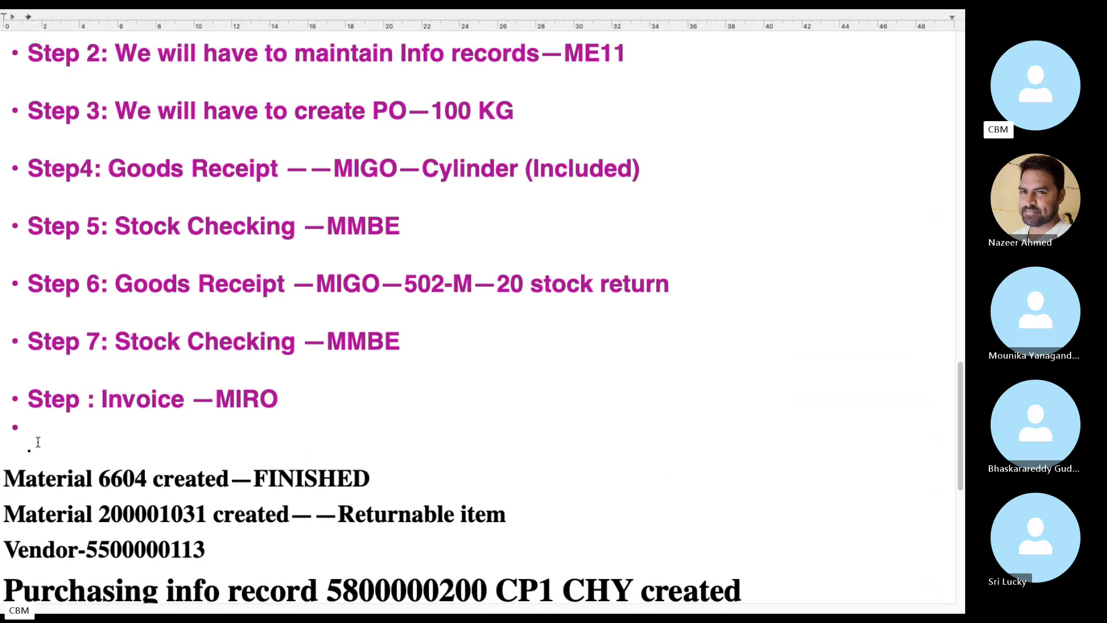
{"action": "left_click", "coordinate": [23, 433]}
{"action": "key", "text": "BackSpace"}
{"action": "left_click", "coordinate": [42, 451]}
{"action": "key", "text": "BackSpace"}
{"action": "scroll", "coordinate": [305, 461], "scroll_direction": "down", "scroll_amount": 5}
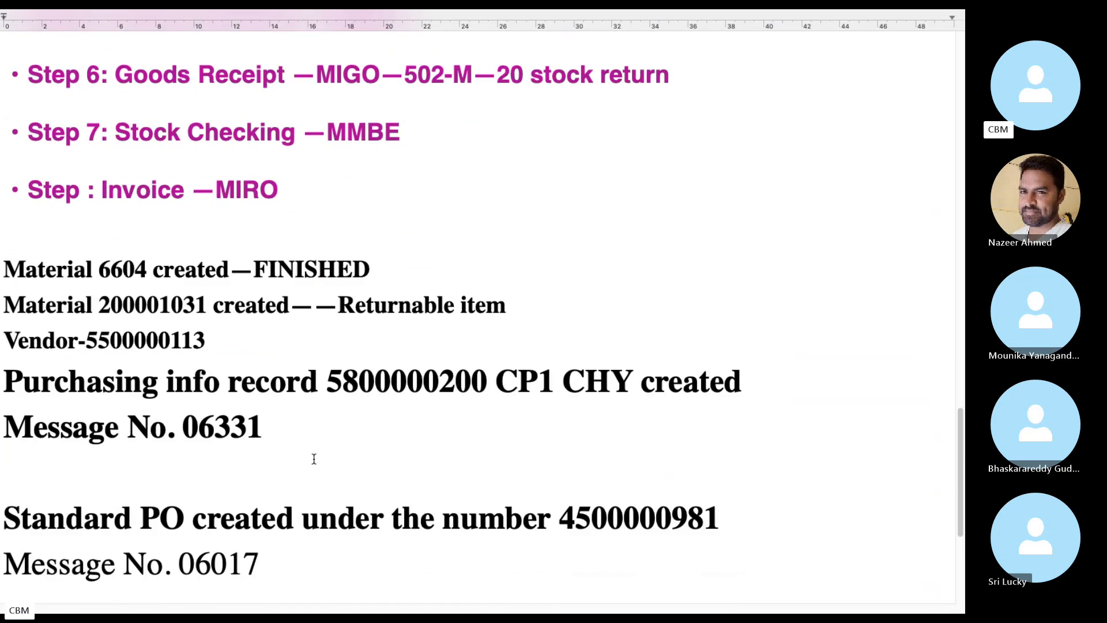
{"action": "scroll", "coordinate": [346, 448], "scroll_direction": "up", "scroll_amount": 6}
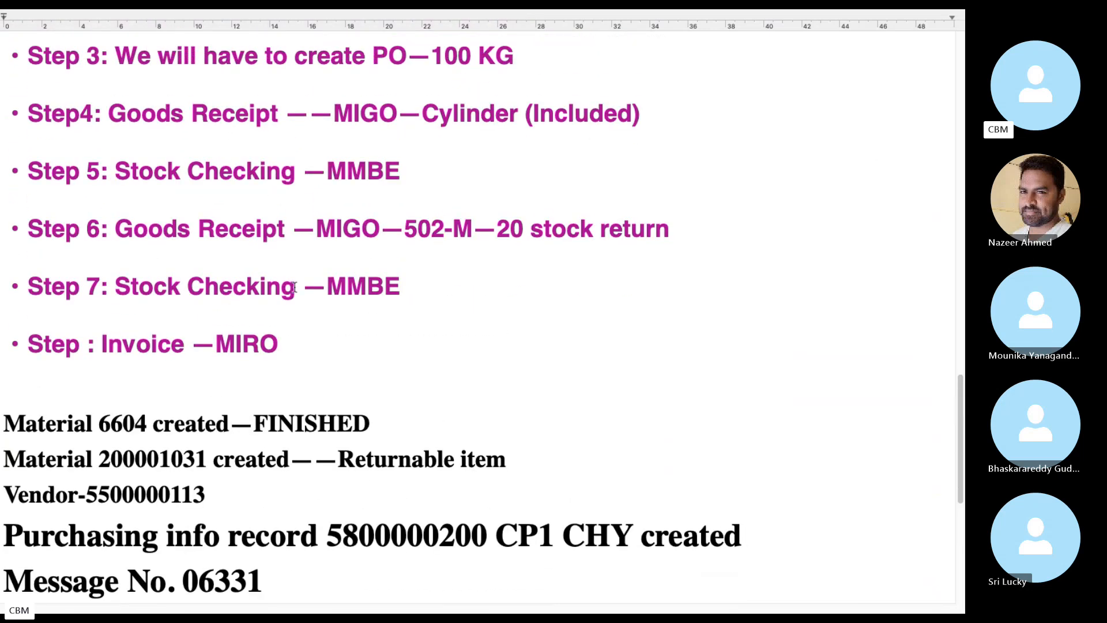